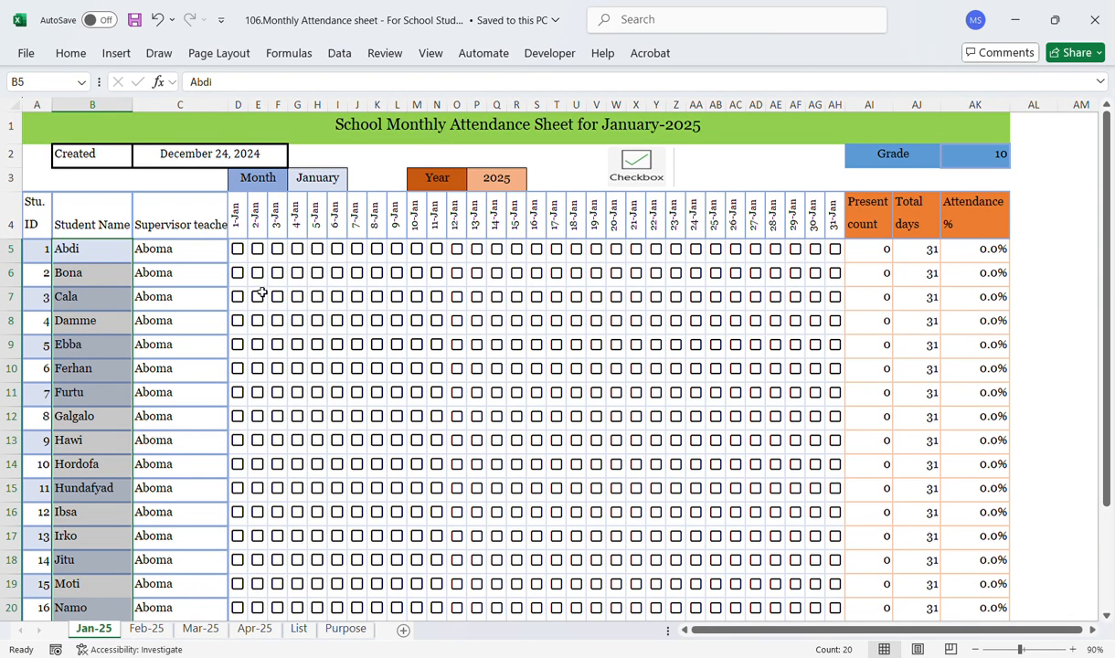
# Step: Tick Abdi's attendance checkboxes for 1-Jan through 4-Jan
pyautogui.click(239, 252)
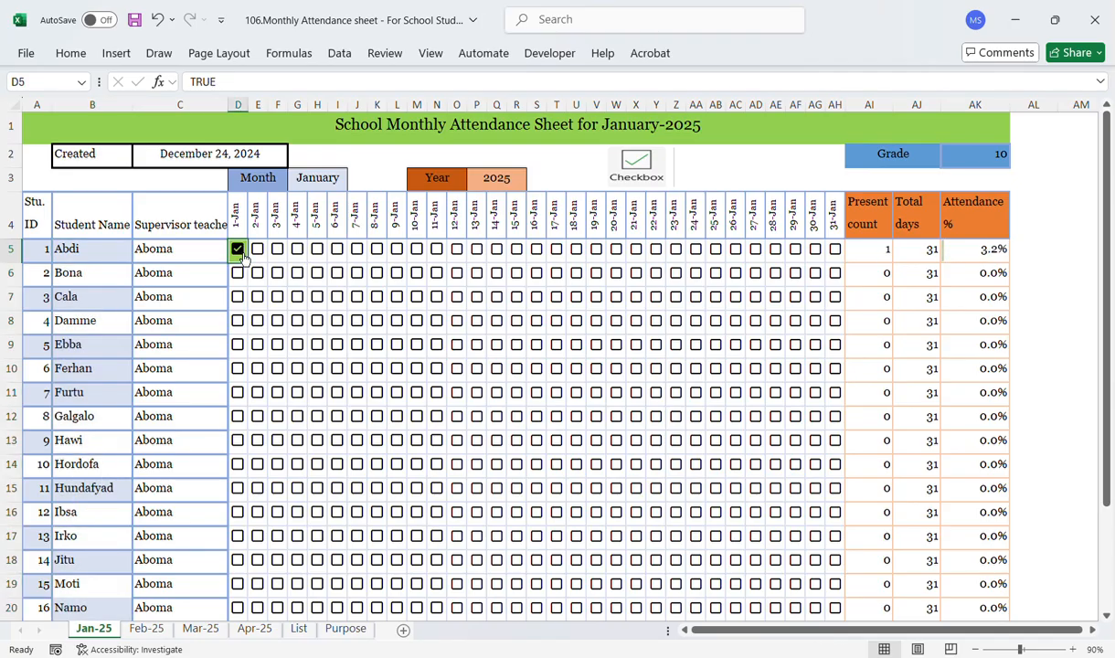
pyautogui.click(260, 251)
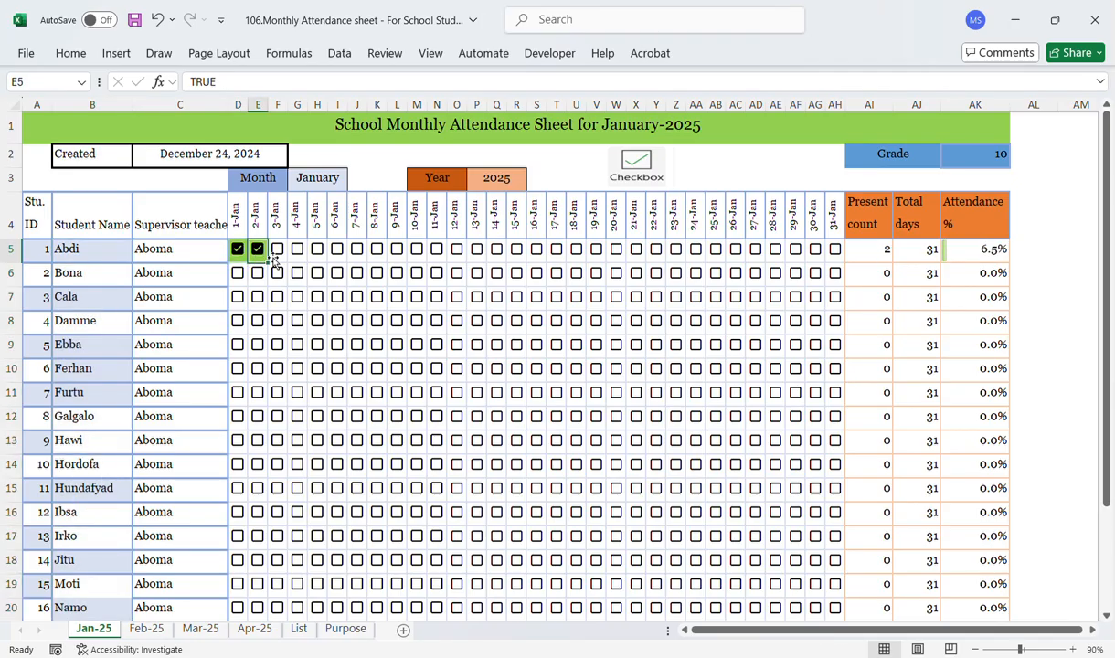
pyautogui.click(278, 250)
pyautogui.click(297, 249)
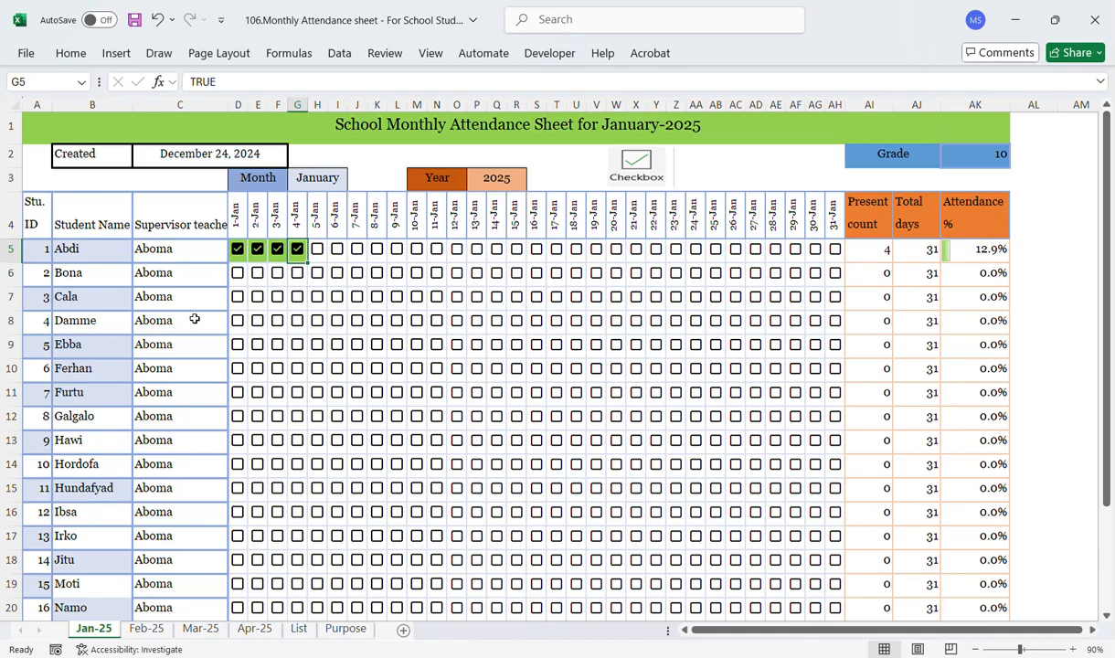
# Step: Clear Abdi's attendance checkboxes for 1-Jan through 4-Jan
pyautogui.click(238, 249)
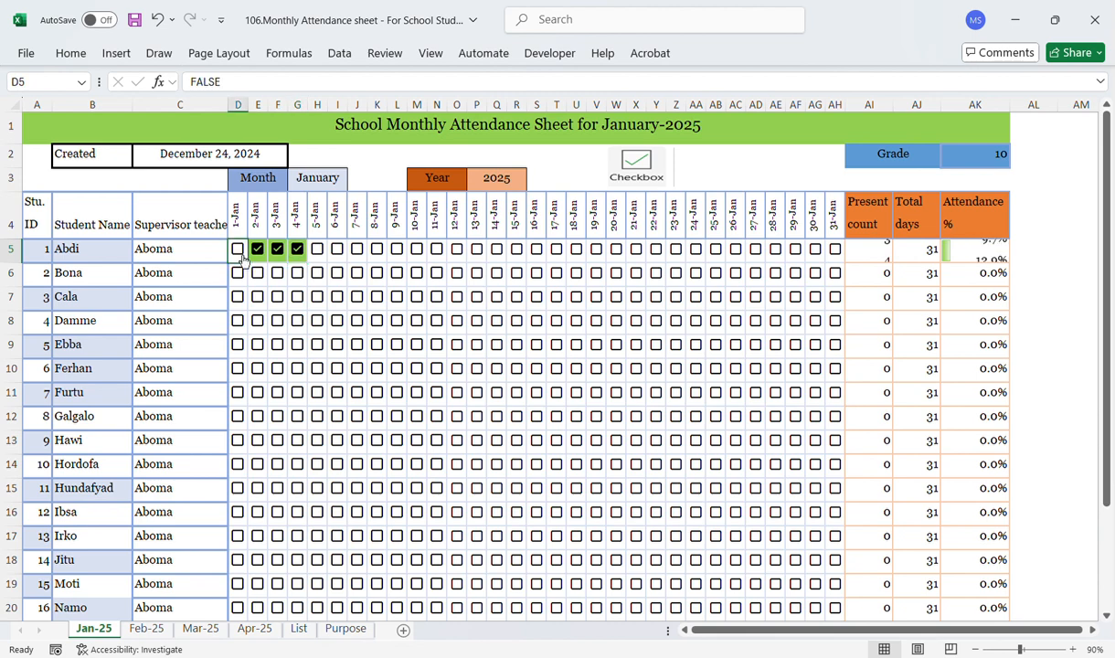
pyautogui.click(258, 249)
pyautogui.click(277, 250)
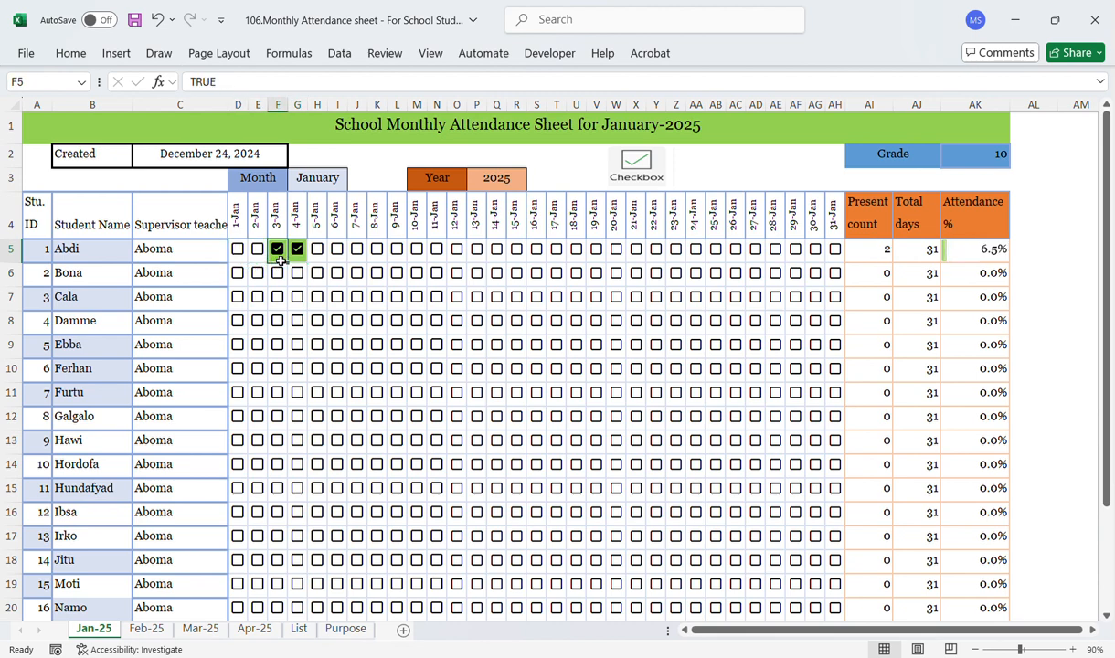
pyautogui.click(298, 250)
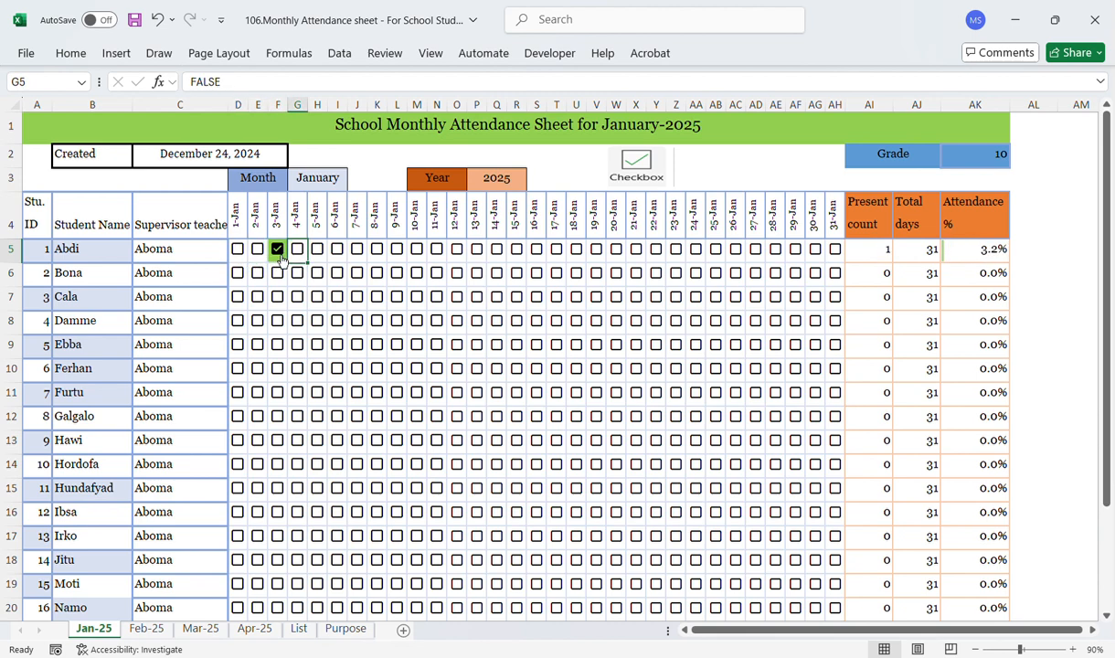
pyautogui.click(277, 249)
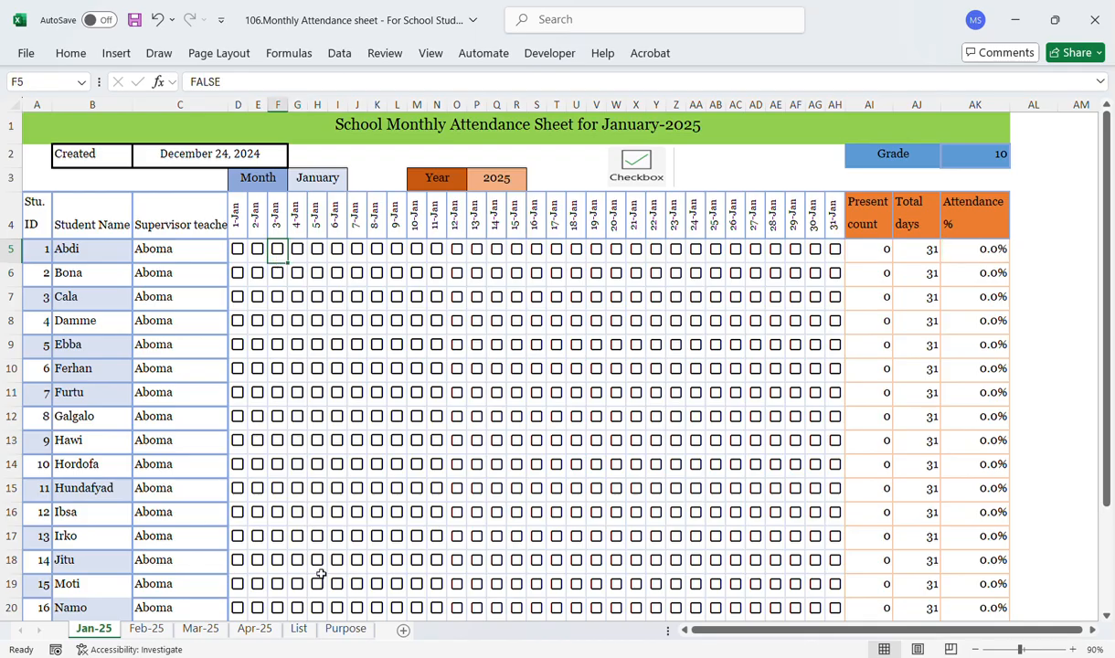
# Step: Open the Purpose sheet and review each listed purpose of the workbook
pyautogui.click(340, 629)
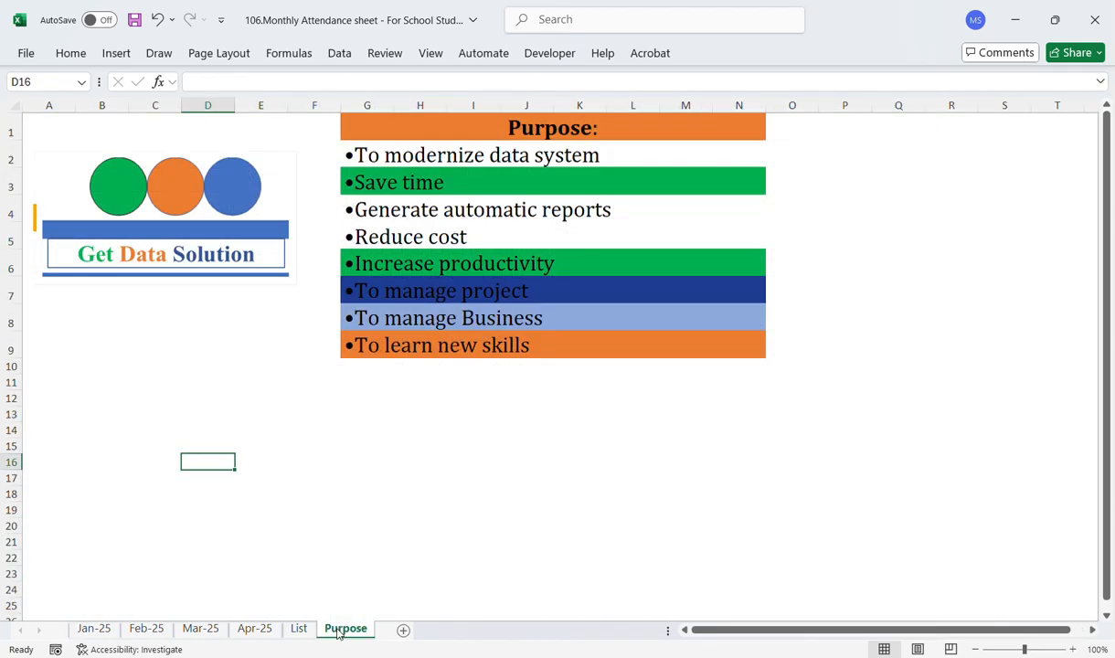
pyautogui.click(401, 466)
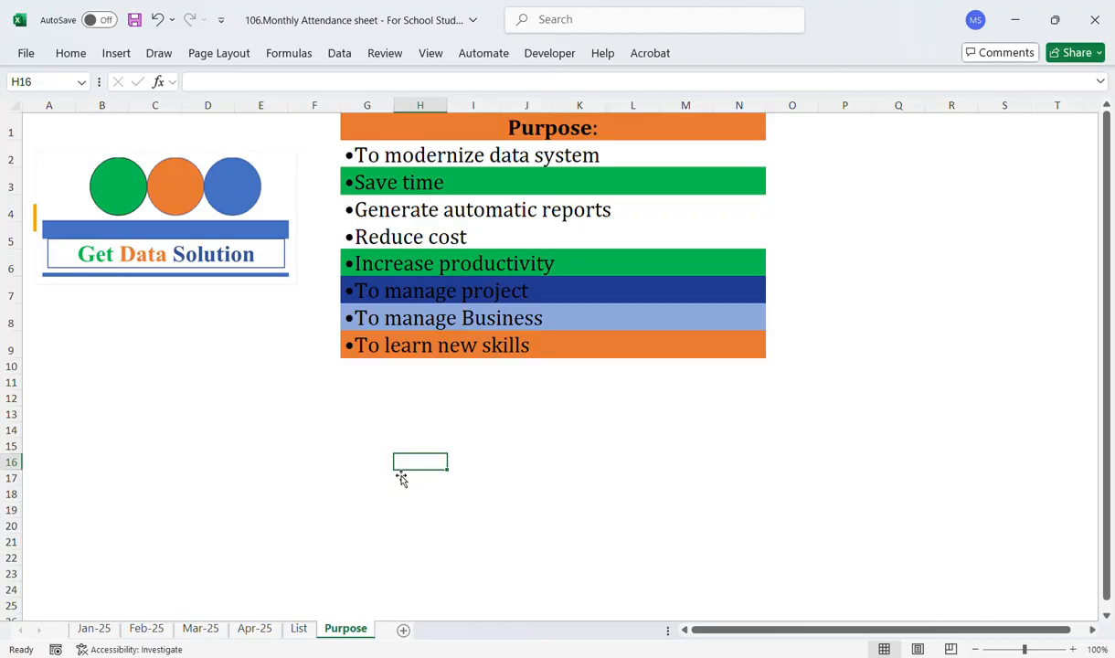
pyautogui.click(232, 356)
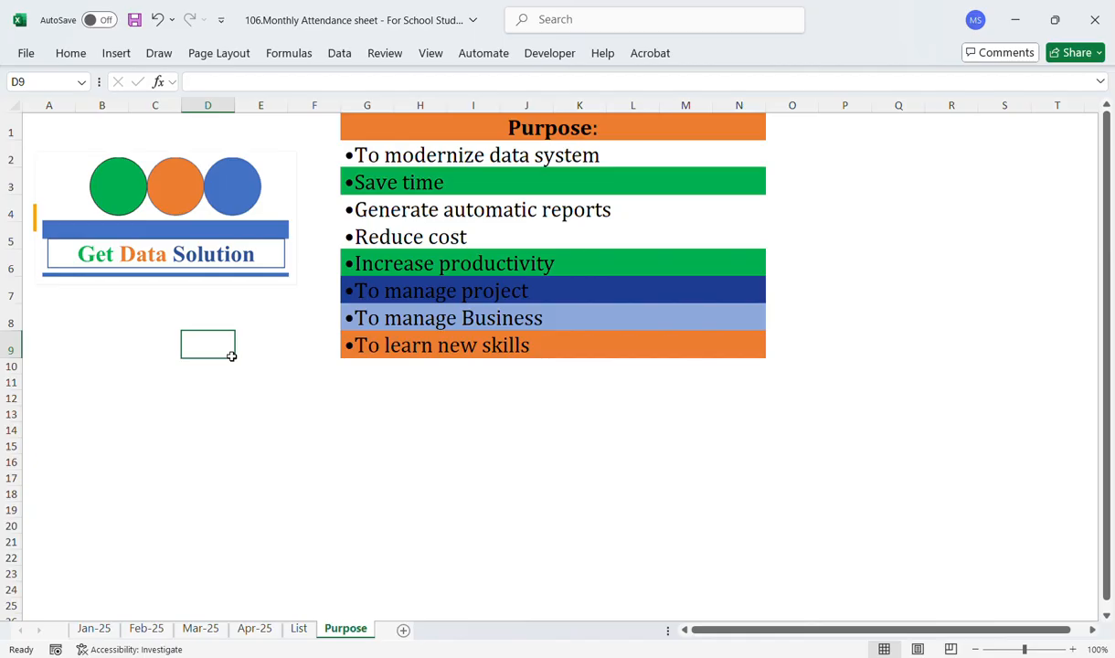
pyautogui.click(108, 352)
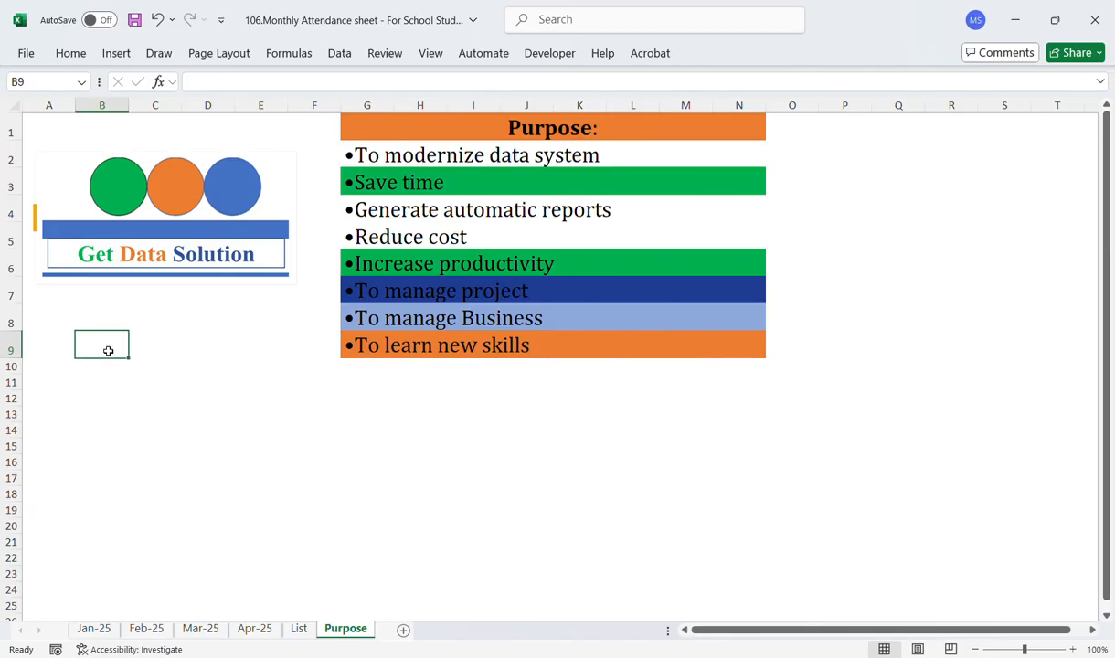
pyautogui.click(479, 161)
pyautogui.click(414, 186)
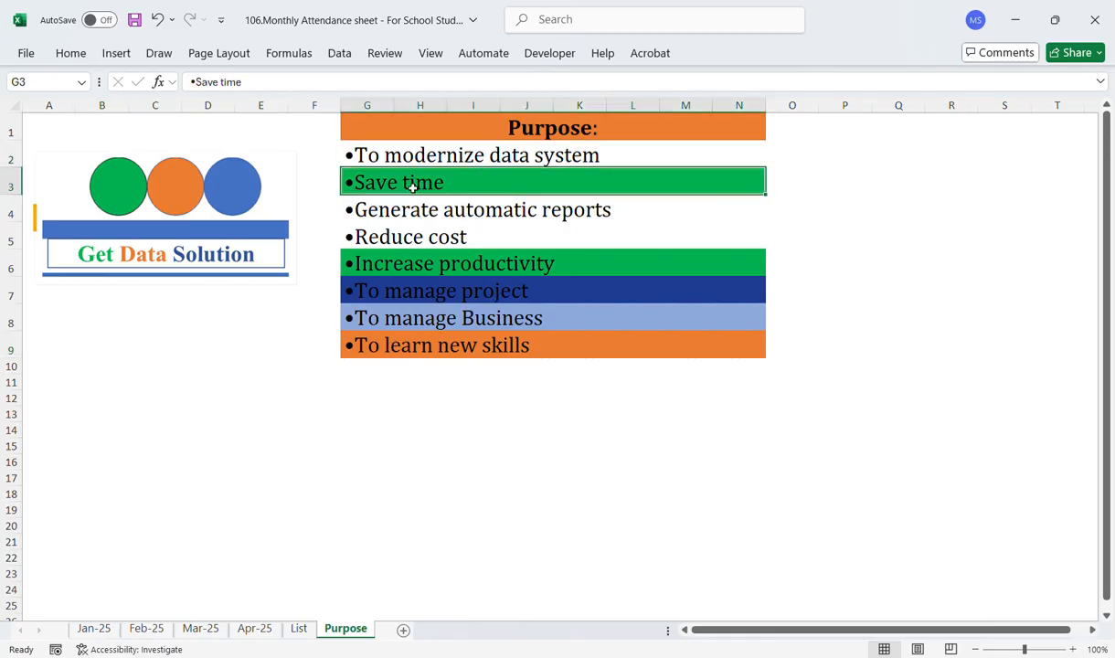
pyautogui.click(413, 233)
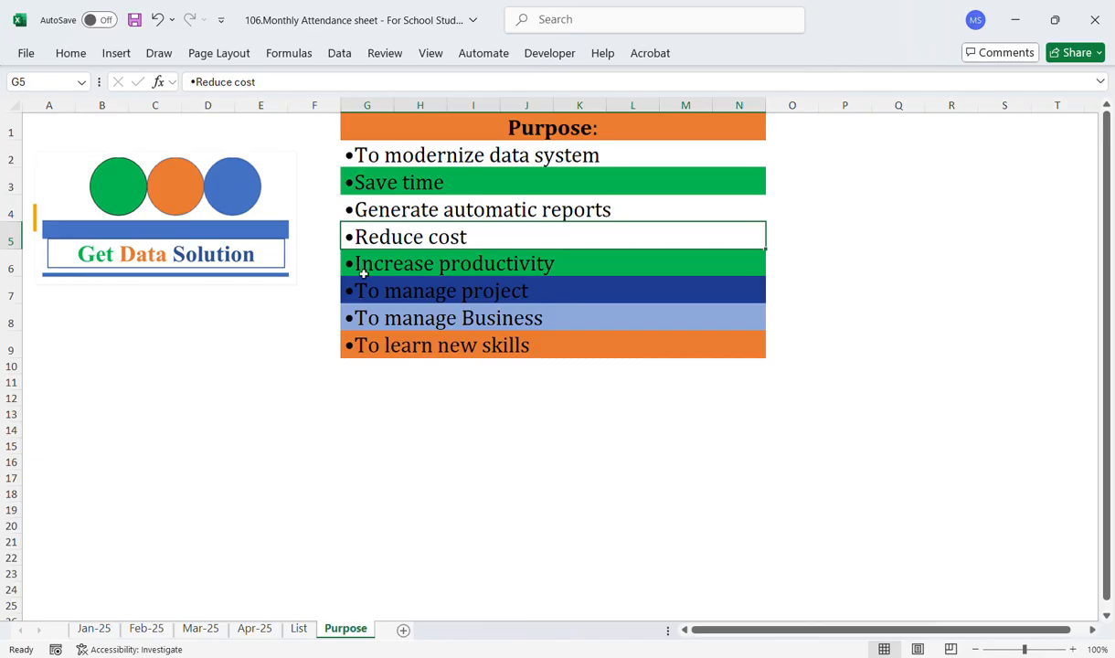
pyautogui.click(410, 294)
pyautogui.click(399, 320)
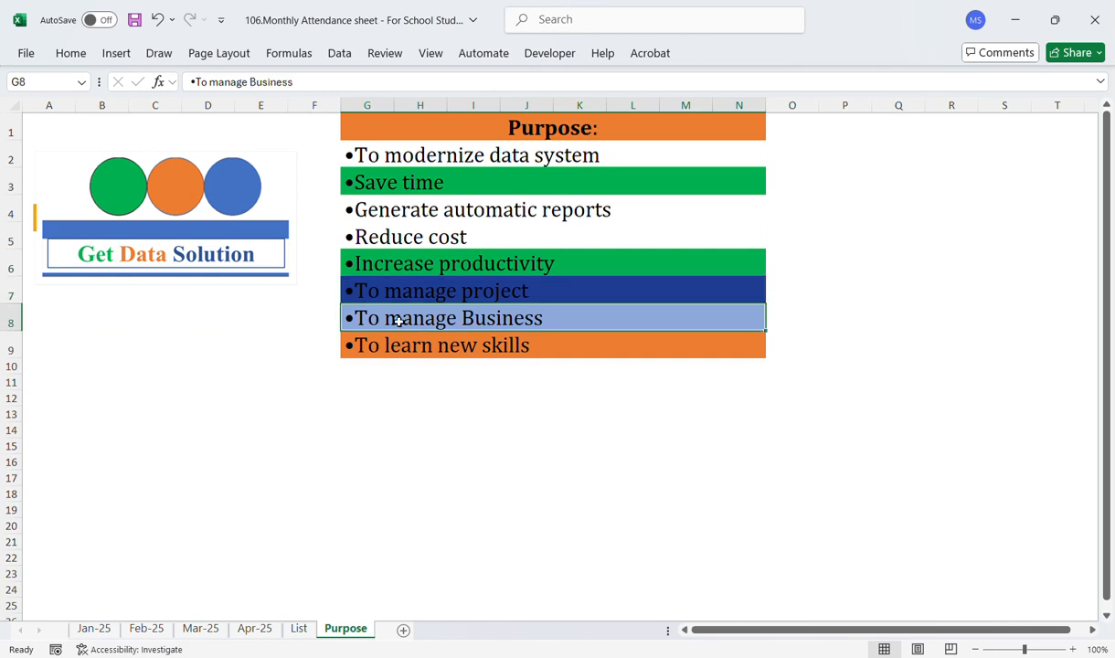
pyautogui.click(393, 356)
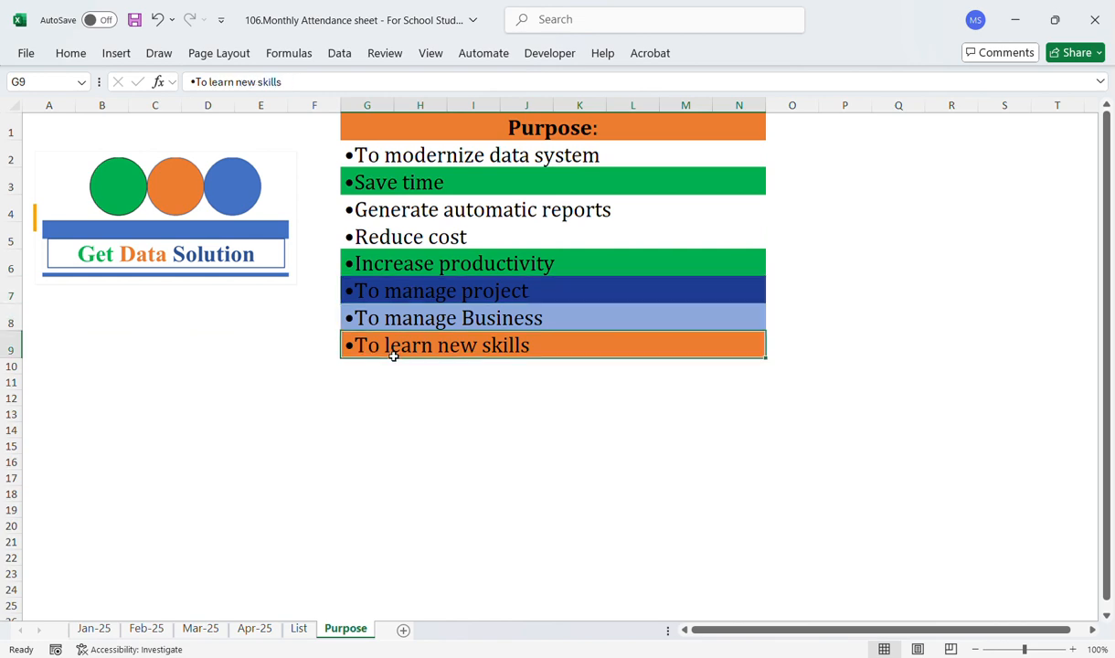
pyautogui.click(366, 414)
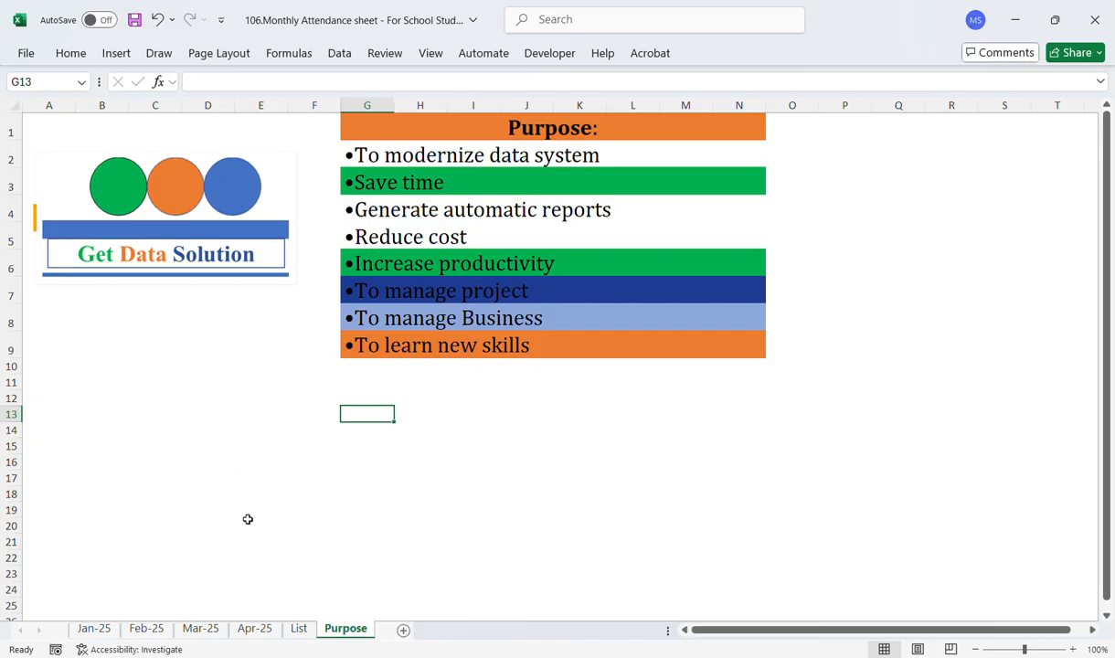
# Step: Open the List sheet and review the functions used and the notes on adding students and months
pyautogui.click(300, 629)
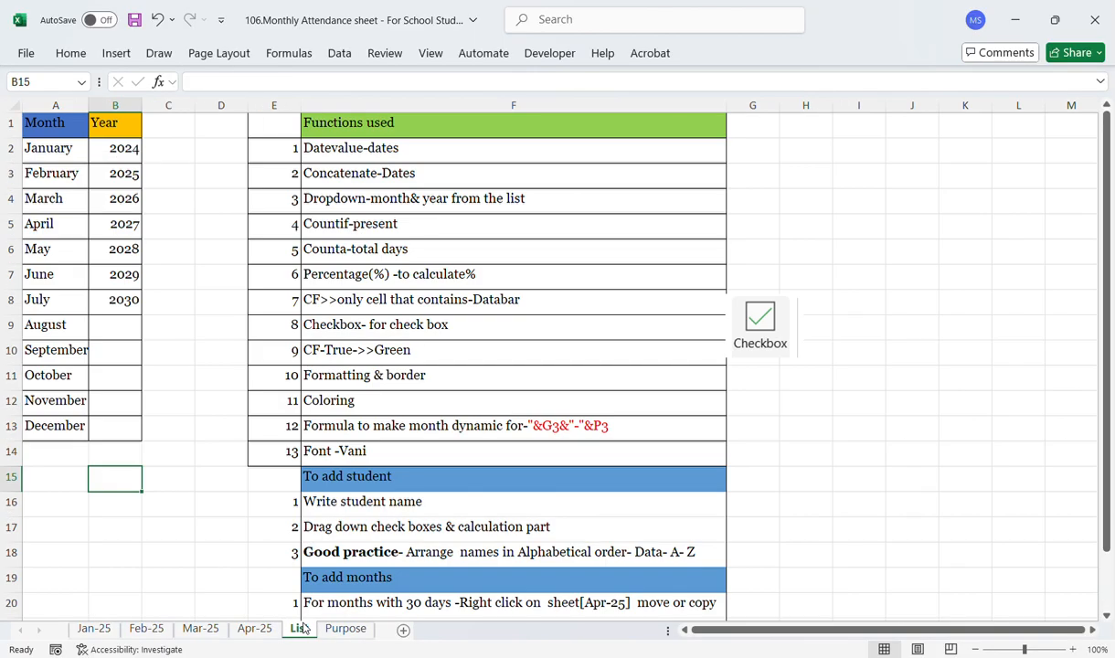
pyautogui.click(95, 630)
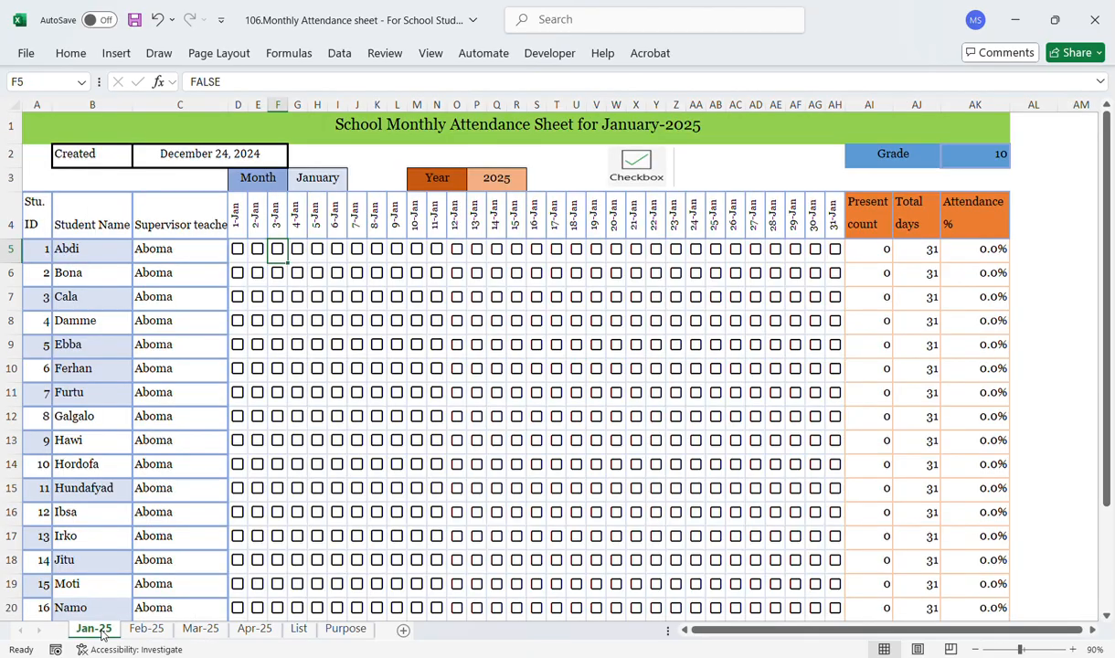
pyautogui.click(299, 629)
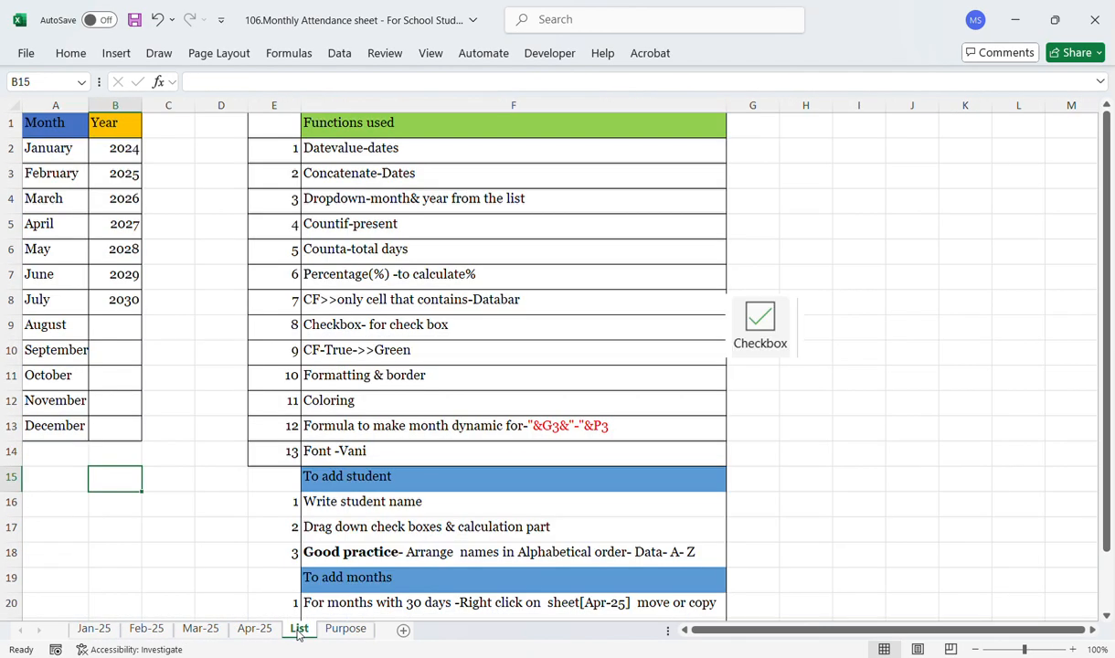
pyautogui.click(411, 131)
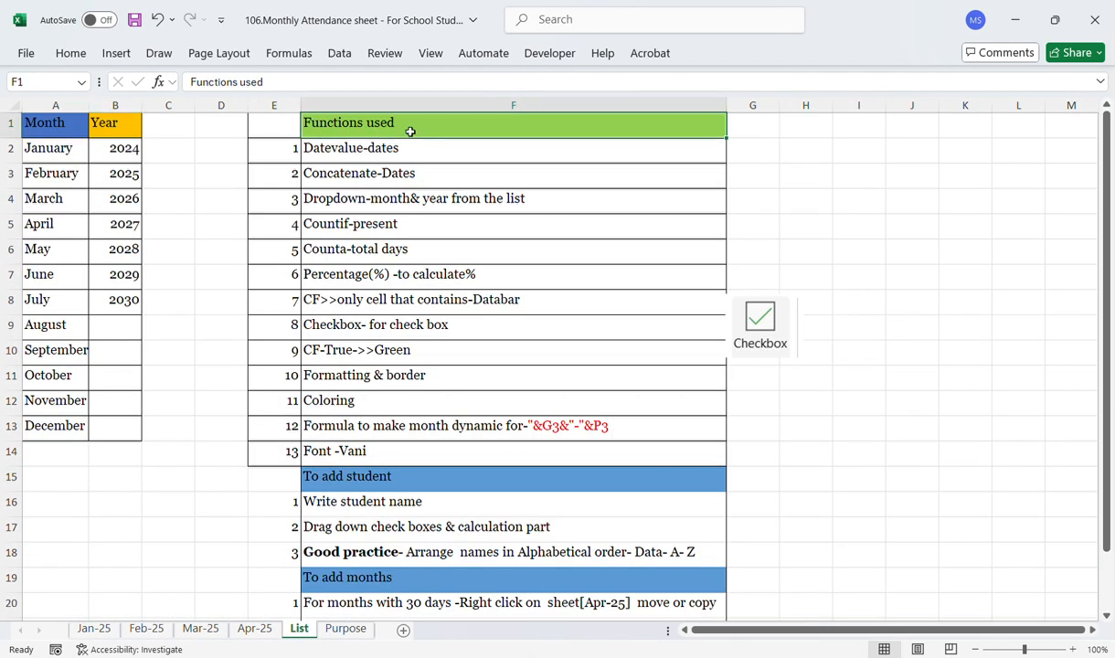
pyautogui.moveTo(389, 152); pyautogui.dragTo(356, 415)
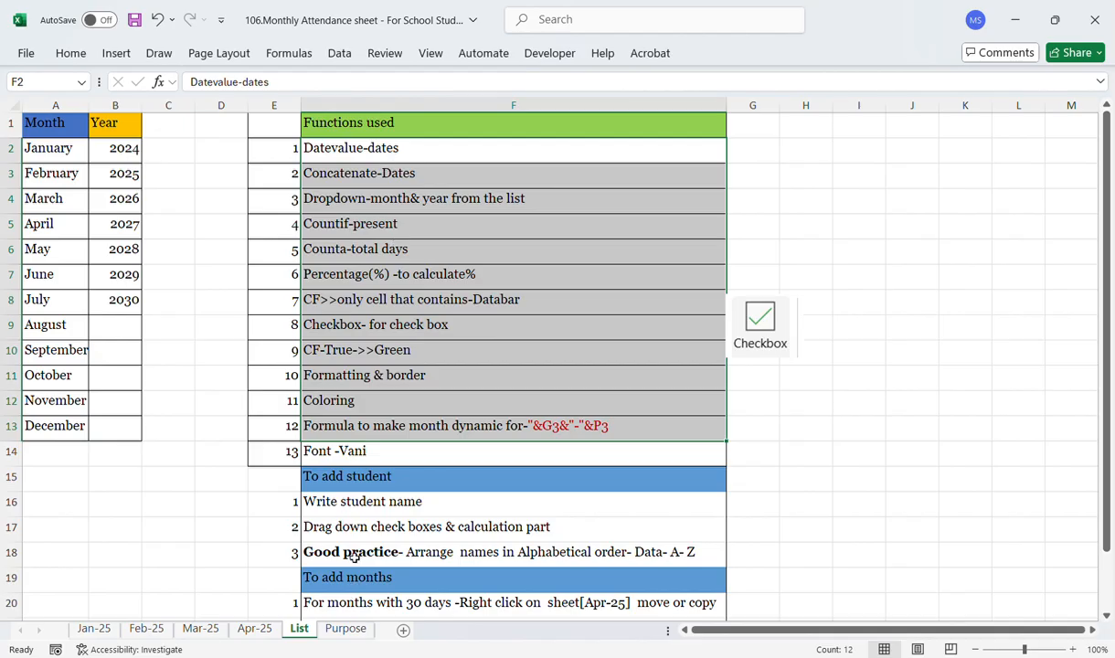
pyautogui.click(336, 481)
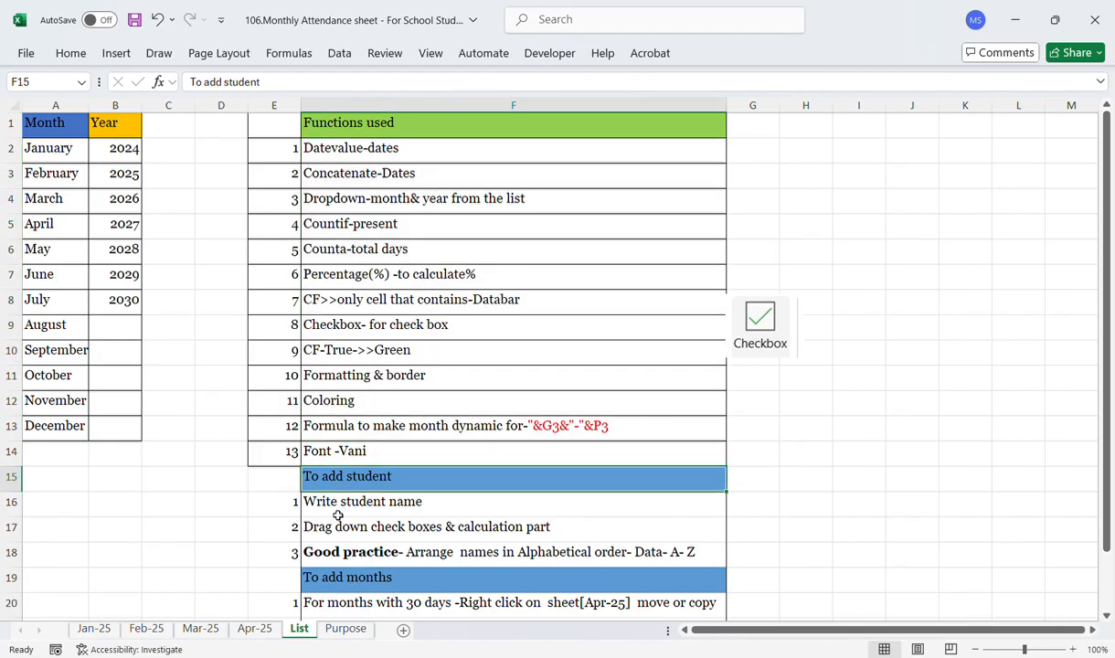
pyautogui.click(336, 506)
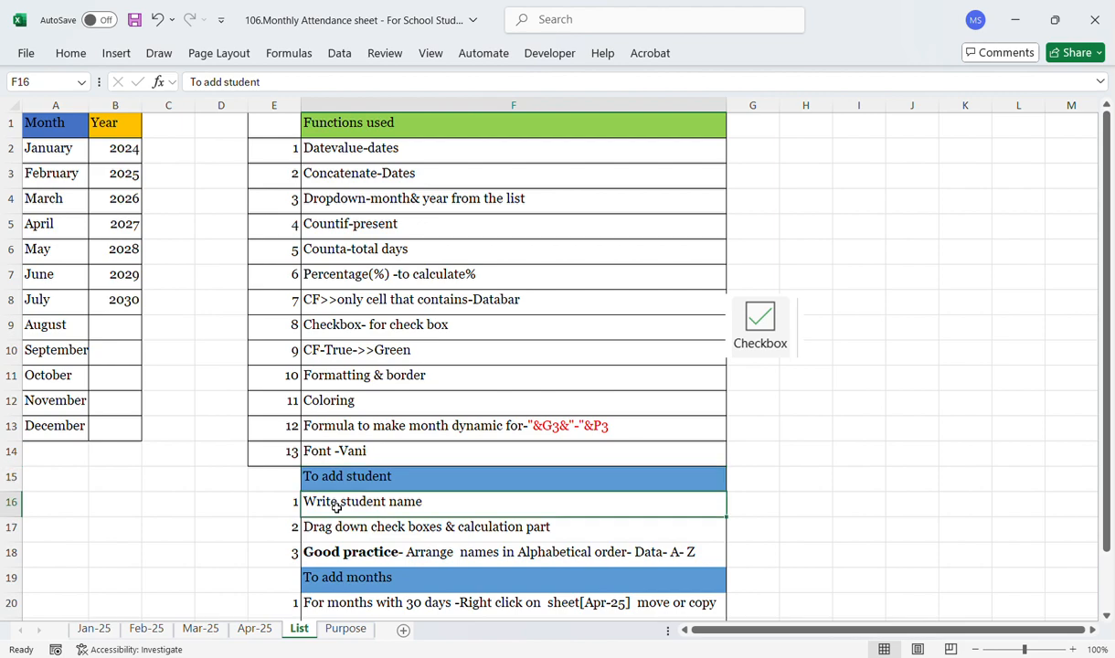
pyautogui.click(350, 581)
pyautogui.press('Down')
pyautogui.press('Down')
pyautogui.press('Down')
pyautogui.press('Down')
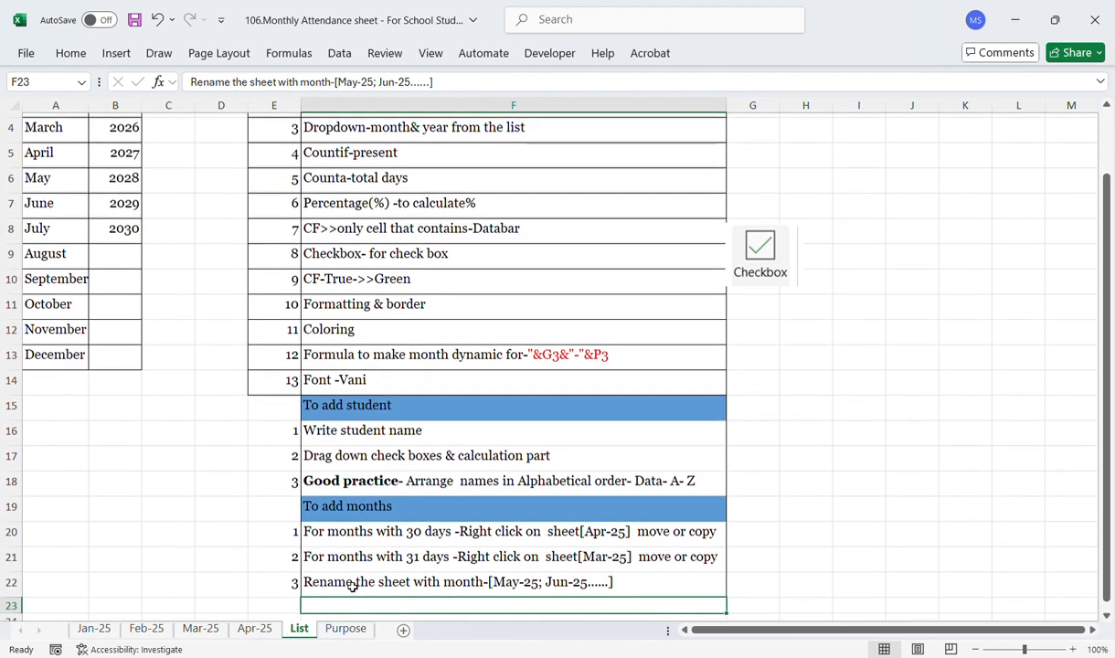
pyautogui.press('Up')
pyautogui.press('Up')
pyautogui.press('Up')
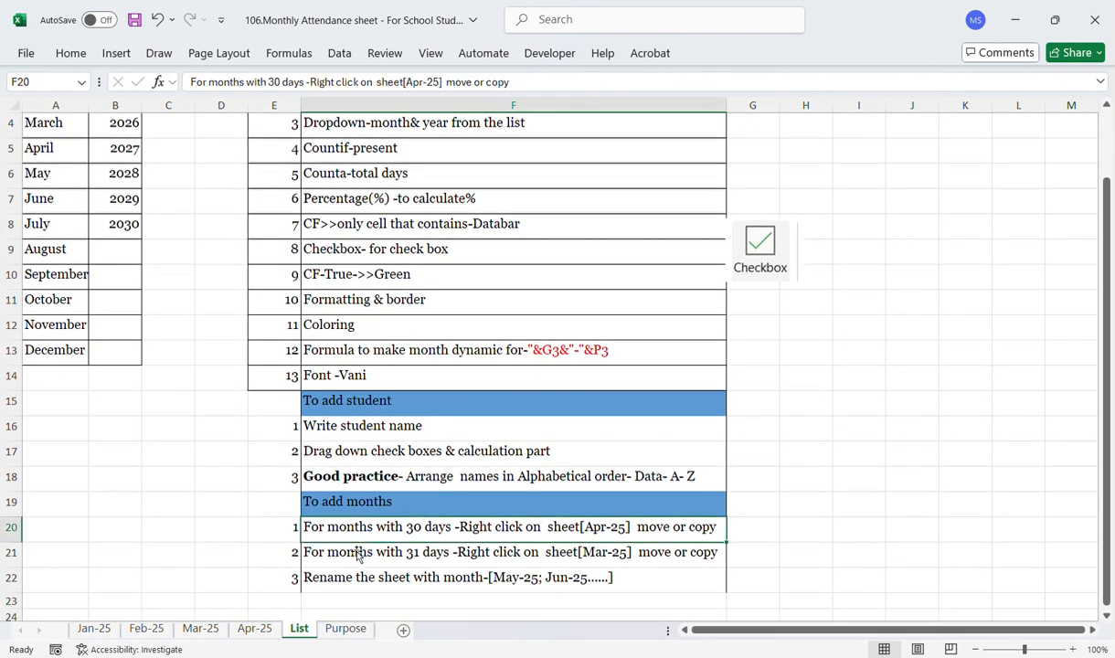
# Step: Return to the Jan-25 sheet and review the Grade, Created date and Month header cells
pyautogui.click(94, 630)
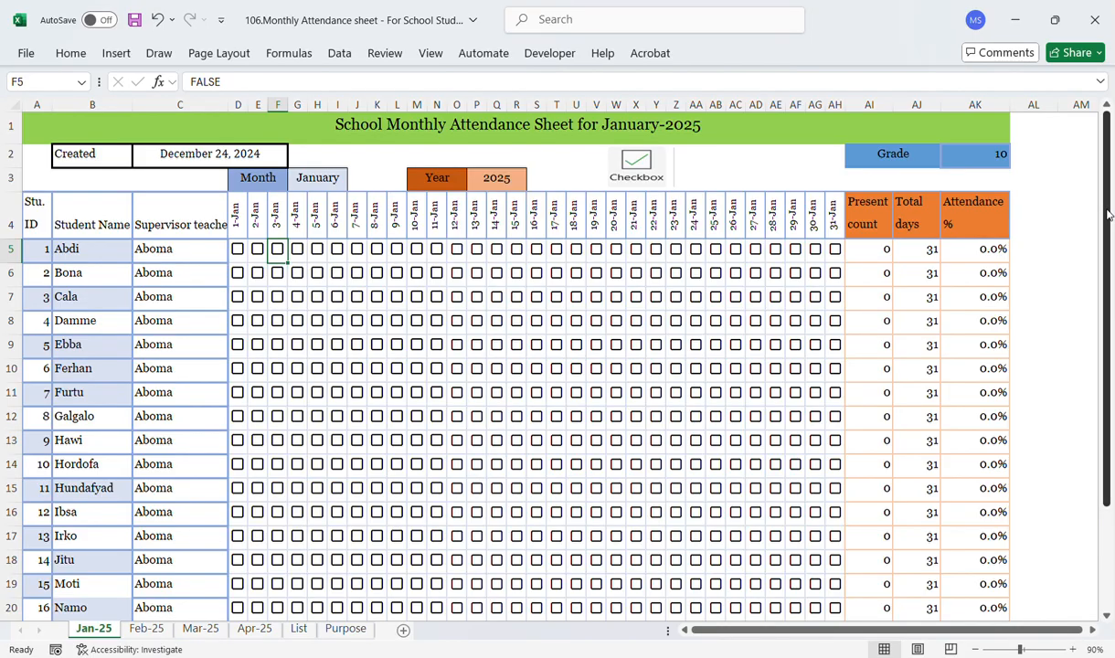
pyautogui.click(903, 155)
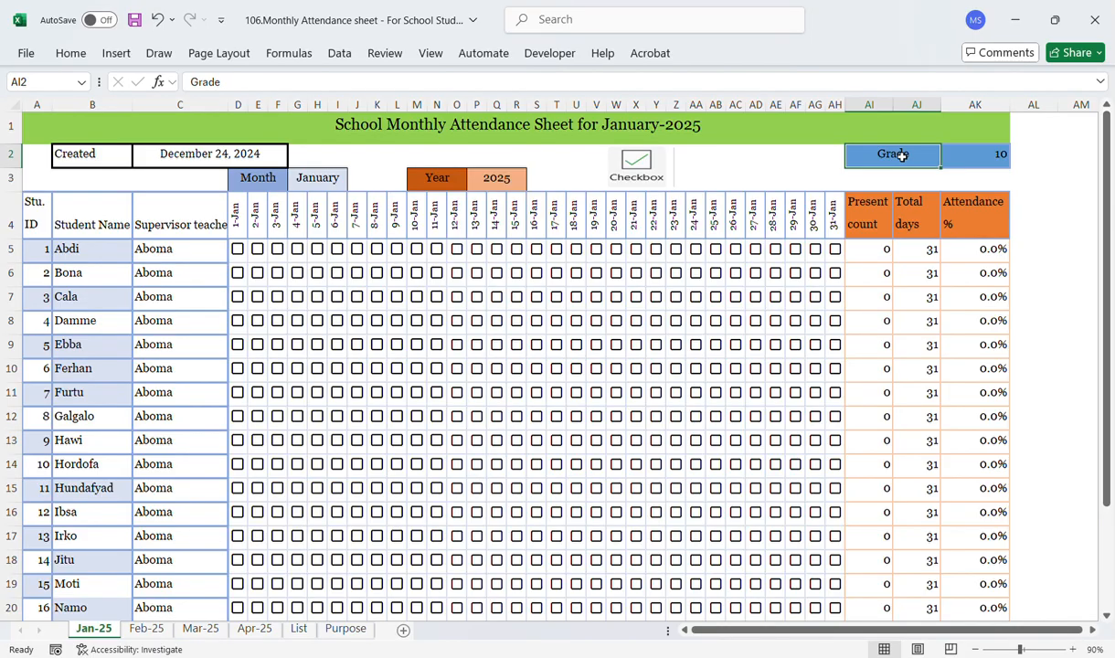
pyautogui.click(981, 163)
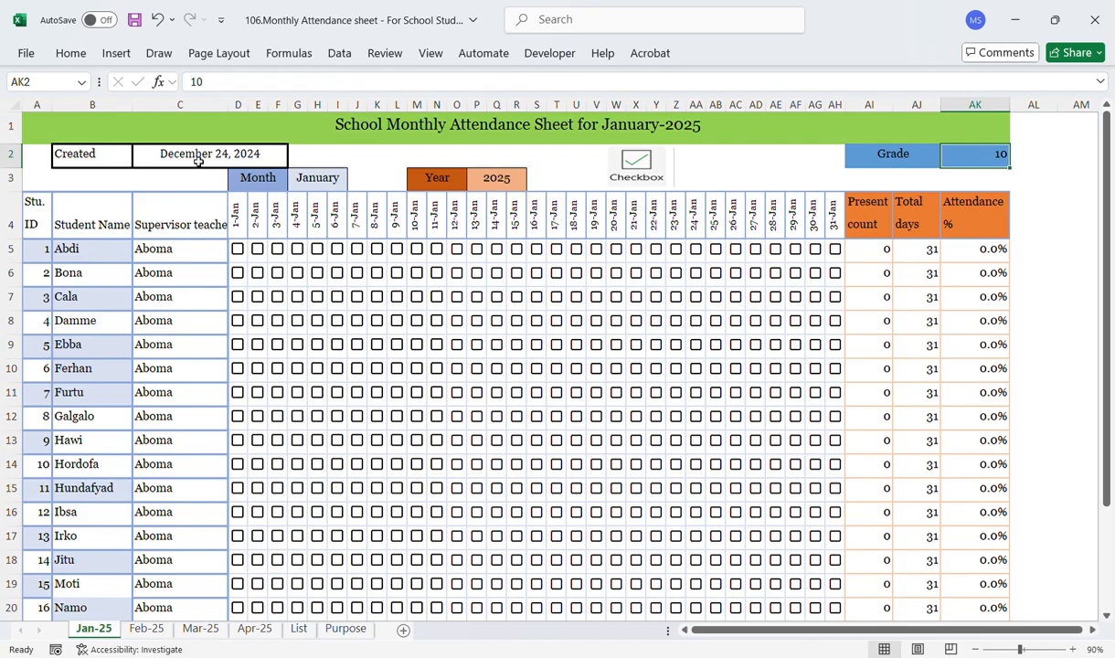
pyautogui.click(262, 183)
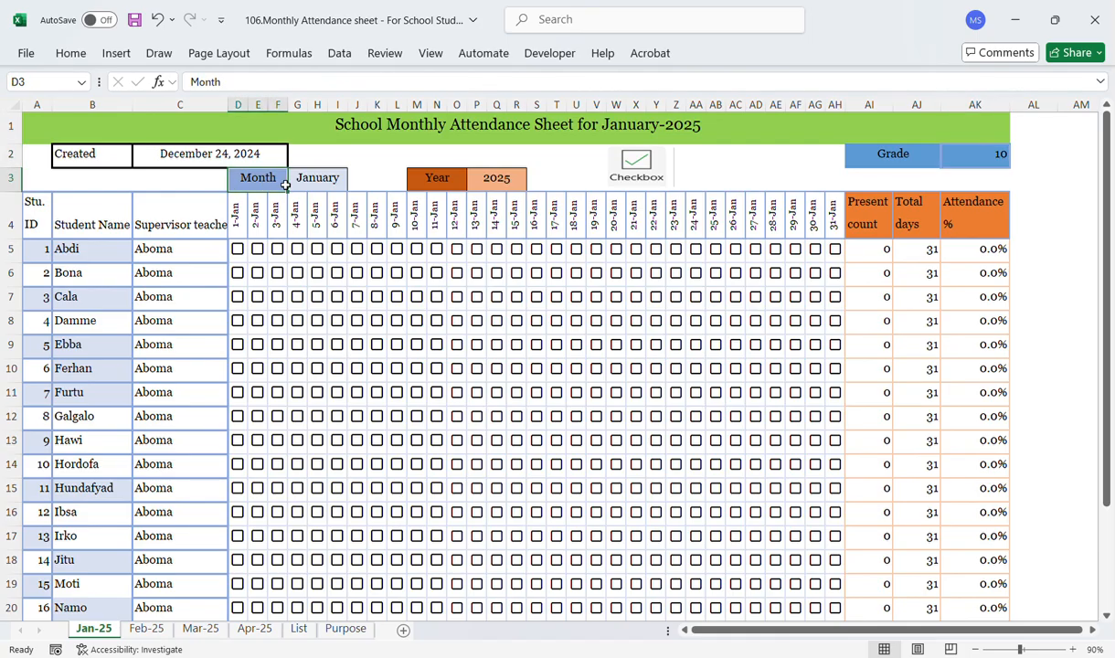
pyautogui.click(321, 186)
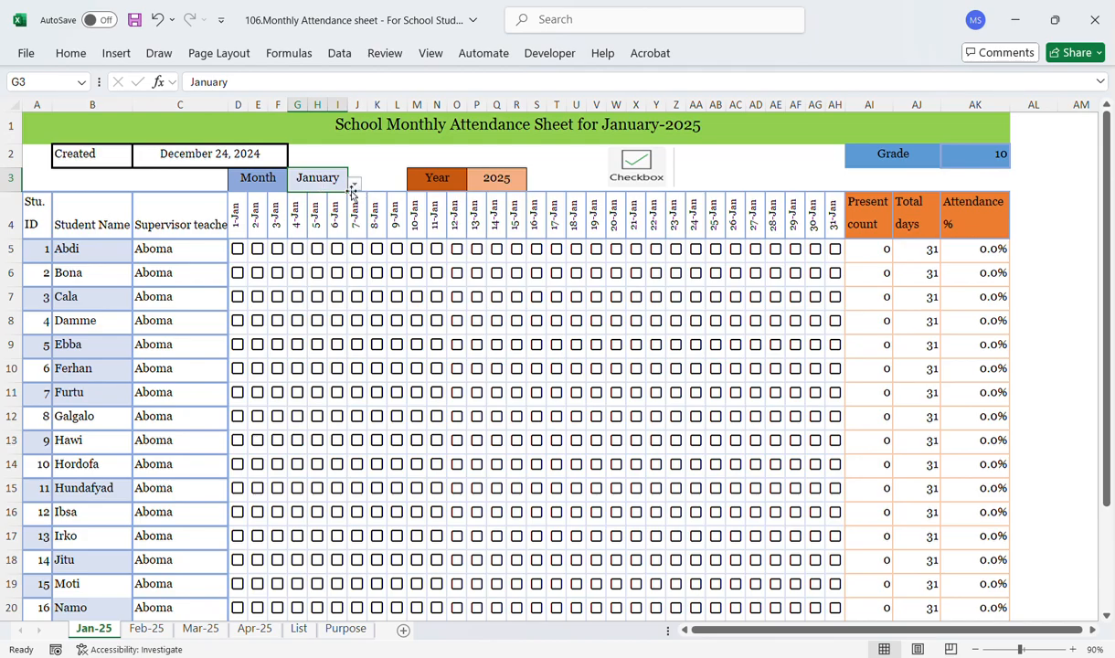
# Step: Switch the month selector to March, then back to January
pyautogui.click(355, 188)
pyautogui.click(299, 222)
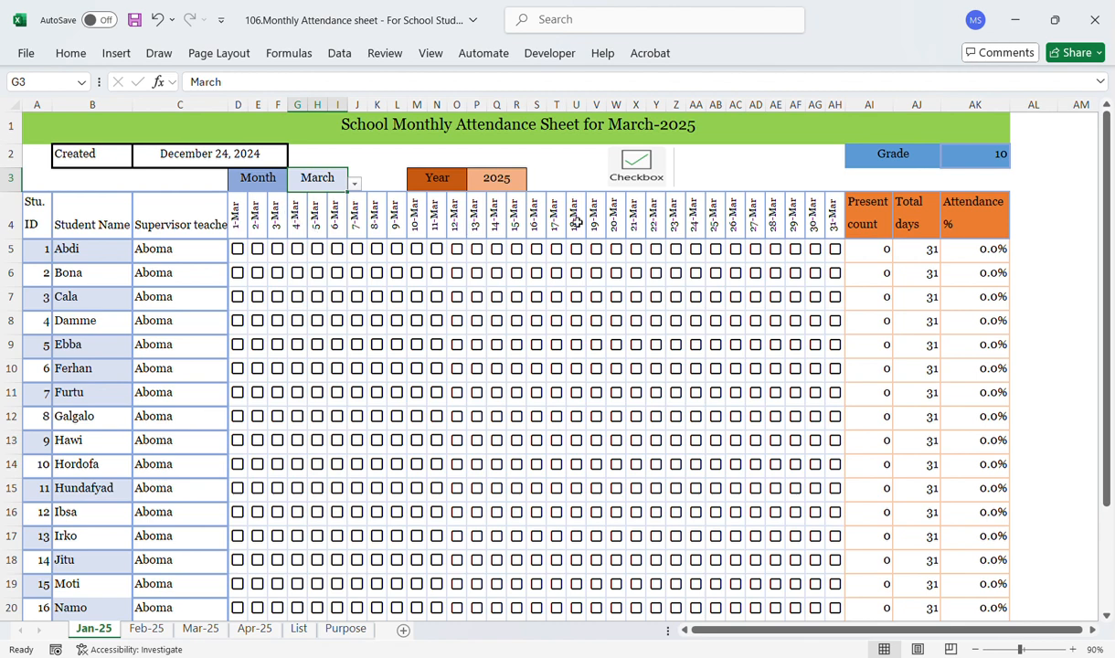
pyautogui.click(354, 188)
pyautogui.click(302, 197)
# Step: Review the Year selector and select the student ID column from its header to the last student
pyautogui.click(431, 179)
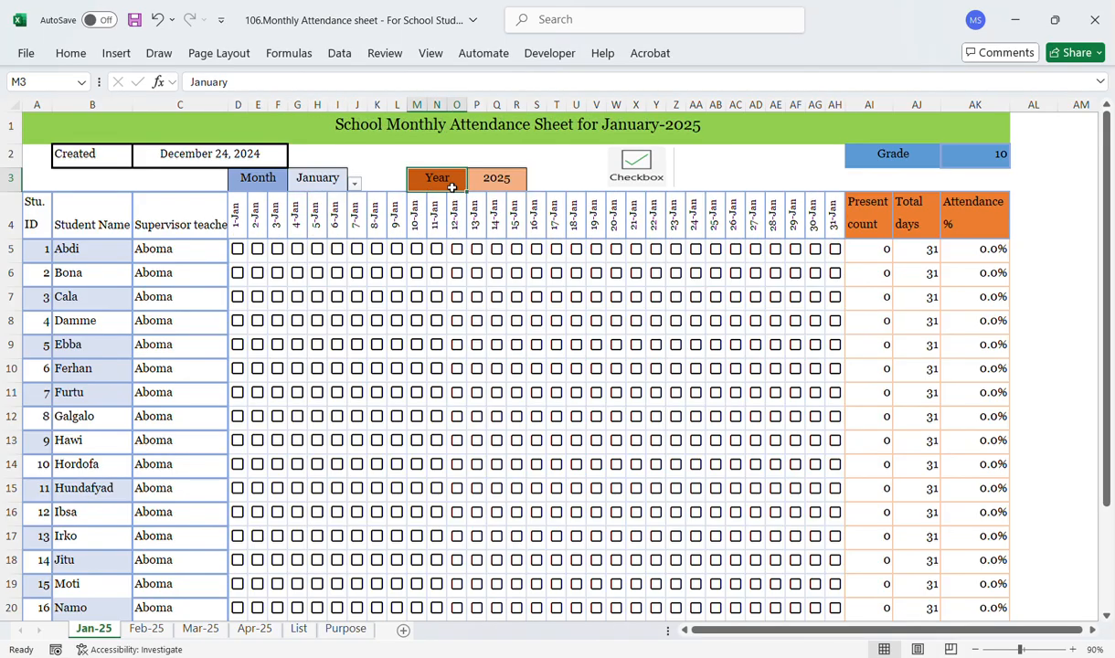
pyautogui.click(510, 181)
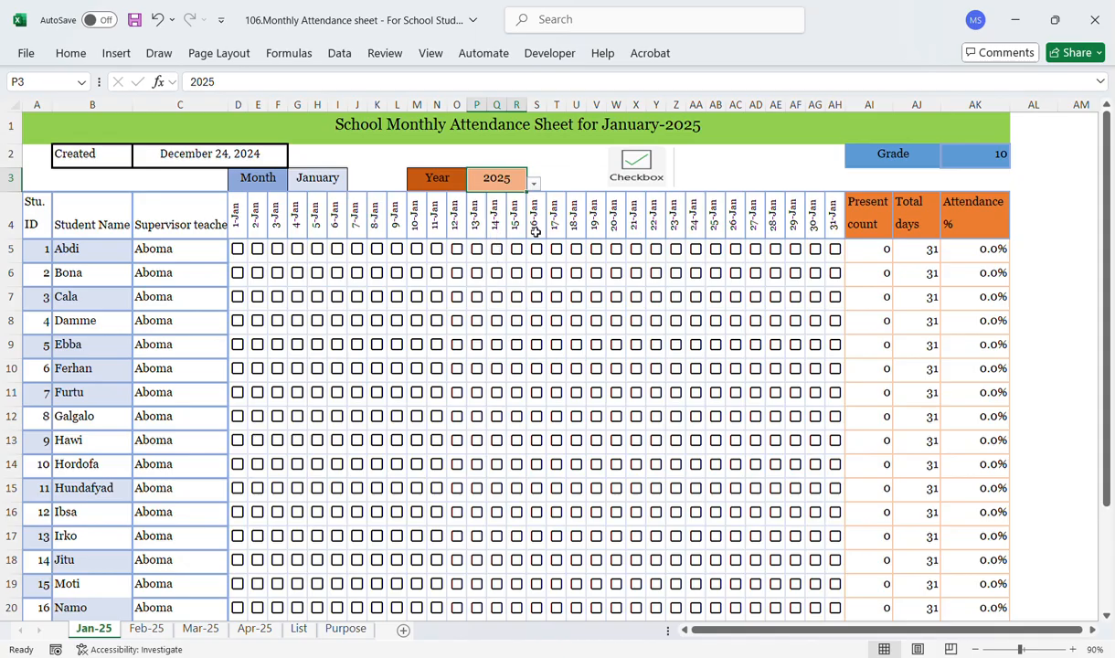
pyautogui.click(580, 178)
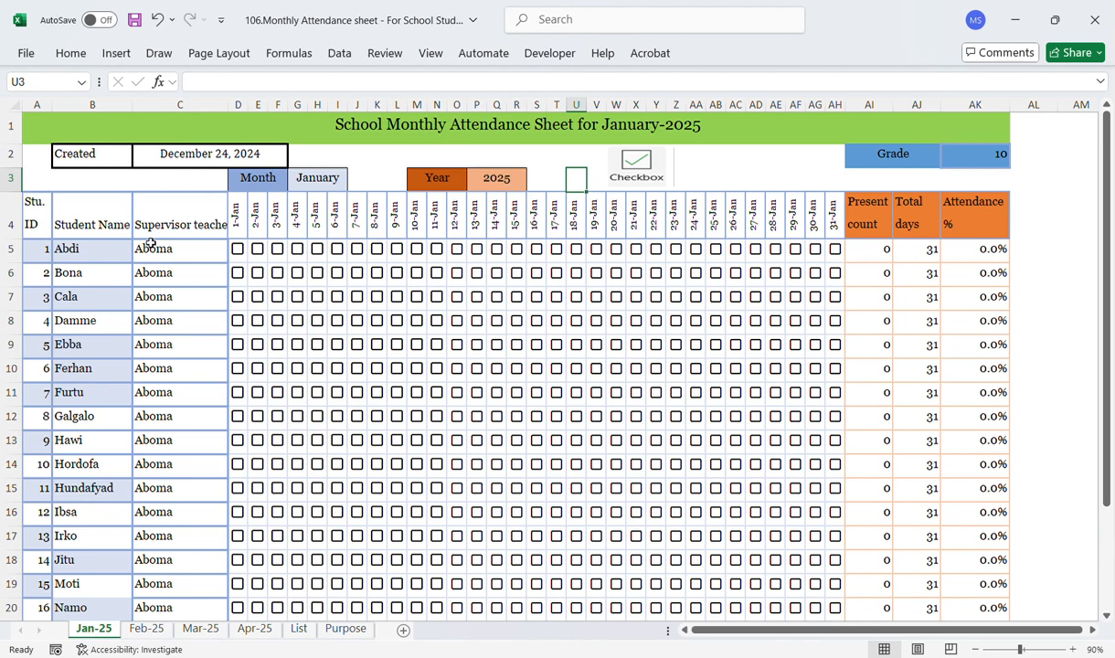
pyautogui.moveTo(37, 215); pyautogui.dragTo(27, 558)
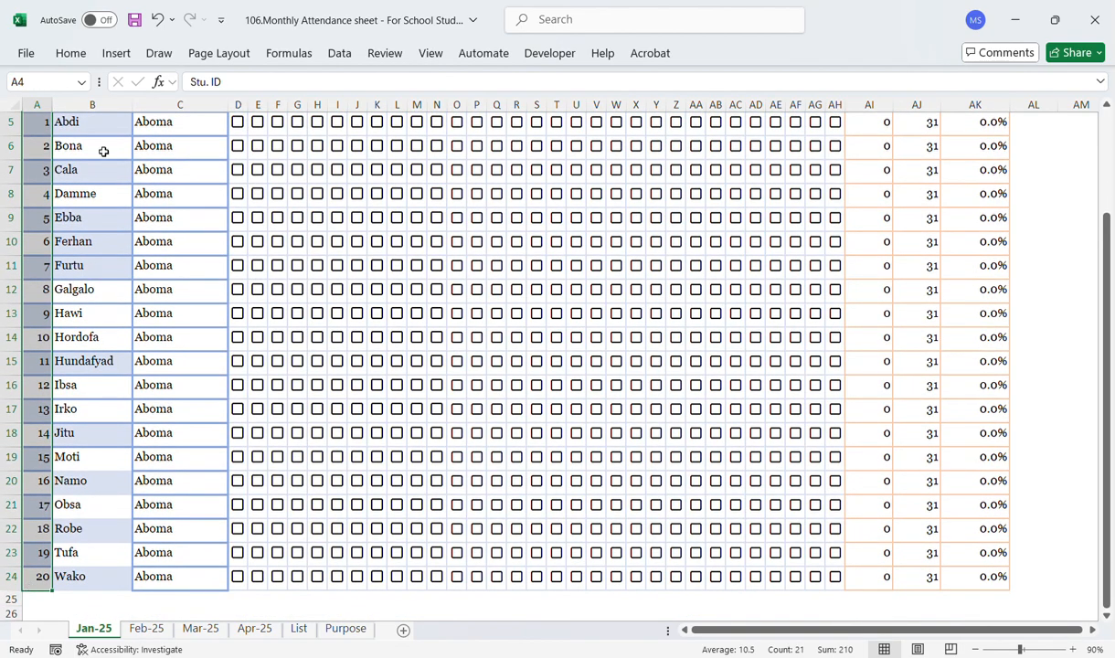
# Step: Review the student name column, selecting the first several names in the list
pyautogui.click(94, 123)
pyautogui.press('Up')
pyautogui.press('Up')
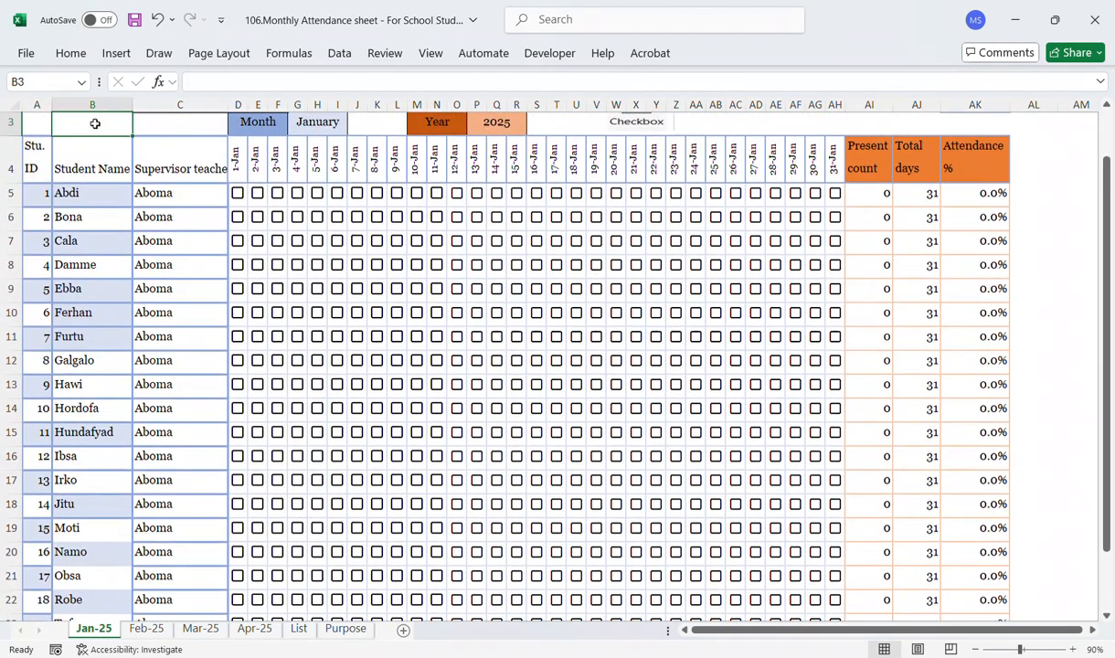
pyautogui.click(93, 192)
pyautogui.moveTo(93, 192); pyautogui.dragTo(85, 318)
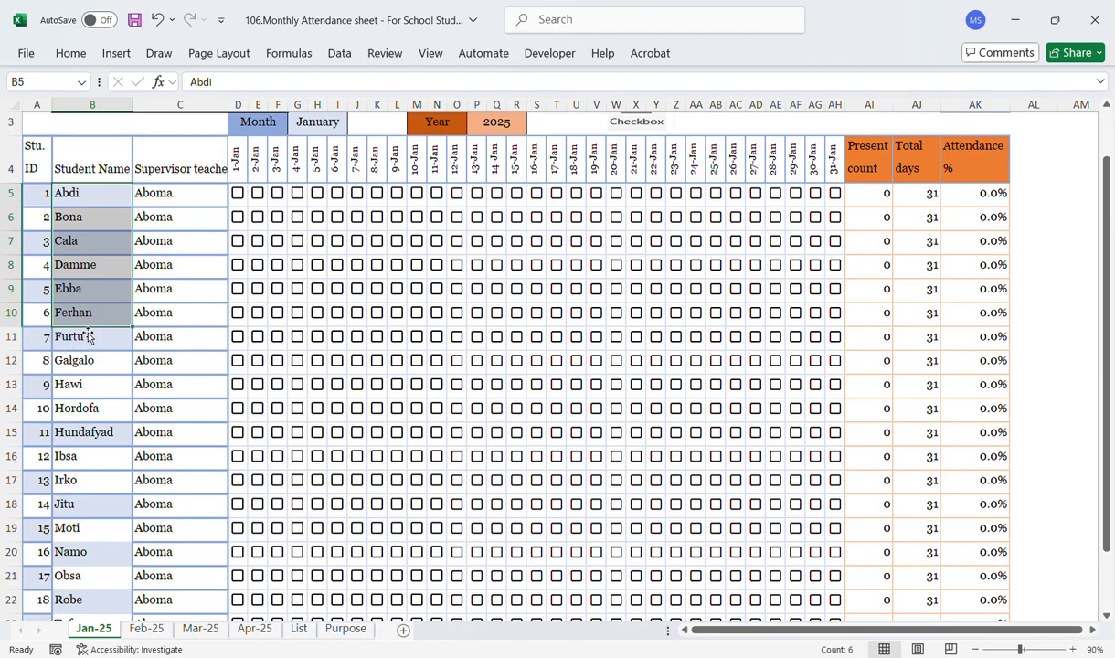
pyautogui.click(85, 203)
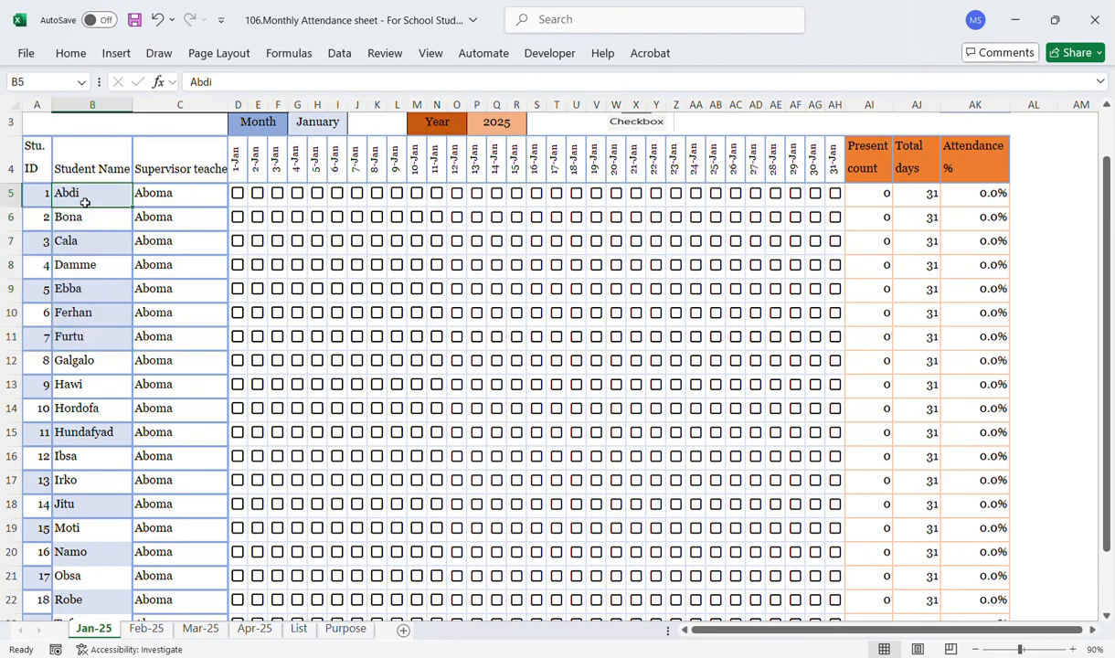
# Step: Step through each student name down to the last student and back to the top of the sheet
pyautogui.press('Down')
pyautogui.press('Down')
pyautogui.press('Down')
pyautogui.press('Down')
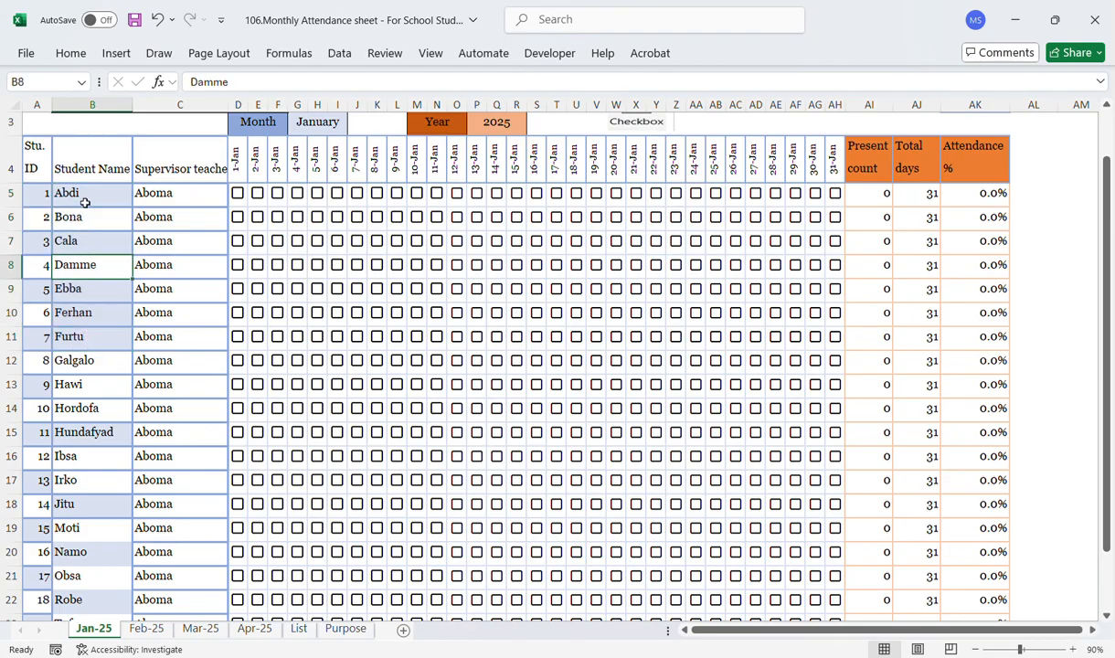
pyautogui.press('Down')
pyautogui.press('Down')
pyautogui.press('Down')
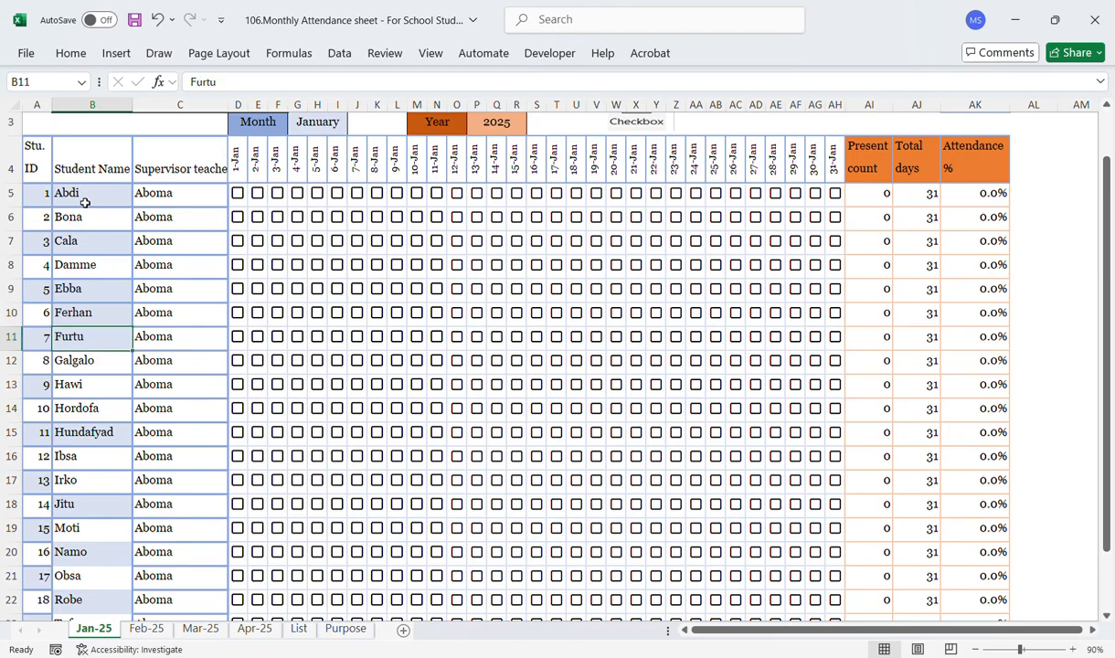
pyautogui.press('Down')
pyautogui.press('Down')
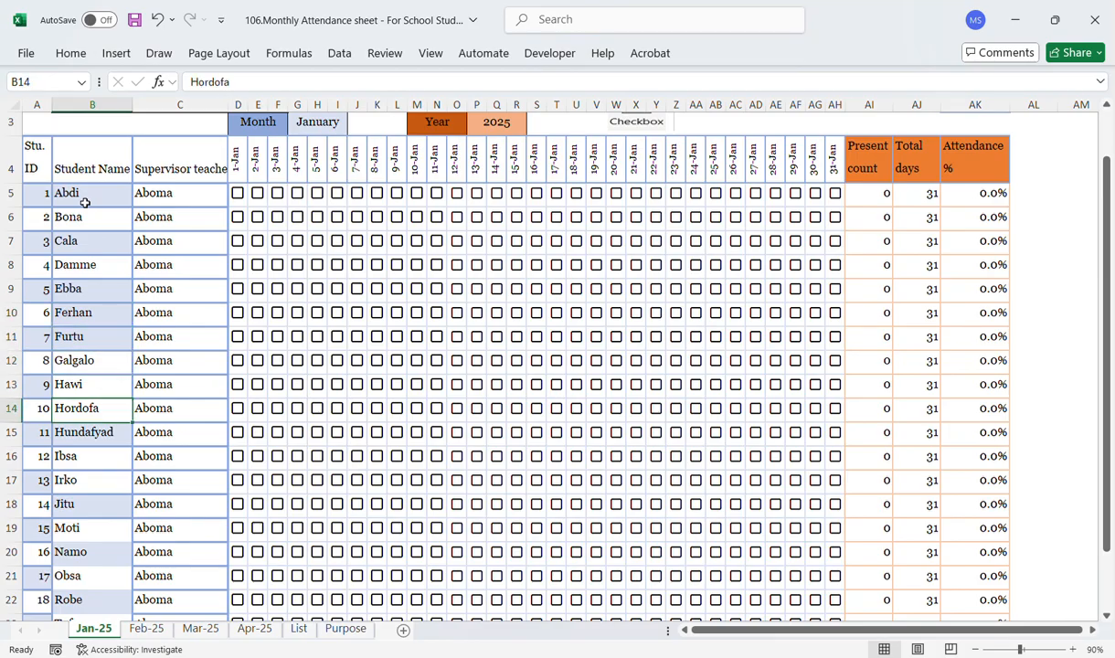
pyautogui.press('Down')
pyautogui.press('Down')
pyautogui.press('Down')
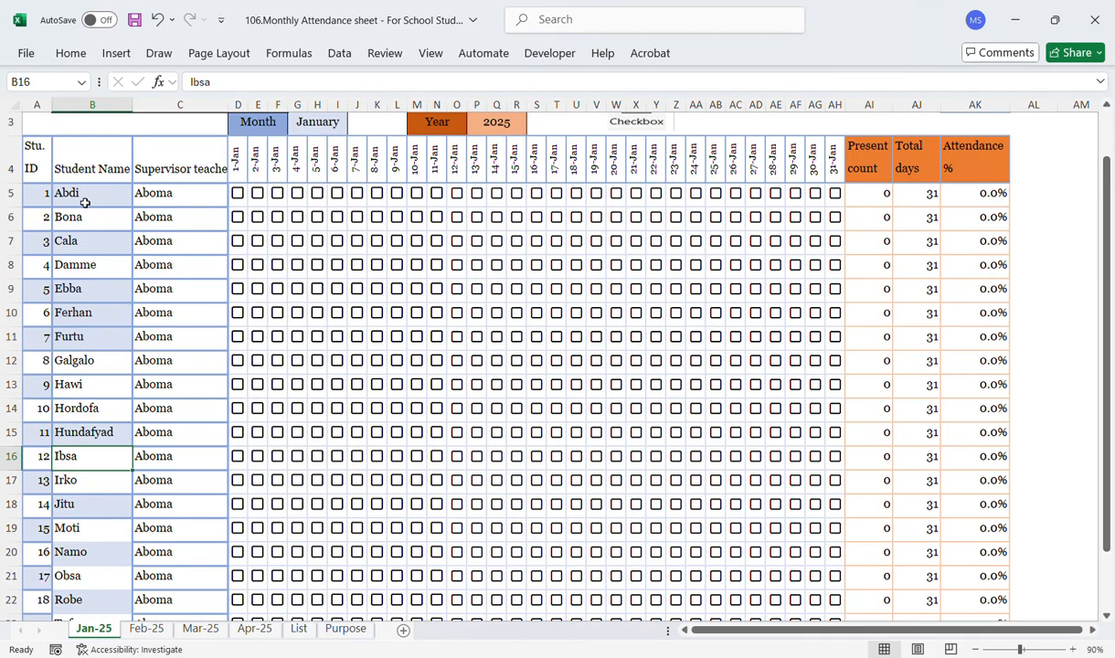
pyautogui.press('Down')
pyautogui.press('Down')
pyautogui.press('Down')
pyautogui.press('Down')
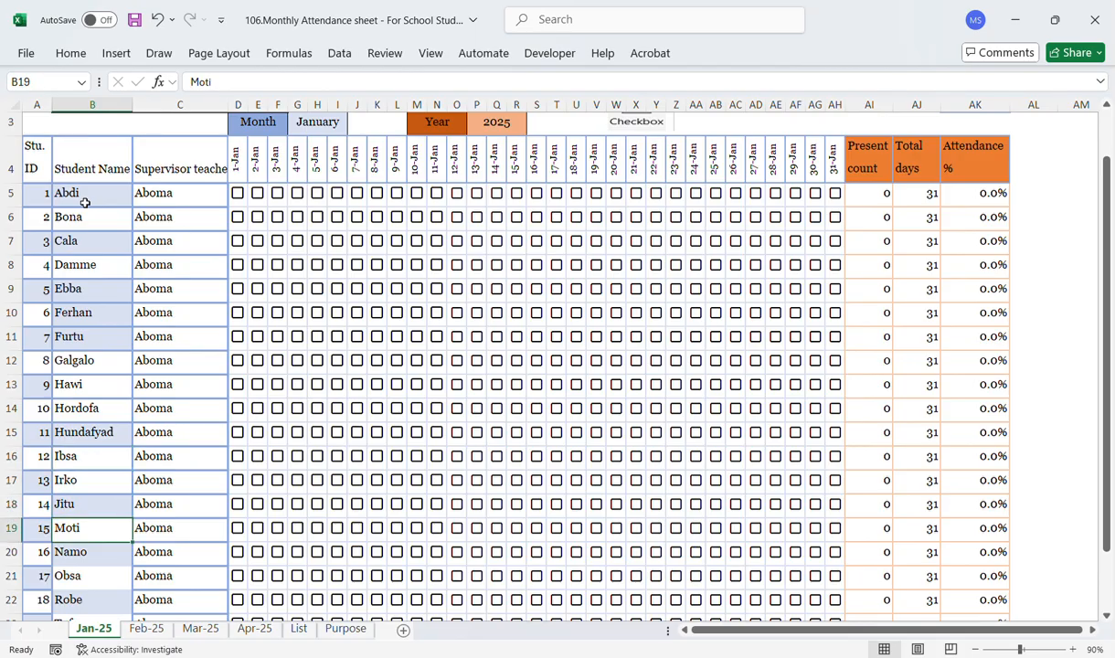
pyautogui.press('Down')
pyautogui.press('Down')
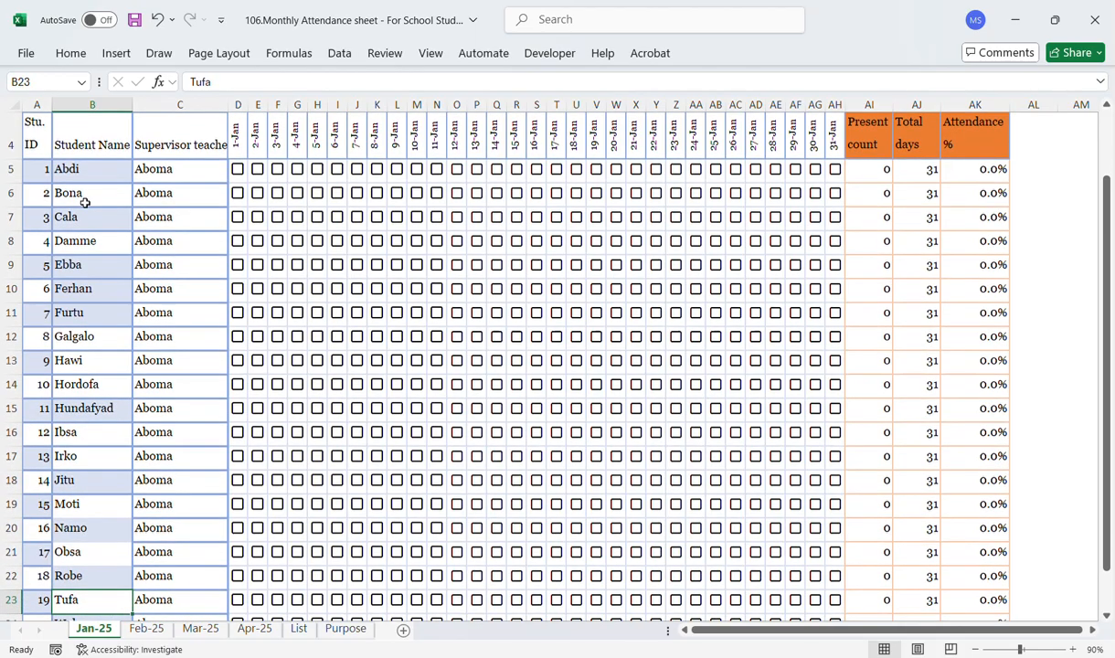
pyautogui.press('Down')
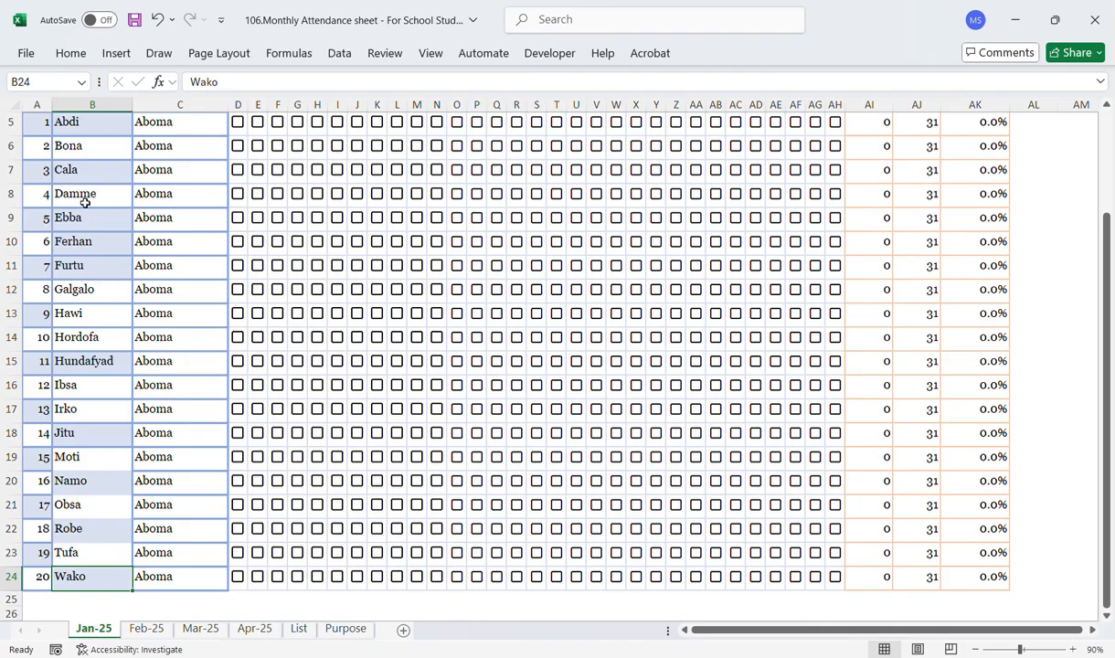
pyautogui.press('Up')
pyautogui.press('Up')
pyautogui.press('Up')
pyautogui.press('Up')
pyautogui.press('Up')
pyautogui.press('Up')
pyautogui.press('Up')
pyautogui.press('Up')
pyautogui.press('Up')
pyautogui.press('Up')
pyautogui.press('Up')
pyautogui.press('Up')
pyautogui.press('Up')
pyautogui.press('Up')
pyautogui.press('Up')
pyautogui.press('Up')
pyautogui.press('Up')
pyautogui.press('Up')
pyautogui.press('Up')
pyautogui.press('Up')
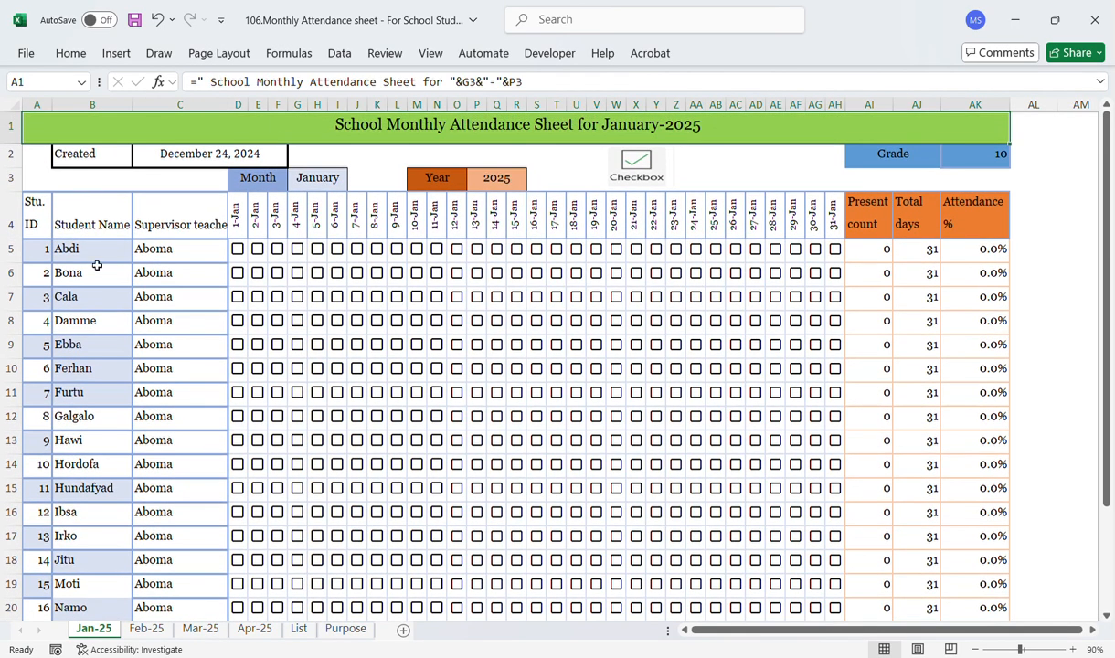
# Step: Select the supervisor teacher cells, then toggle Abdi's 1-Jan attendance checkbox on, off and on again
pyautogui.click(93, 258)
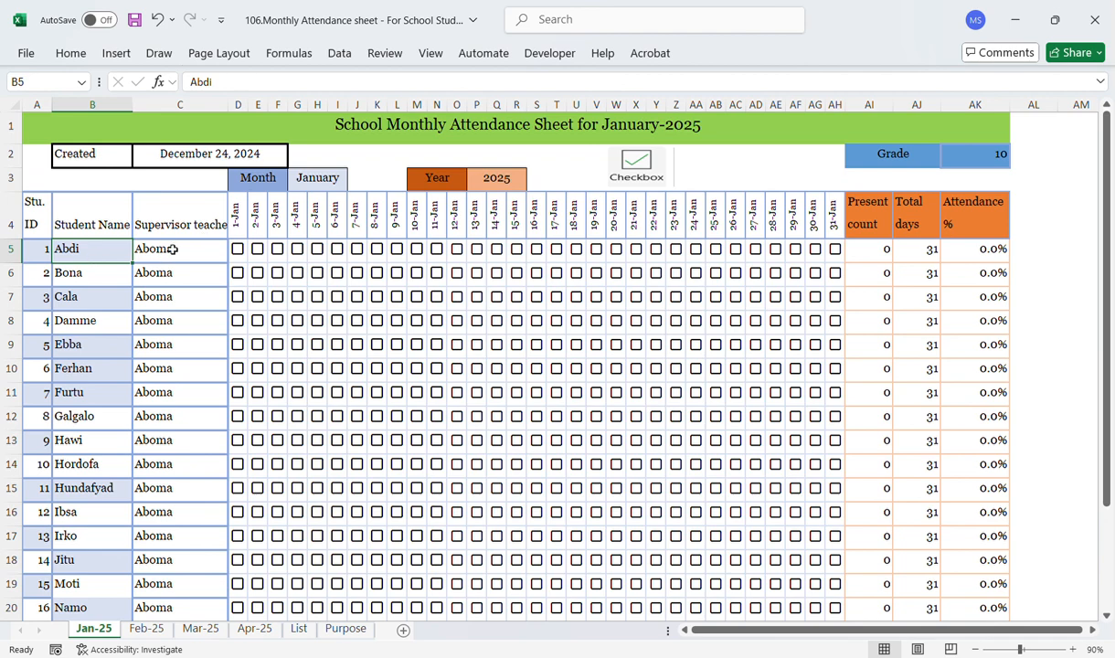
pyautogui.moveTo(171, 245); pyautogui.dragTo(163, 512)
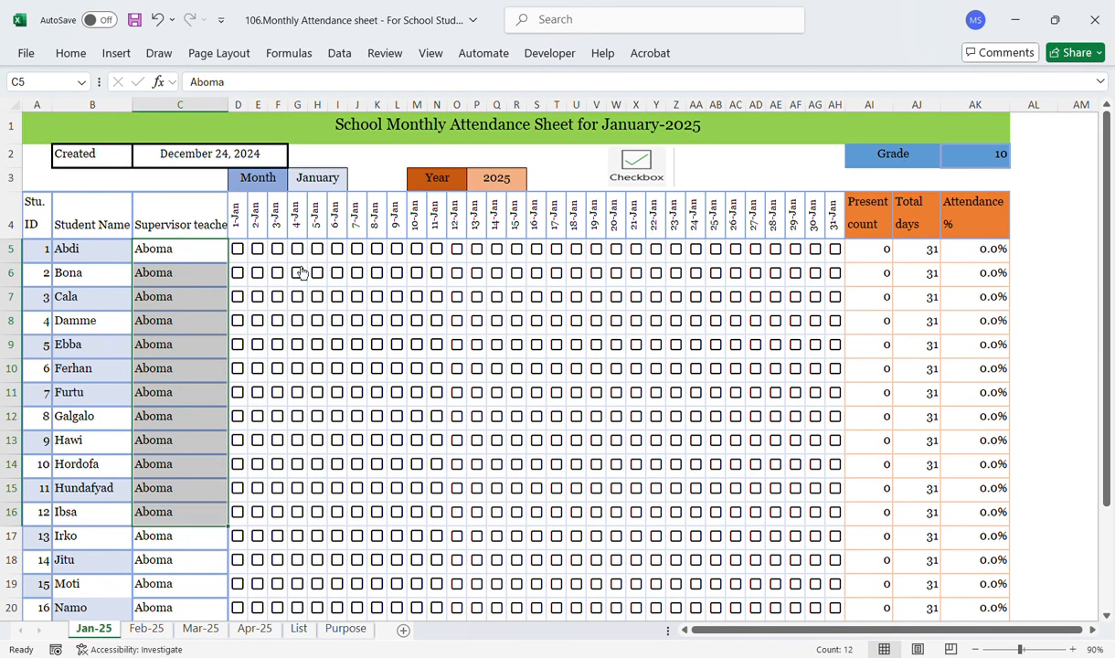
pyautogui.click(238, 250)
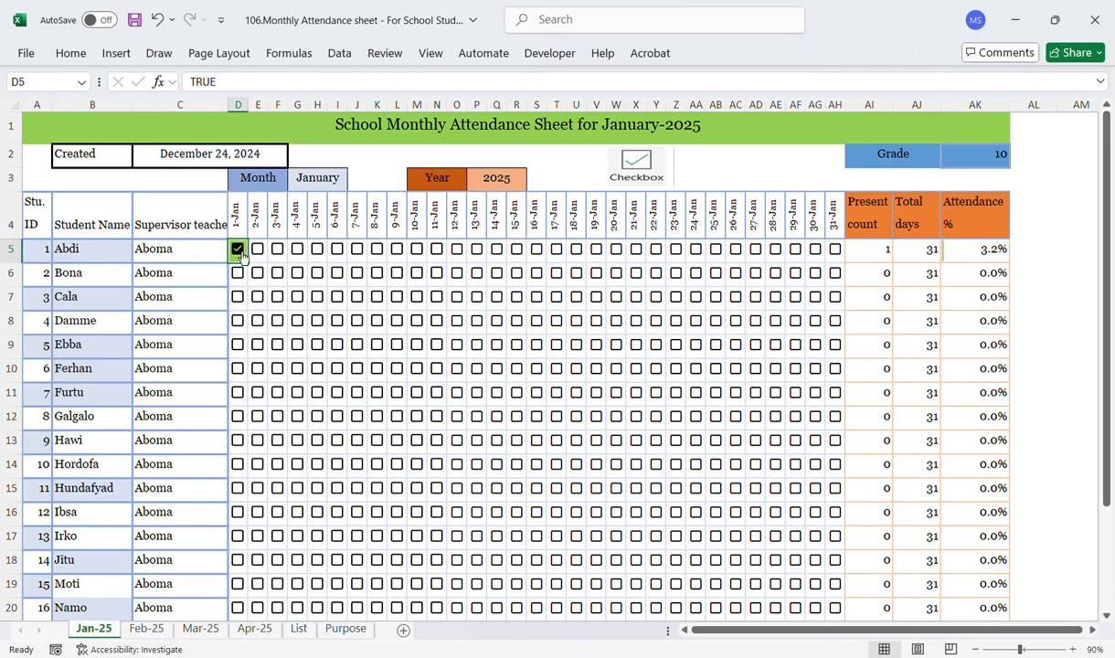
pyautogui.click(238, 250)
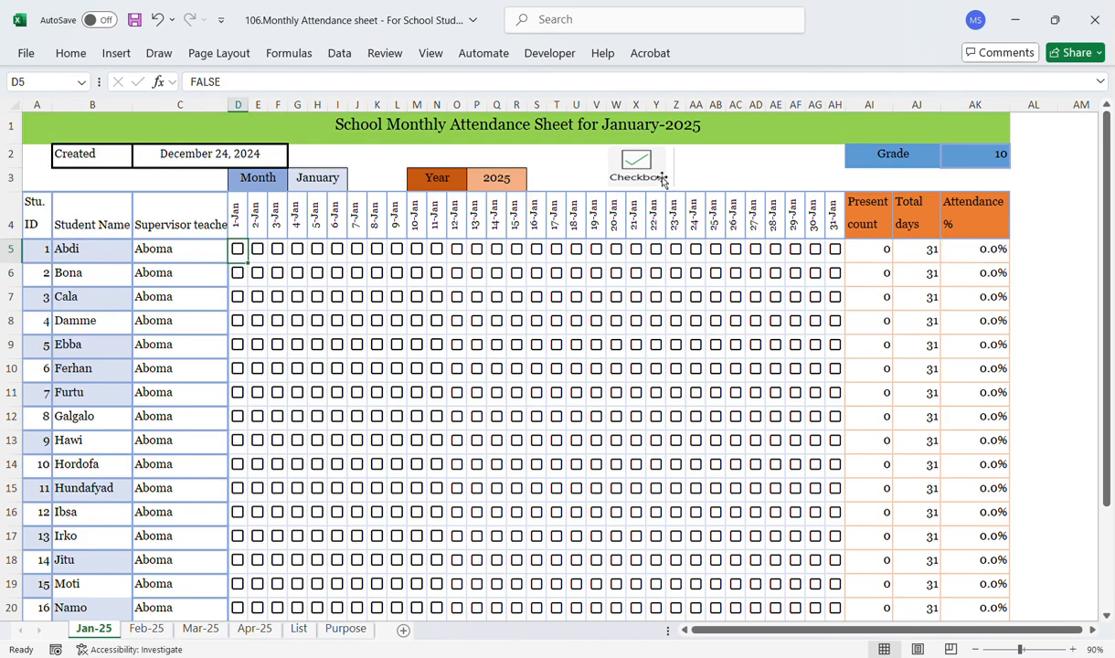
pyautogui.click(238, 251)
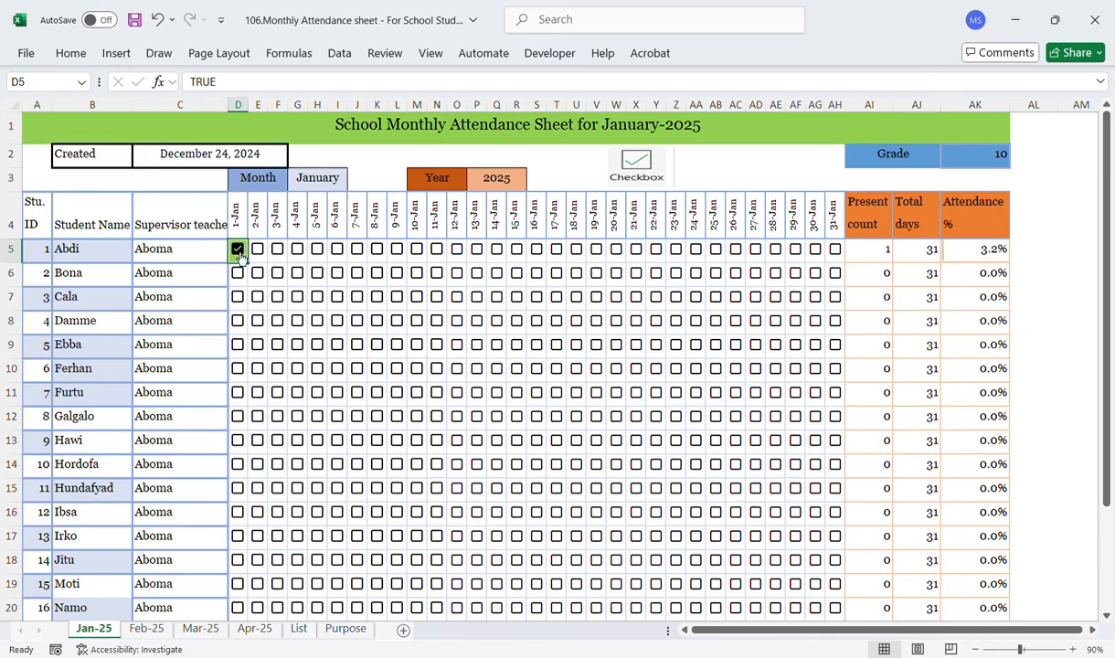
# Step: Tick the 1-Jan attendance checkboxes for students Bona through Hordofa
pyautogui.click(237, 273)
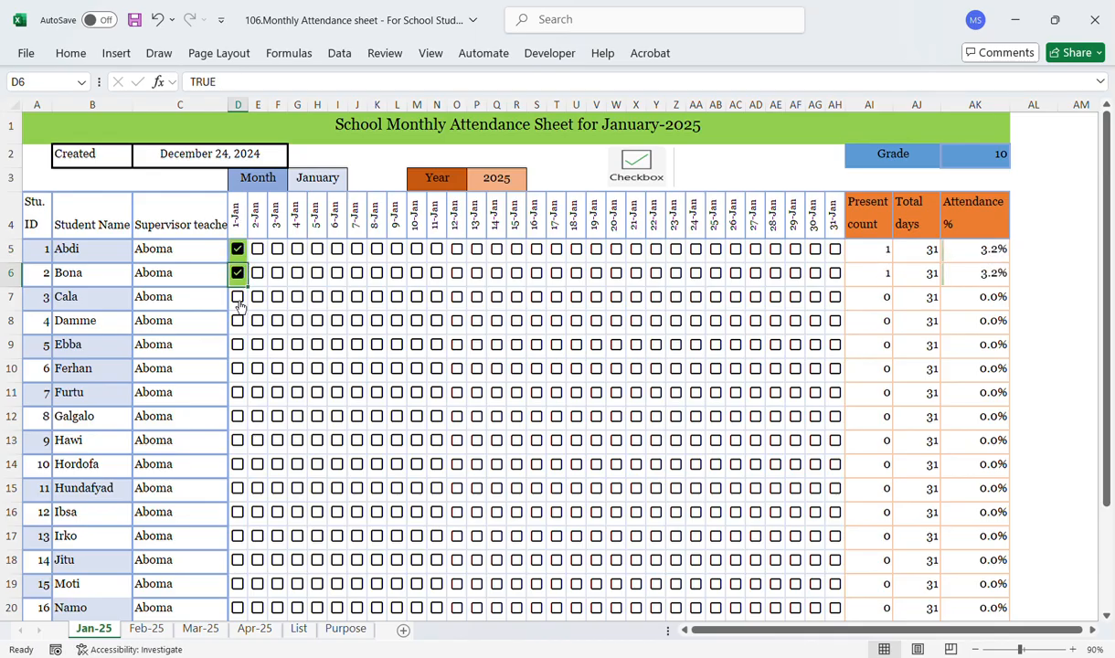
pyautogui.click(240, 305)
pyautogui.click(238, 297)
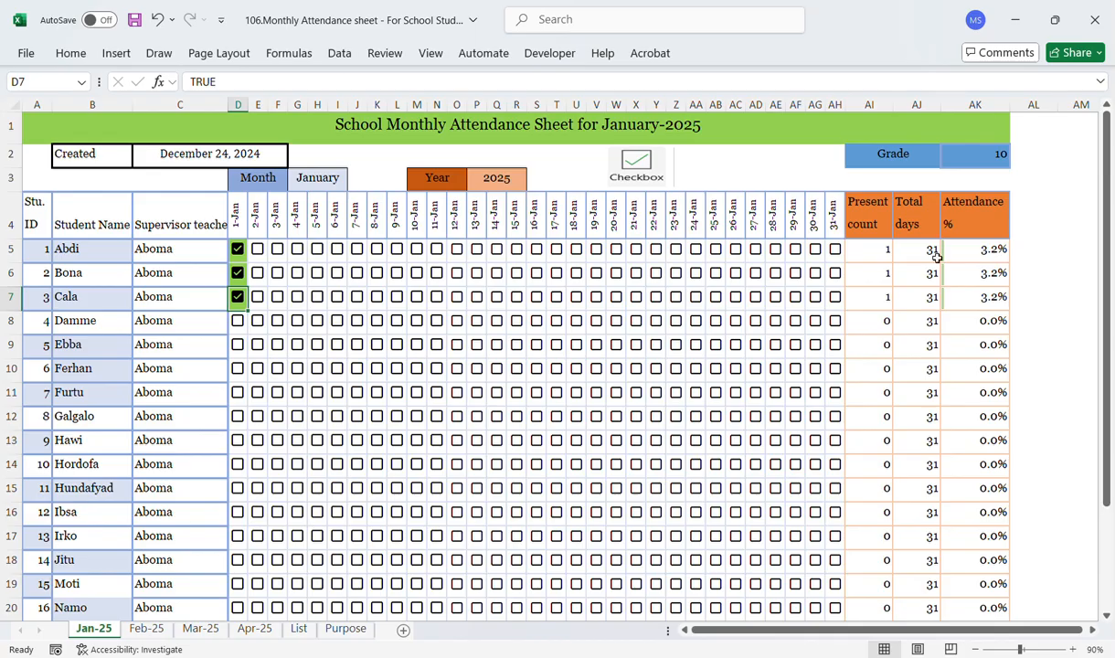
pyautogui.click(237, 320)
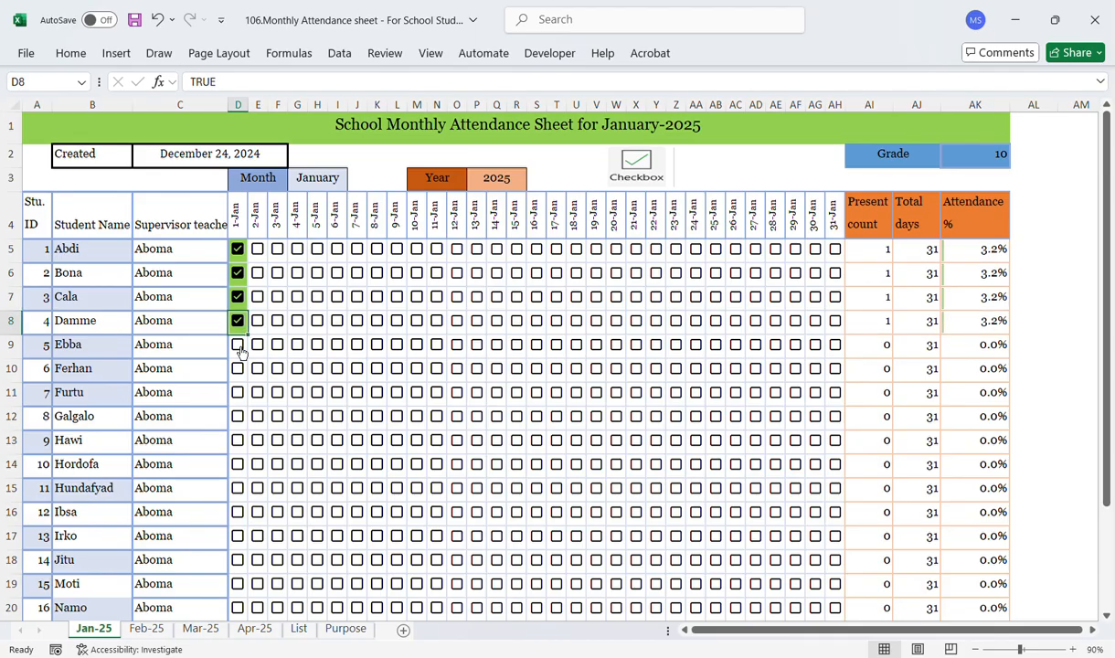
pyautogui.click(237, 344)
pyautogui.click(238, 369)
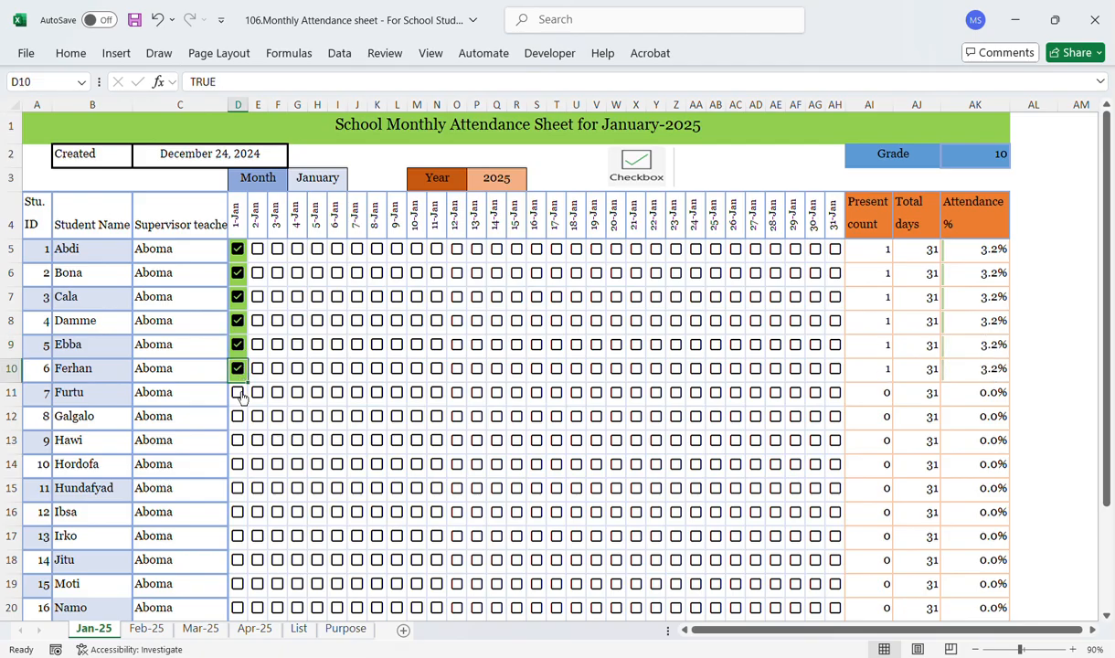
pyautogui.click(239, 393)
pyautogui.click(237, 416)
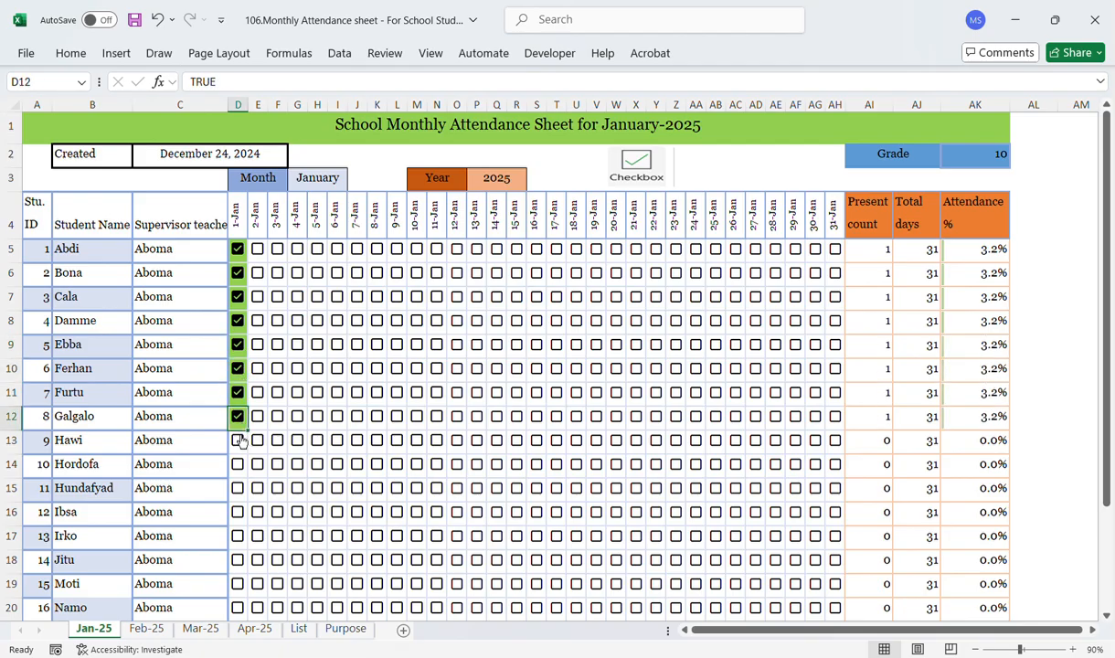
pyautogui.click(238, 440)
pyautogui.click(238, 463)
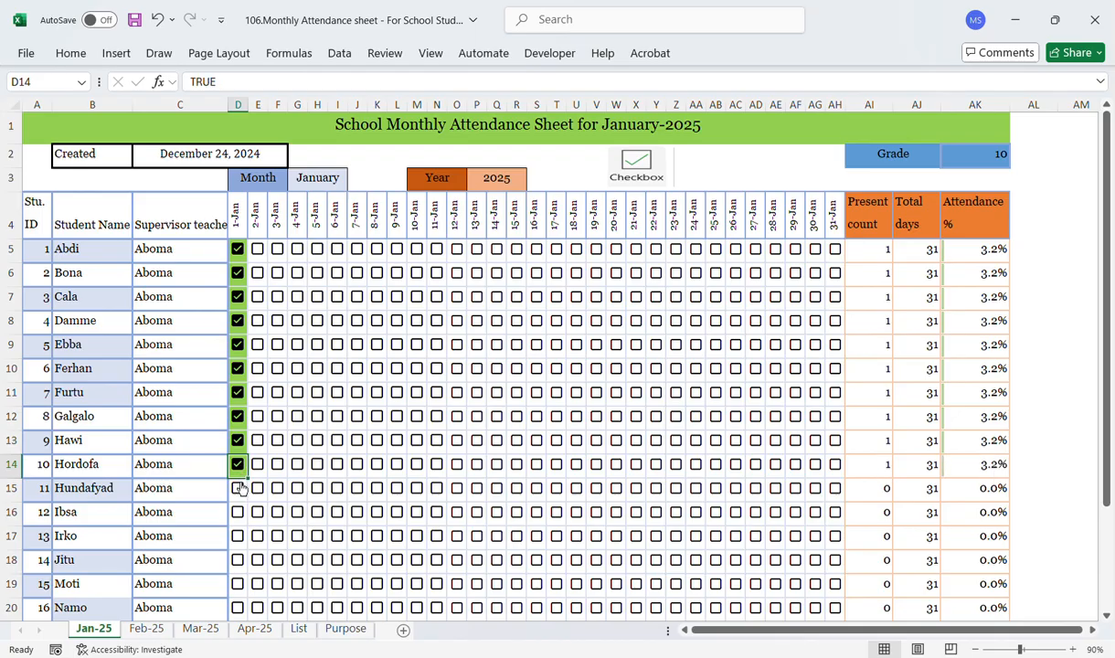
# Step: Tick the 1-Jan attendance checkboxes for students Hundafyad through Namo
pyautogui.click(239, 488)
pyautogui.click(238, 512)
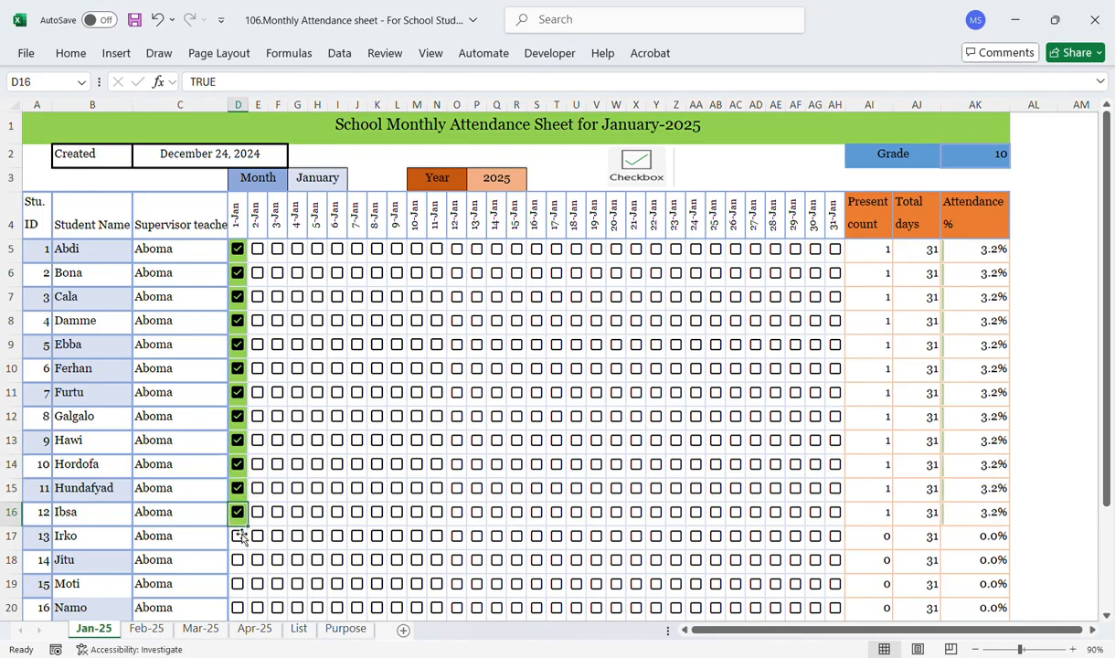
pyautogui.click(238, 536)
pyautogui.click(238, 561)
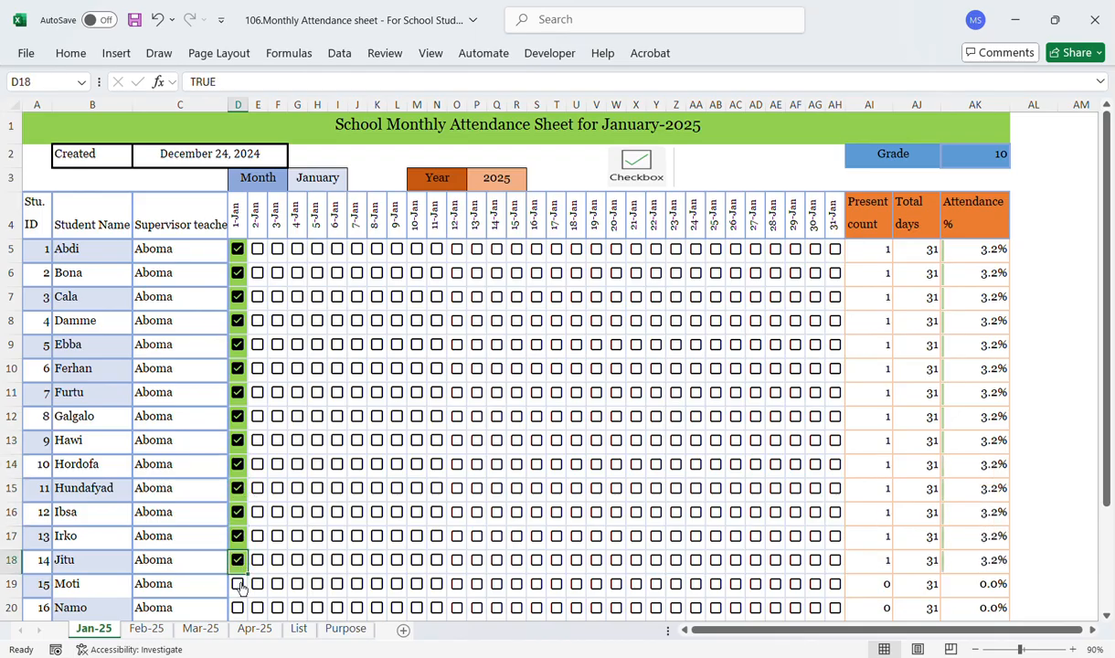
pyautogui.click(239, 584)
pyautogui.click(239, 611)
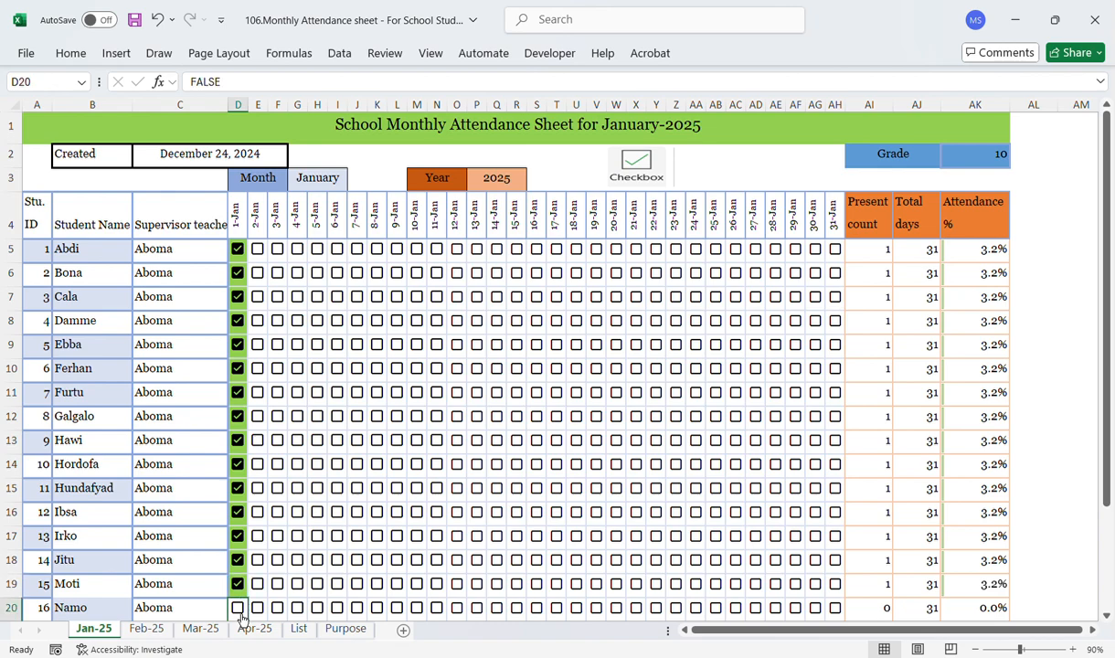
pyautogui.click(240, 611)
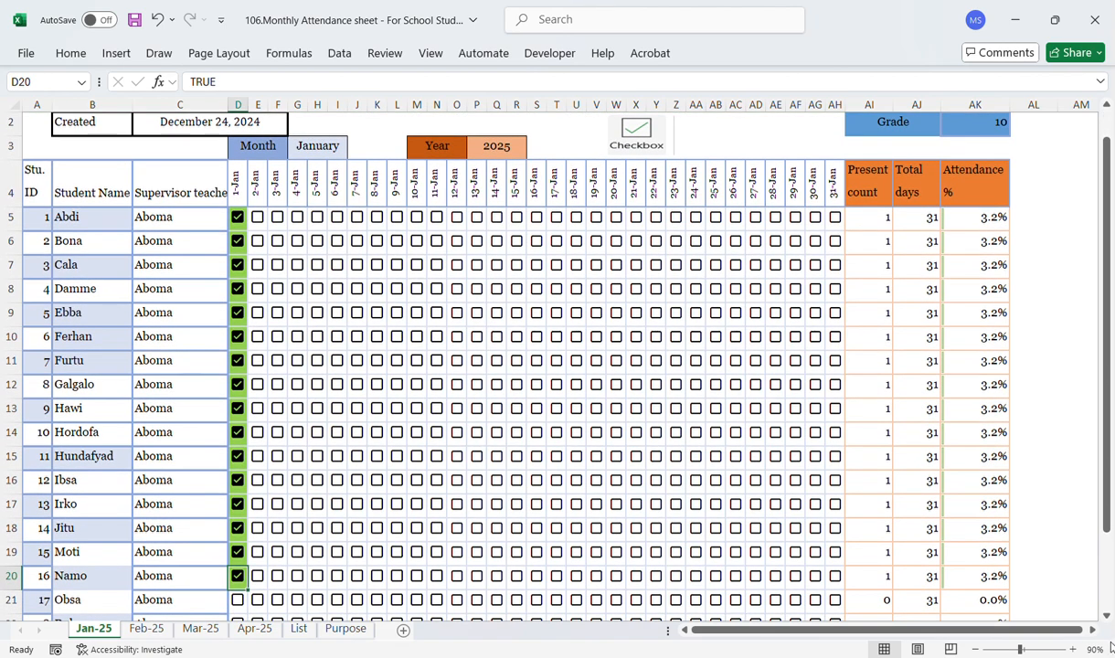
# Step: Tick the 1-Jan attendance checkboxes for the remaining students Obsa through Wako
pyautogui.scroll(-2, 1111, 622)
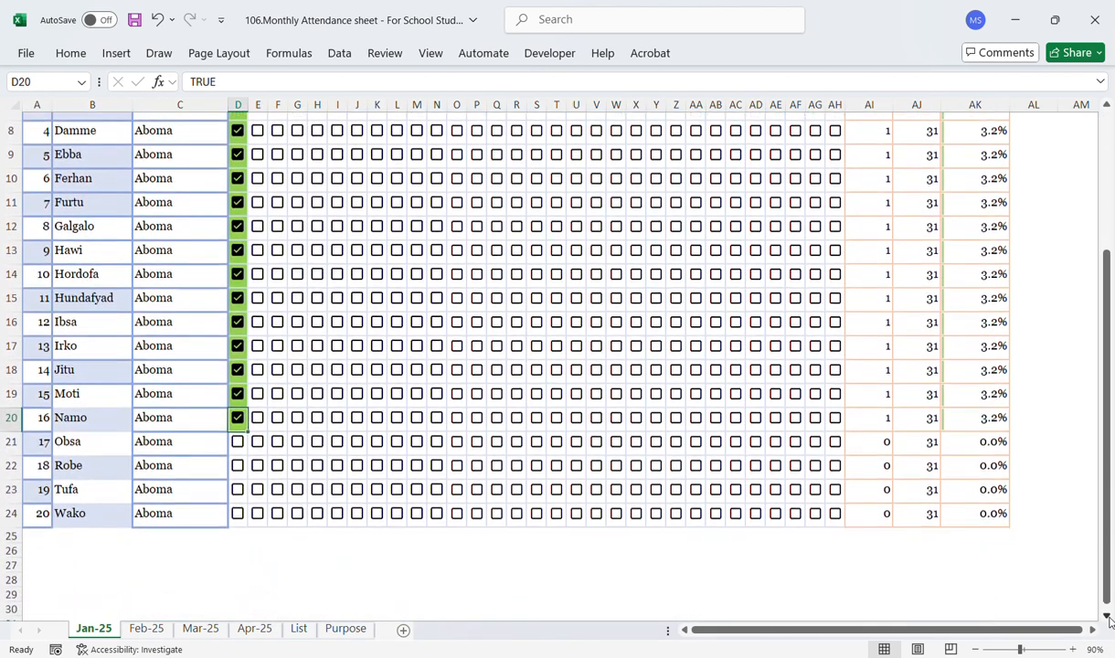
pyautogui.click(925, 558)
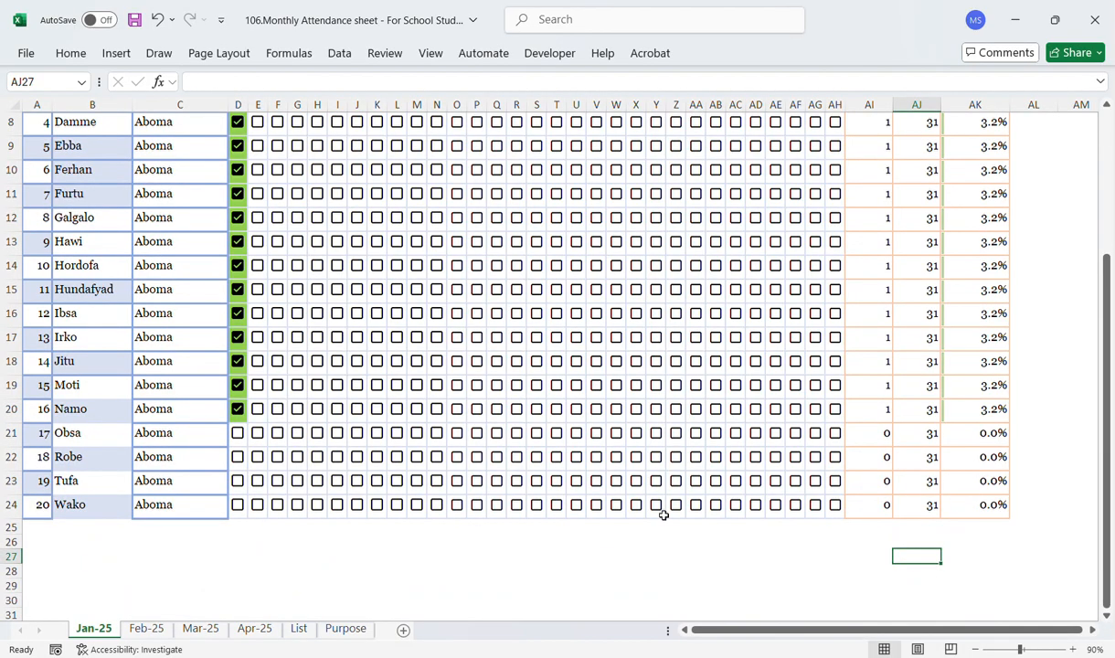
pyautogui.click(238, 433)
pyautogui.click(241, 459)
pyautogui.click(239, 458)
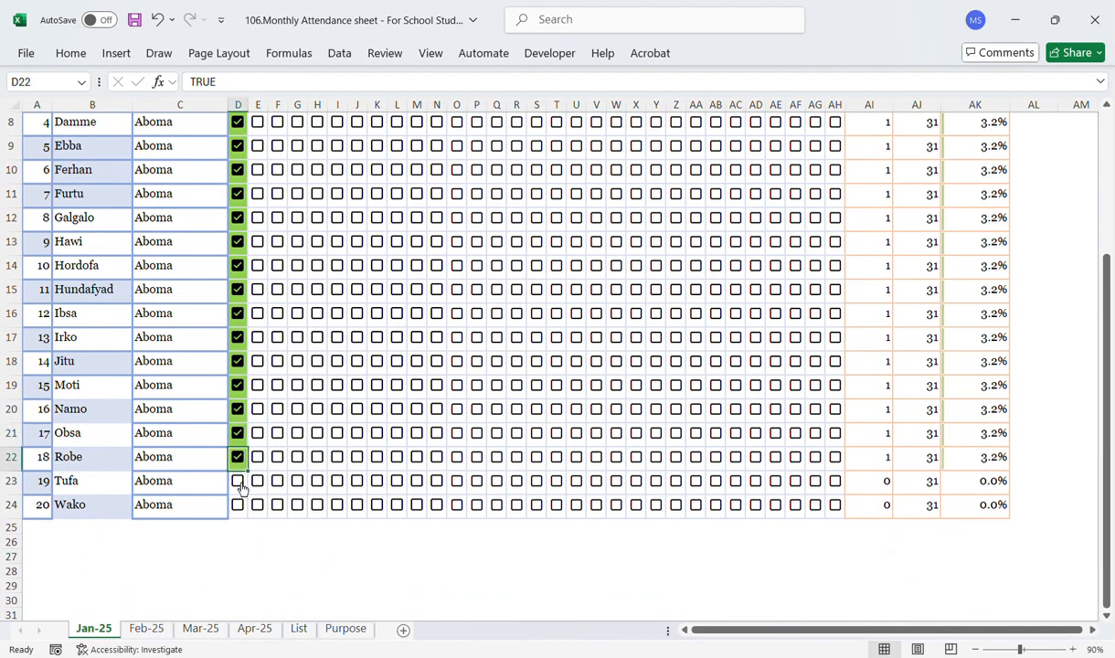
pyautogui.click(238, 481)
pyautogui.click(238, 481)
pyautogui.click(238, 508)
pyautogui.click(238, 507)
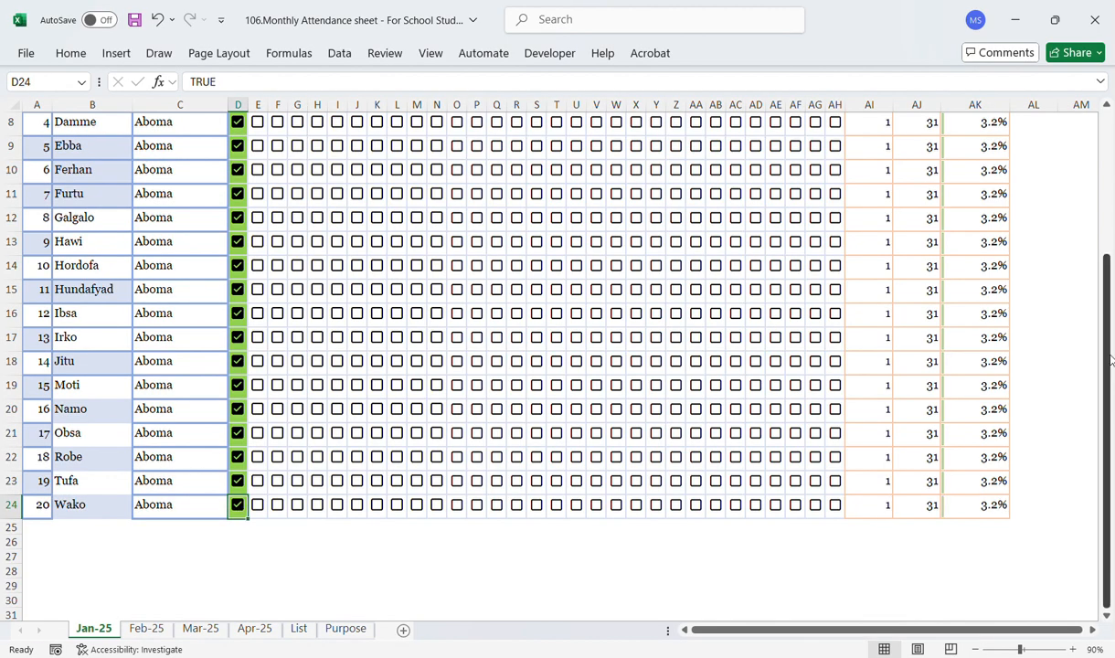
# Step: Tick the 2-Jan attendance checkboxes for students Abdi through Hawi
pyautogui.moveTo(1110, 359); pyautogui.dragTo(1109, 182)
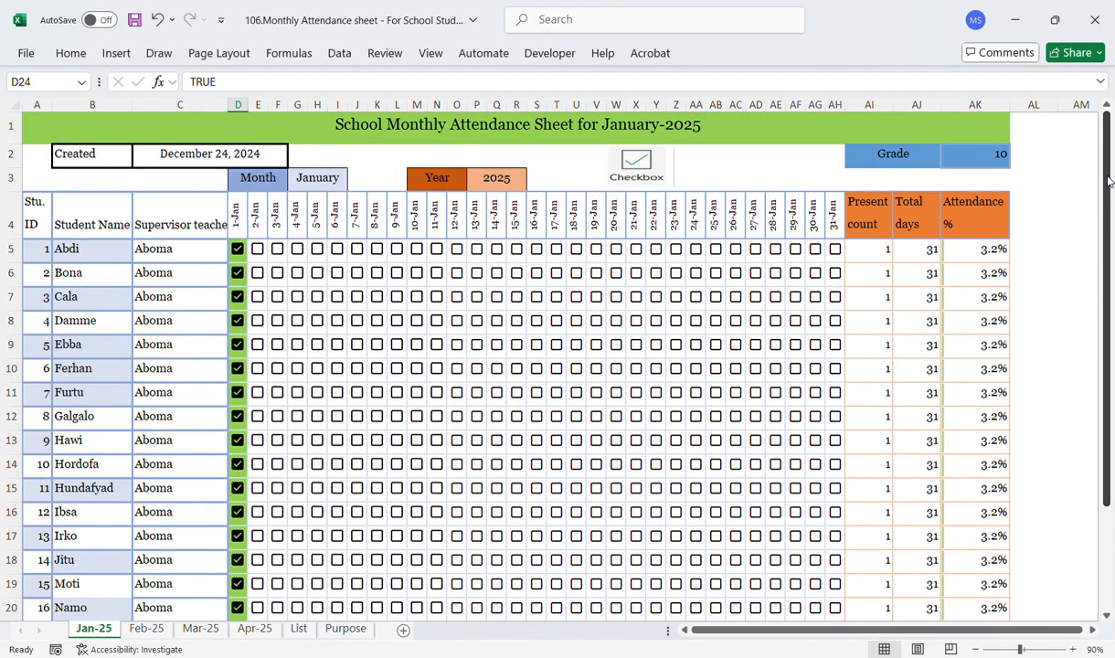
pyautogui.click(259, 251)
pyautogui.click(258, 275)
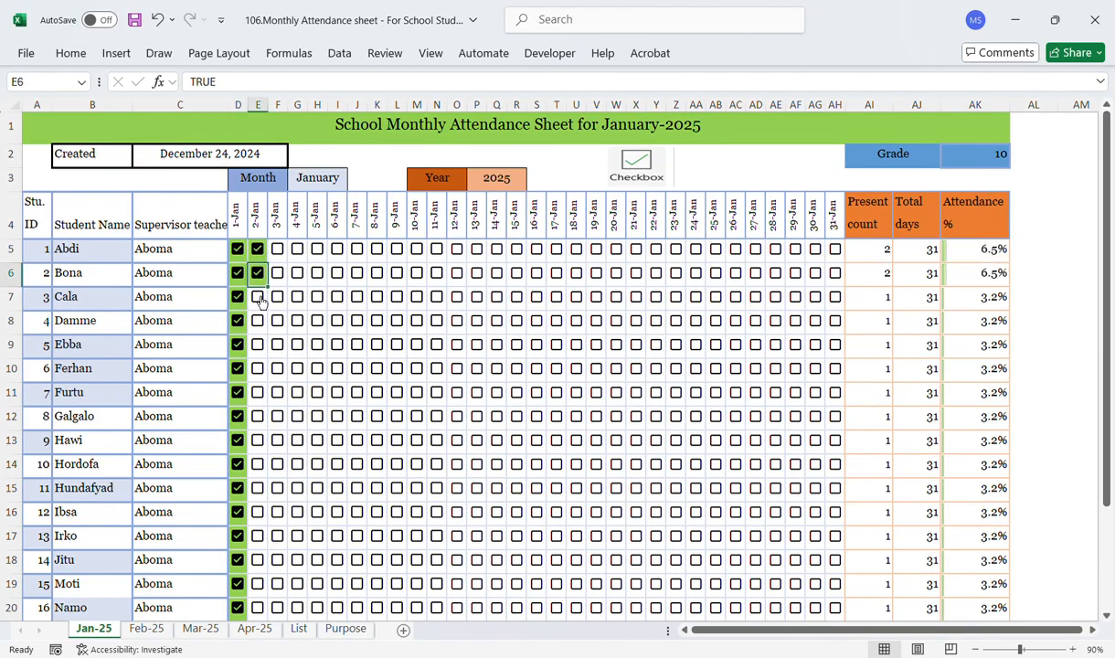
pyautogui.click(260, 305)
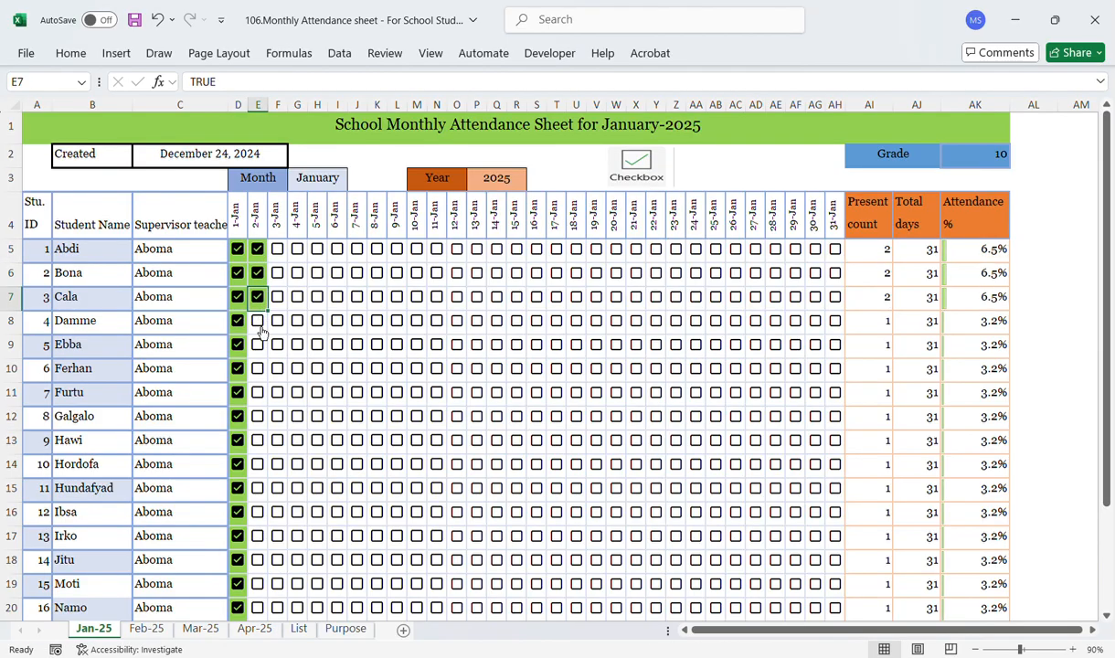
pyautogui.click(260, 326)
pyautogui.click(260, 347)
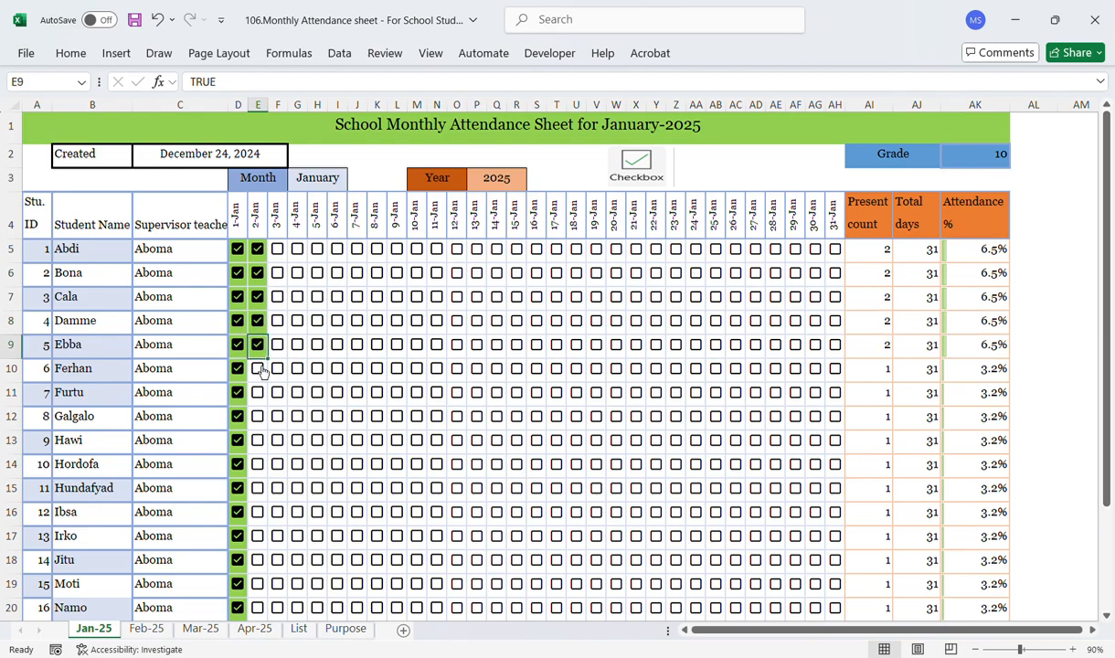
pyautogui.click(259, 371)
pyautogui.click(259, 394)
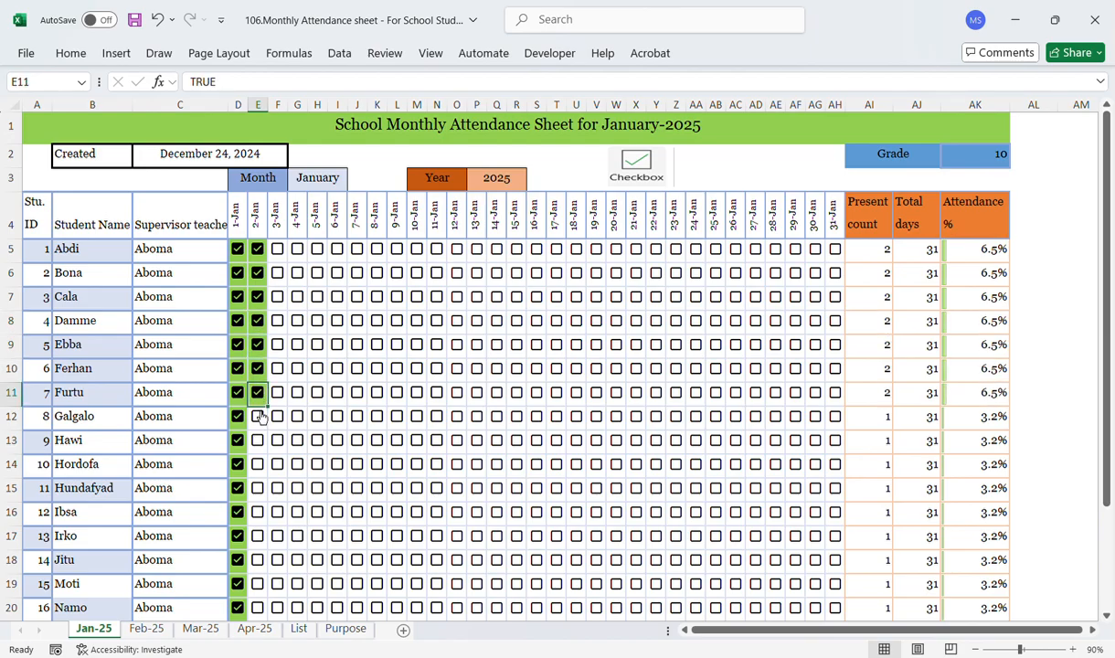
pyautogui.click(259, 417)
pyautogui.click(260, 441)
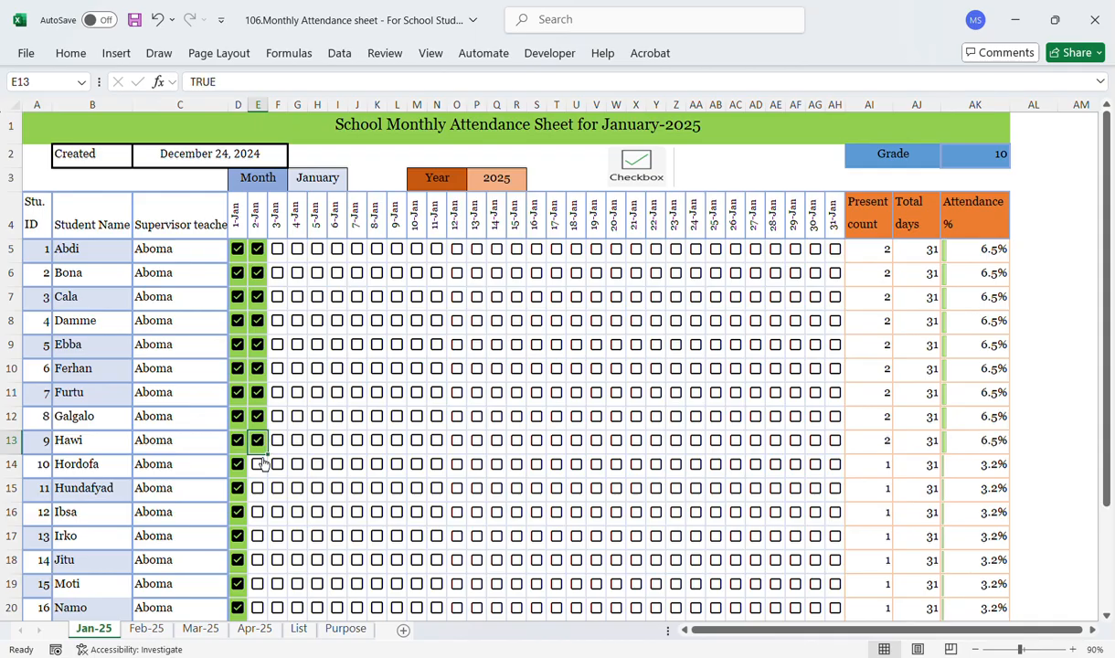
# Step: Tick the 2-Jan attendance checkboxes for students Hundafyad through Moti, leaving Hordofa unticked
pyautogui.click(261, 466)
pyautogui.click(259, 489)
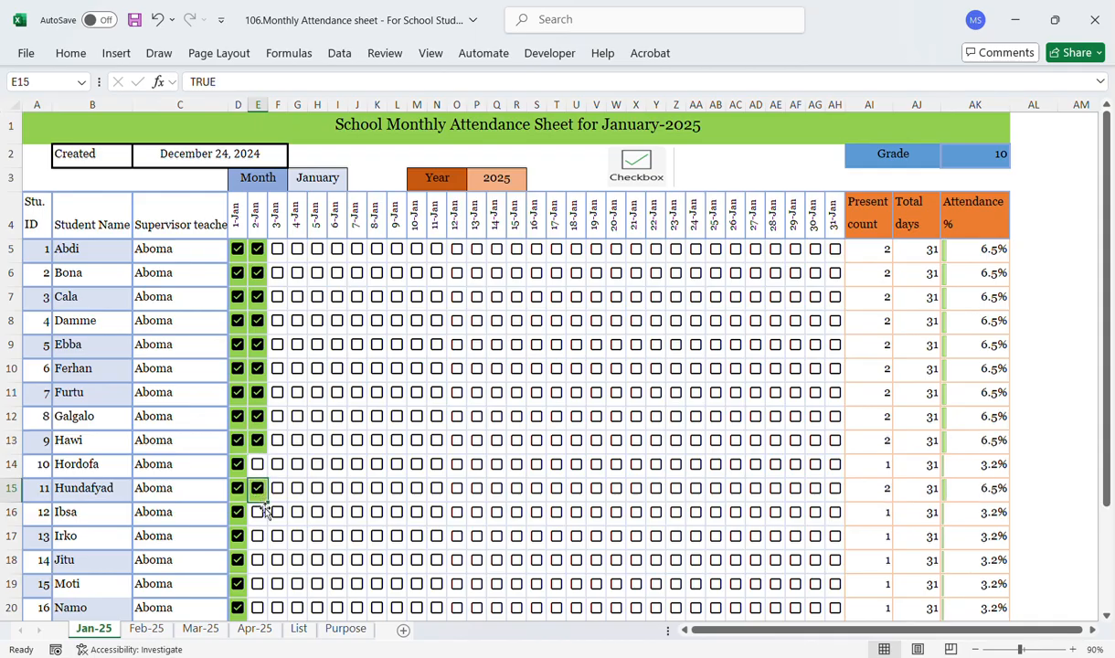
pyautogui.click(261, 515)
pyautogui.click(260, 538)
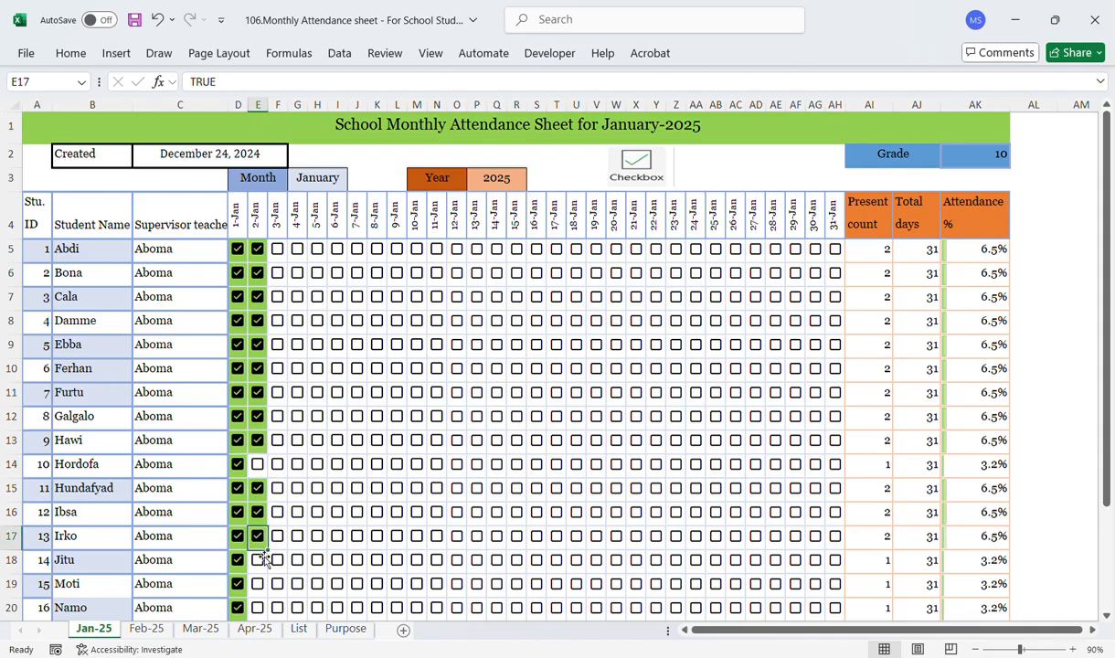
pyautogui.click(260, 562)
pyautogui.click(260, 585)
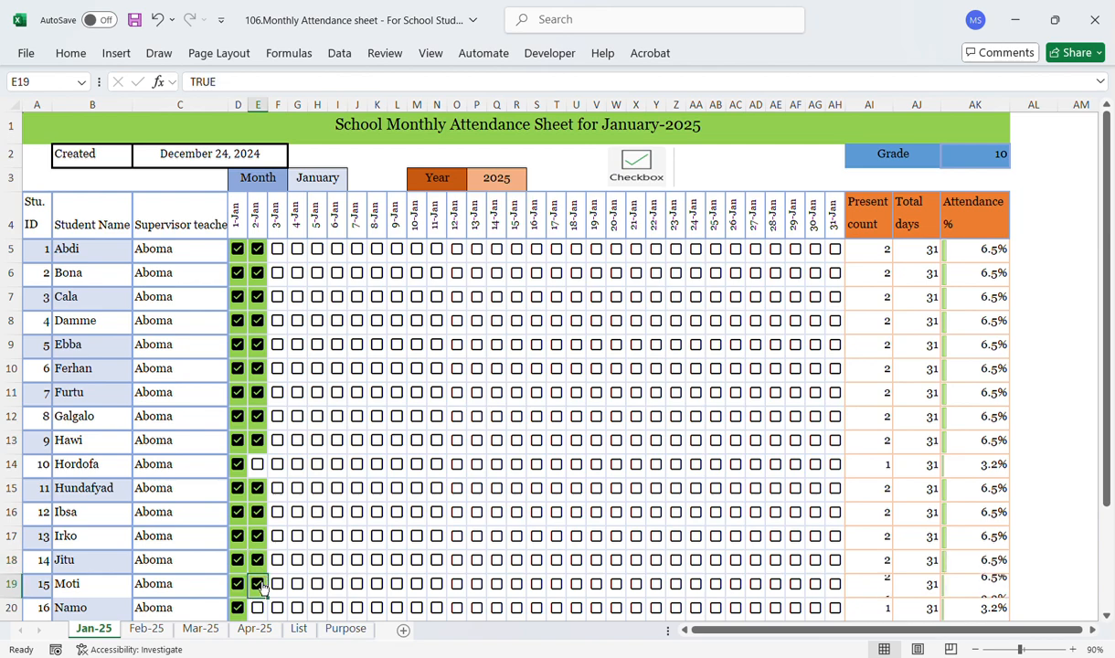
# Step: Tick the 2-Jan attendance checkboxes for Obsa, Robe and Wako, leaving Namo and Tufa unticked
pyautogui.click(1108, 618)
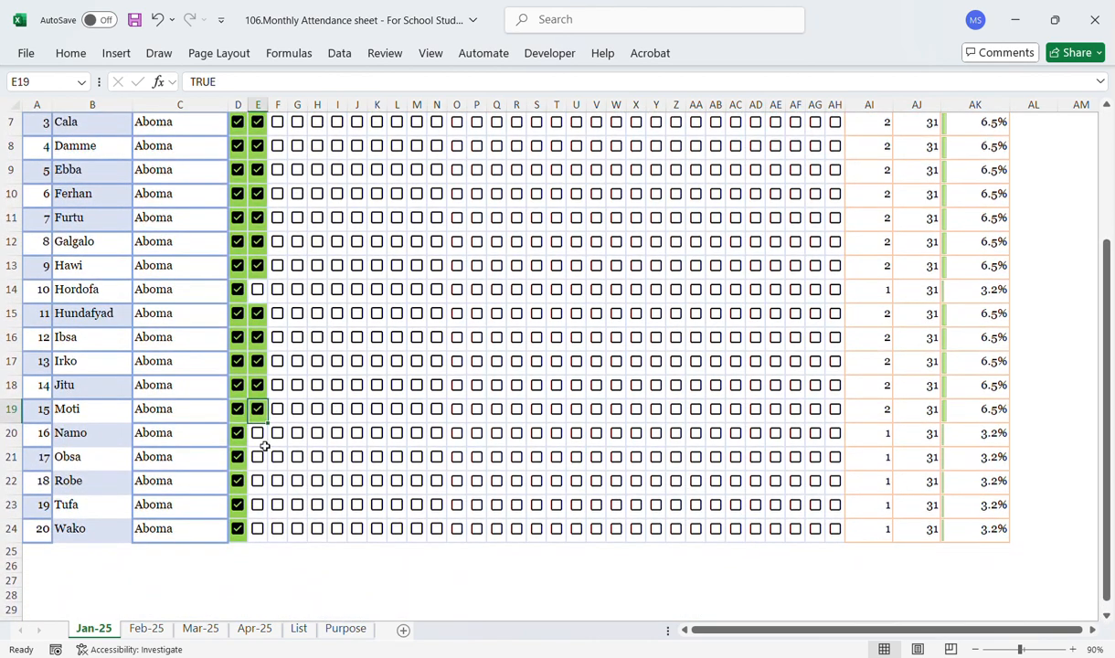
pyautogui.click(259, 456)
pyautogui.click(259, 482)
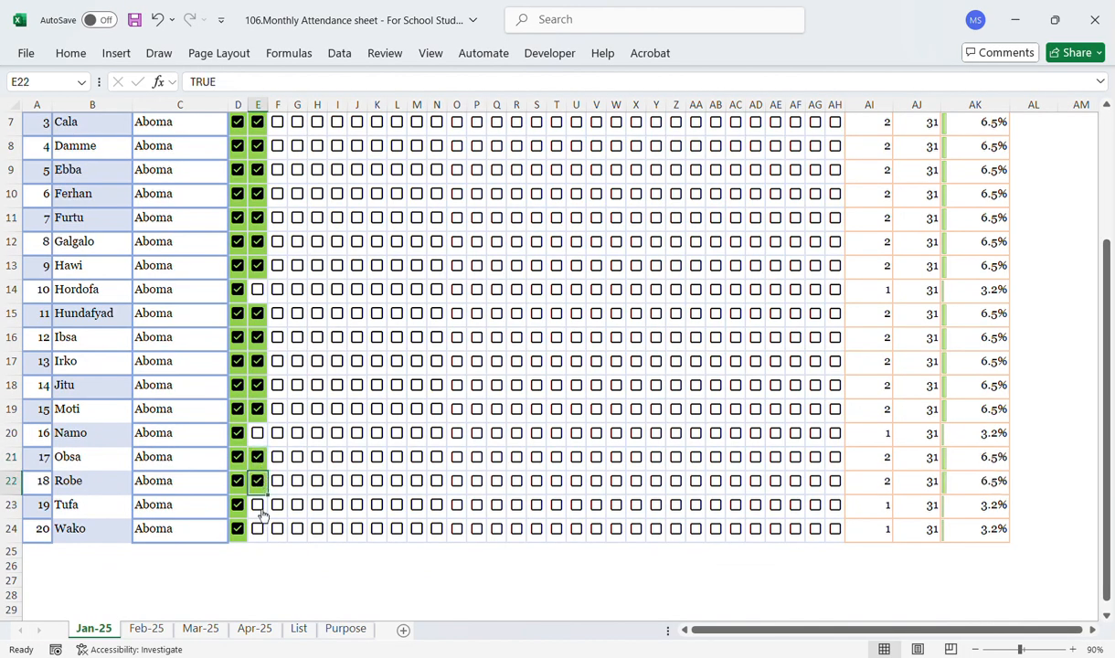
pyautogui.click(260, 528)
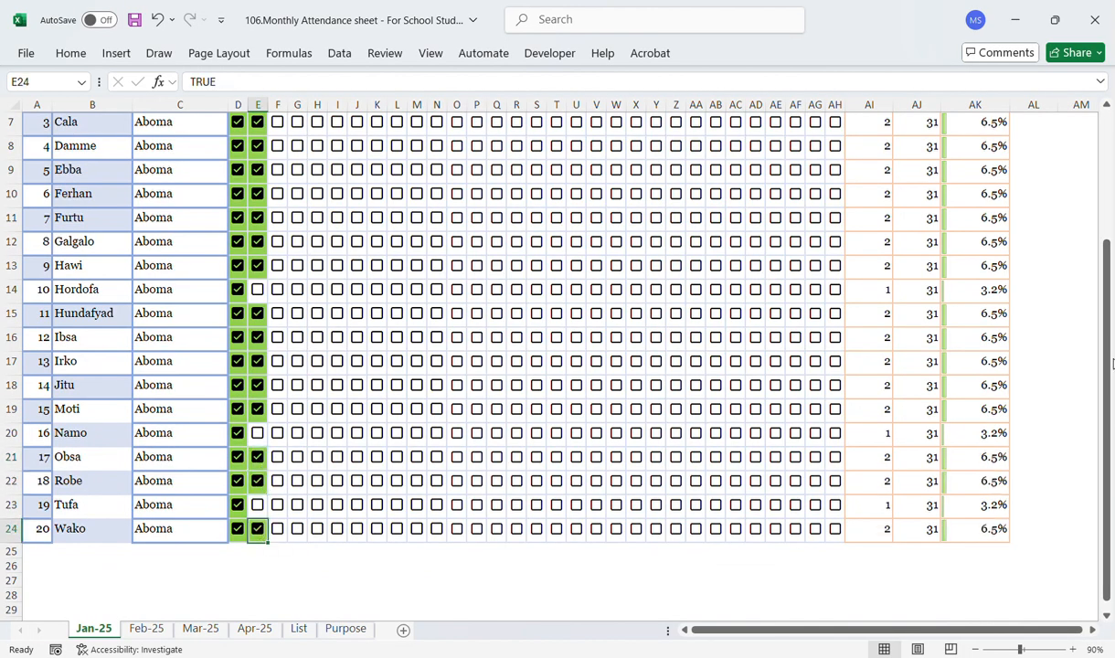
# Step: Tick Abdi's daily attendance checkboxes from 3-Jan through 11-Jan
pyautogui.scroll(2, 1040, 183)
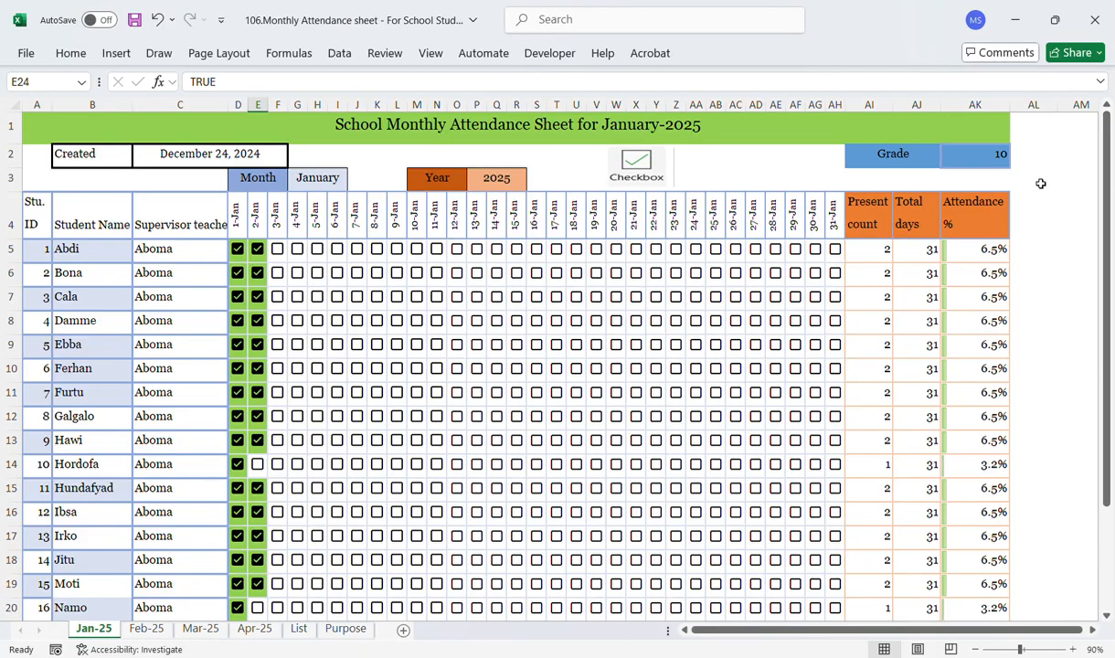
pyautogui.click(278, 253)
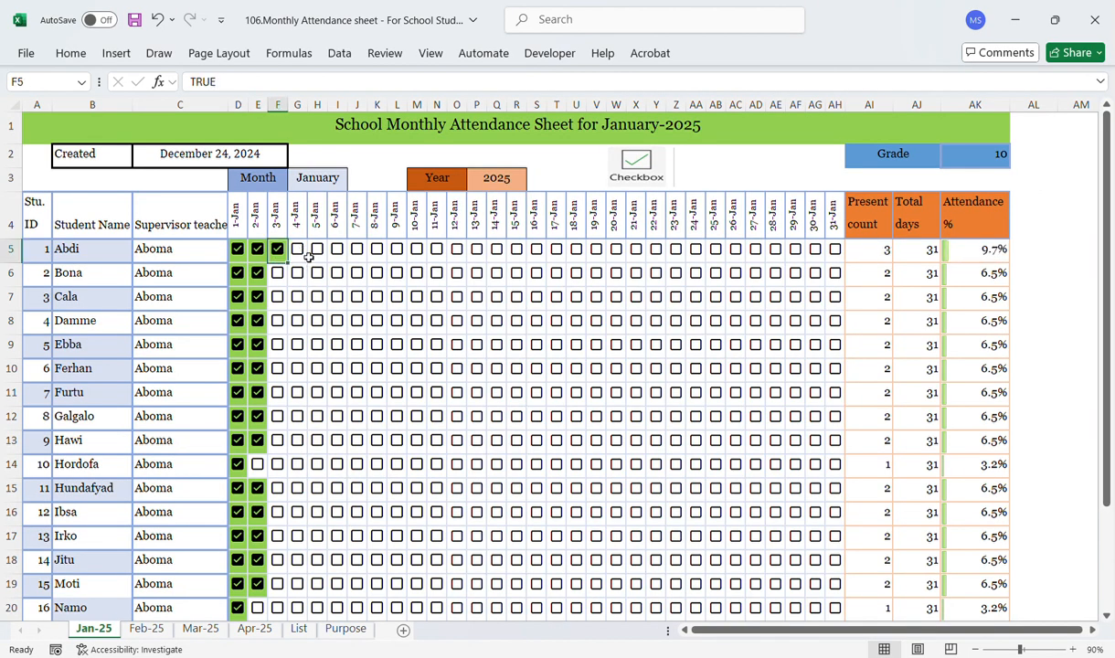
pyautogui.click(307, 257)
pyautogui.click(298, 254)
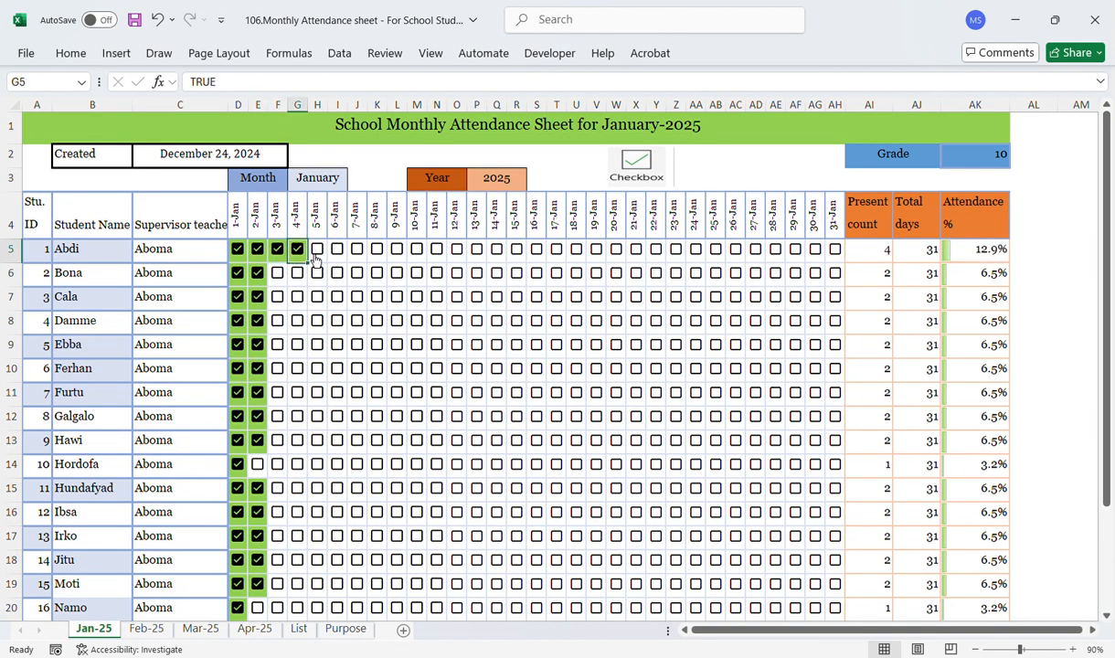
pyautogui.click(319, 254)
pyautogui.click(338, 255)
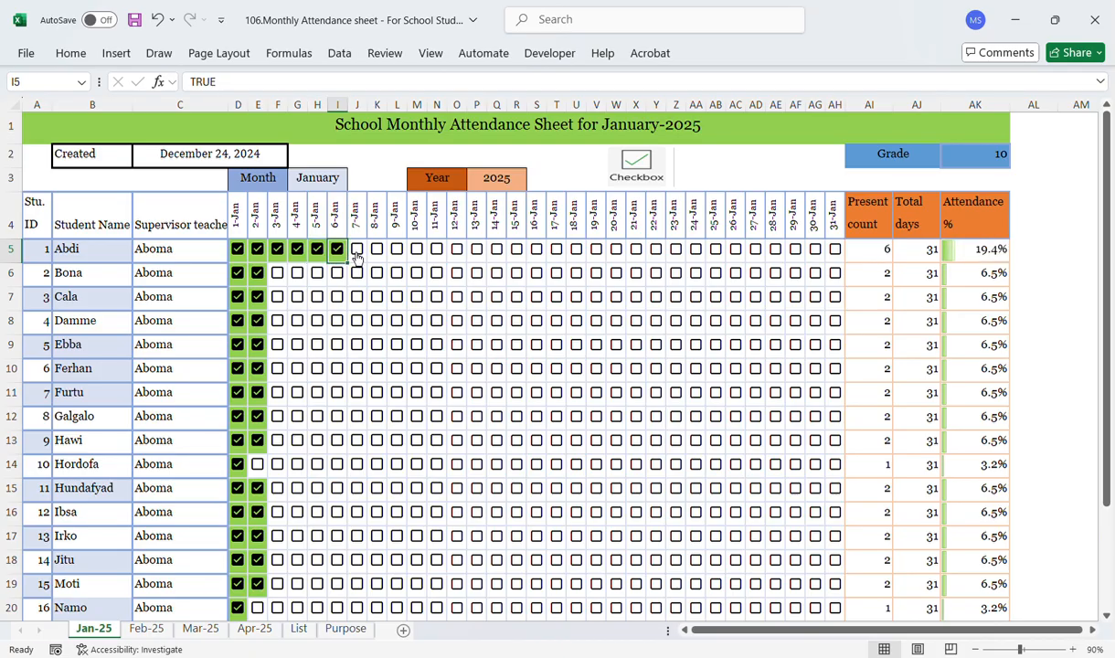
pyautogui.click(357, 255)
pyautogui.moveTo(379, 256); pyautogui.dragTo(397, 255)
pyautogui.click(397, 254)
pyautogui.click(376, 252)
pyautogui.click(377, 252)
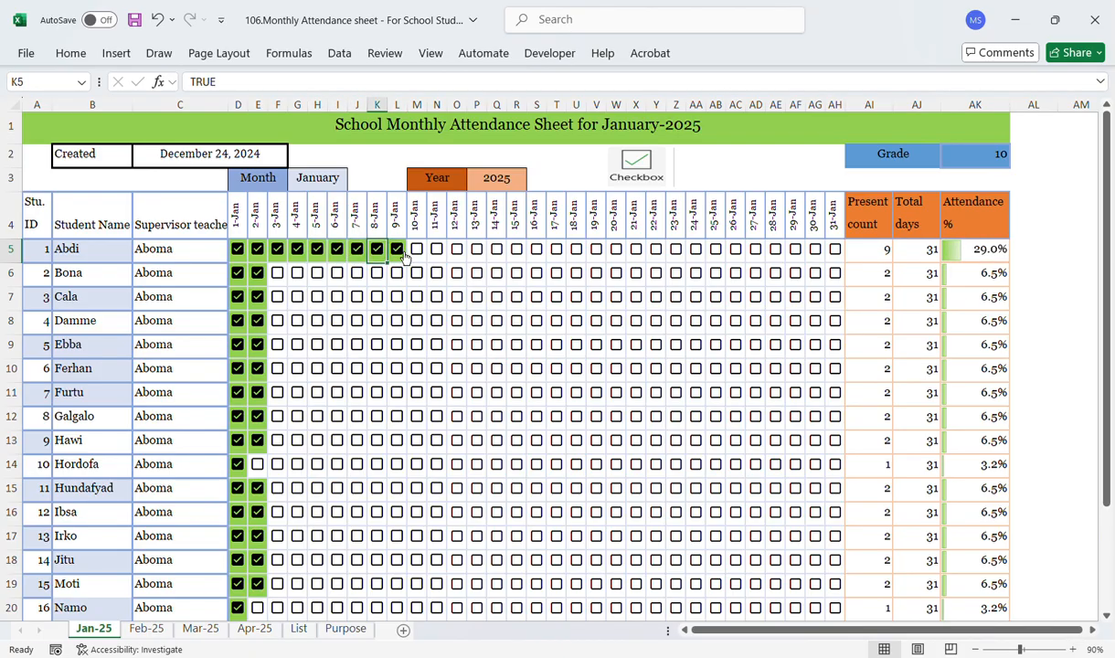
pyautogui.click(417, 253)
pyautogui.click(417, 253)
pyautogui.click(436, 254)
pyautogui.click(436, 253)
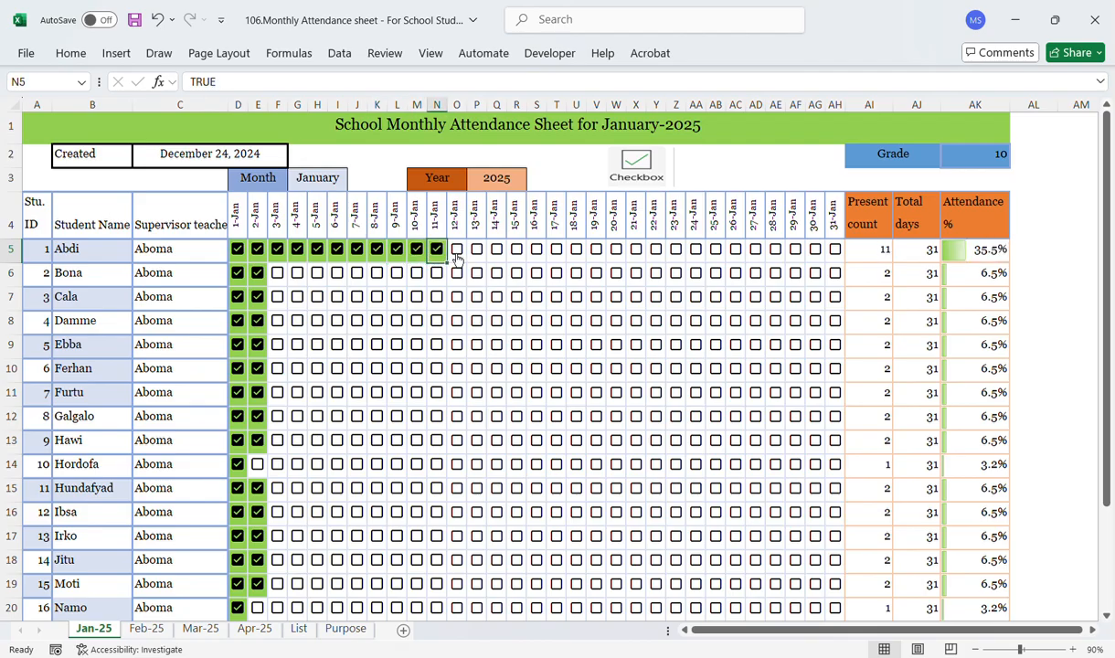
# Step: Tick Abdi's daily attendance checkboxes from 12-Jan through 21-Jan
pyautogui.click(457, 253)
pyautogui.click(457, 253)
pyautogui.click(477, 253)
pyautogui.click(477, 253)
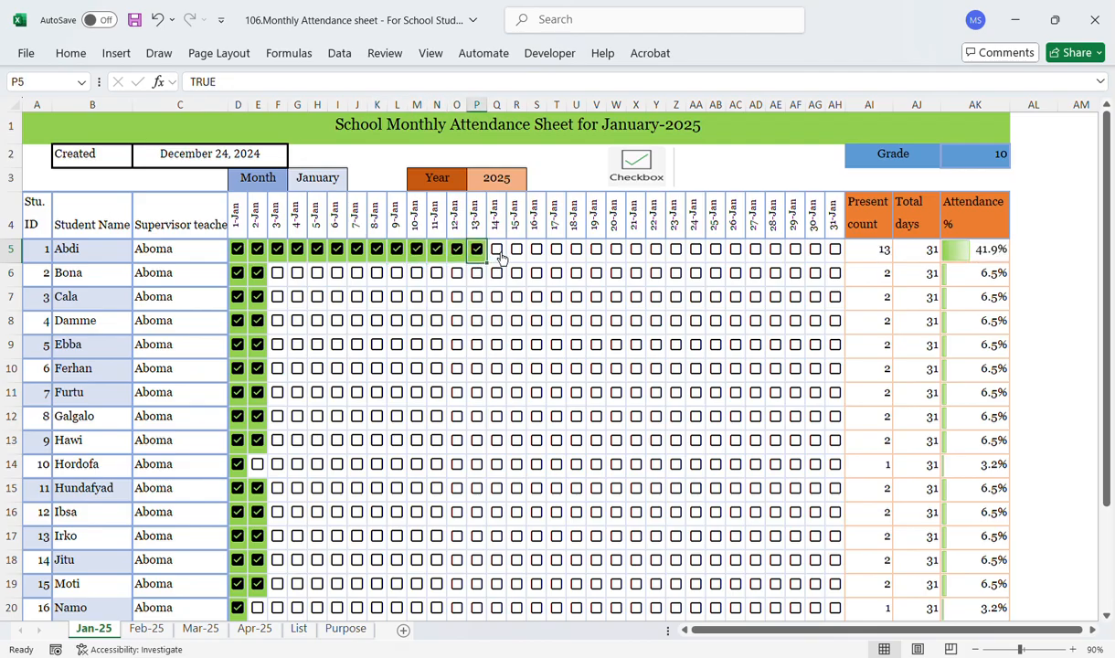
pyautogui.click(497, 253)
pyautogui.click(497, 253)
pyautogui.click(517, 253)
pyautogui.click(516, 253)
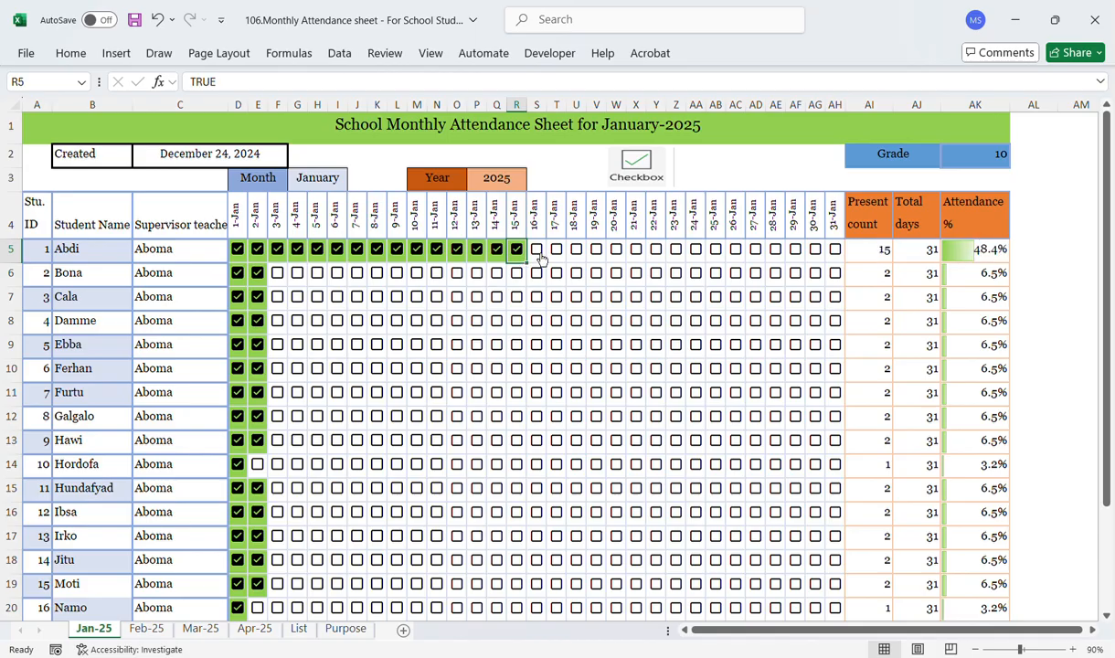
pyautogui.click(537, 253)
pyautogui.click(537, 253)
pyautogui.click(557, 254)
pyautogui.click(558, 254)
pyautogui.click(577, 254)
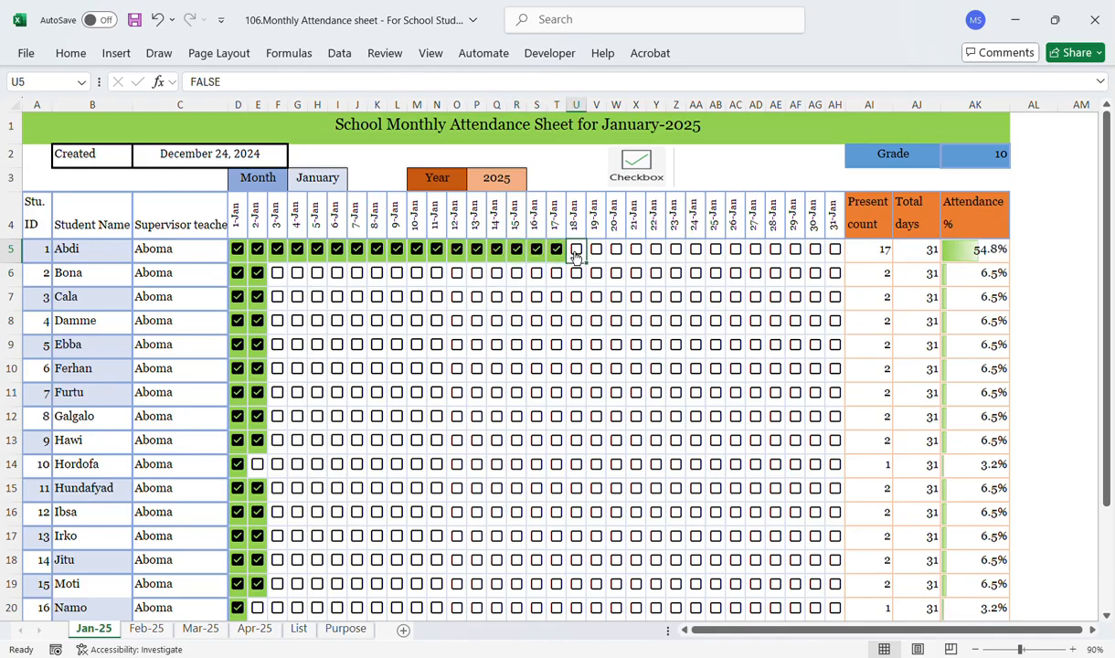
pyautogui.click(577, 254)
pyautogui.click(596, 254)
pyautogui.click(596, 253)
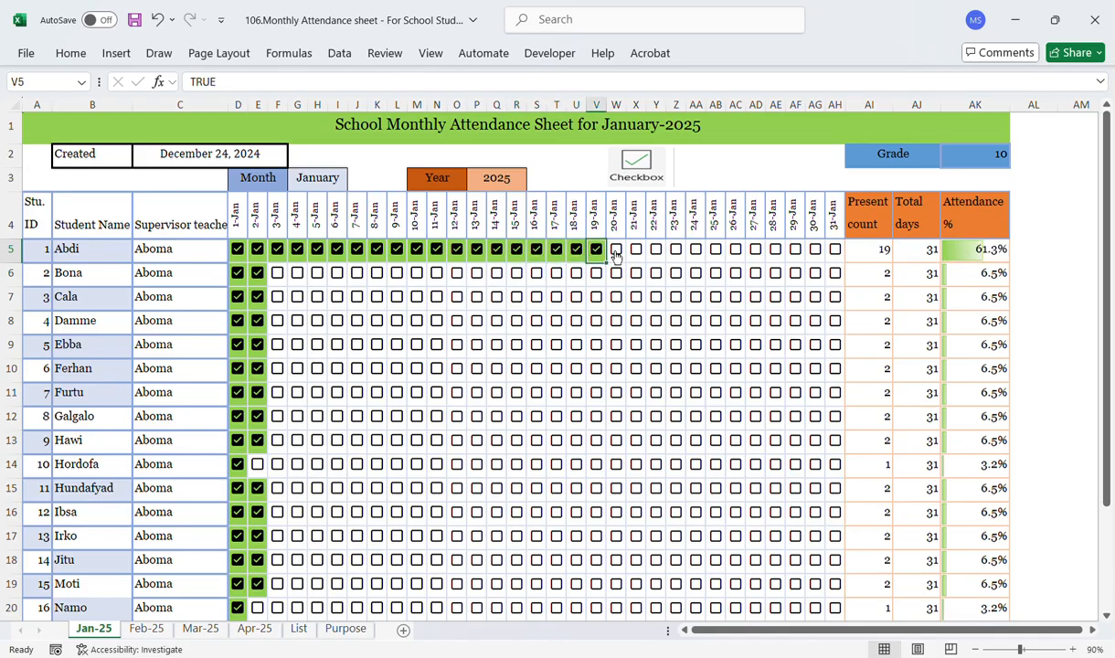
pyautogui.click(616, 253)
pyautogui.click(616, 254)
pyautogui.click(636, 253)
pyautogui.click(637, 253)
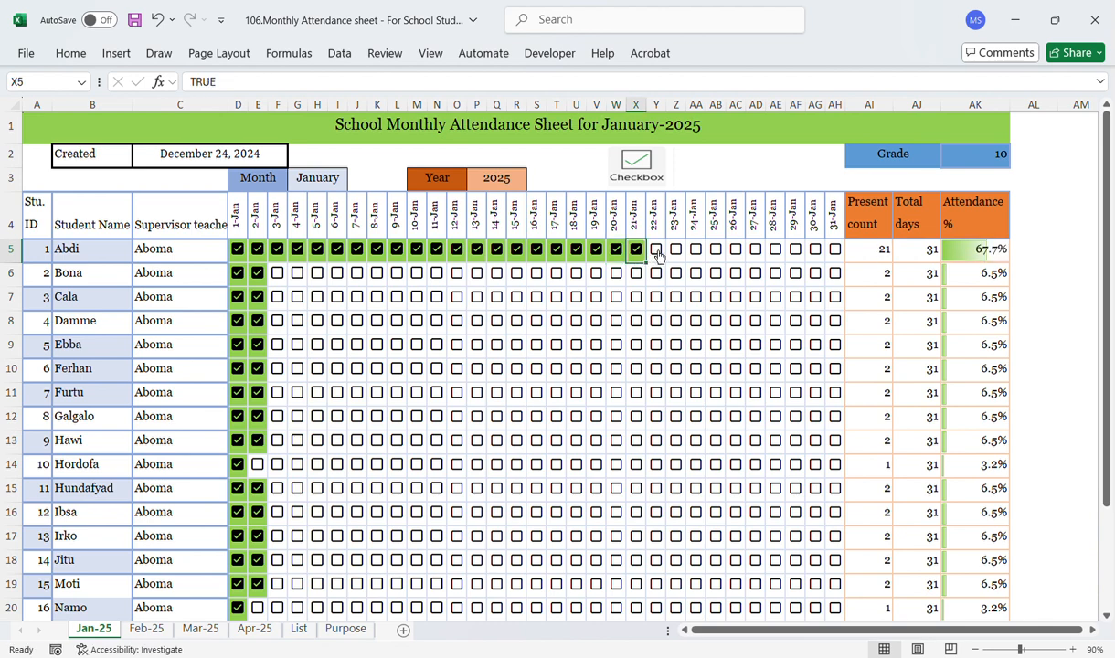
# Step: Tick Abdi's remaining daily attendance checkboxes from 22-Jan through 31-Jan
pyautogui.click(657, 253)
pyautogui.click(656, 253)
pyautogui.click(676, 254)
pyautogui.click(676, 254)
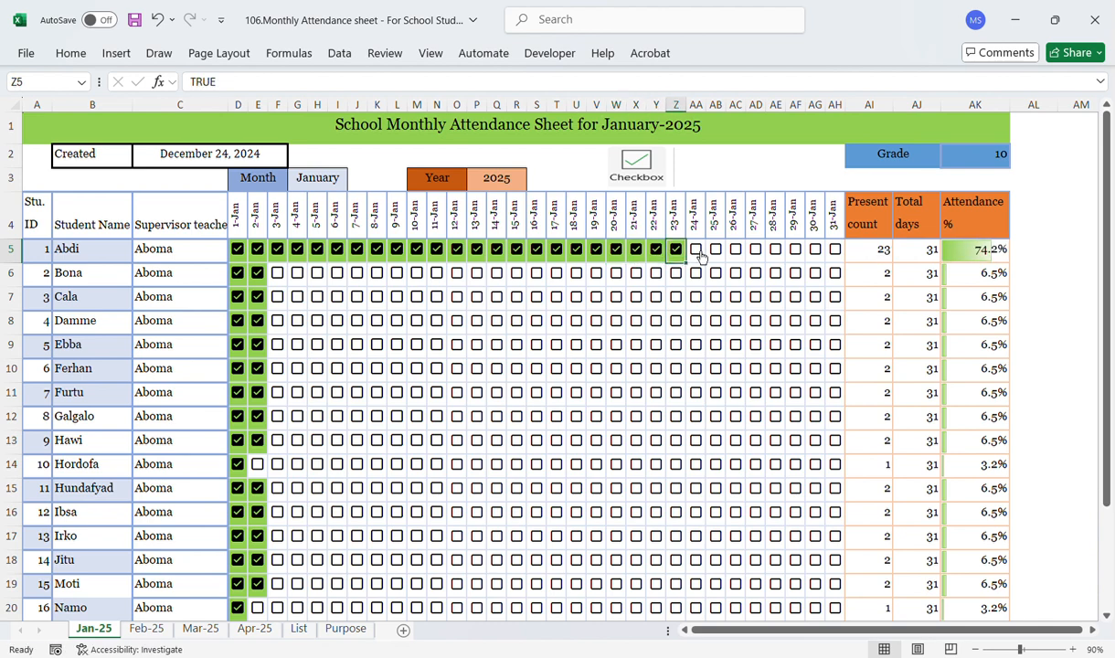
pyautogui.click(696, 254)
pyautogui.click(695, 254)
pyautogui.click(716, 254)
pyautogui.click(716, 255)
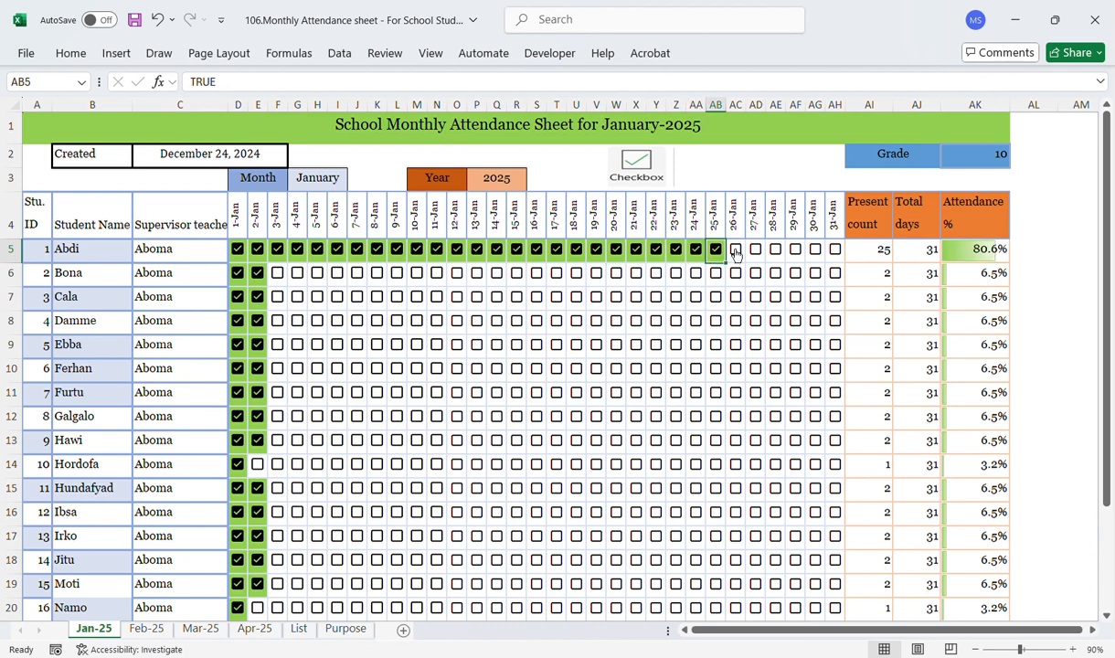
pyautogui.click(735, 255)
pyautogui.click(735, 254)
pyautogui.click(756, 254)
pyautogui.click(756, 254)
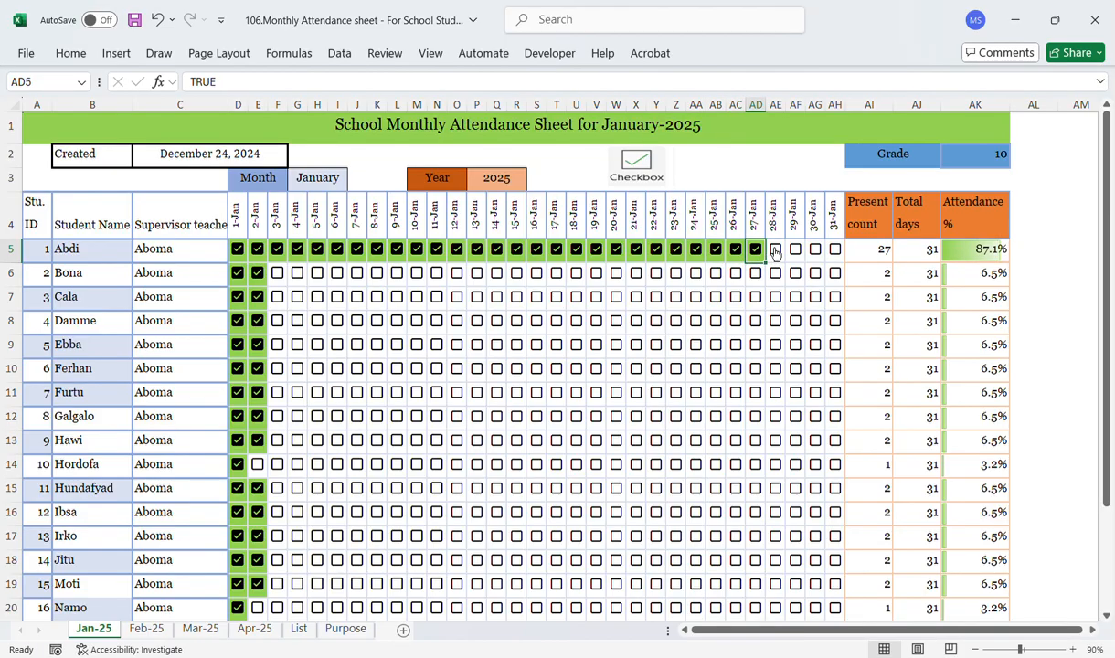
pyautogui.click(777, 252)
pyautogui.click(777, 252)
pyautogui.click(796, 254)
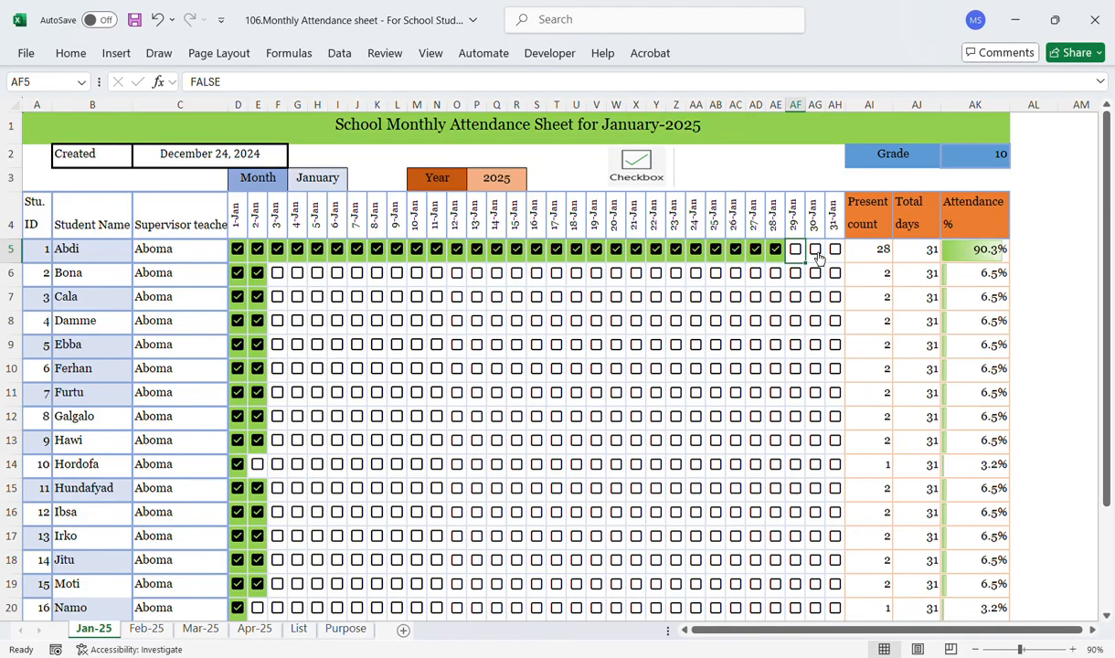
pyautogui.moveTo(795, 254); pyautogui.dragTo(816, 254)
pyautogui.click(818, 255)
pyautogui.click(822, 256)
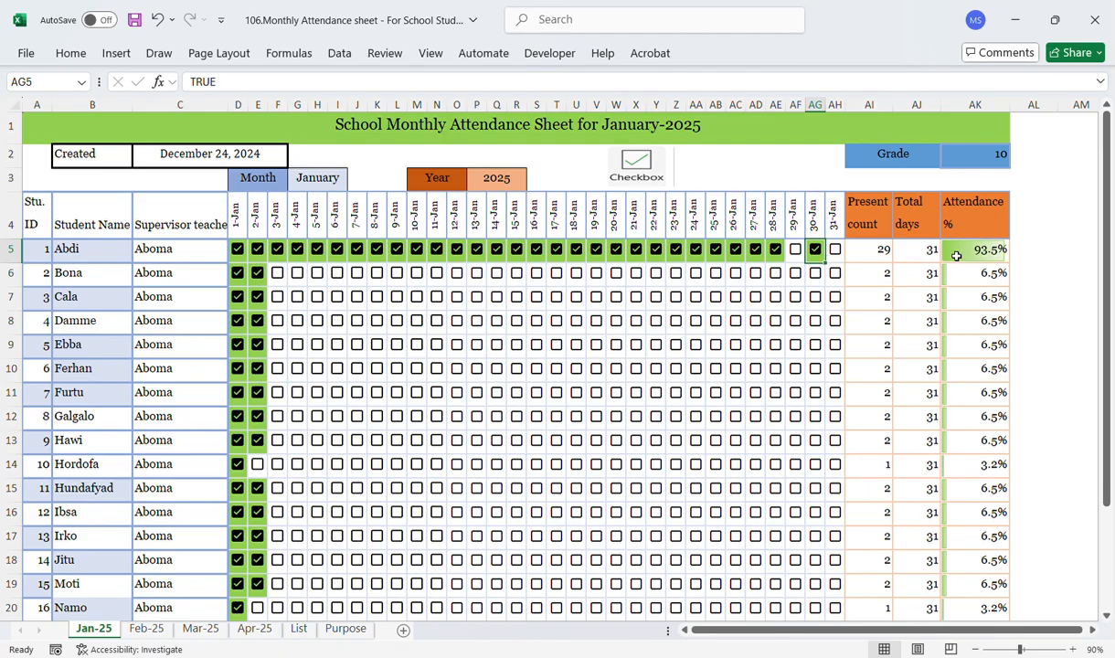
pyautogui.click(795, 253)
pyautogui.click(796, 254)
pyautogui.click(836, 255)
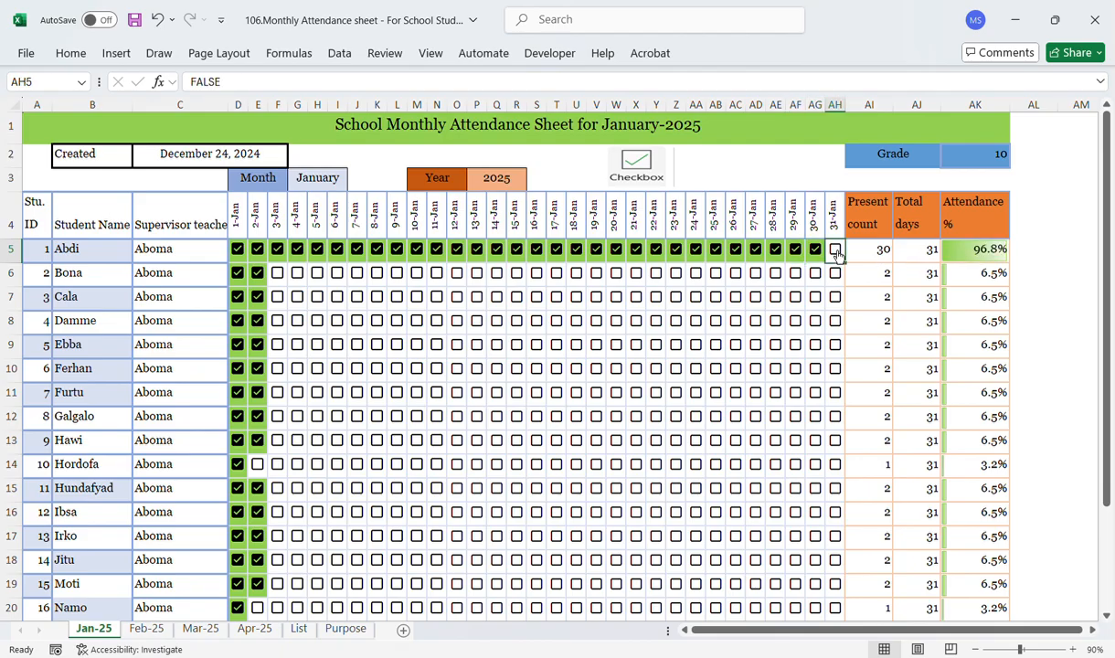
pyautogui.click(836, 254)
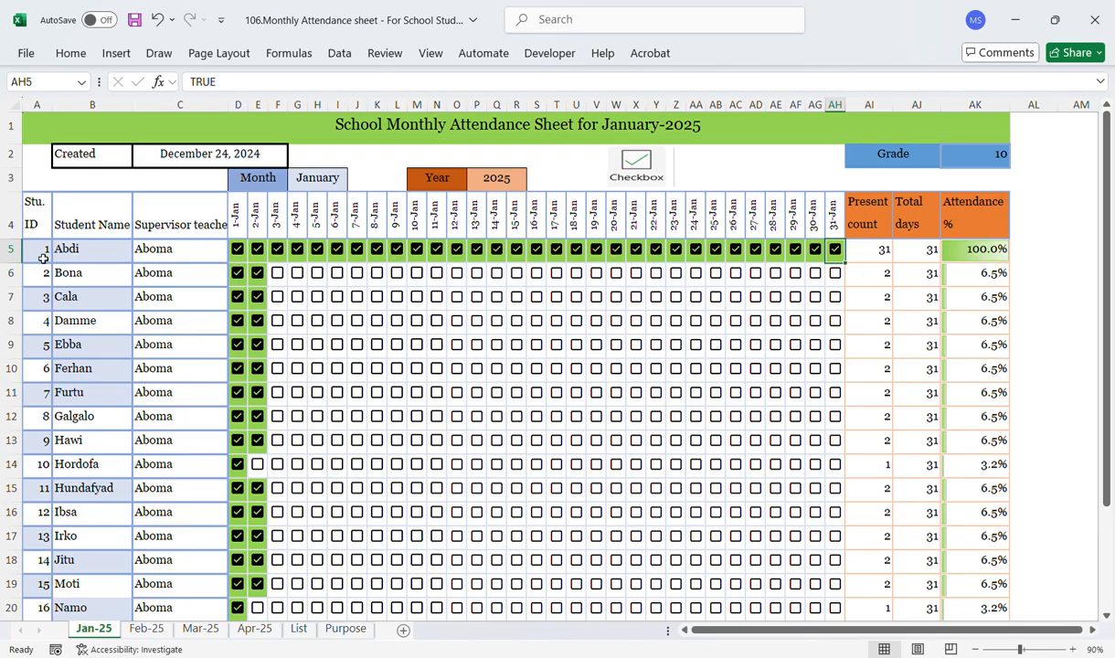
# Step: Tick Bona's attendance checkboxes from 3-Jan through 12-Jan, leaving 11-Jan unticked
pyautogui.click(79, 256)
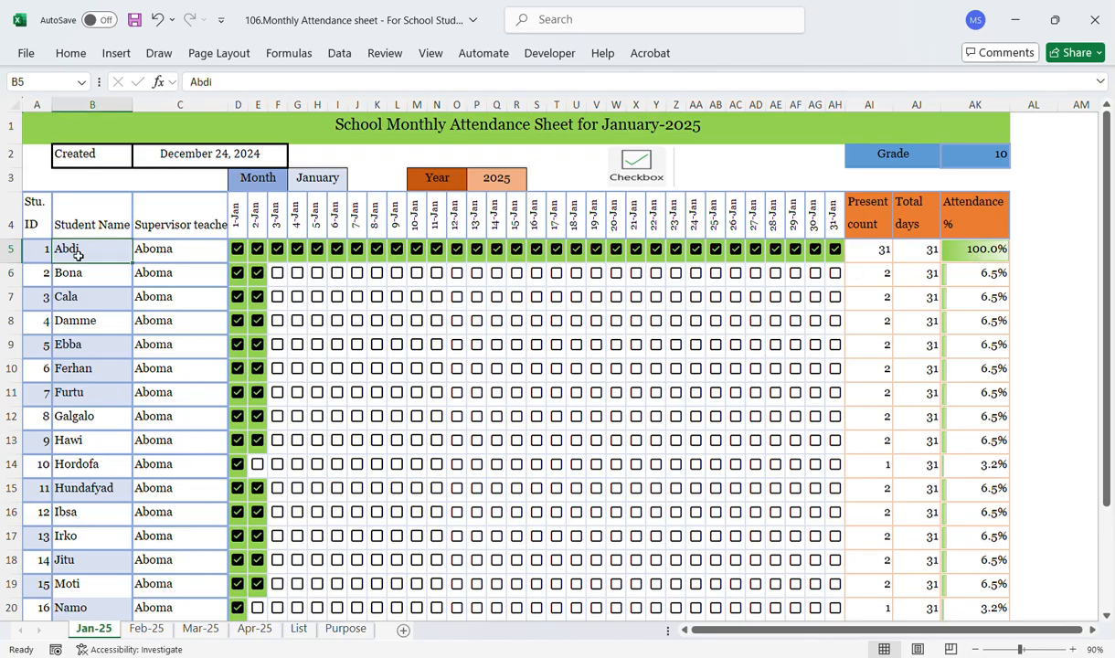
pyautogui.click(278, 273)
pyautogui.click(297, 273)
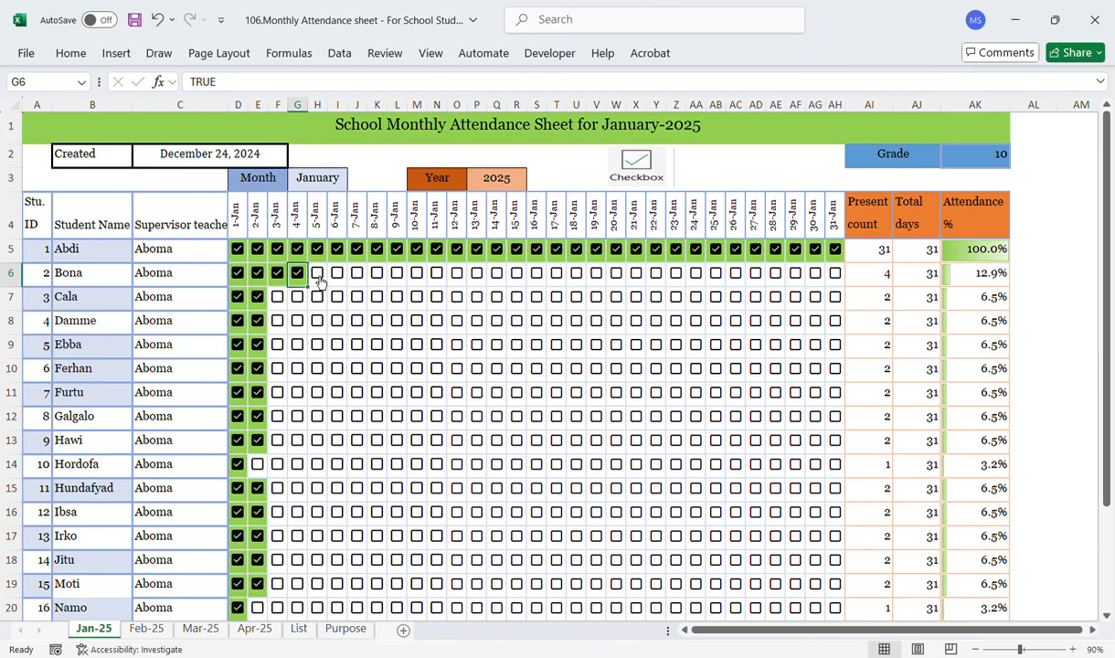
pyautogui.click(317, 272)
pyautogui.moveTo(335, 274); pyautogui.dragTo(366, 283)
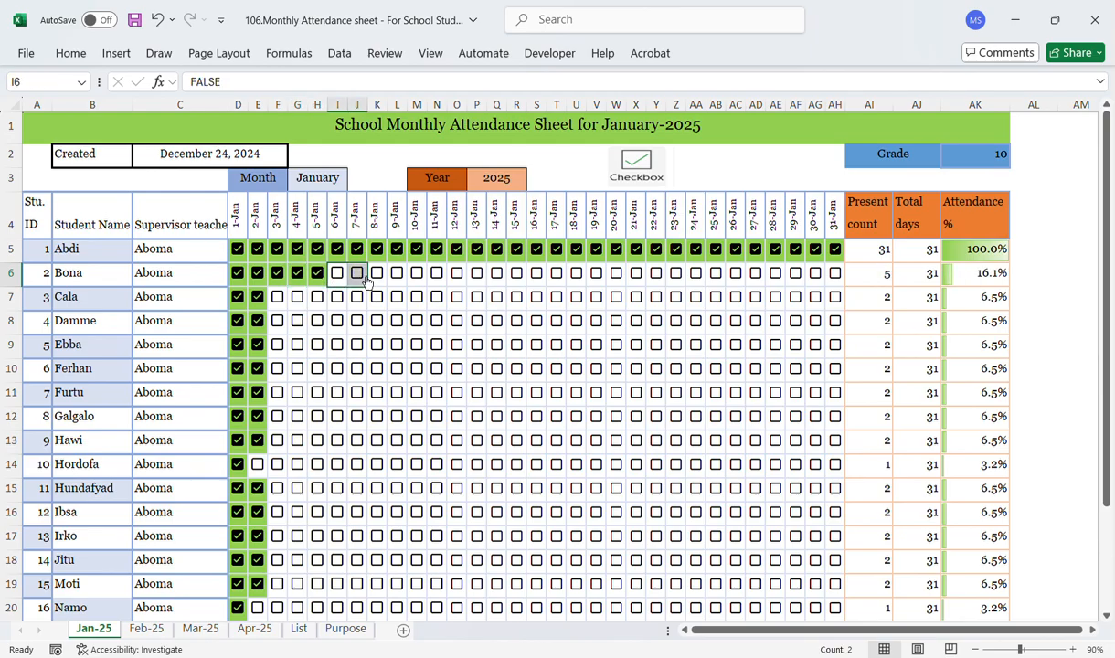
pyautogui.click(358, 274)
pyautogui.click(337, 273)
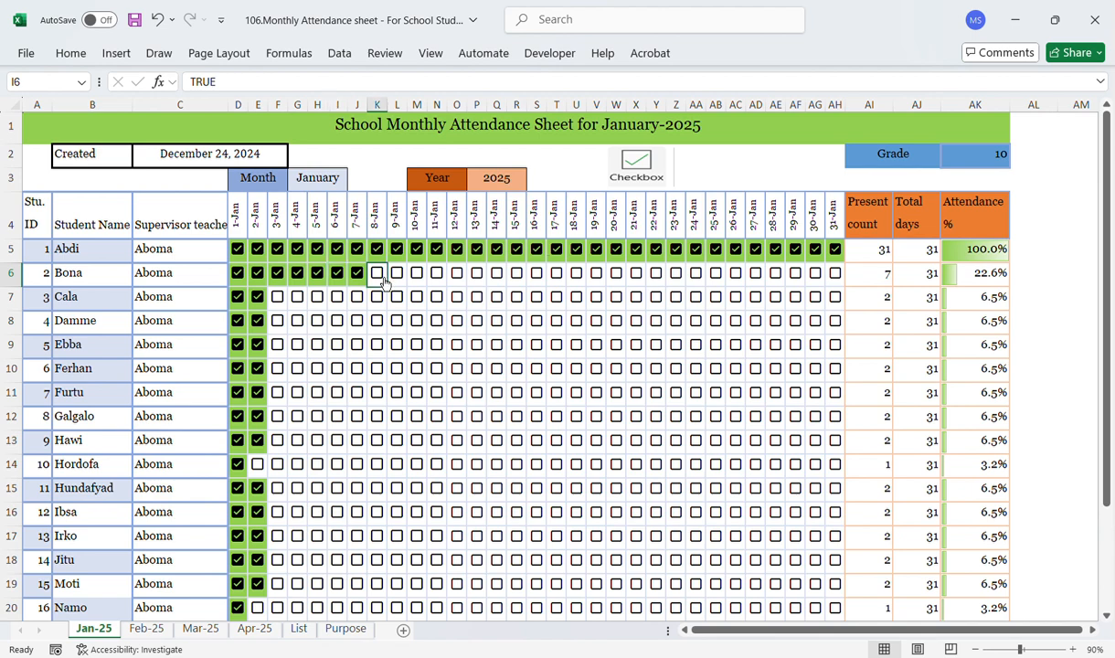
pyautogui.click(377, 273)
pyautogui.click(397, 274)
pyautogui.click(417, 274)
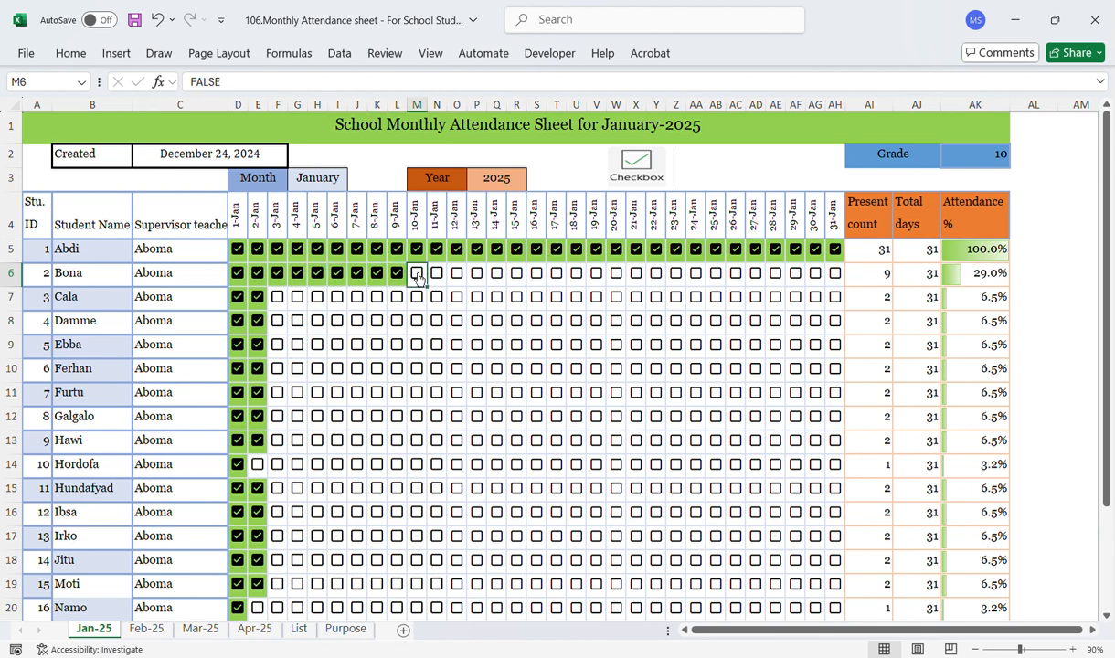
pyautogui.moveTo(437, 274); pyautogui.dragTo(457, 276)
pyautogui.click(457, 275)
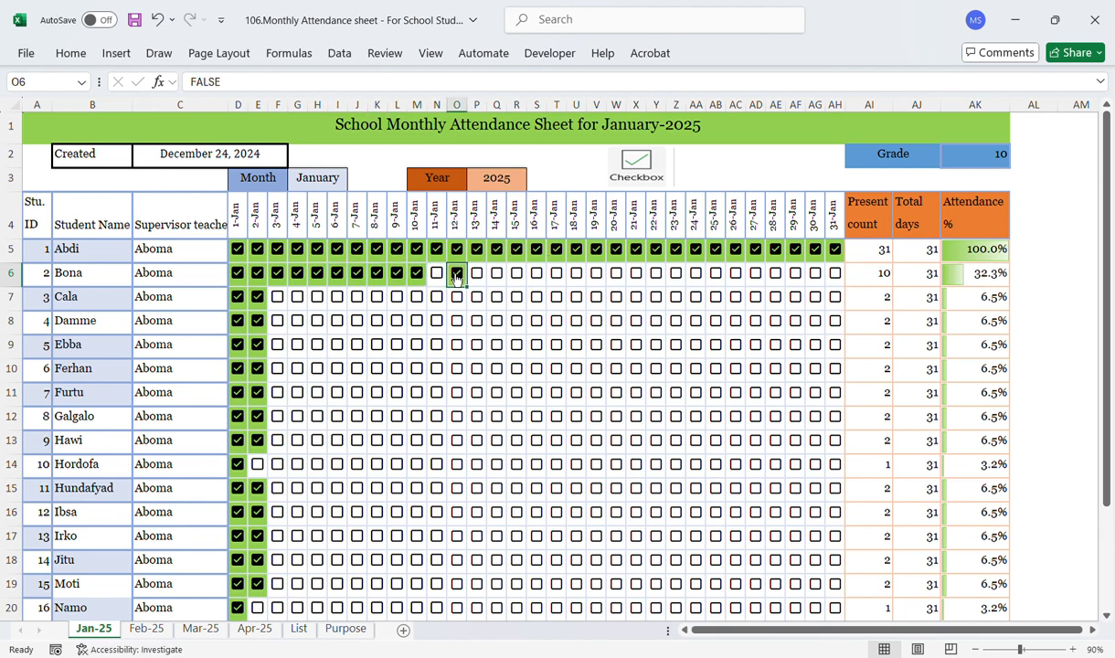
# Step: Tick Bona's checkboxes from 13-Jan through 22-Jan, leaving 14-Jan and 18-Jan unticked
pyautogui.click(494, 278)
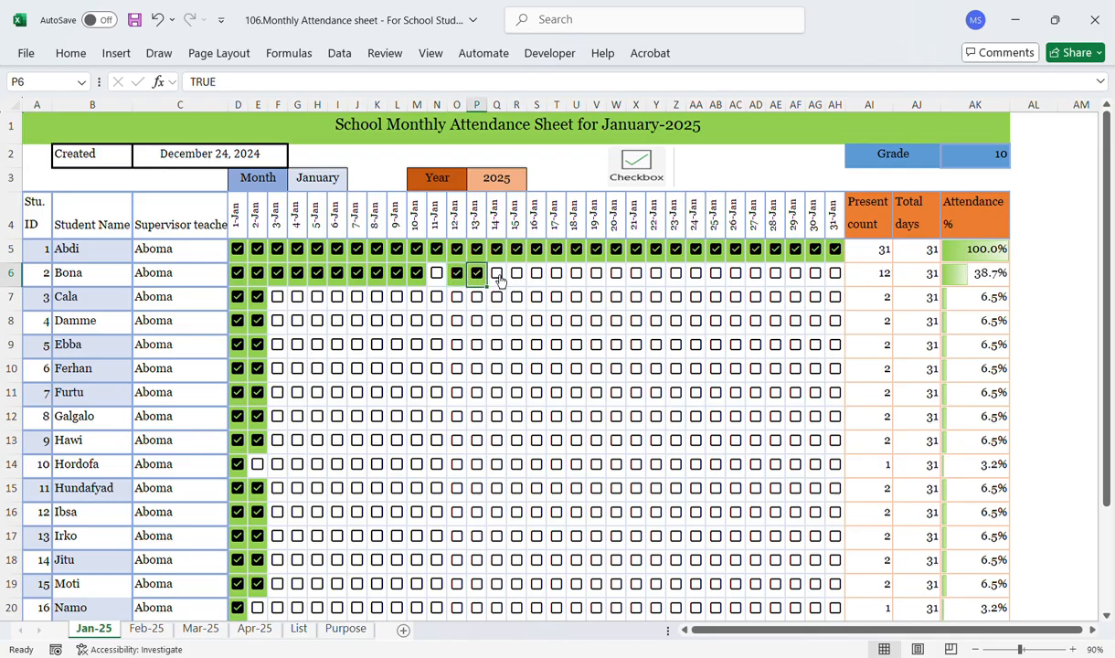
pyautogui.moveTo(496, 274); pyautogui.dragTo(476, 274)
pyautogui.click(516, 273)
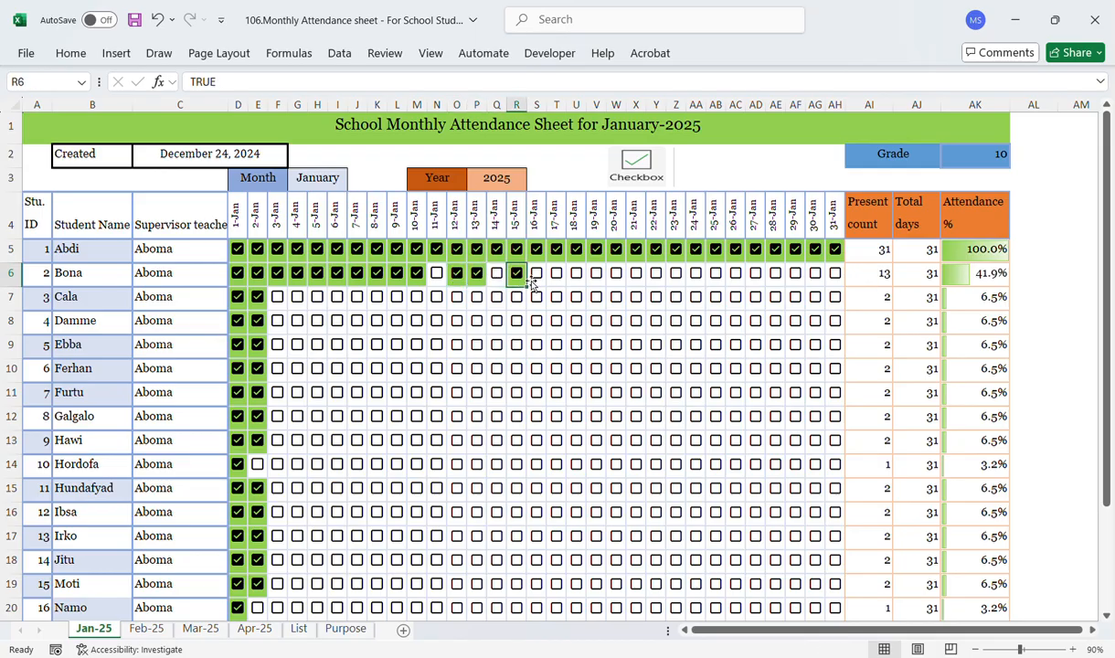
pyautogui.click(537, 273)
pyautogui.click(557, 274)
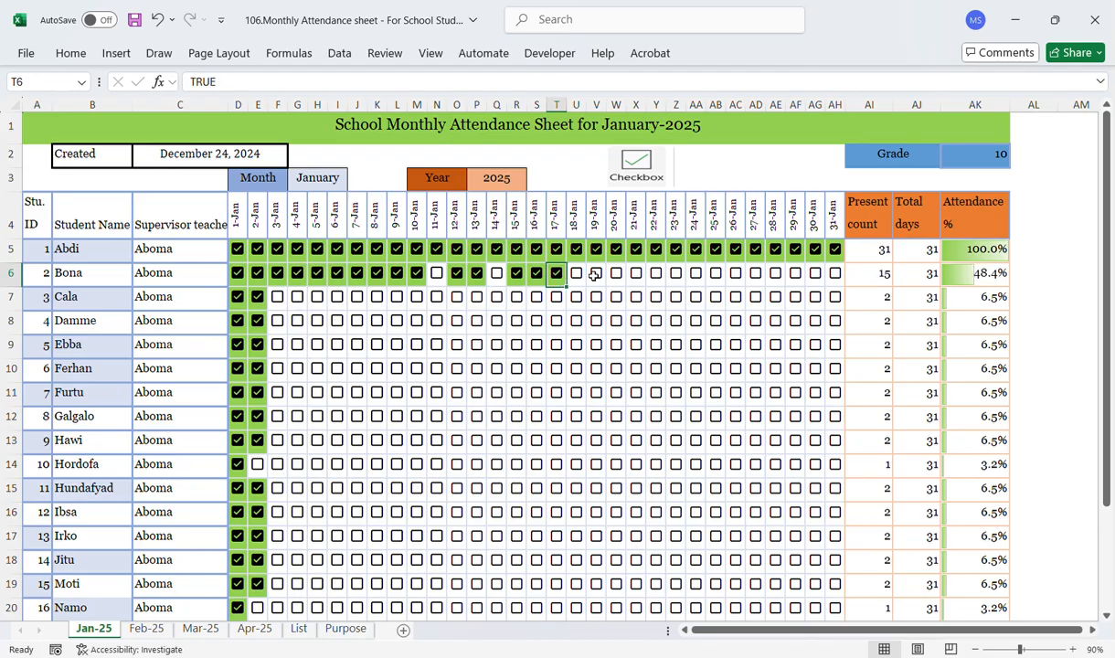
pyautogui.click(596, 274)
pyautogui.click(616, 274)
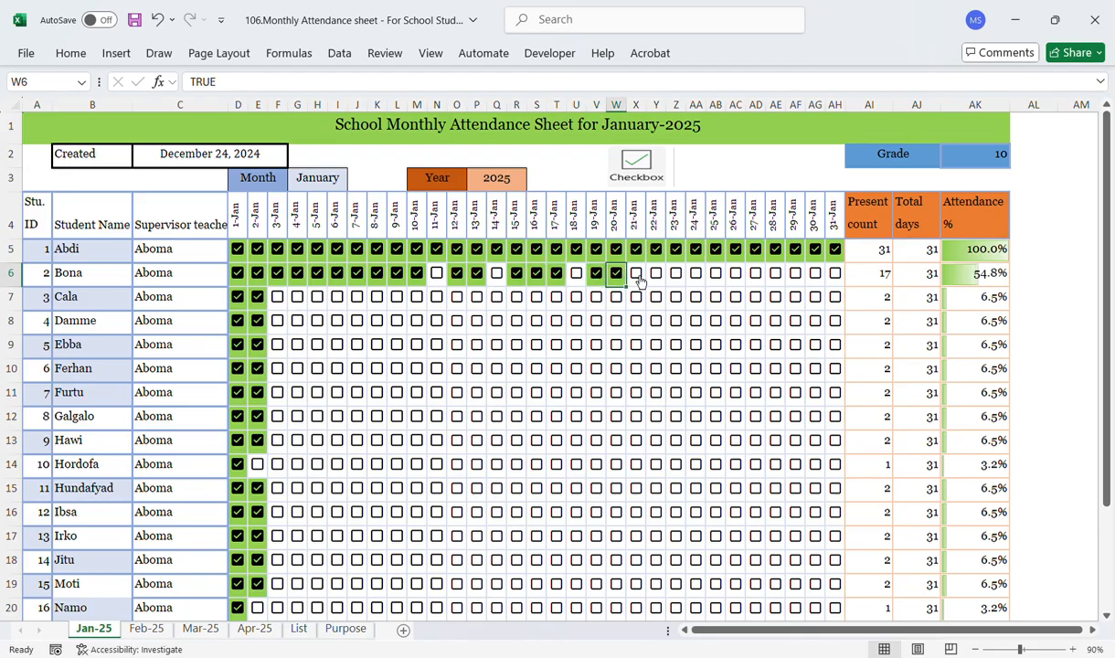
pyautogui.click(642, 281)
pyautogui.click(656, 275)
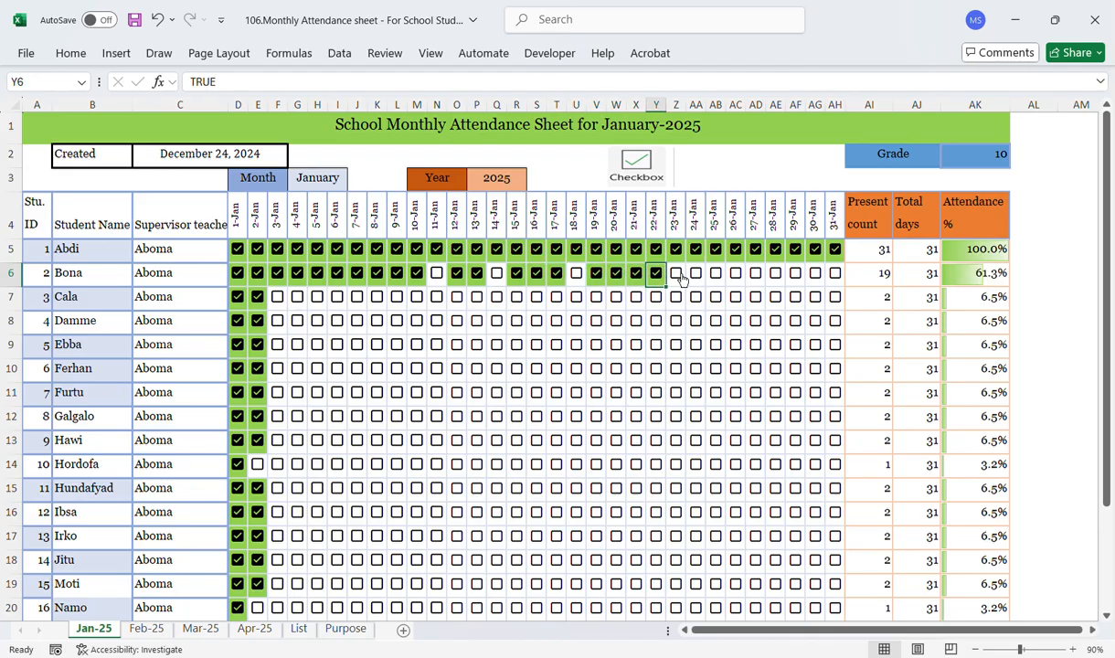
# Step: Tick Bona's attendance checkboxes from 23-Jan through 28-Jan
pyautogui.click(677, 275)
pyautogui.click(696, 274)
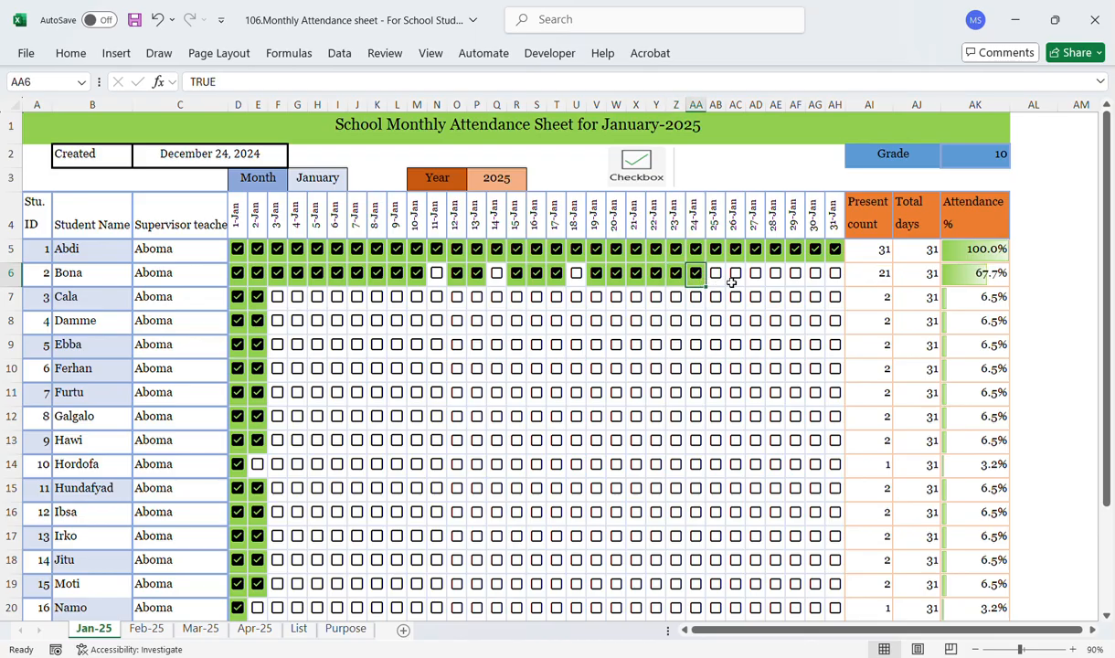
pyautogui.click(716, 274)
pyautogui.click(736, 274)
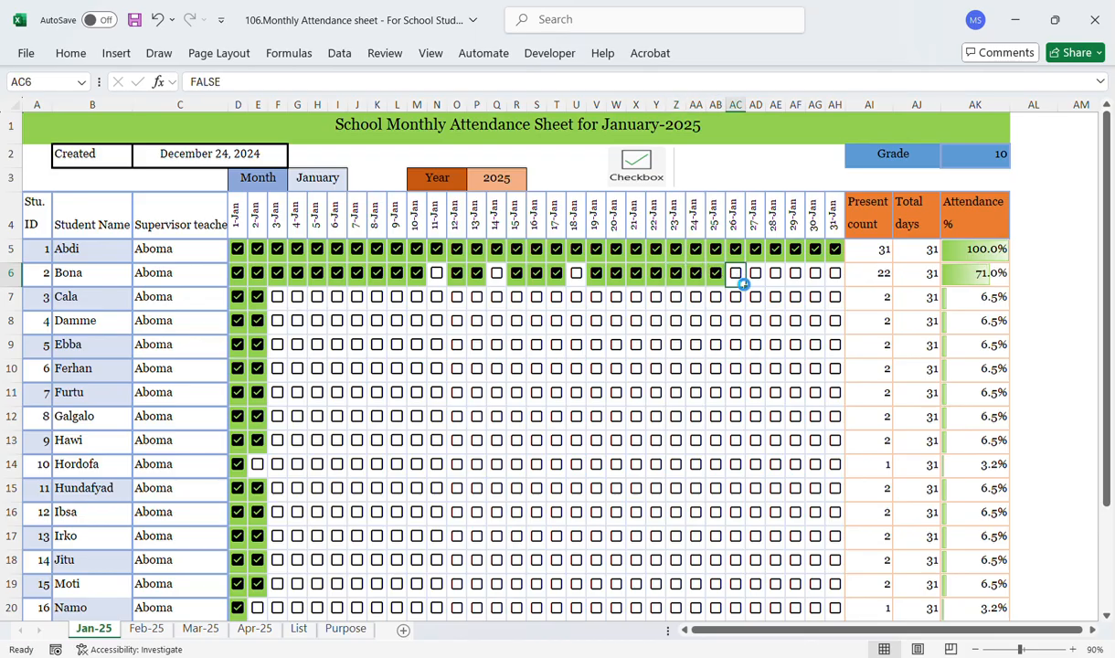
pyautogui.click(756, 274)
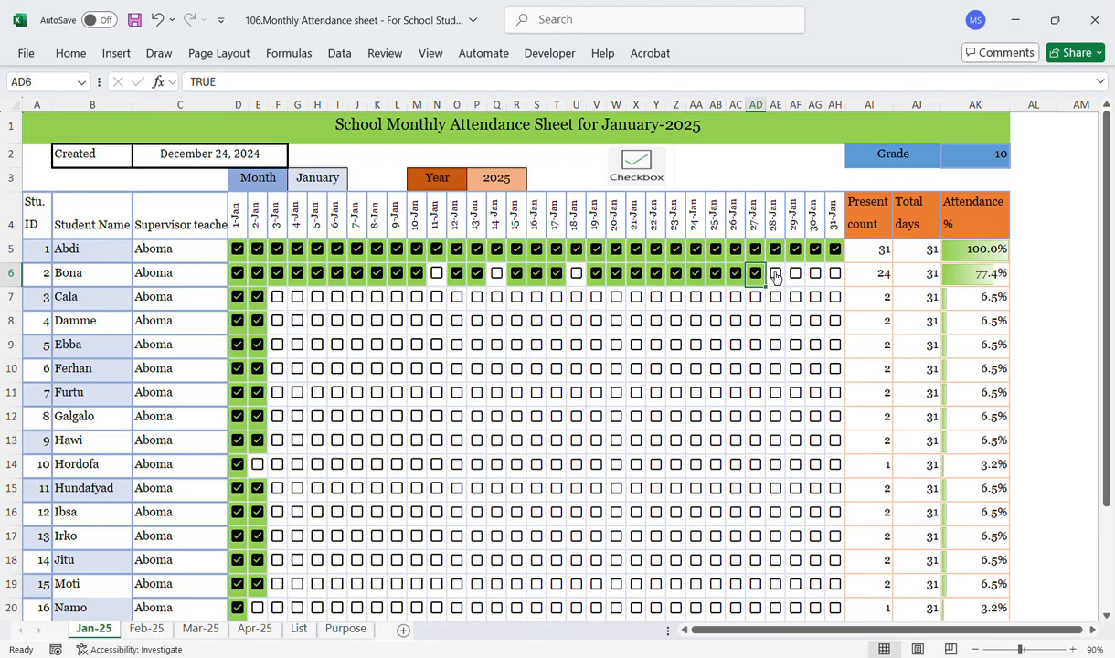
pyautogui.click(776, 274)
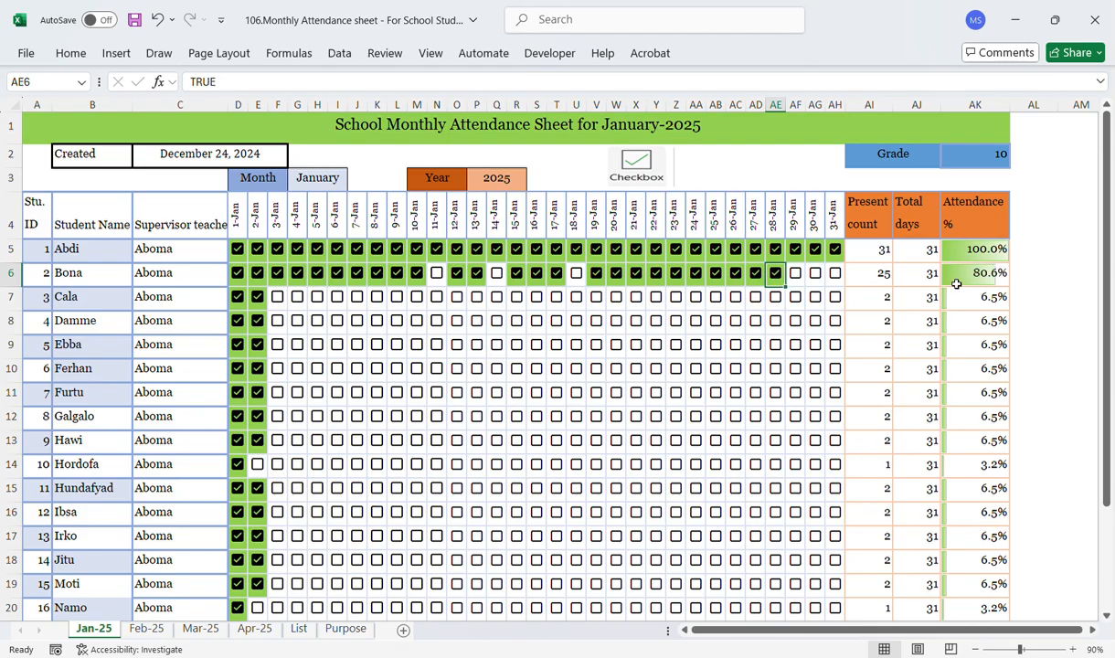
# Step: Tick Cala's checkboxes for 3-4, 6-7 and 9-13 January, leaving 5-Jan and 8-Jan unticked
pyautogui.click(278, 298)
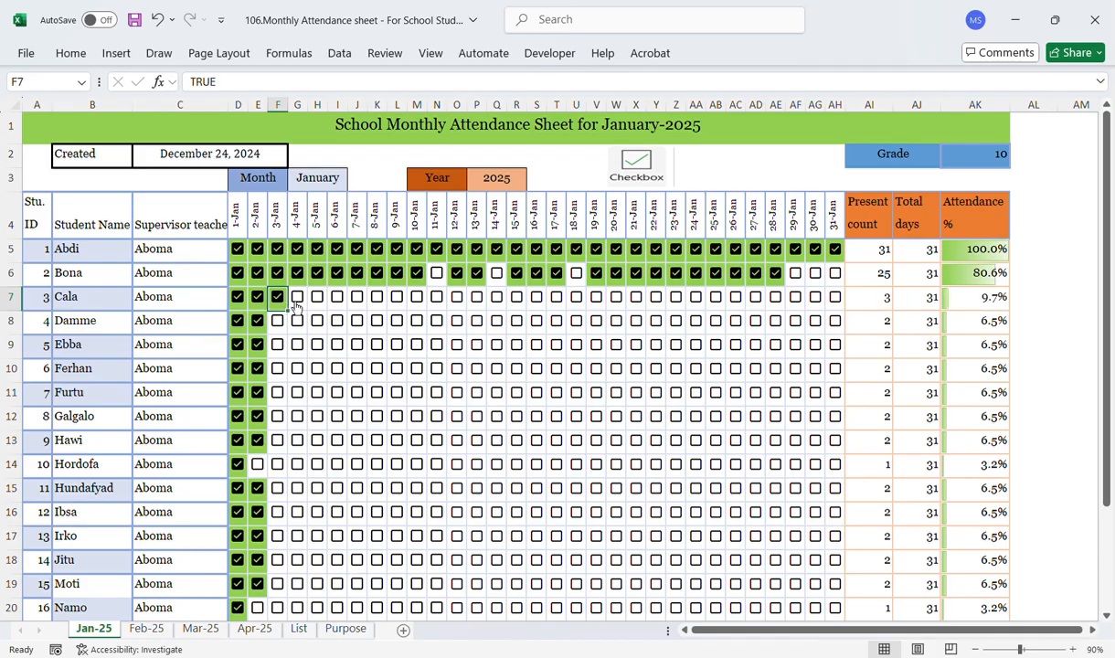
pyautogui.click(298, 298)
pyautogui.click(318, 298)
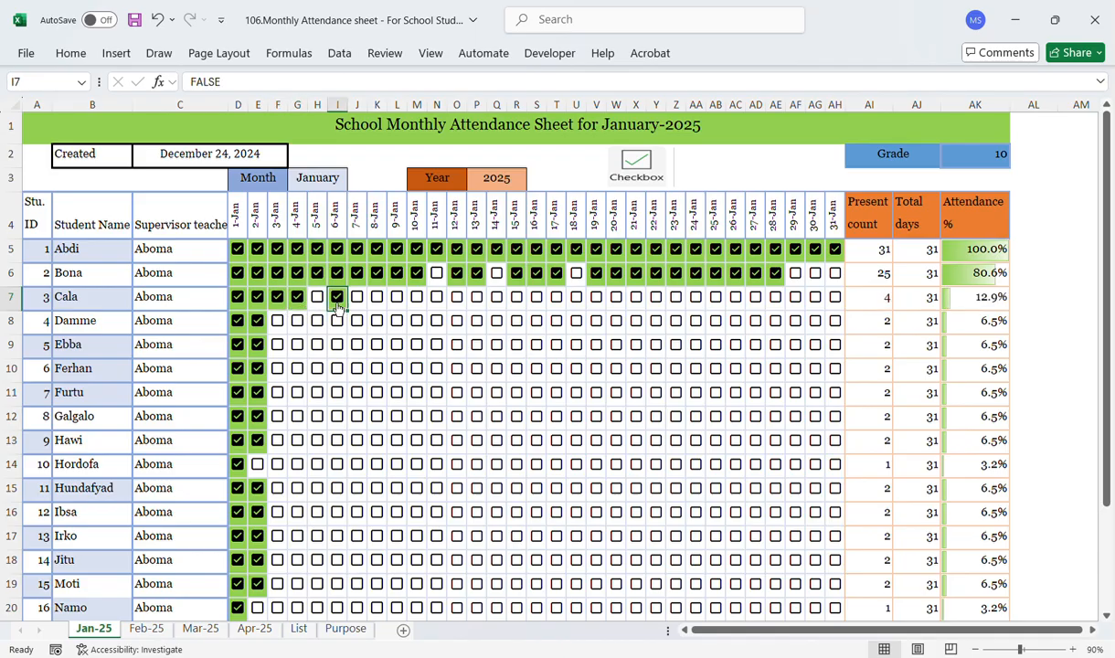
pyautogui.click(337, 298)
pyautogui.click(358, 298)
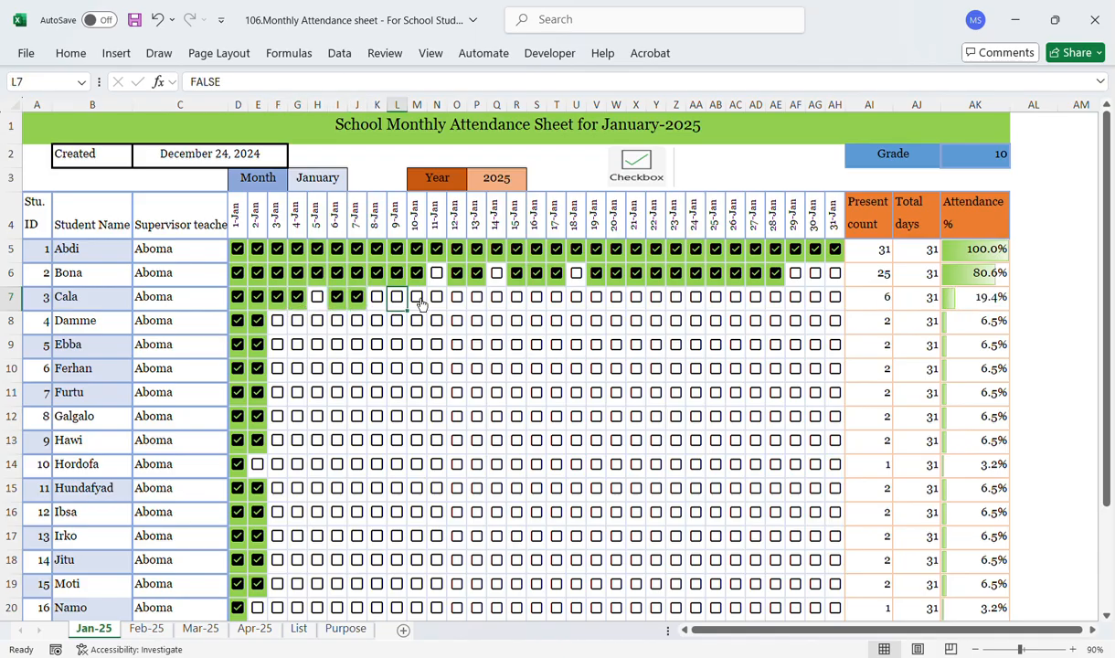
pyautogui.click(437, 298)
pyautogui.click(457, 298)
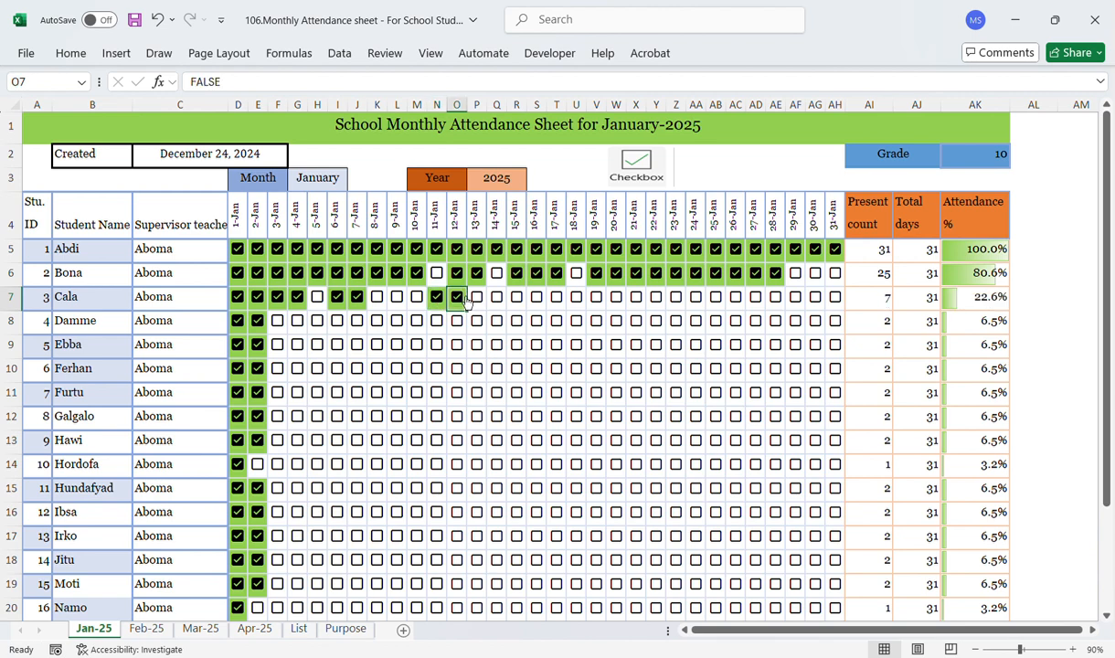
pyautogui.click(476, 298)
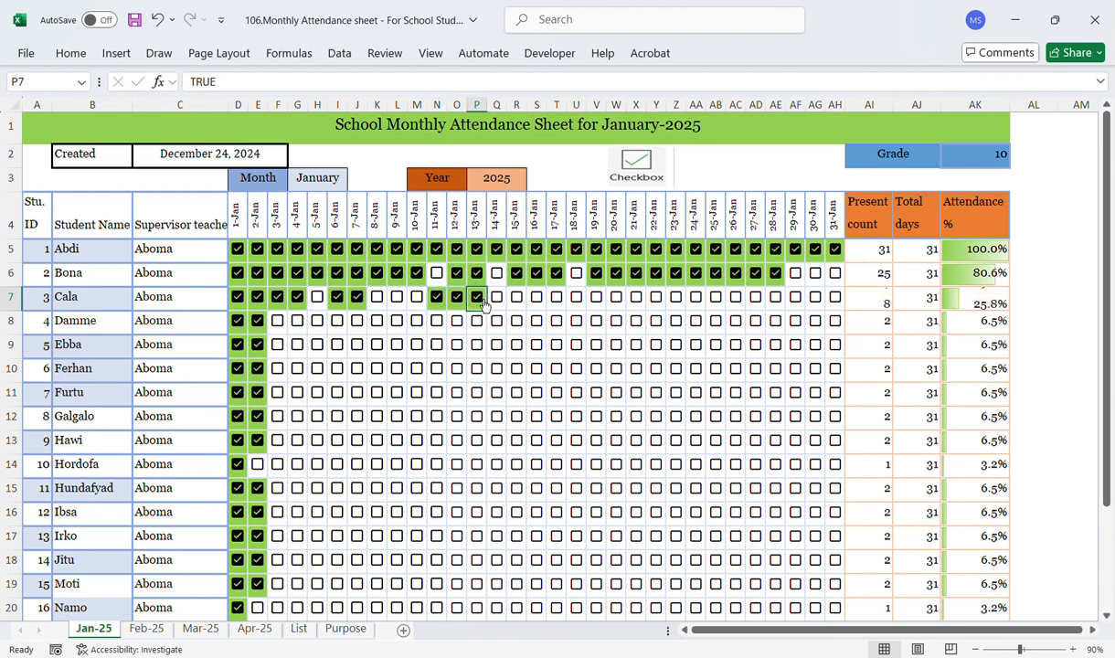
pyautogui.click(417, 298)
pyautogui.click(396, 298)
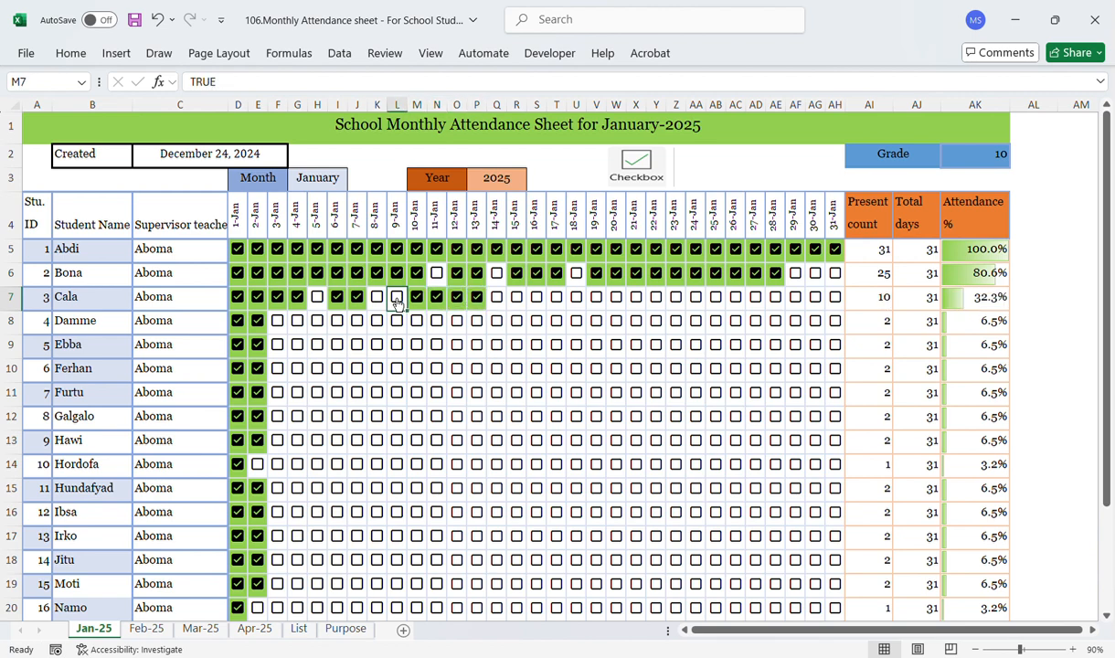
# Step: Tick Cala's checkboxes from 15-Jan through 20-Jan, leaving 18-Jan unticked
pyautogui.click(516, 298)
pyautogui.click(537, 298)
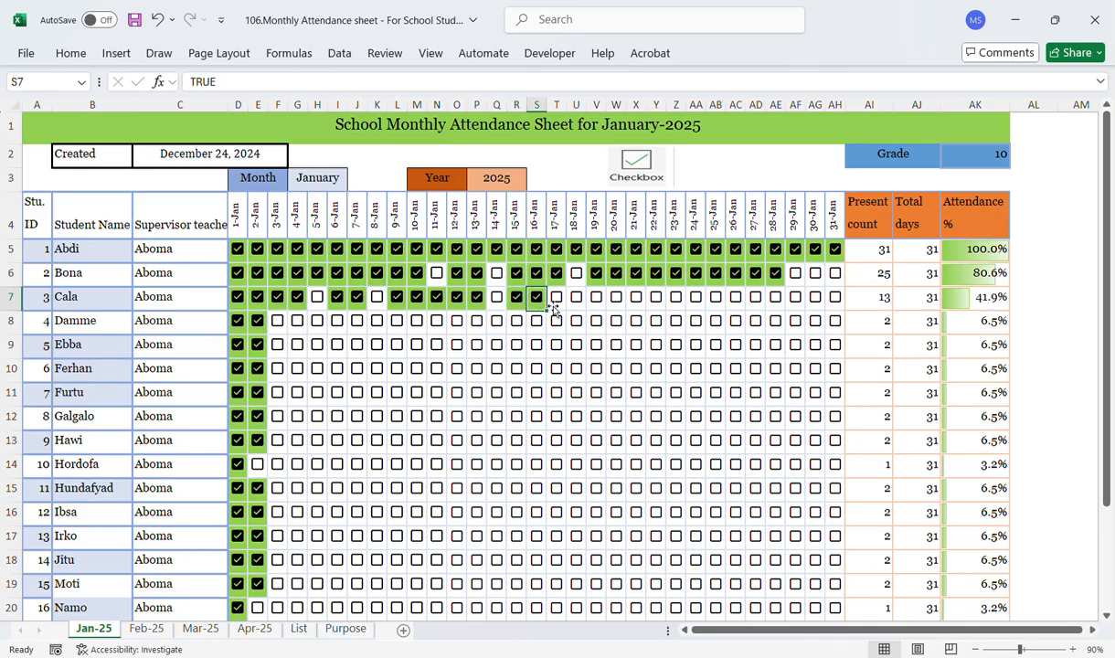
pyautogui.click(562, 303)
pyautogui.click(557, 298)
pyautogui.moveTo(576, 302); pyautogui.dragTo(602, 306)
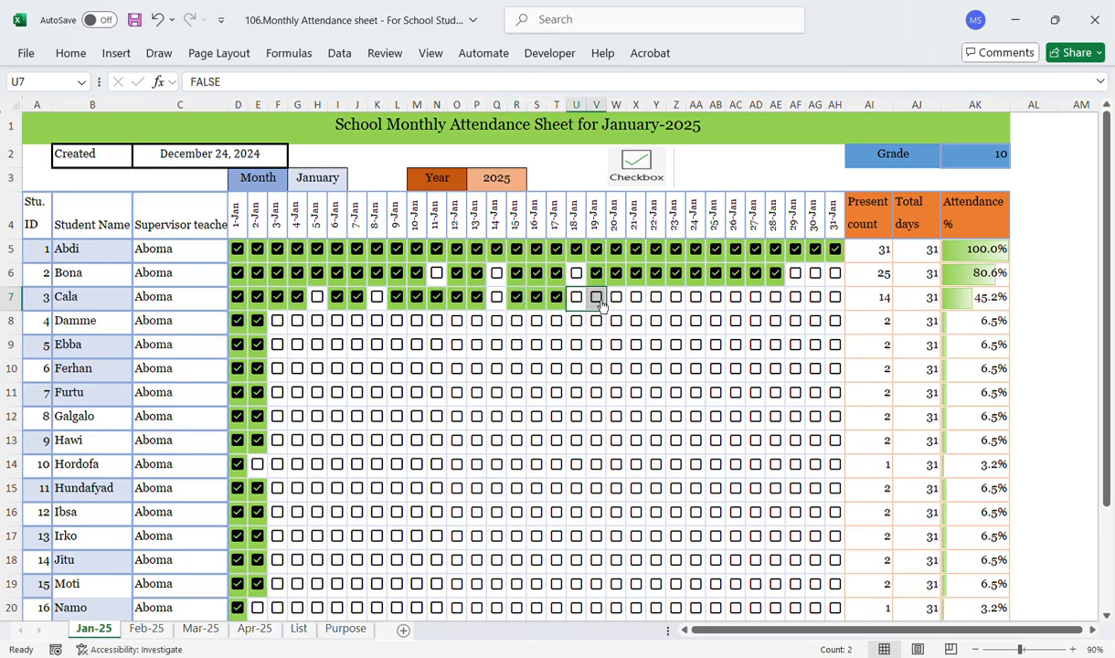
pyautogui.click(596, 300)
pyautogui.click(619, 304)
pyautogui.click(617, 299)
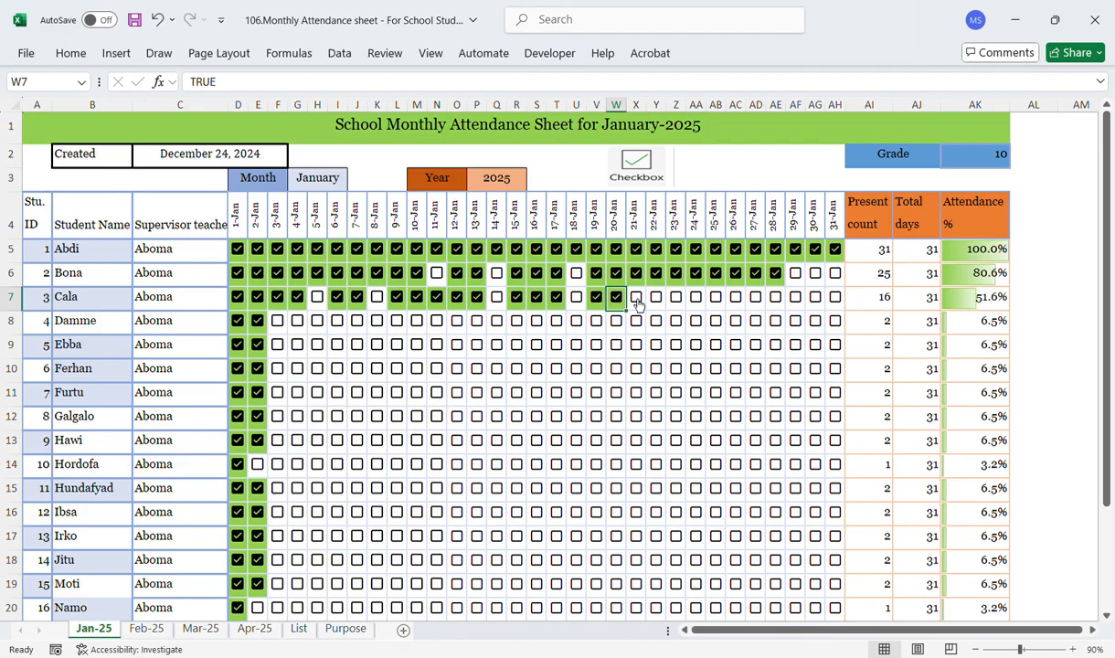
# Step: Tick Cala's attendance checkboxes from 21-Jan through 25-Jan
pyautogui.click(639, 304)
pyautogui.click(637, 298)
pyautogui.click(660, 304)
pyautogui.click(657, 298)
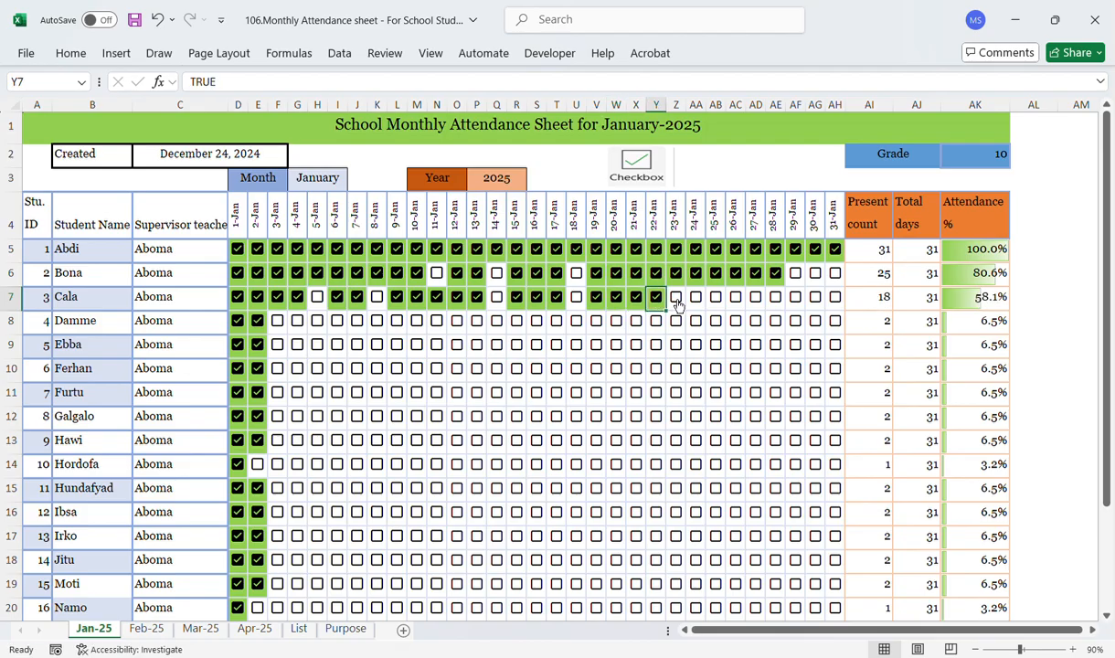
pyautogui.click(677, 302)
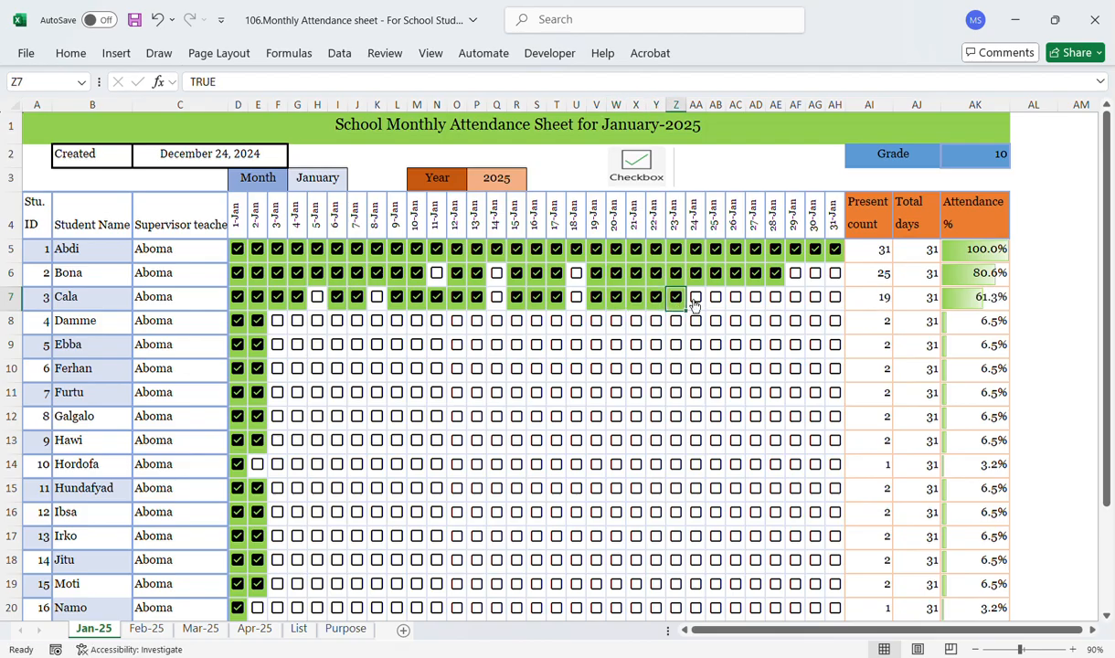
pyautogui.click(695, 303)
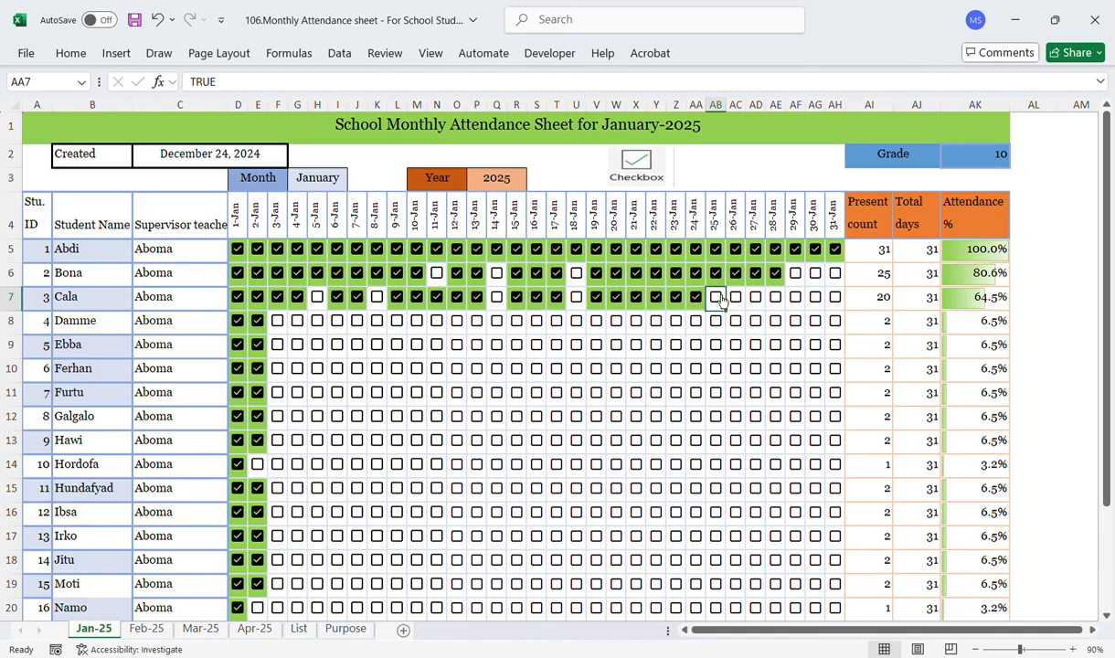
pyautogui.click(717, 302)
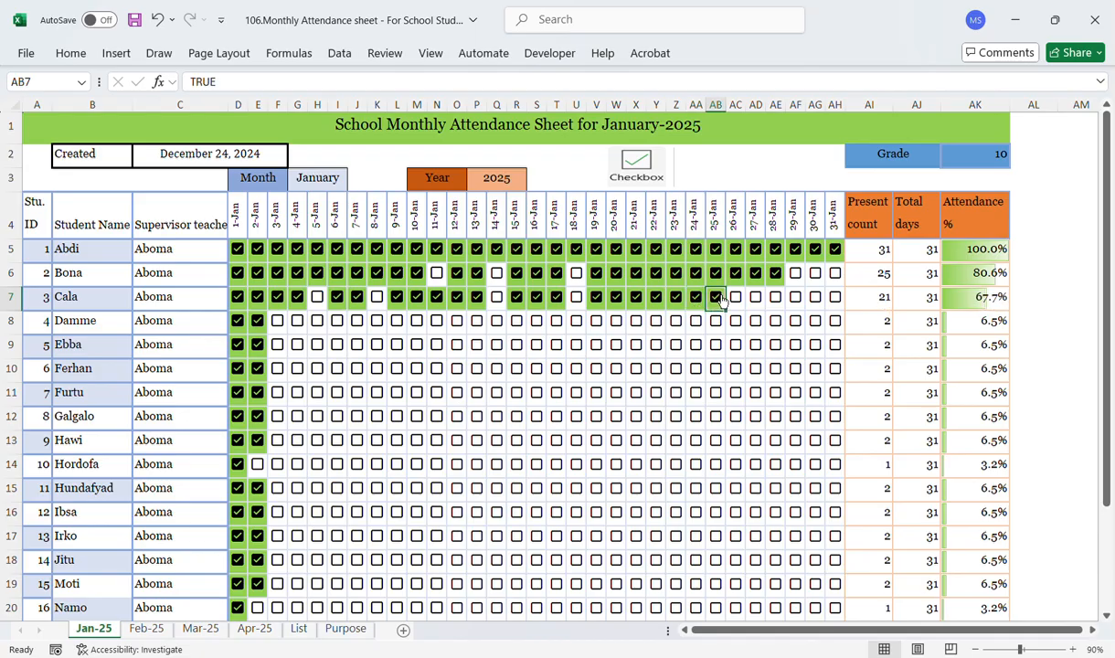
# Step: Tick Damme's attendance checkboxes from 3-Jan through 14-Jan
pyautogui.click(278, 321)
pyautogui.click(298, 322)
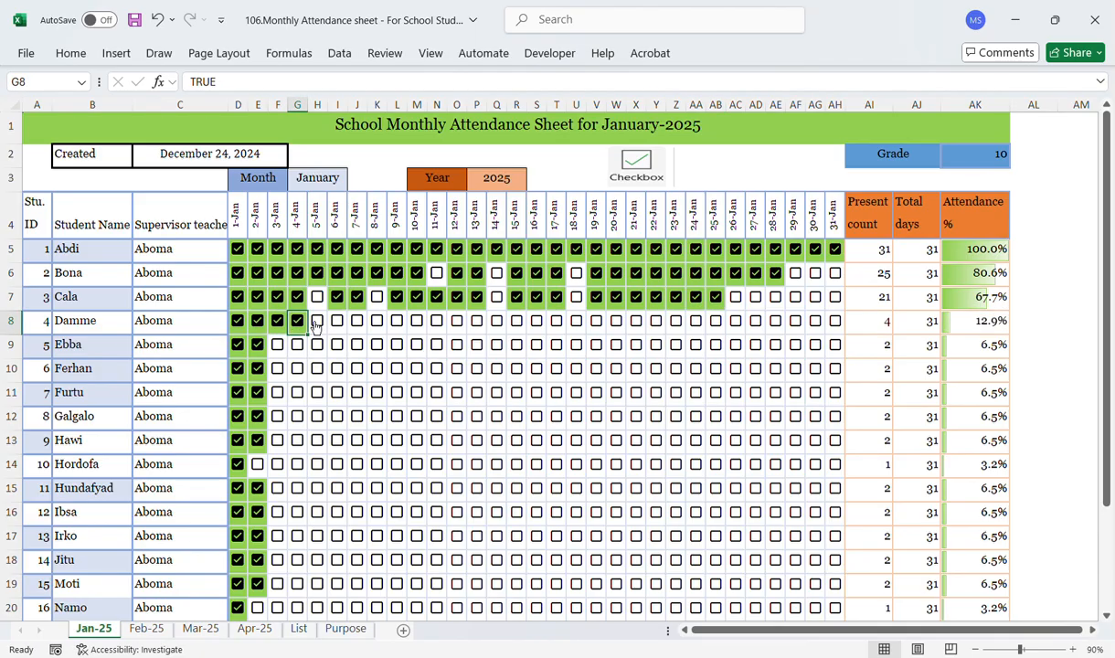
pyautogui.click(318, 323)
pyautogui.click(338, 323)
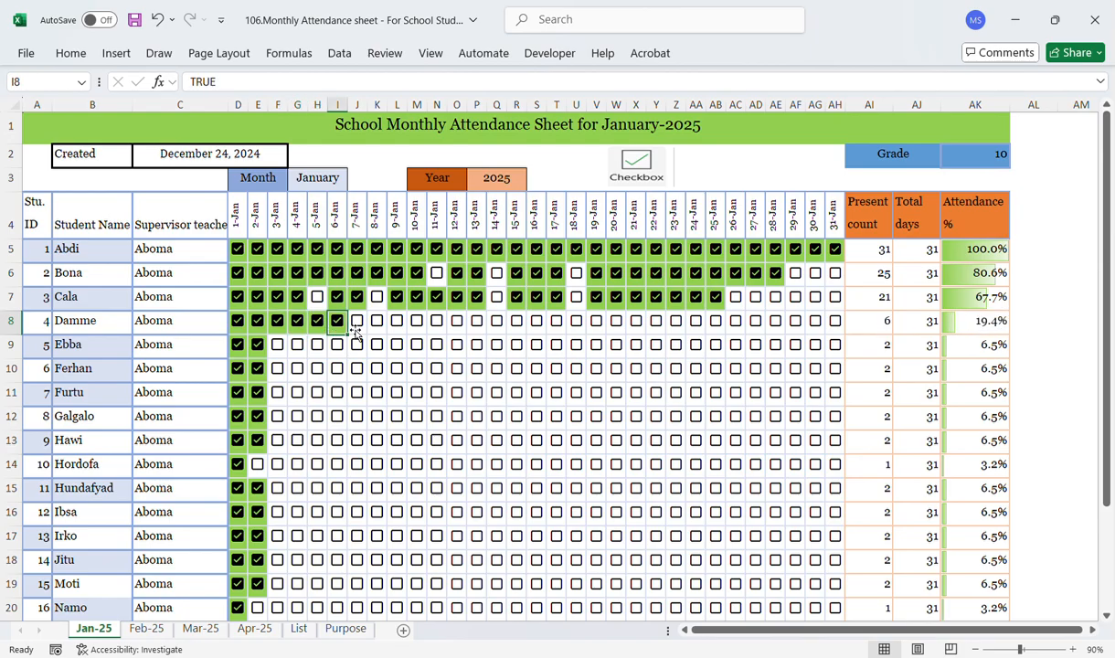
pyautogui.click(357, 323)
pyautogui.click(378, 323)
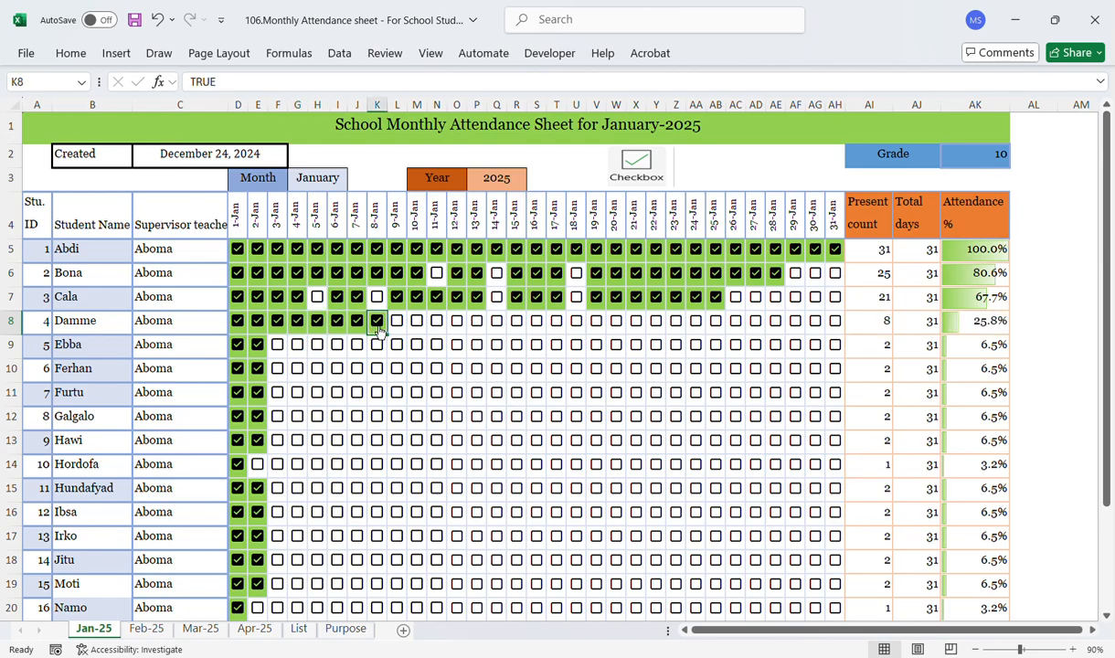
pyautogui.click(398, 325)
pyautogui.click(420, 325)
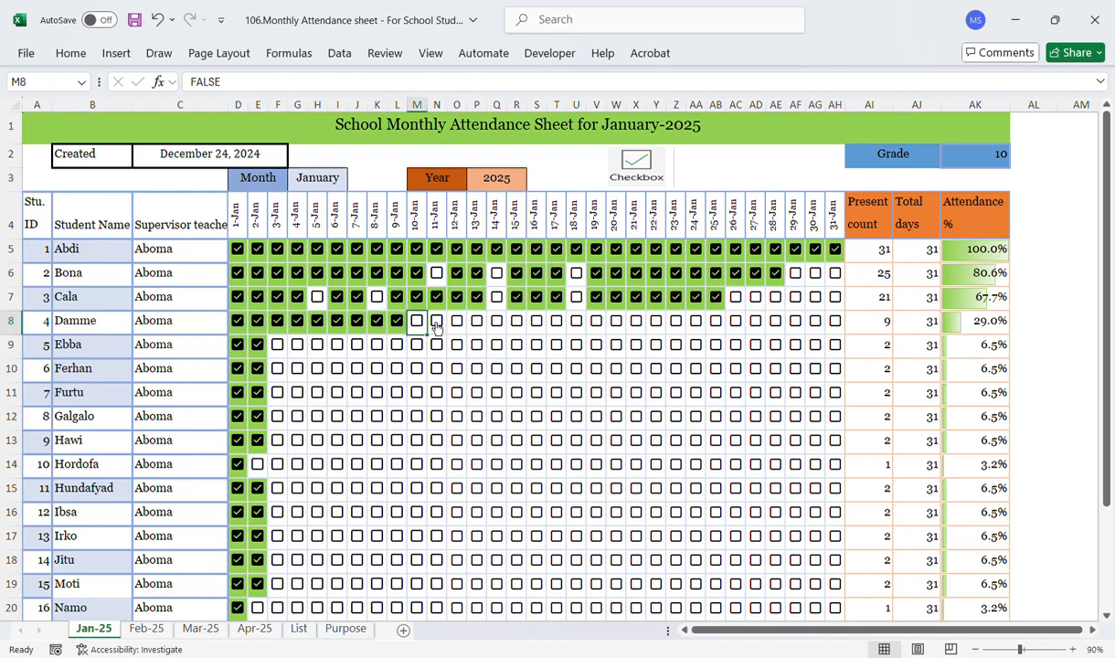
pyautogui.click(436, 321)
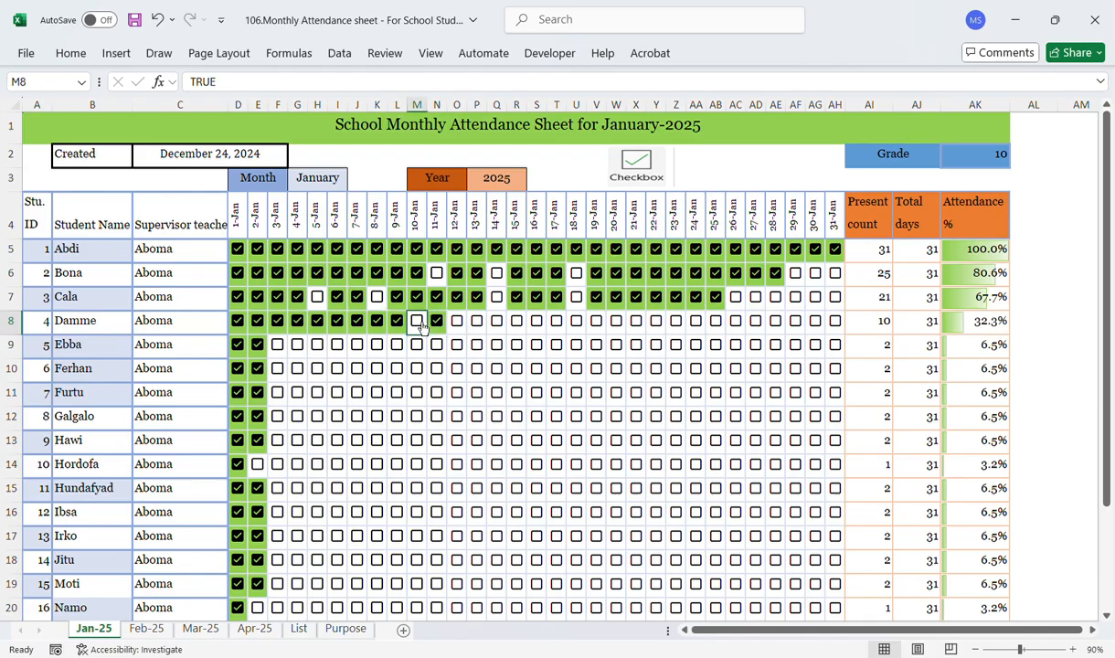
pyautogui.click(417, 321)
pyautogui.click(456, 321)
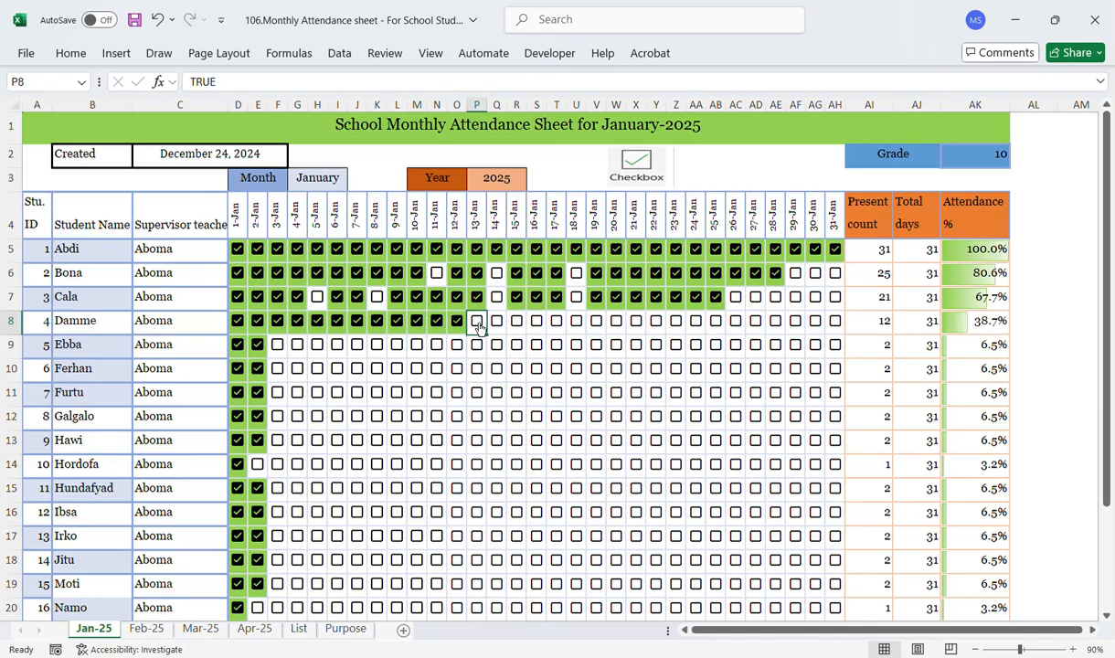
pyautogui.click(475, 322)
pyautogui.click(509, 324)
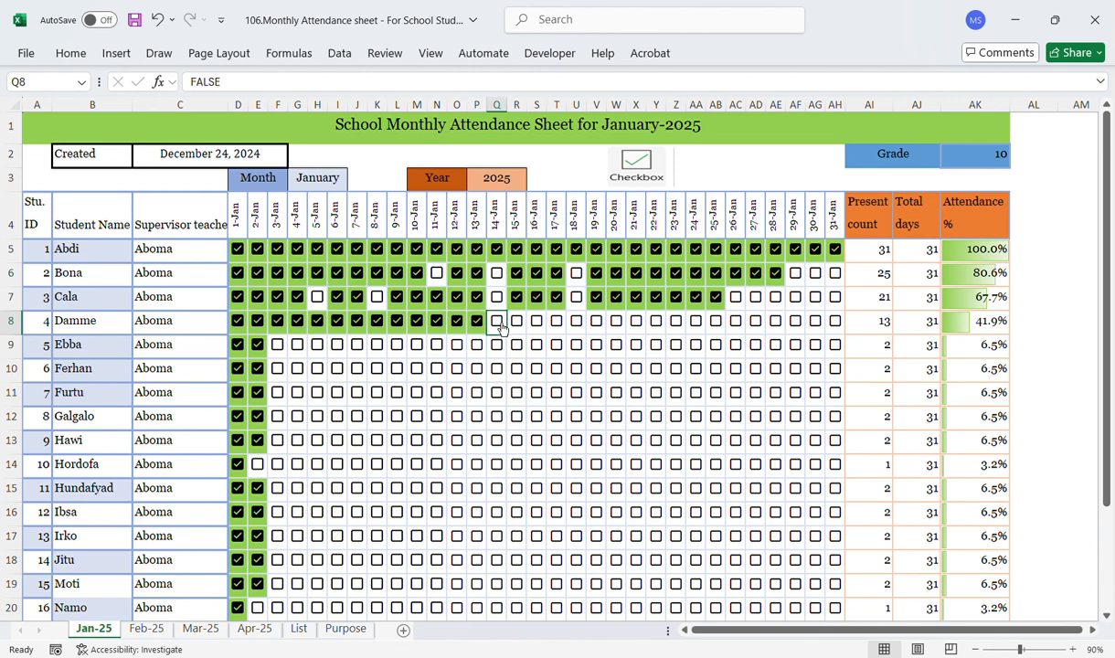
pyautogui.click(498, 323)
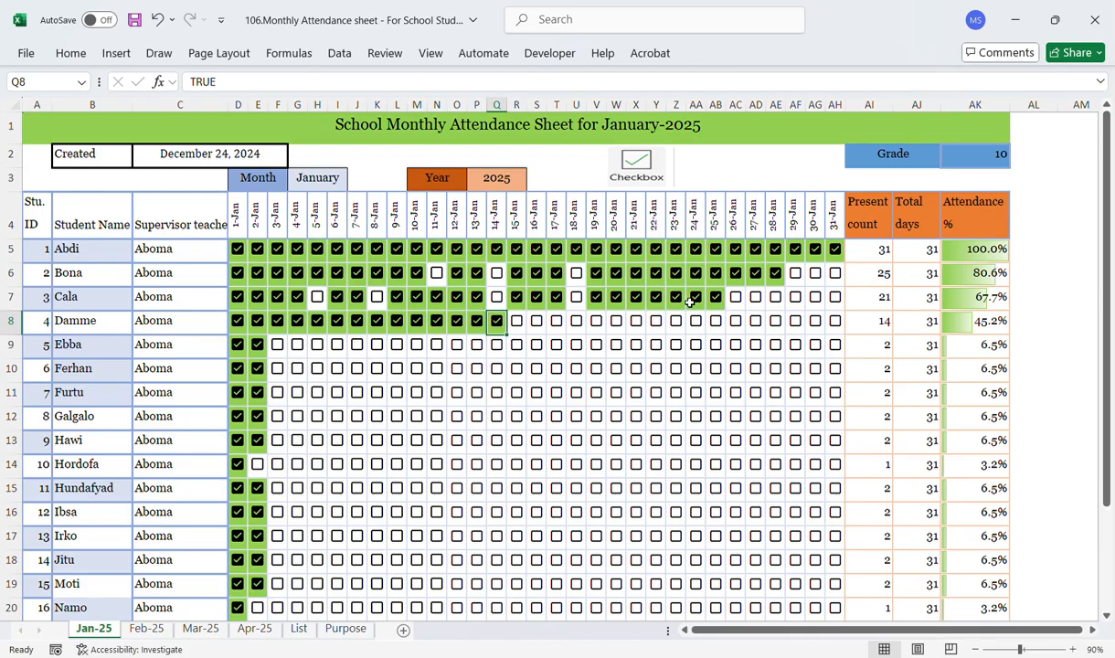
# Step: Tick Damme's checkboxes for 16-Jan and 17-Jan, leaving 15-Jan unticked
pyautogui.click(538, 330)
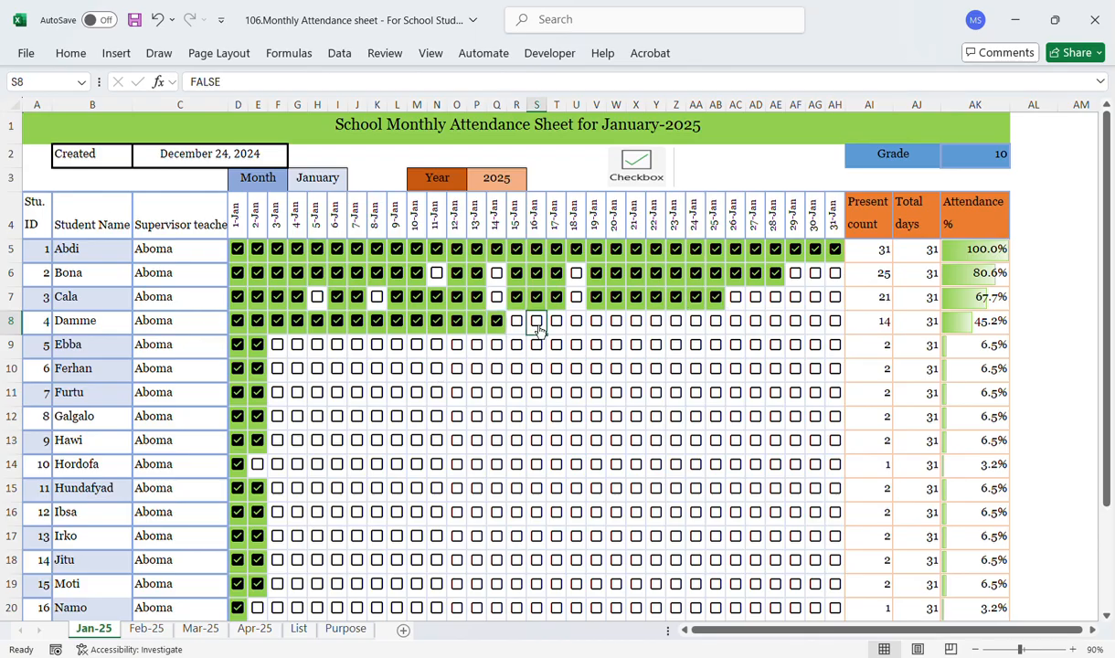
pyautogui.click(537, 321)
pyautogui.click(560, 329)
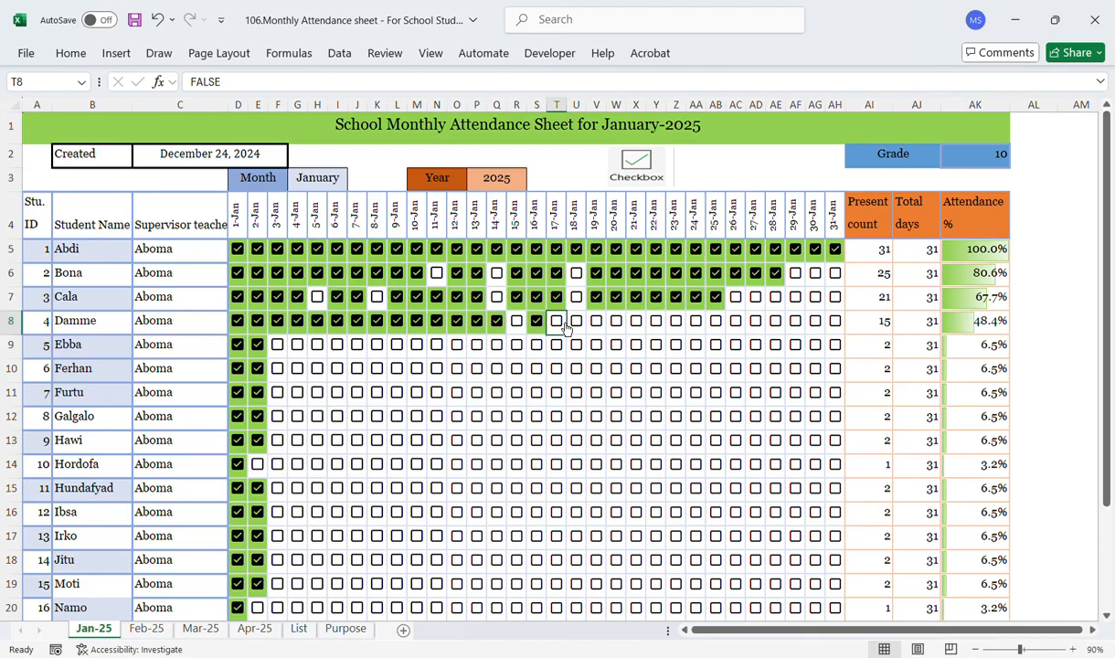
pyautogui.click(557, 321)
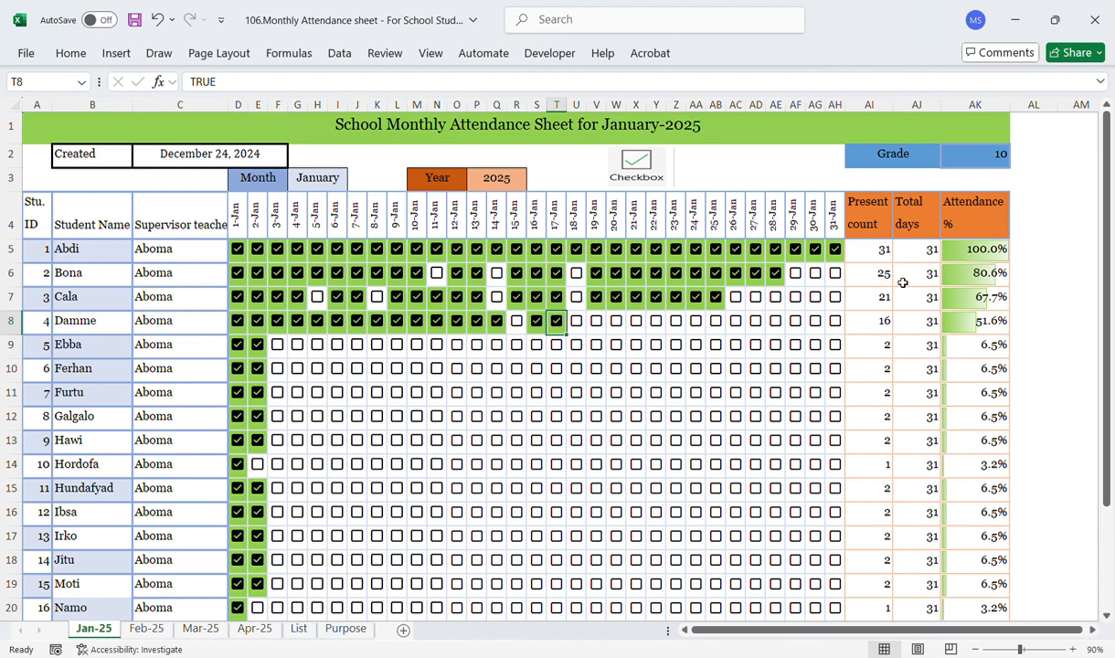
# Step: Inspect the formulas behind the present count, total days and attendance percentage columns
pyautogui.click(865, 283)
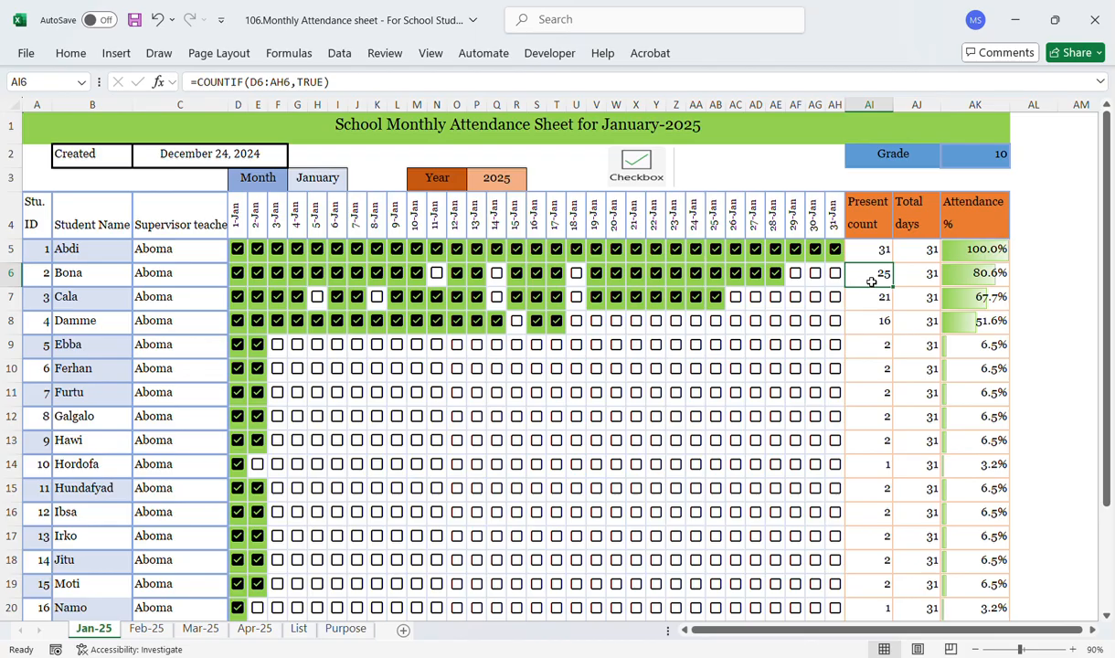
pyautogui.click(915, 282)
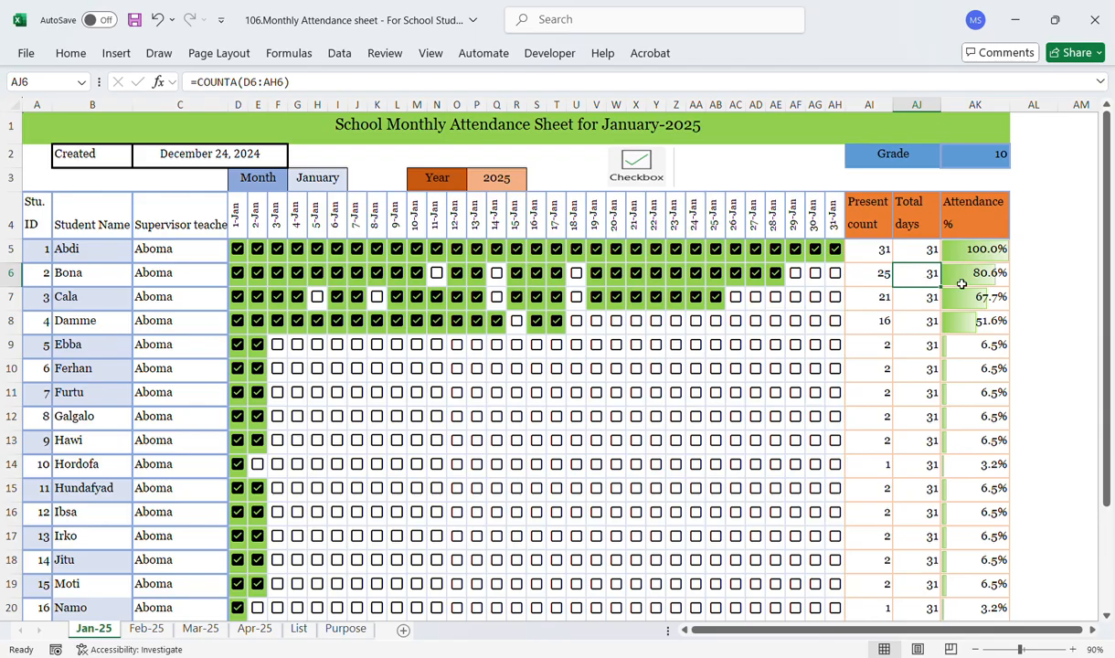
pyautogui.click(965, 282)
pyautogui.click(972, 303)
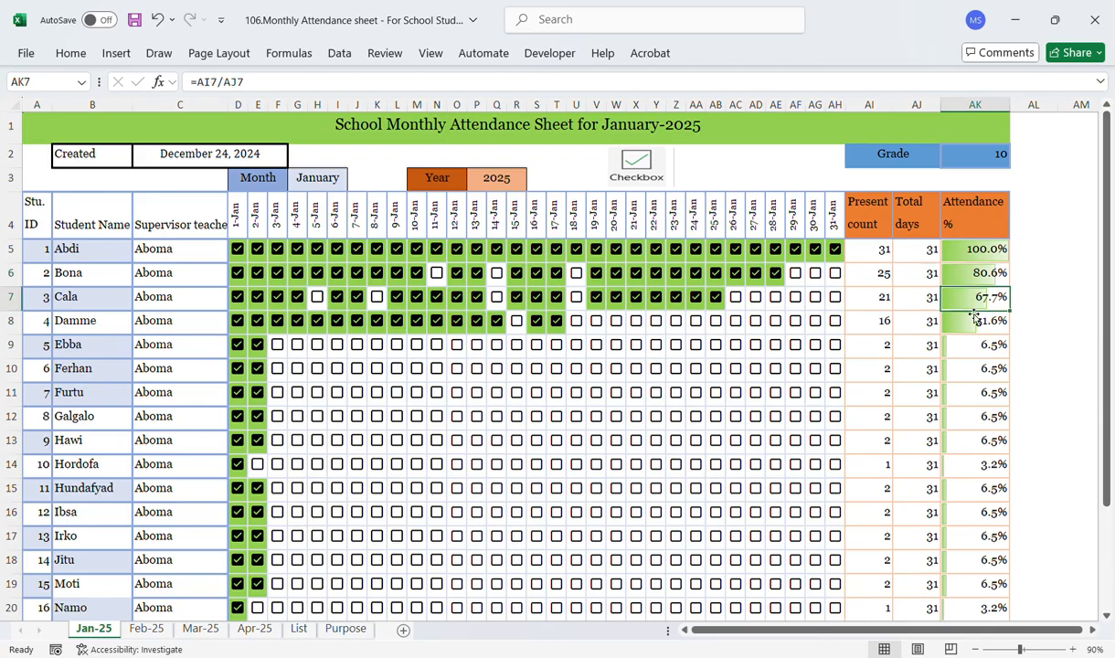
pyautogui.click(974, 325)
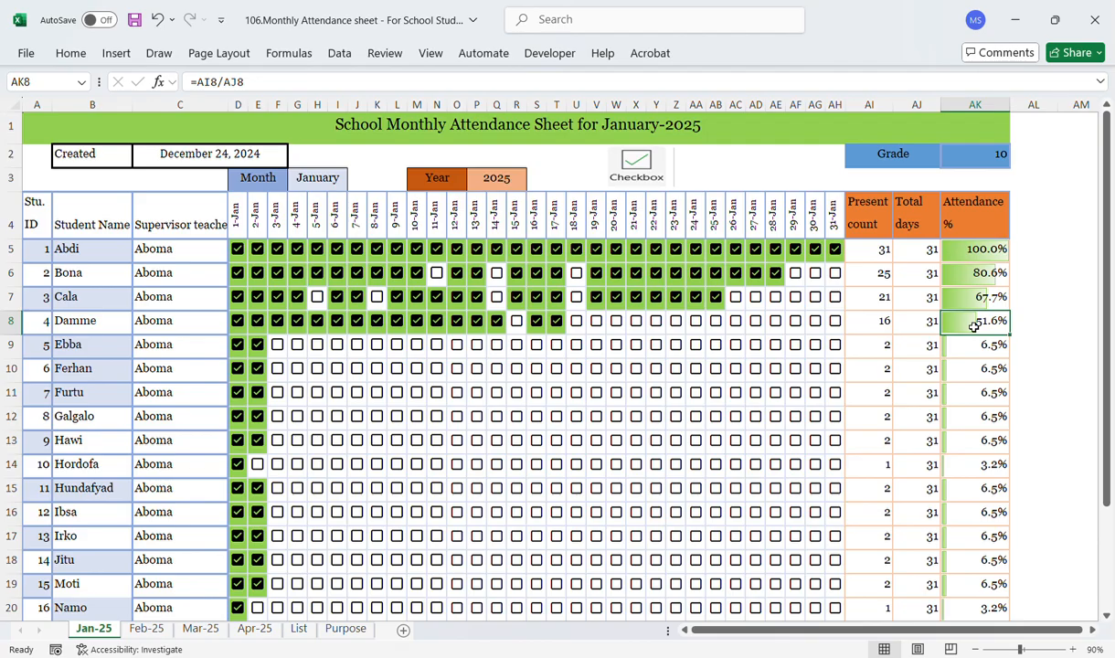
# Step: Tick Ebba's attendance checkboxes from 3-Jan through 8-Jan
pyautogui.click(700, 354)
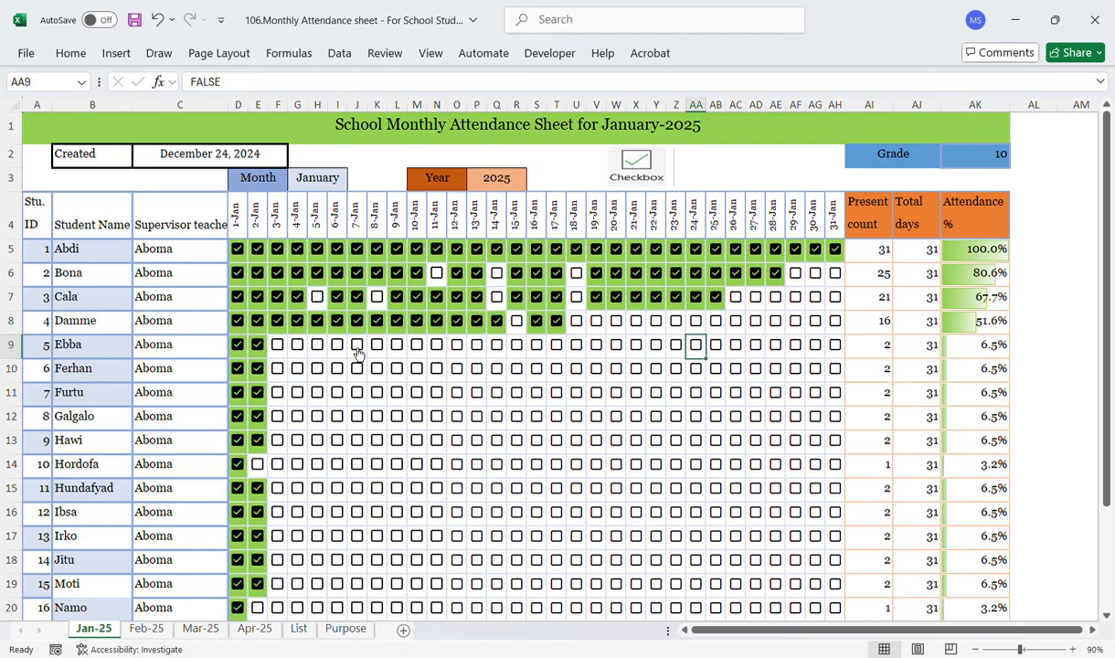
pyautogui.click(277, 344)
pyautogui.click(300, 346)
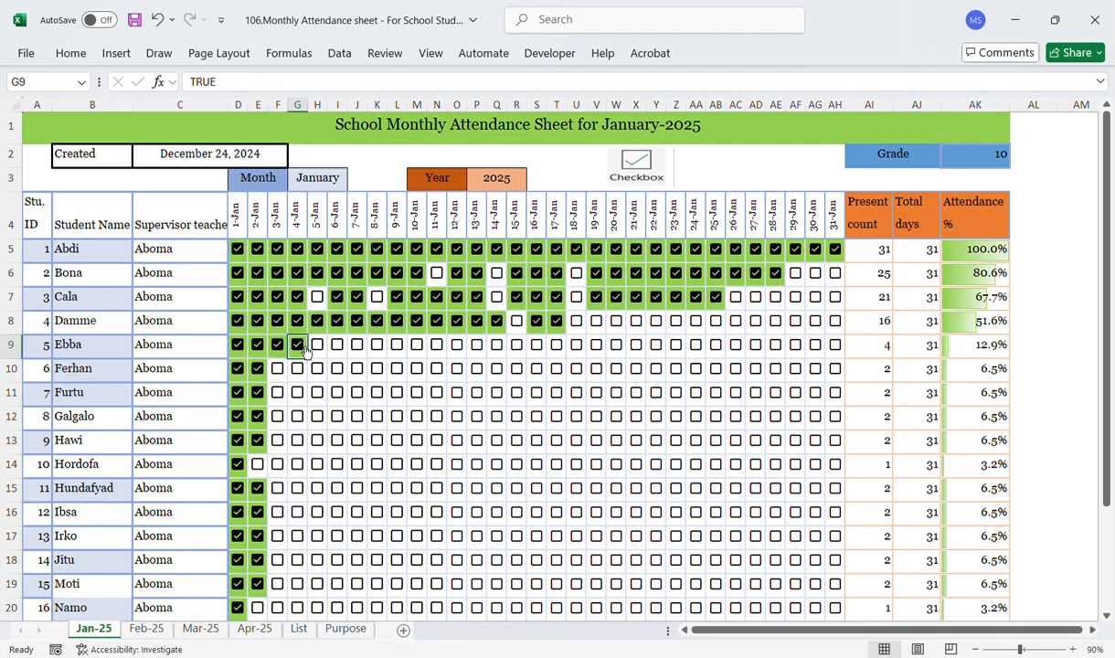
pyautogui.click(319, 346)
pyautogui.click(338, 346)
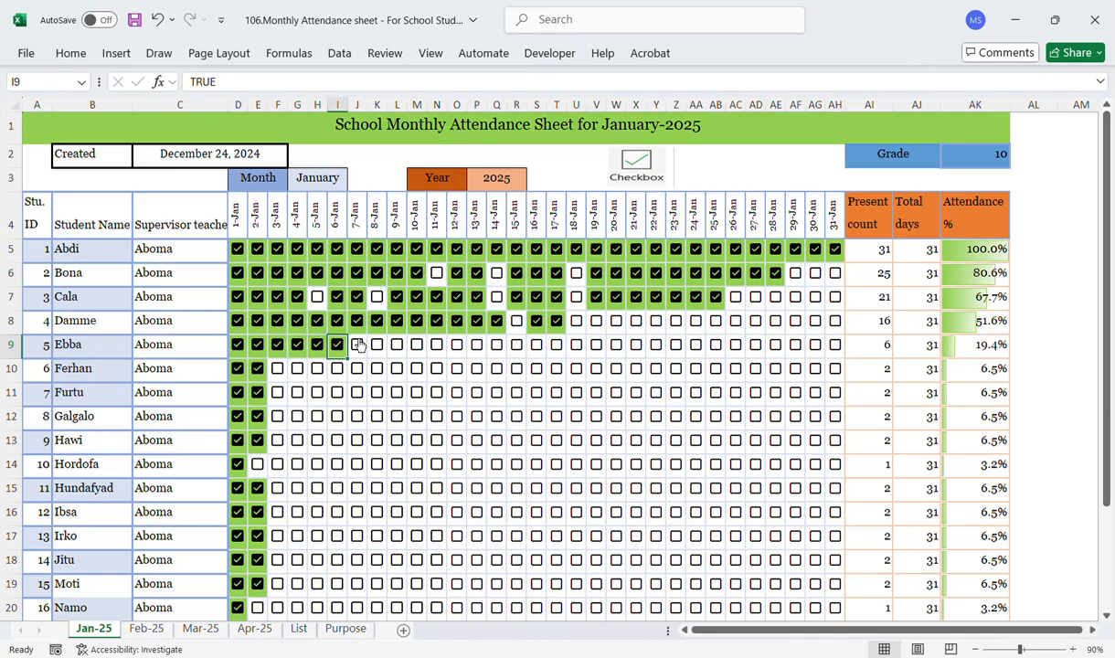
pyautogui.click(358, 346)
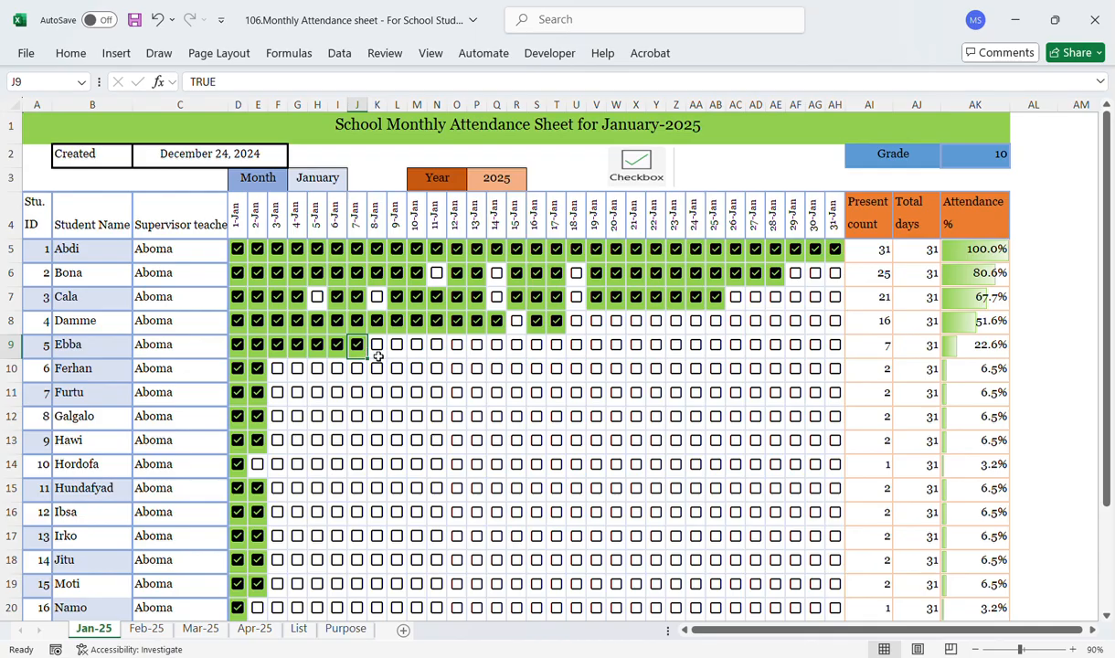
pyautogui.click(382, 356)
pyautogui.click(381, 354)
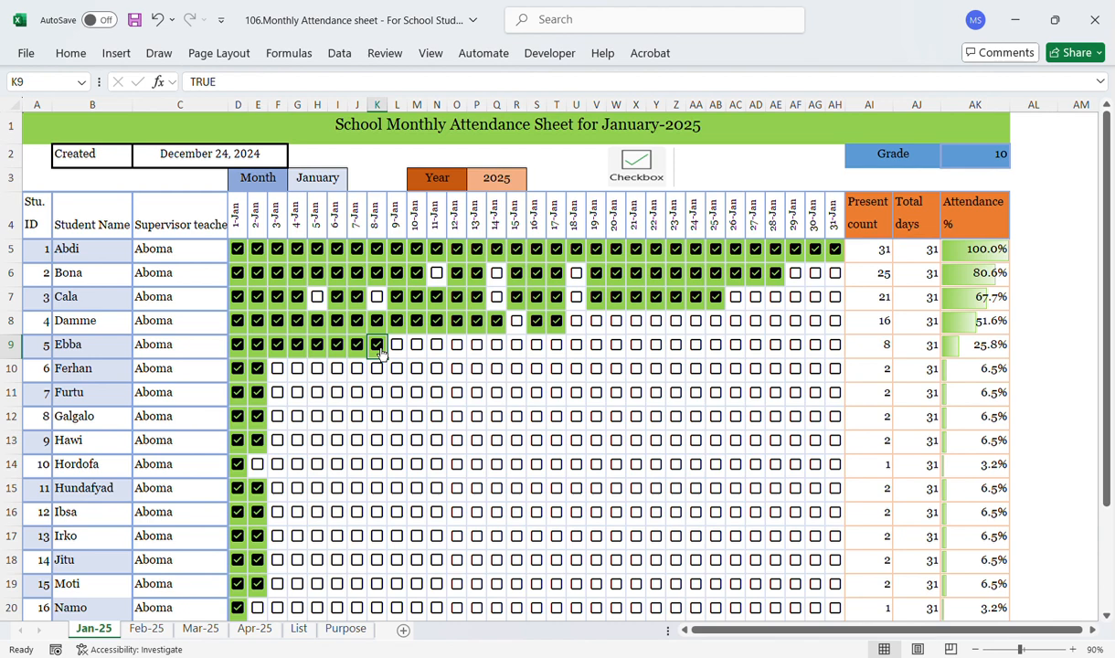
# Step: Examine the Checkbox illustration and the insert options used to add checkboxes
pyautogui.click(664, 171)
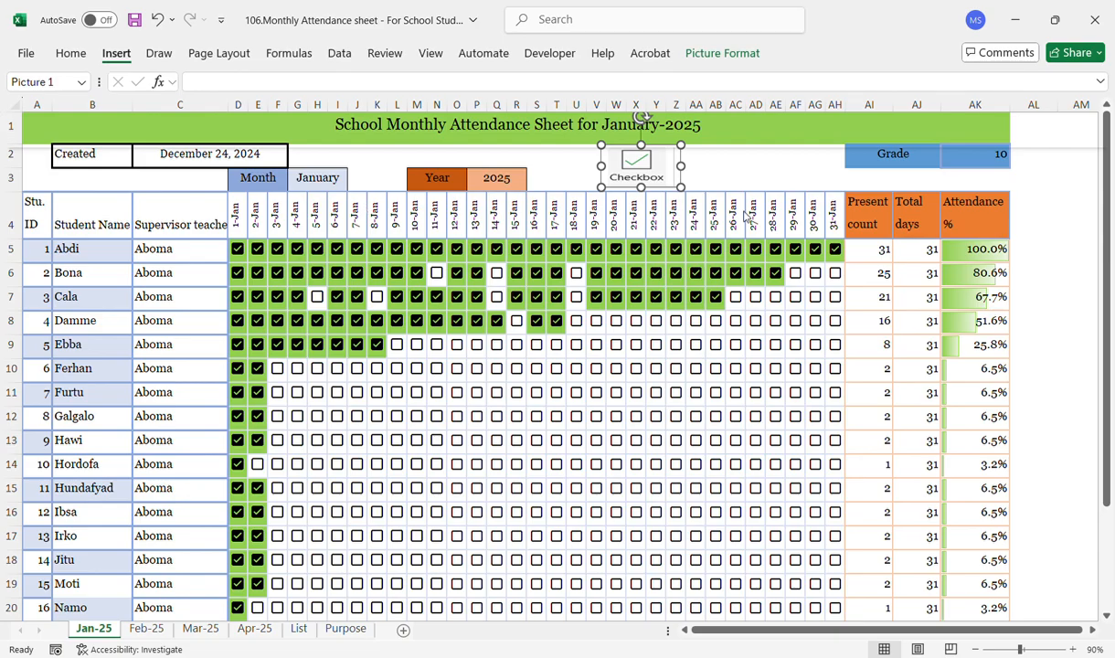
pyautogui.click(712, 160)
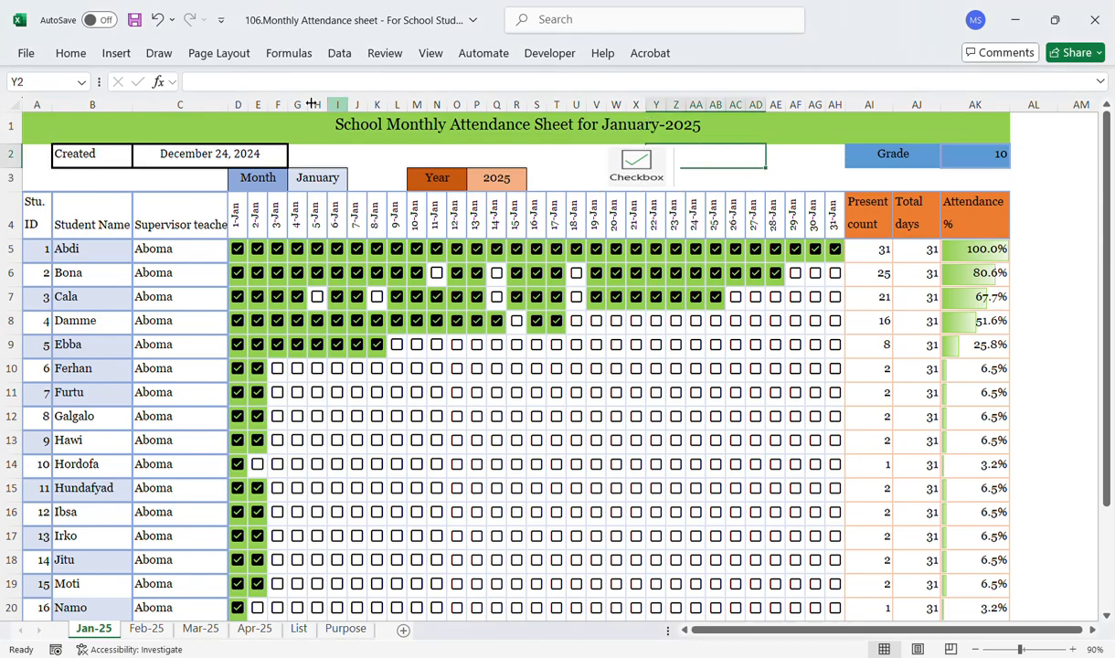
pyautogui.click(113, 53)
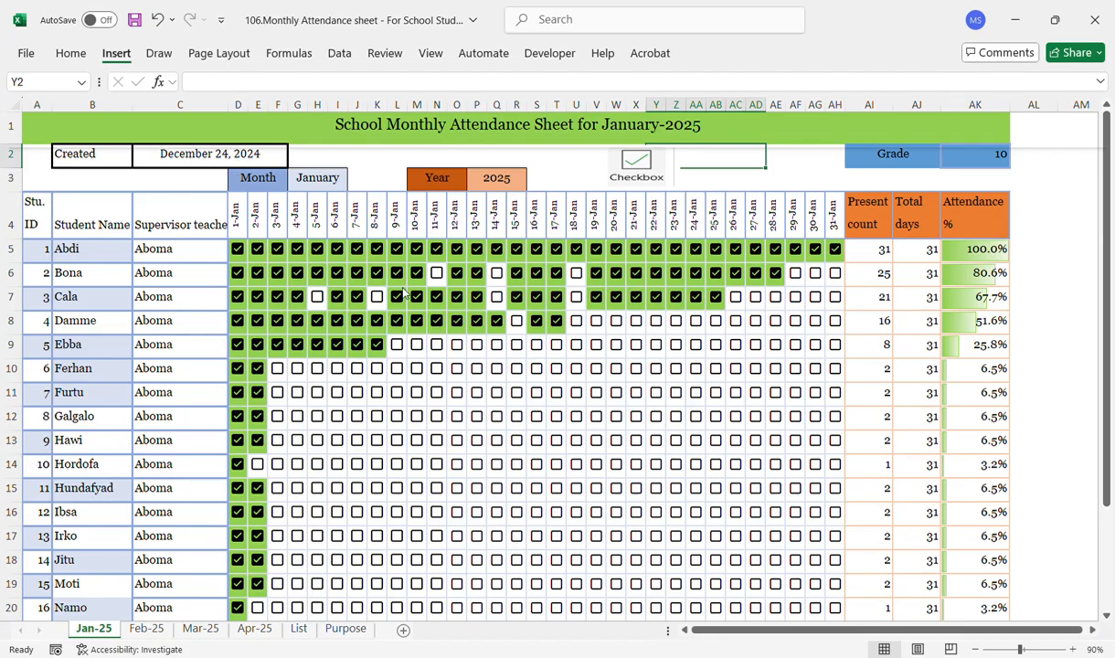
pyautogui.click(1052, 294)
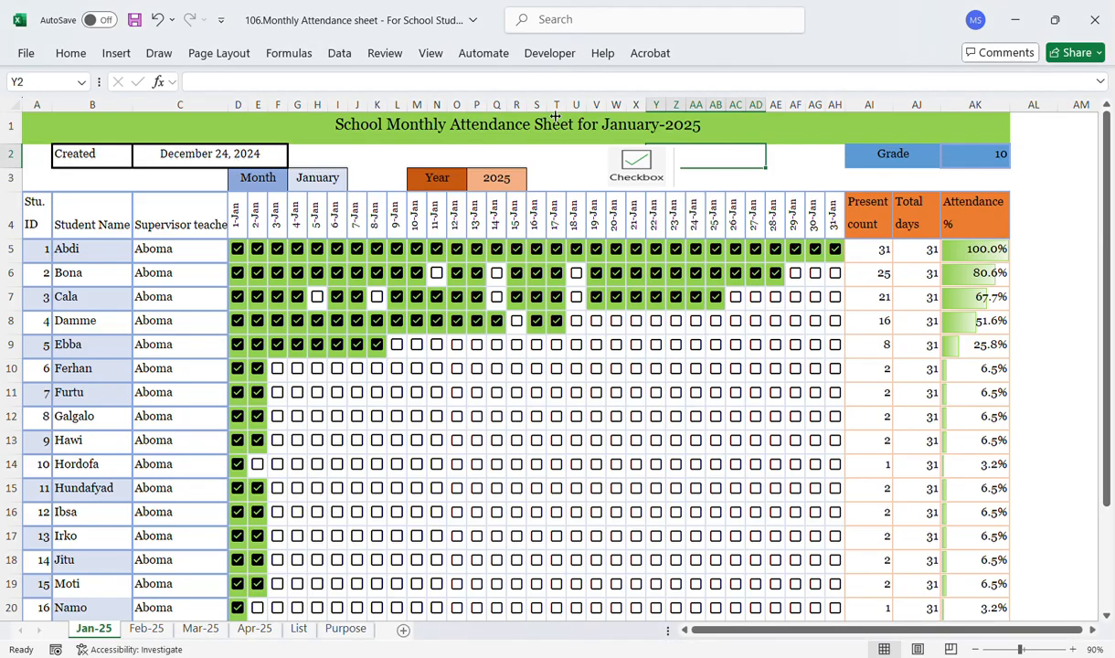
# Step: Check the title formula, then set the month selector to March
pyautogui.click(396, 131)
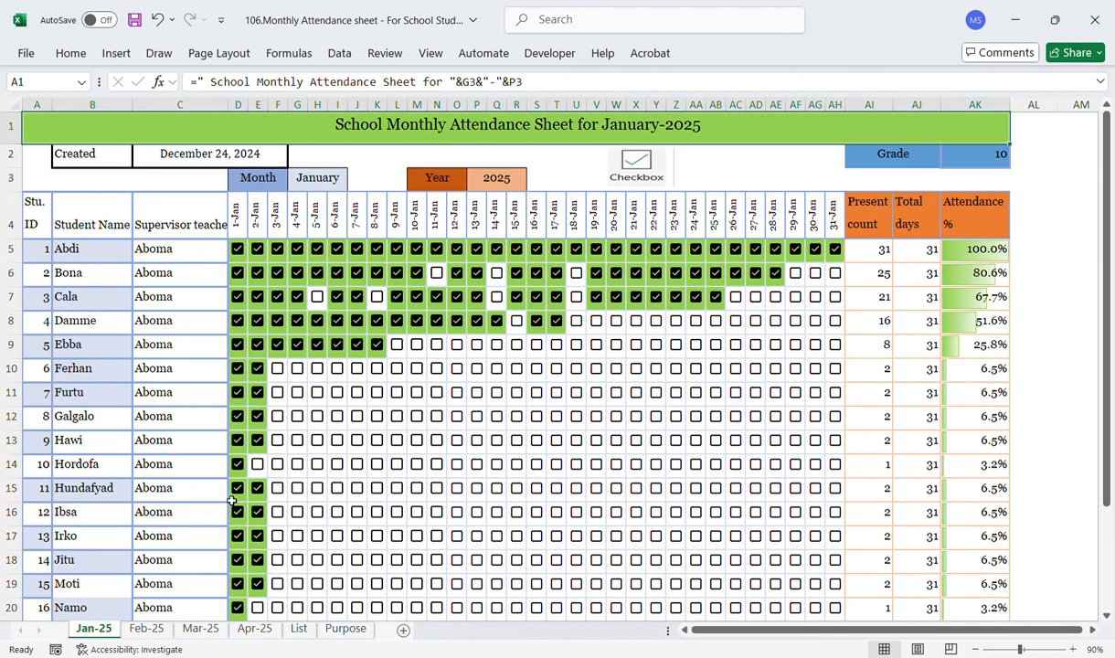
pyautogui.click(340, 181)
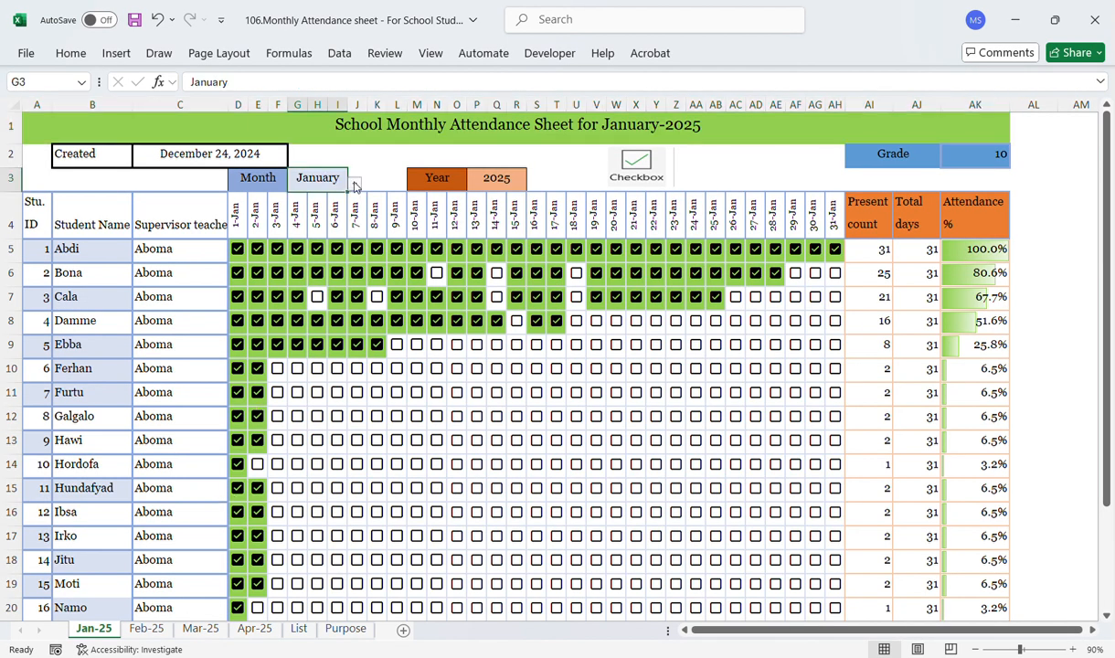
pyautogui.click(356, 184)
pyautogui.click(298, 219)
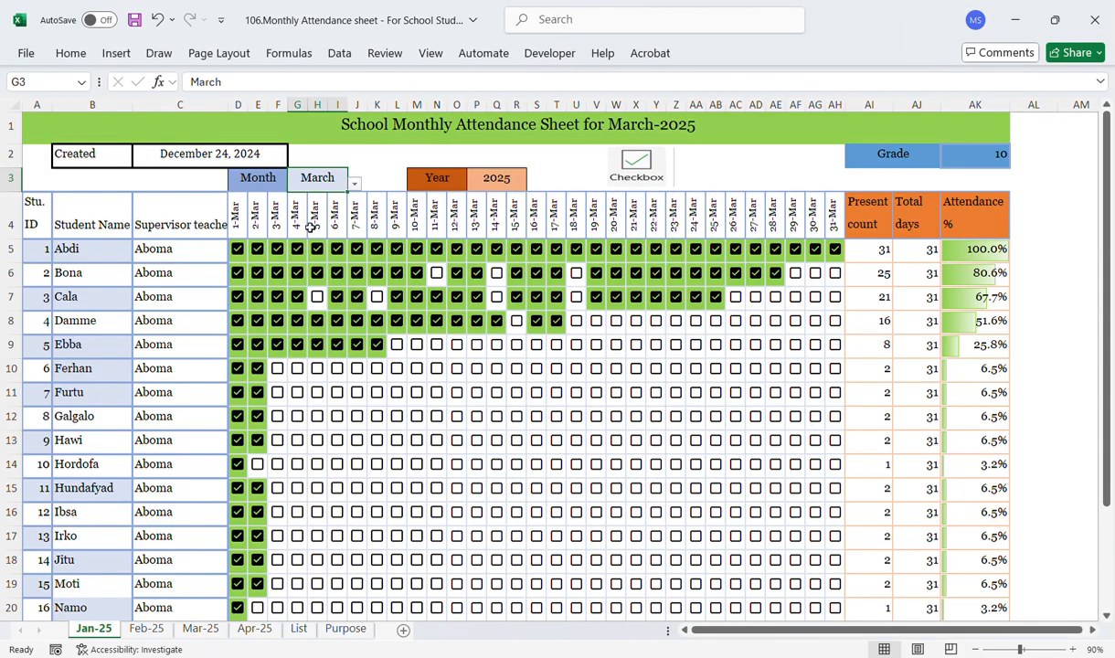
# Step: Set the month selector back to January
pyautogui.click(422, 131)
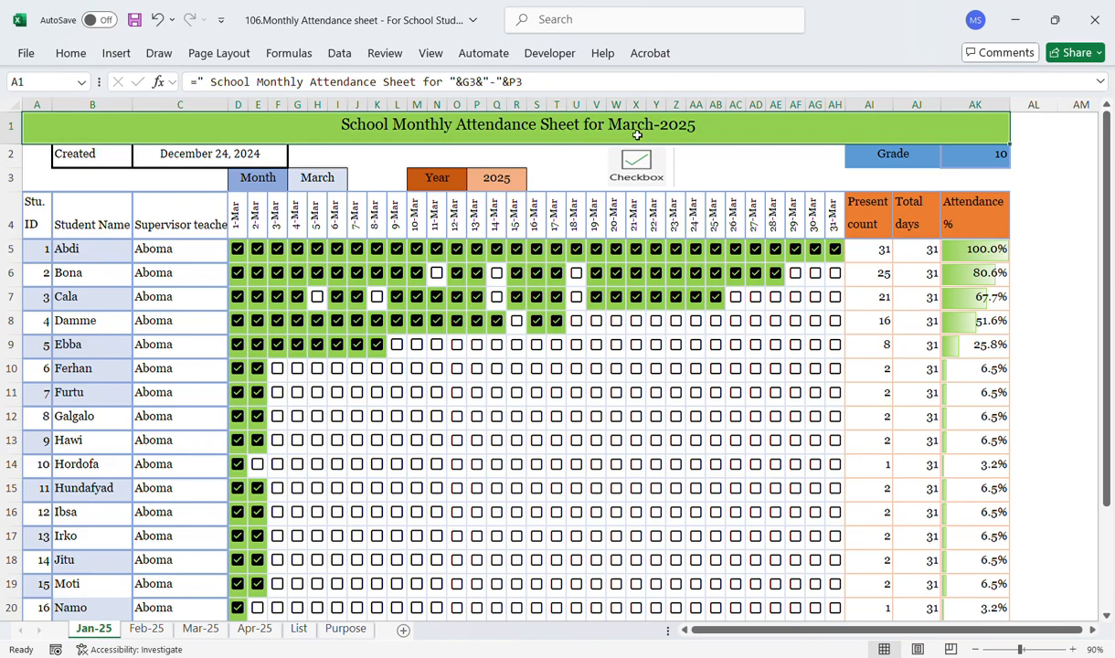
pyautogui.click(333, 178)
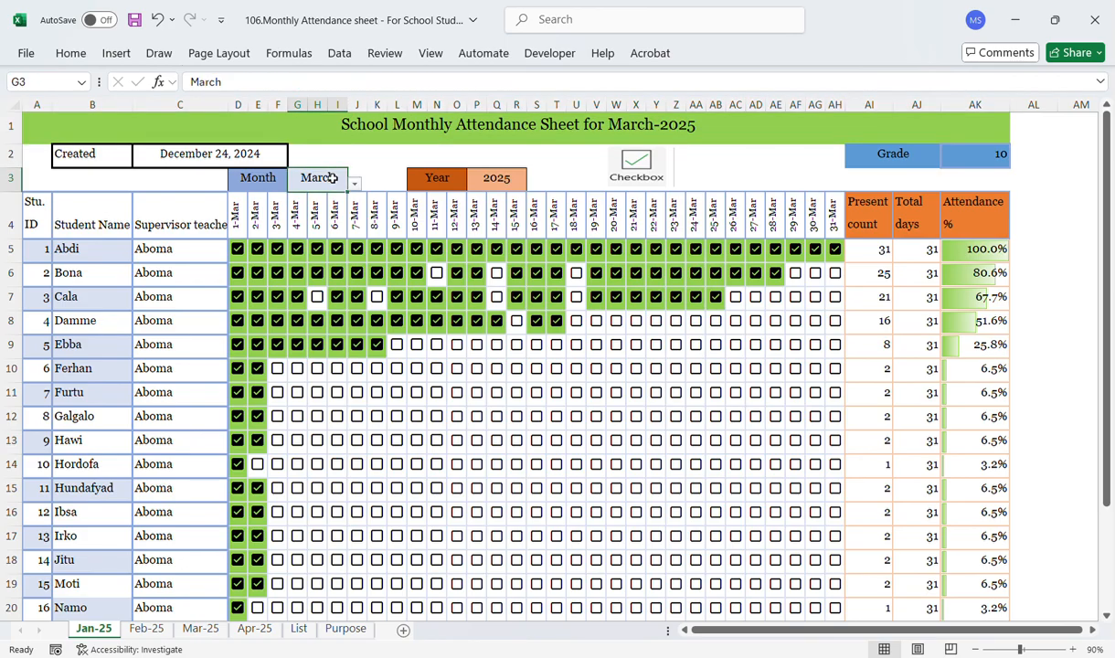
pyautogui.click(357, 184)
pyautogui.click(321, 203)
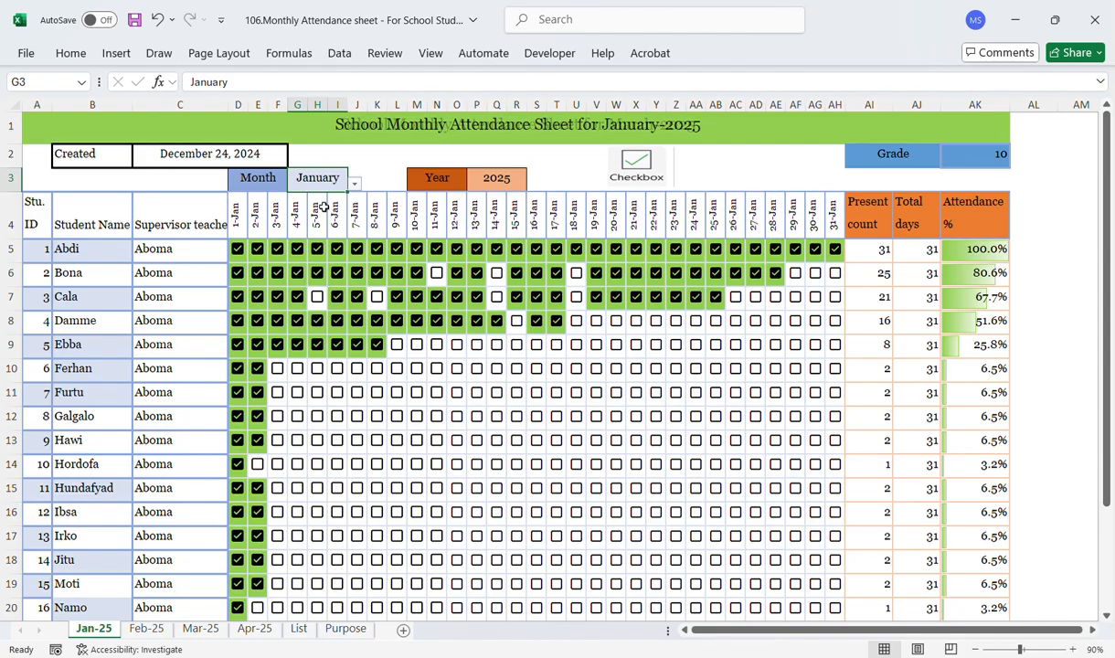
# Step: View the Feb-25 sheet and return to the Jan-25 sheet
pyautogui.click(144, 638)
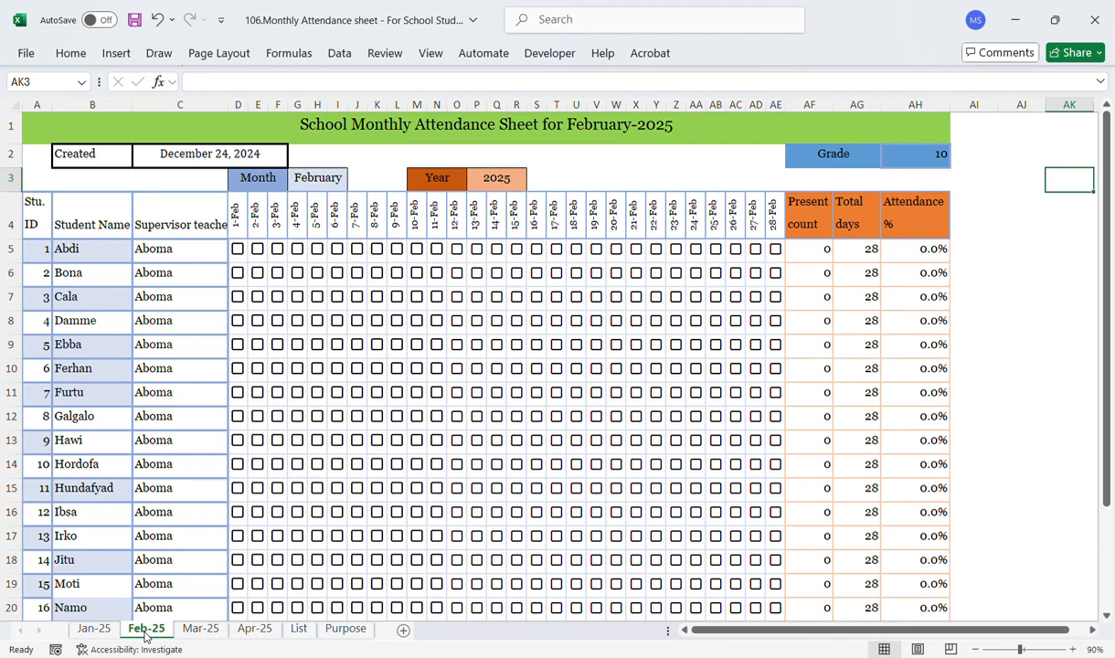
pyautogui.click(103, 632)
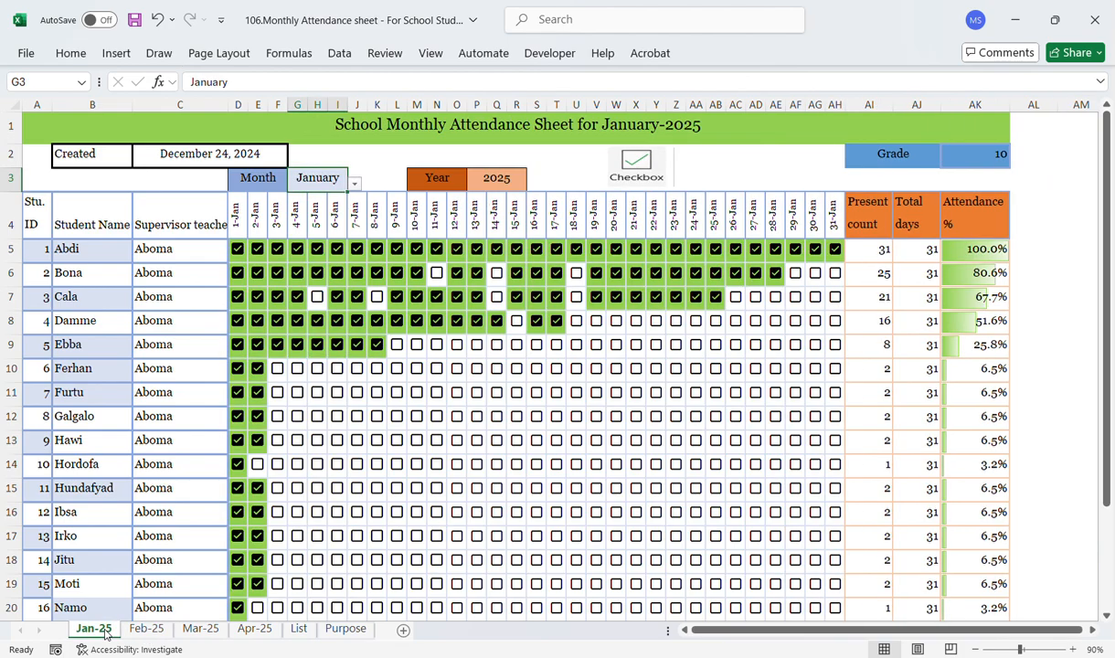
# Step: Open the List sheet and review its month, year and functions-used lists
pyautogui.click(300, 630)
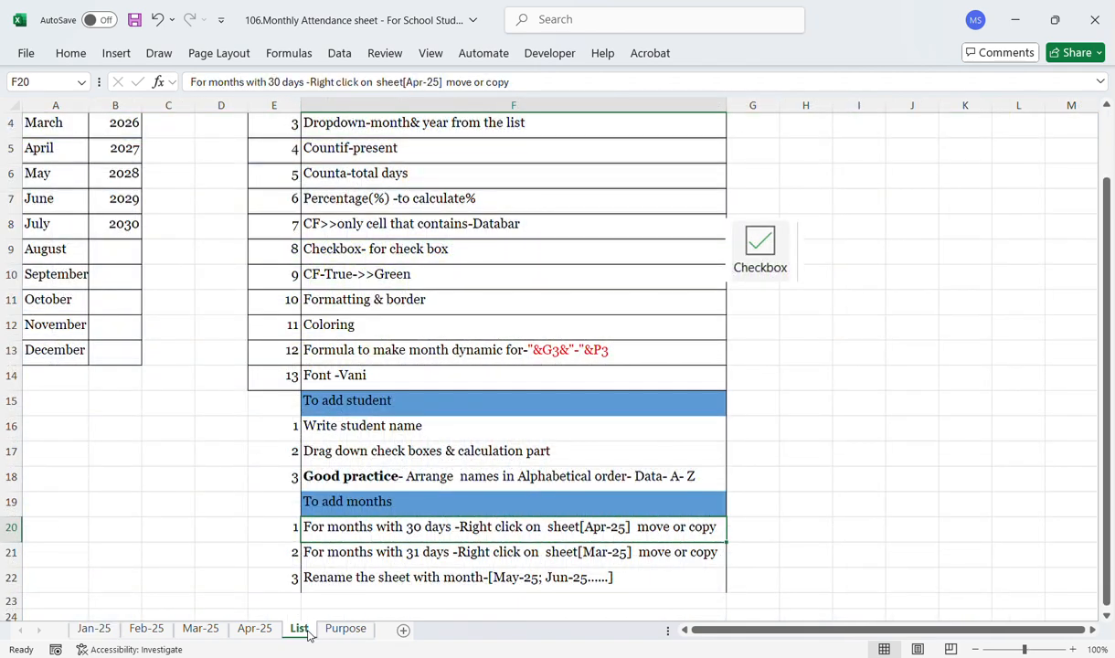
pyautogui.scroll(1, 1111, 212)
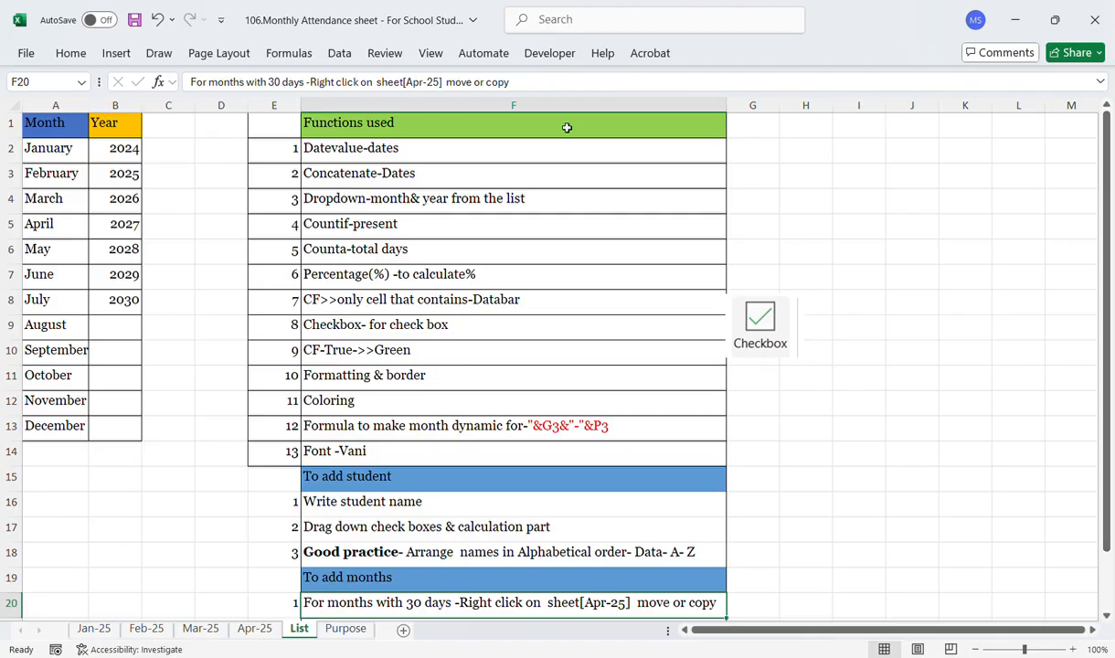
pyautogui.click(391, 151)
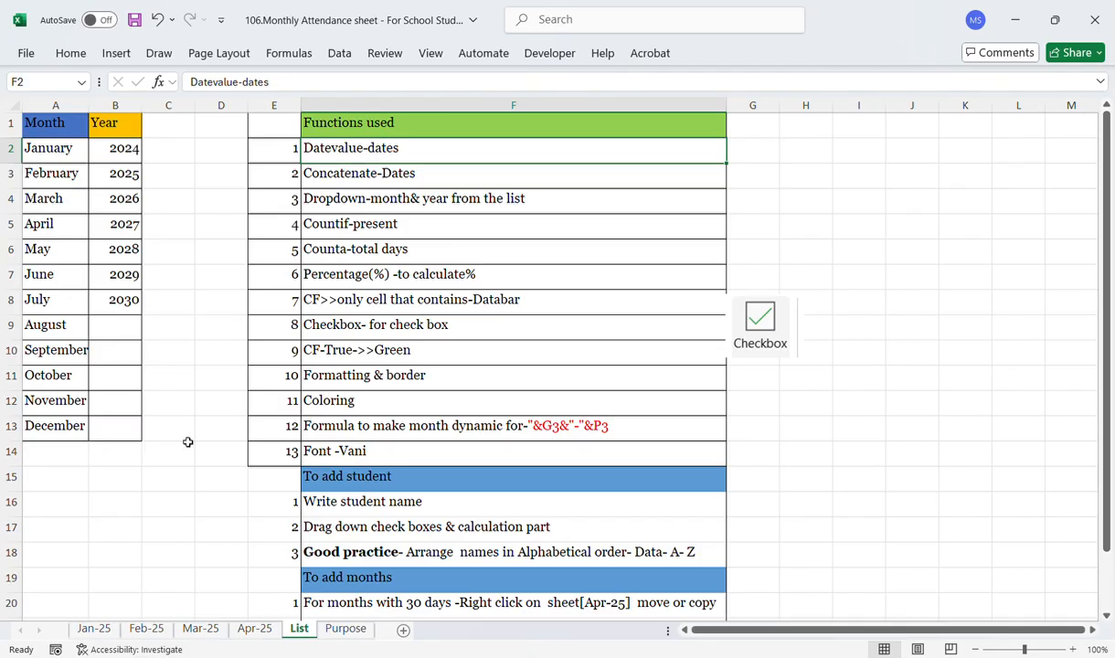
# Step: Inspect the first date header's formula on Jan-25, then review the Datevalue, Concatenate and Dropdown entries on the List sheet
pyautogui.click(96, 630)
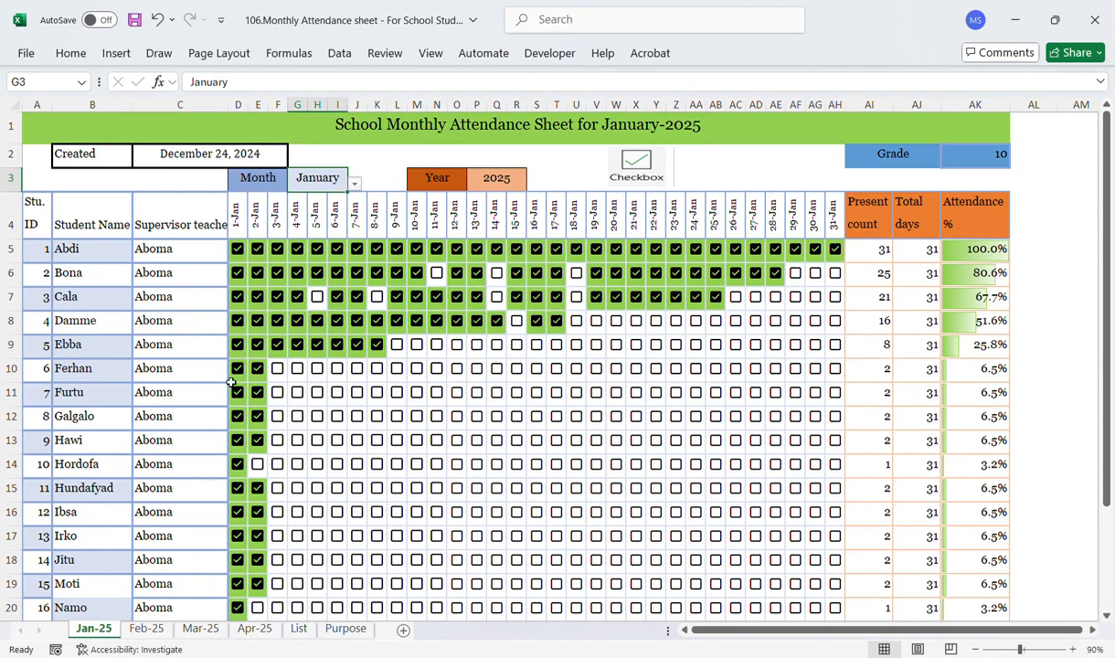
pyautogui.click(239, 222)
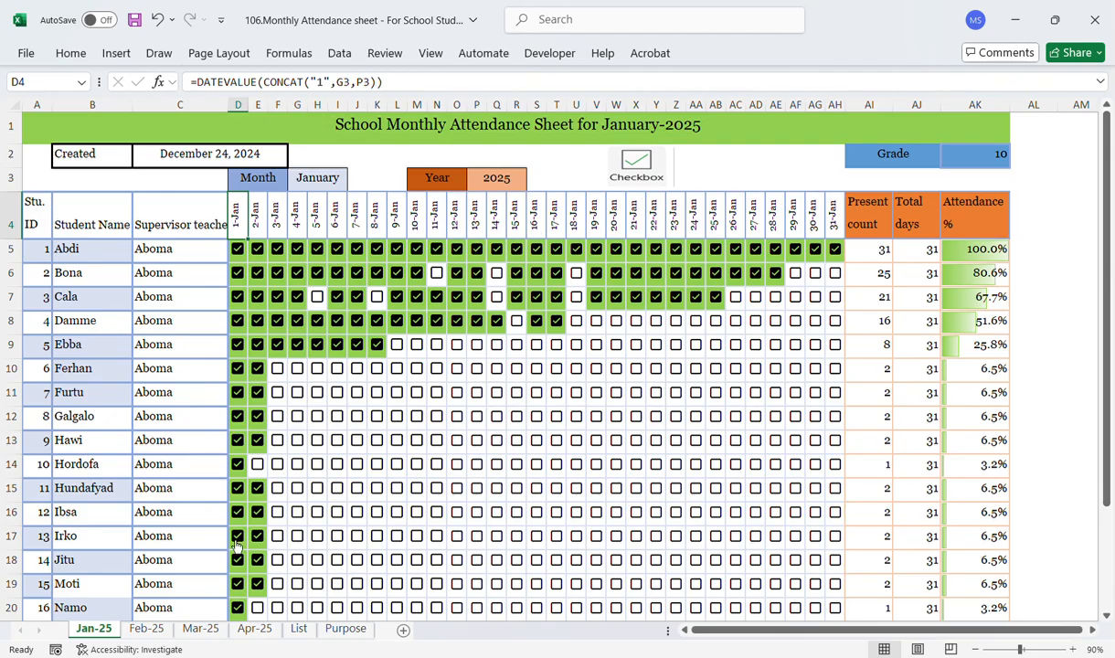
pyautogui.click(295, 630)
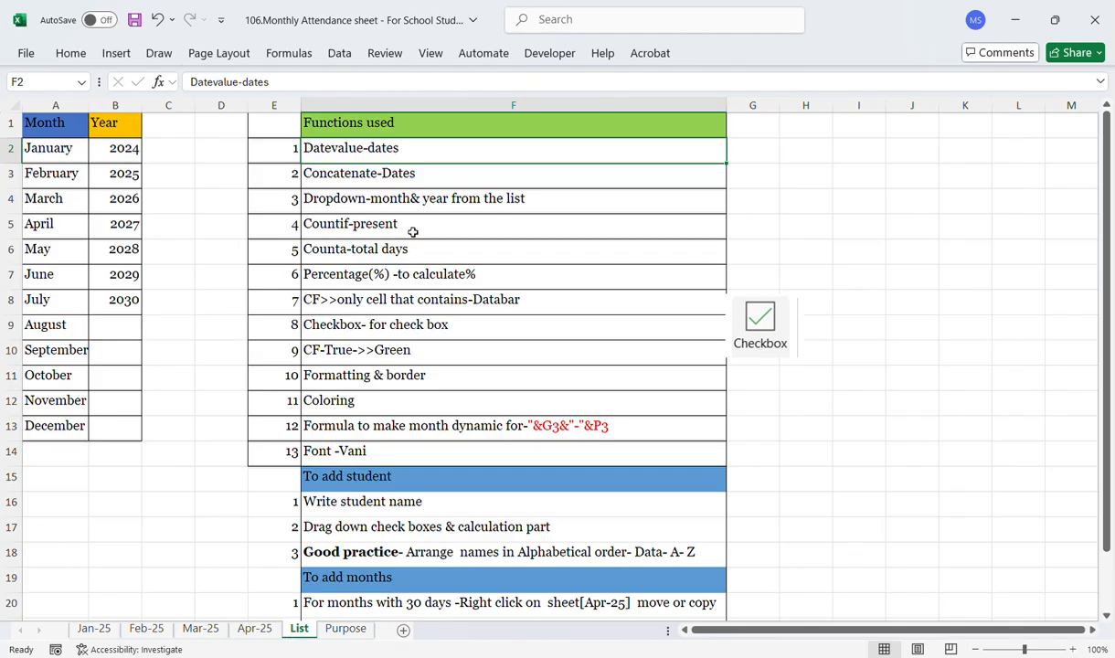
pyautogui.click(356, 179)
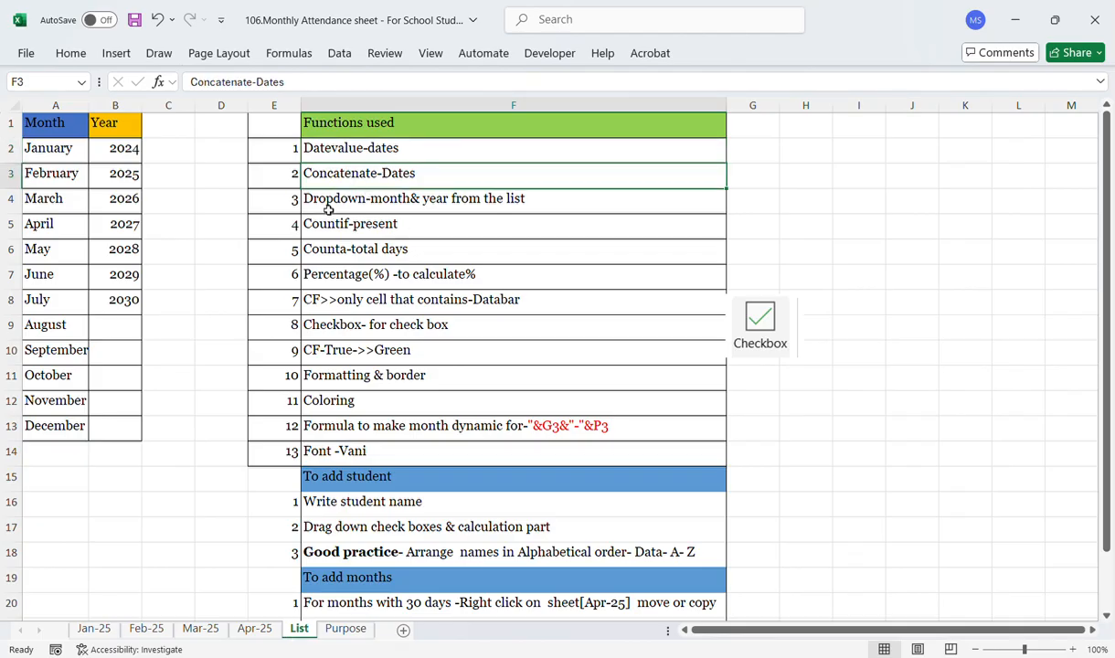
pyautogui.click(330, 206)
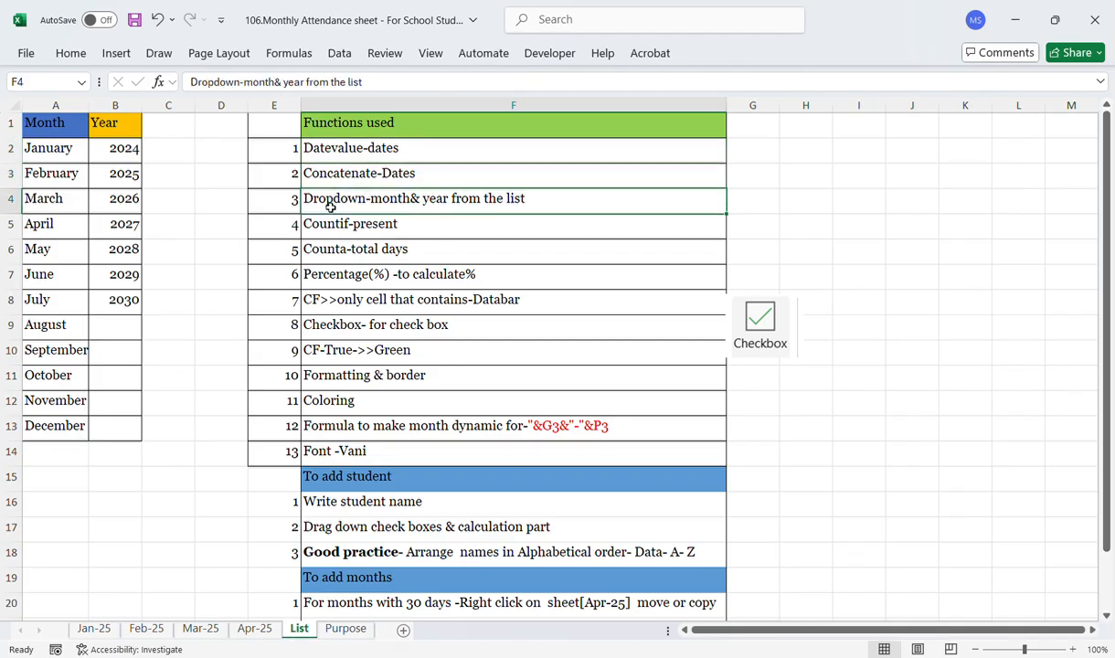
# Step: Inspect the month and year selector cells on Jan-25, then select the month and year source lists on the List sheet
pyautogui.click(93, 629)
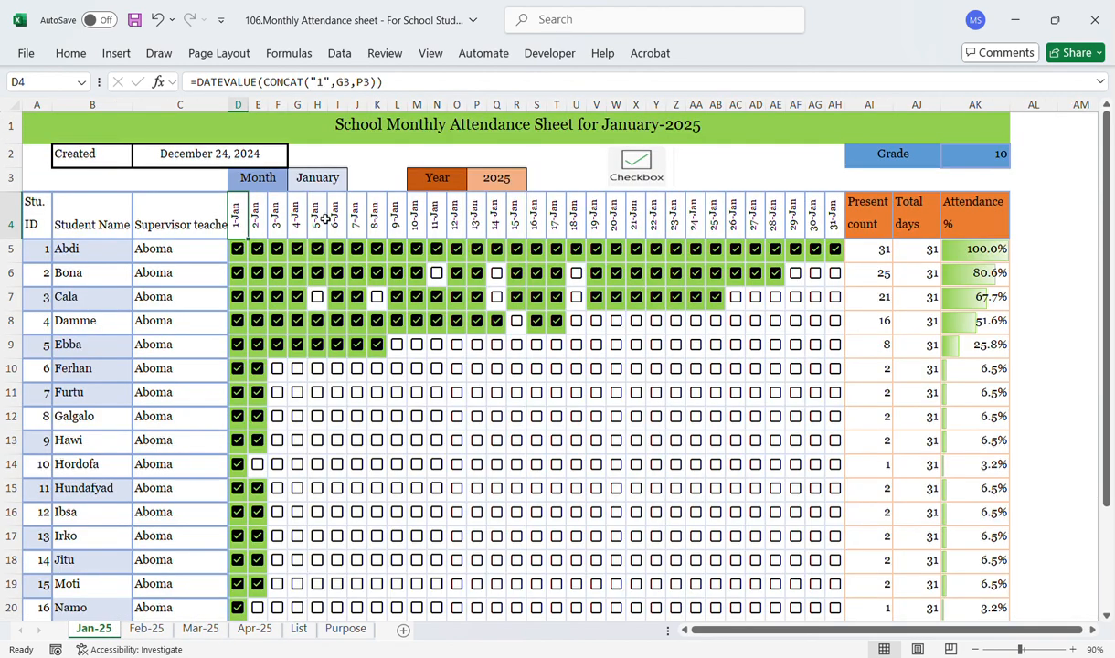
pyautogui.click(335, 176)
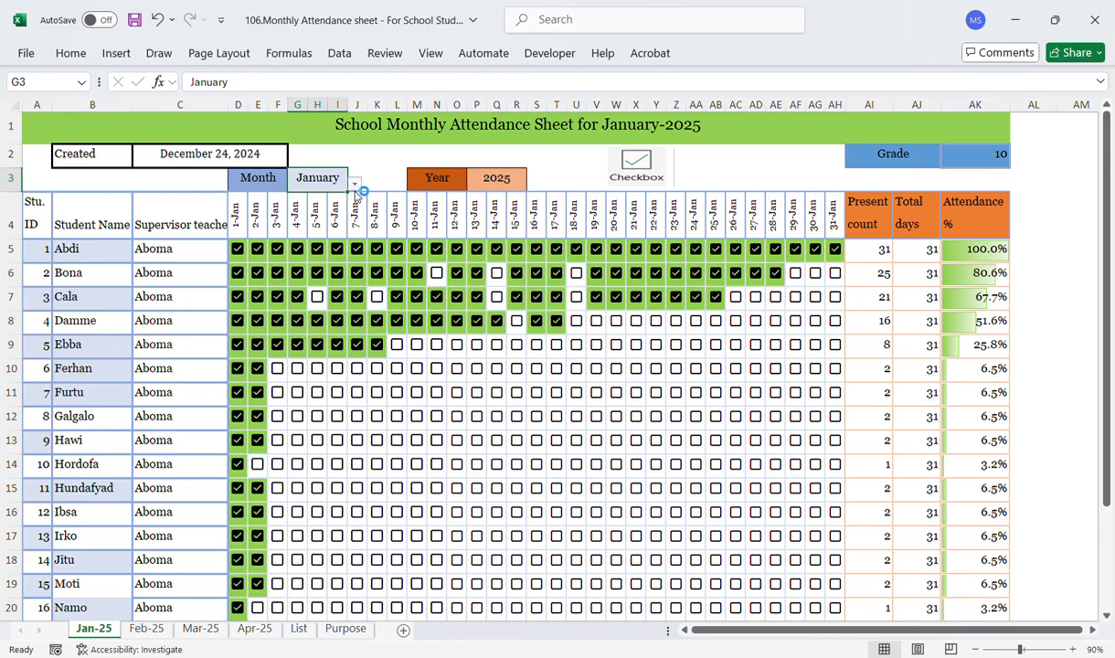
pyautogui.click(494, 180)
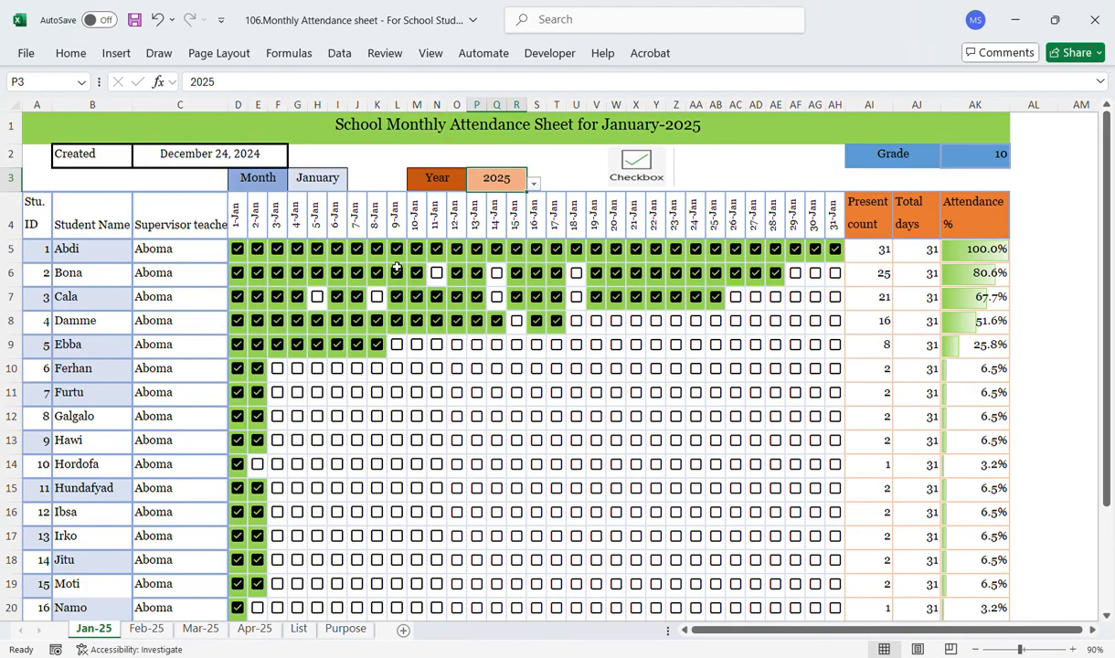
pyautogui.click(299, 630)
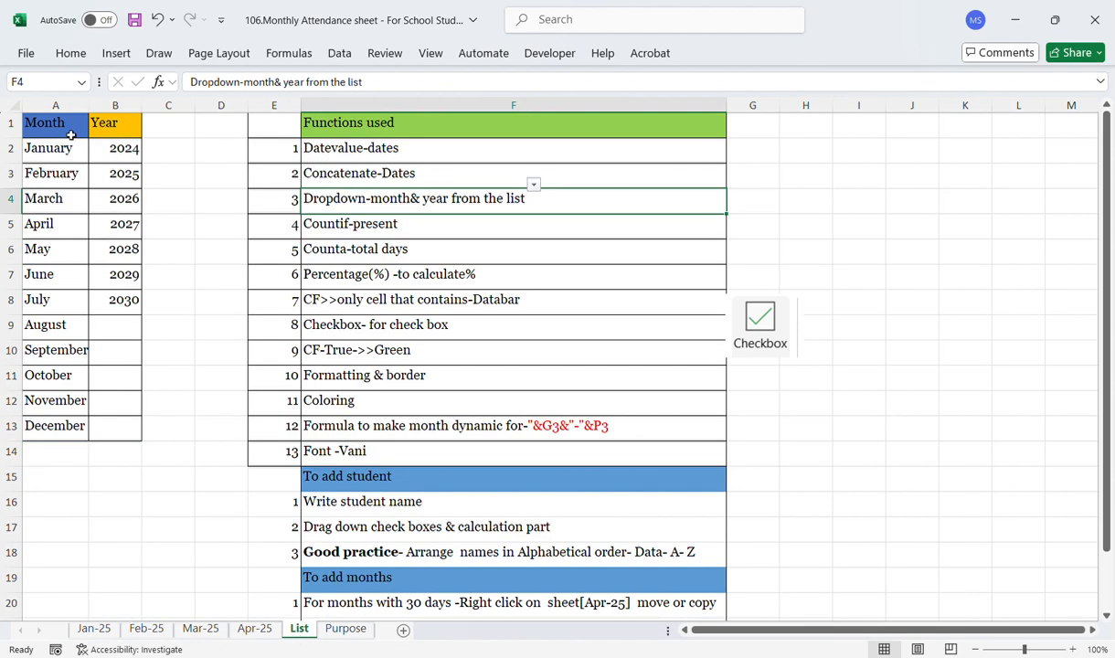
pyautogui.moveTo(64, 147); pyautogui.dragTo(45, 426)
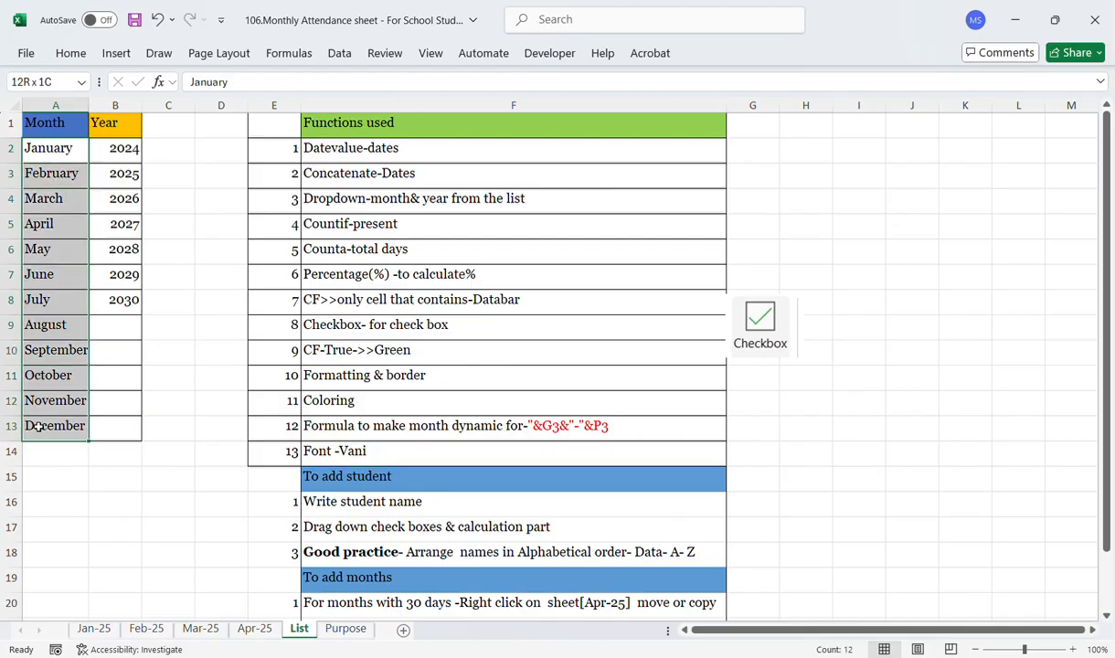
pyautogui.moveTo(119, 146); pyautogui.dragTo(122, 315)
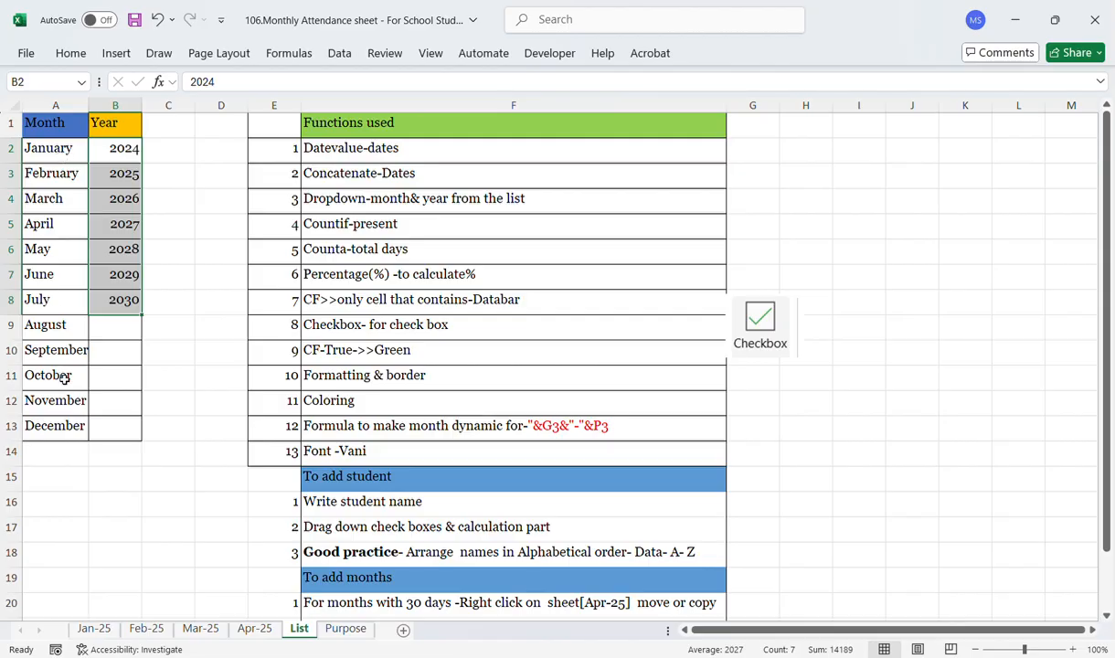
pyautogui.moveTo(122, 150); pyautogui.dragTo(115, 299)
# Step: Inspect the present count, total days and attendance percentage formulas for the first student on Jan-25
pyautogui.click(387, 234)
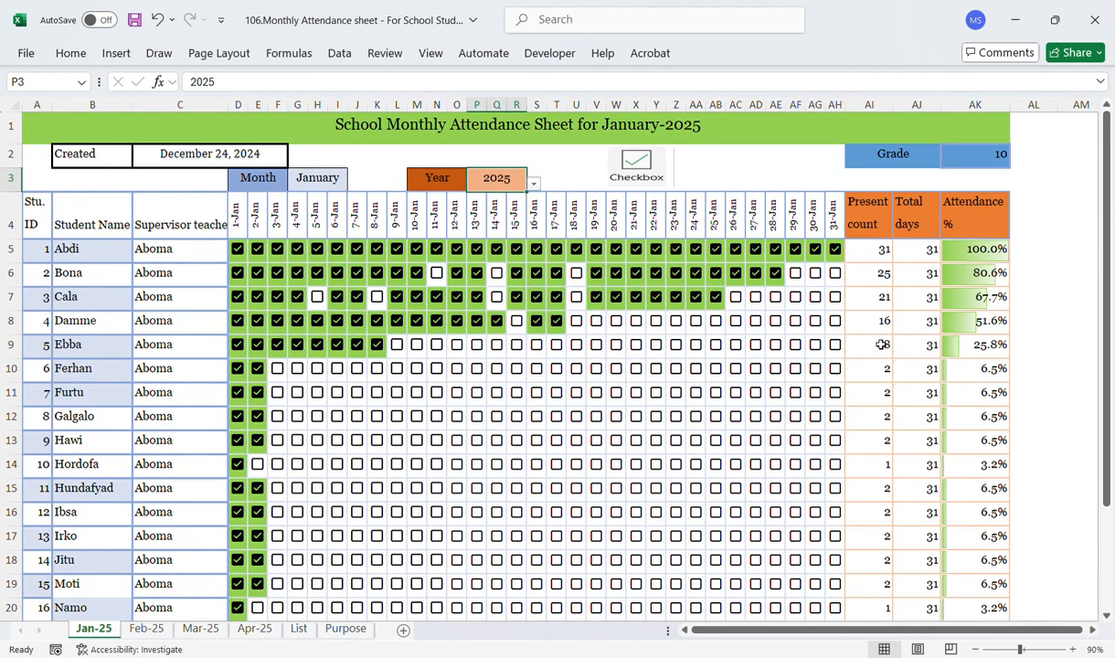
pyautogui.click(868, 218)
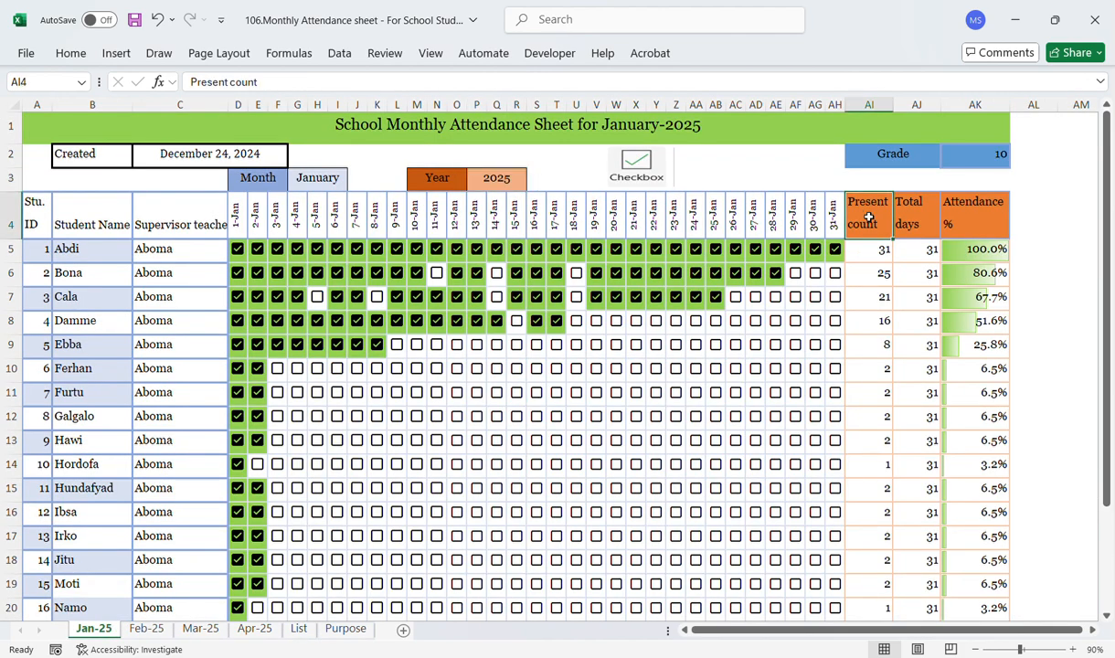
pyautogui.click(873, 249)
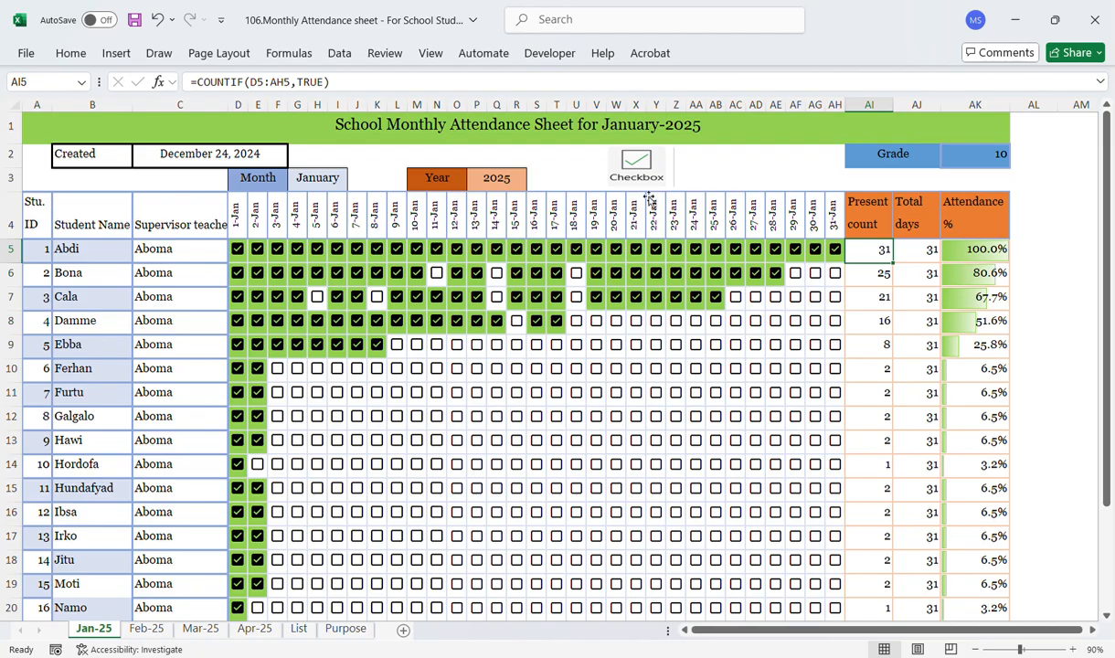
pyautogui.click(920, 259)
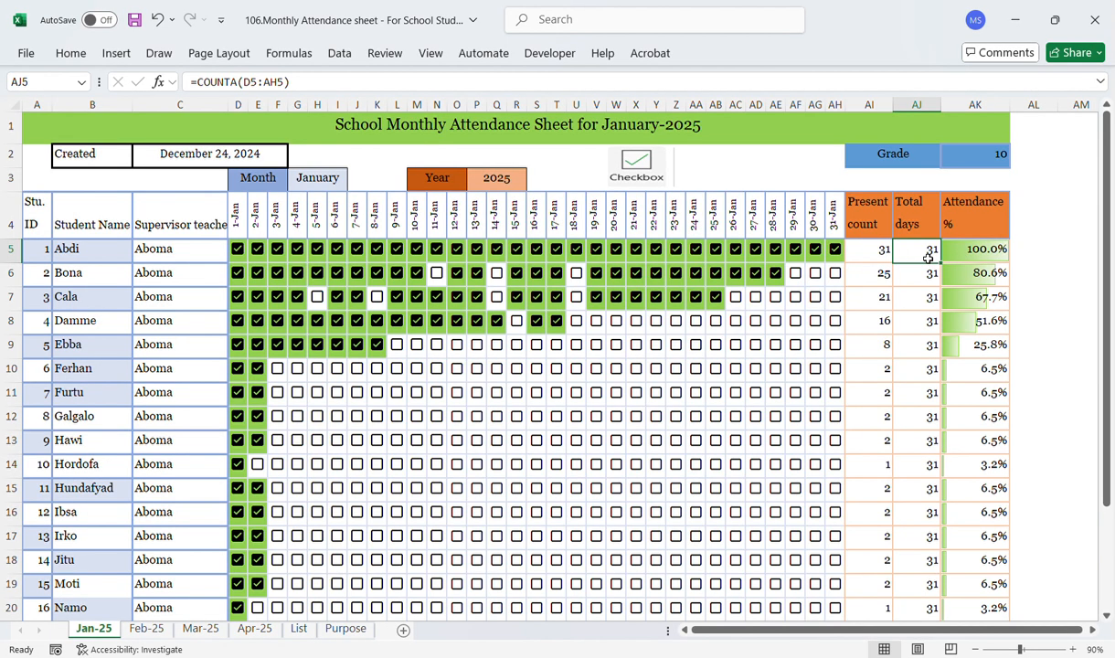
pyautogui.click(976, 261)
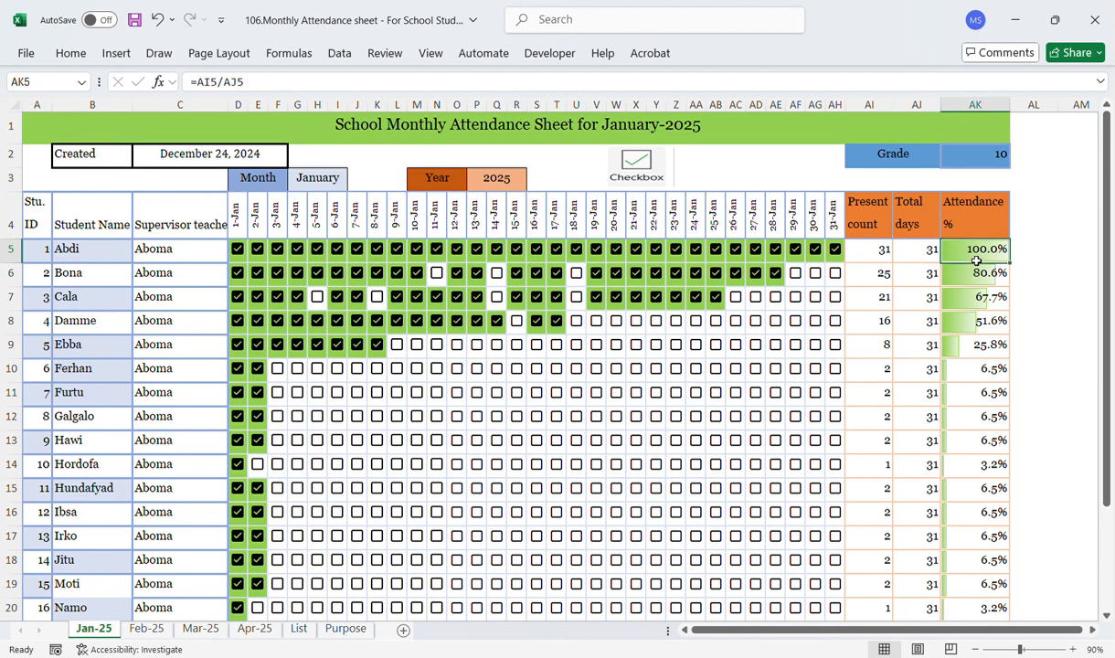
# Step: Review the Counta, Percentage, conditional formatting, Checkbox and CF-True entries in the List sheet's functions list
pyautogui.click(299, 629)
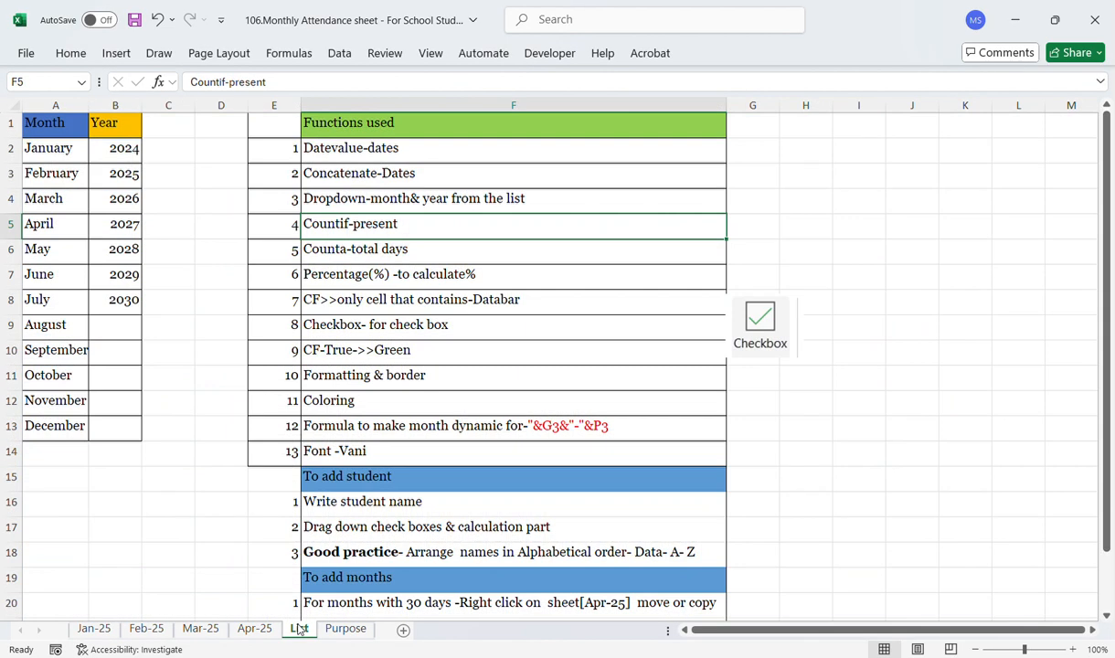
pyautogui.click(341, 250)
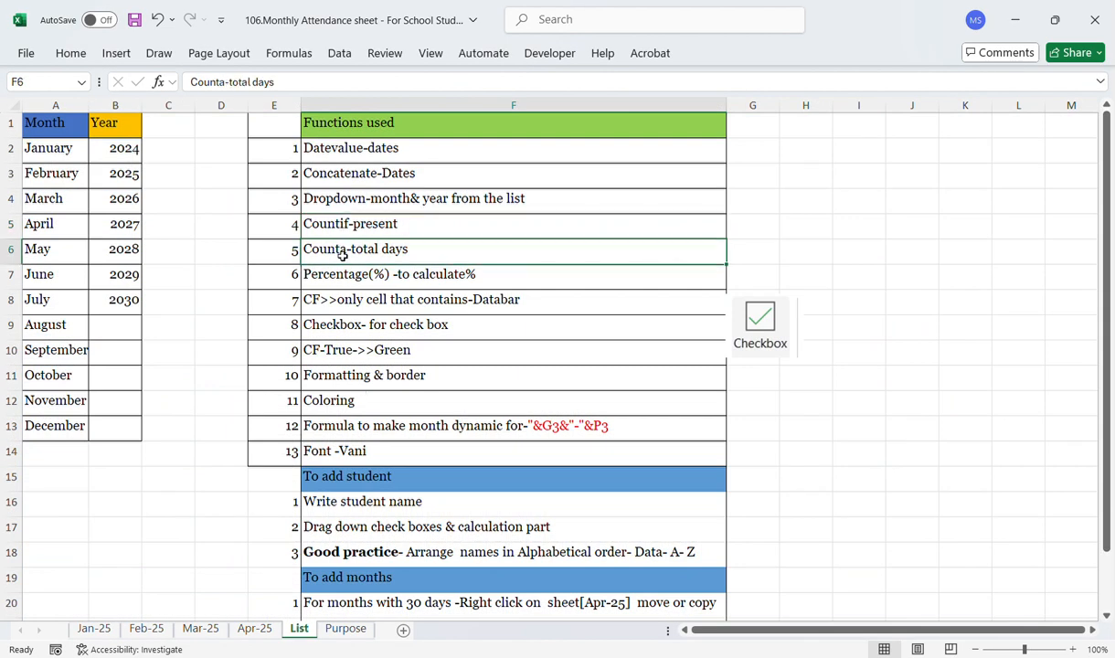
pyautogui.click(342, 280)
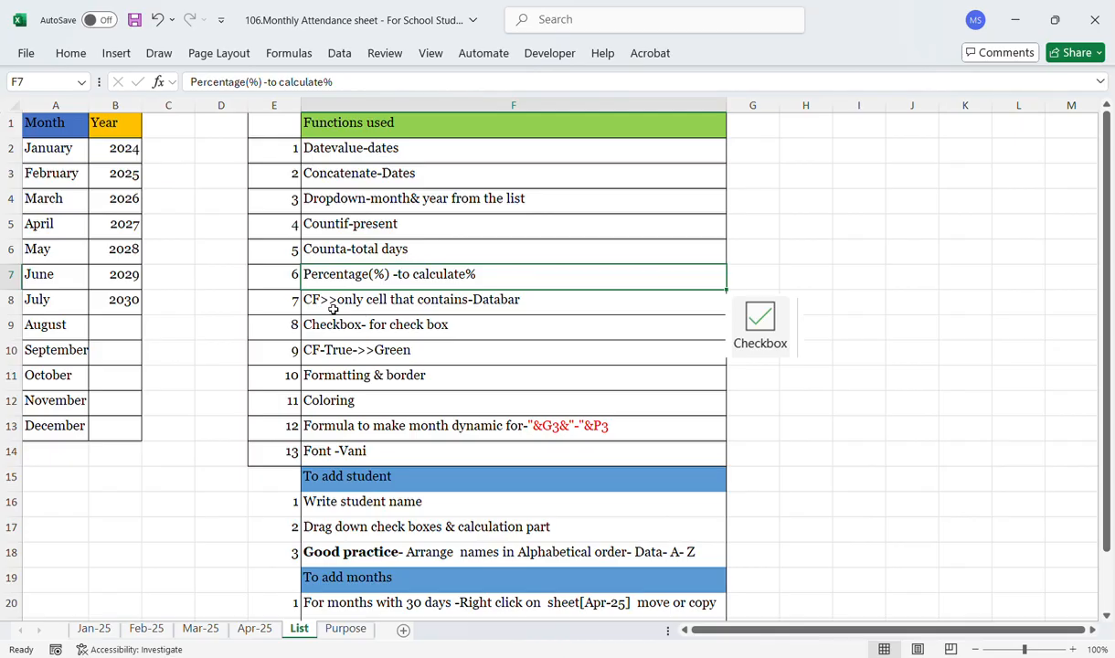
pyautogui.click(333, 307)
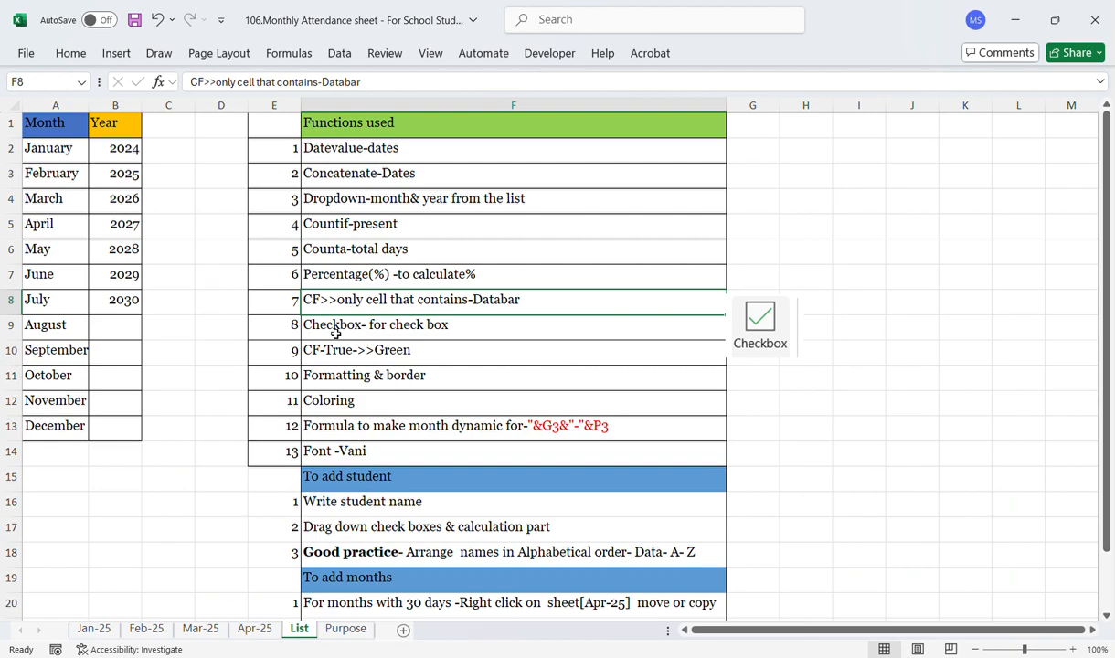
pyautogui.click(105, 629)
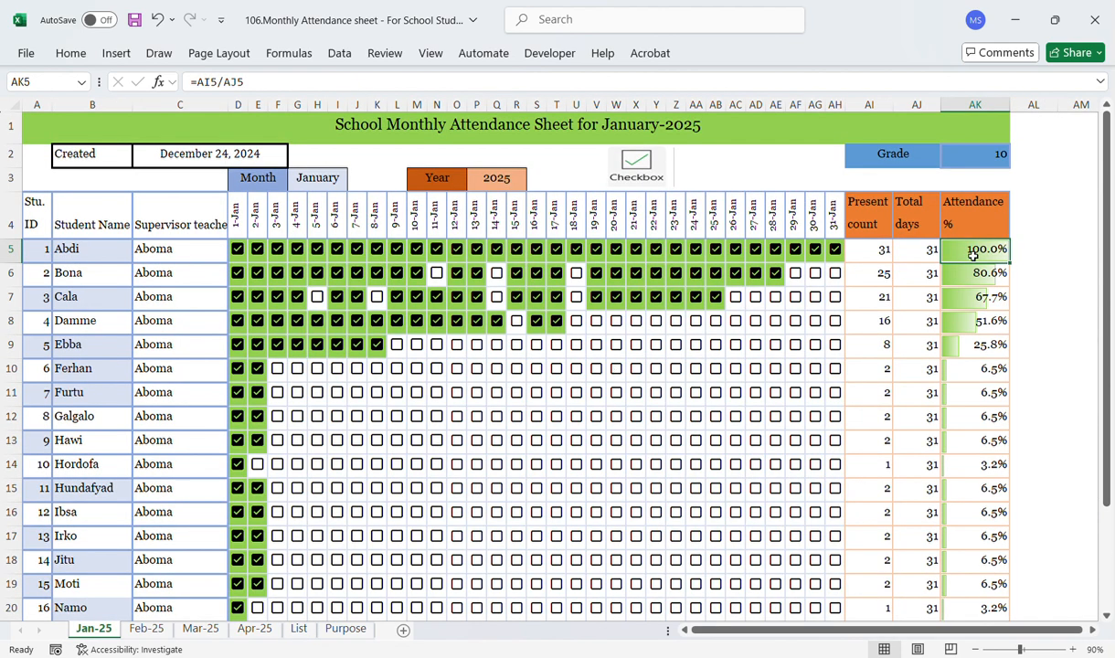
pyautogui.click(300, 629)
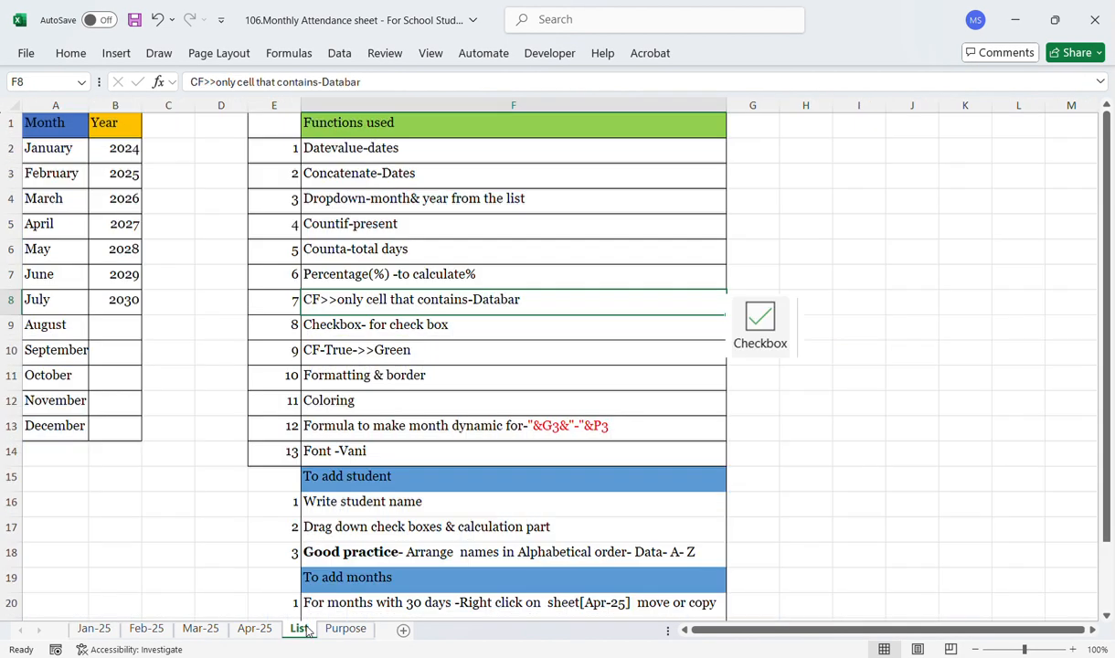
pyautogui.click(339, 324)
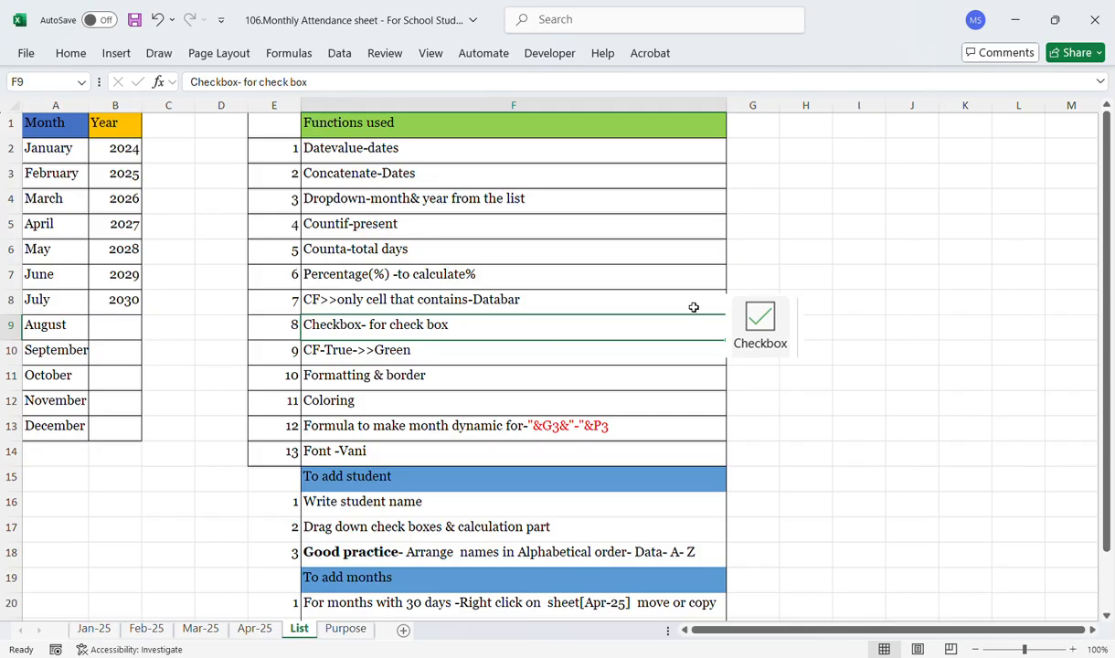
pyautogui.click(784, 314)
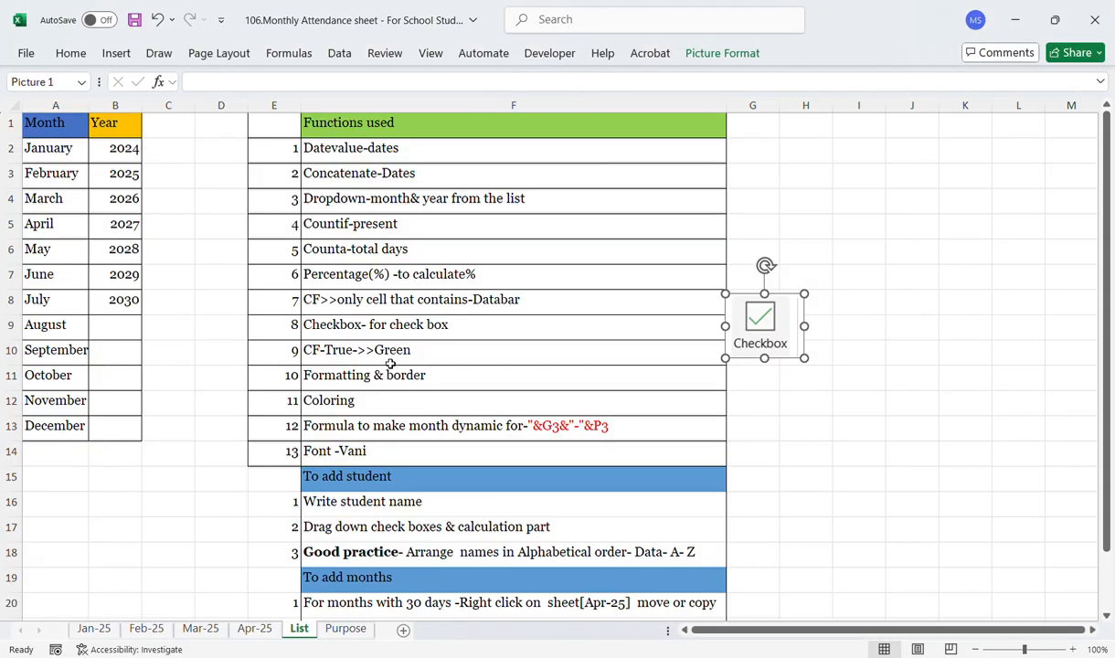
pyautogui.click(337, 323)
pyautogui.click(338, 361)
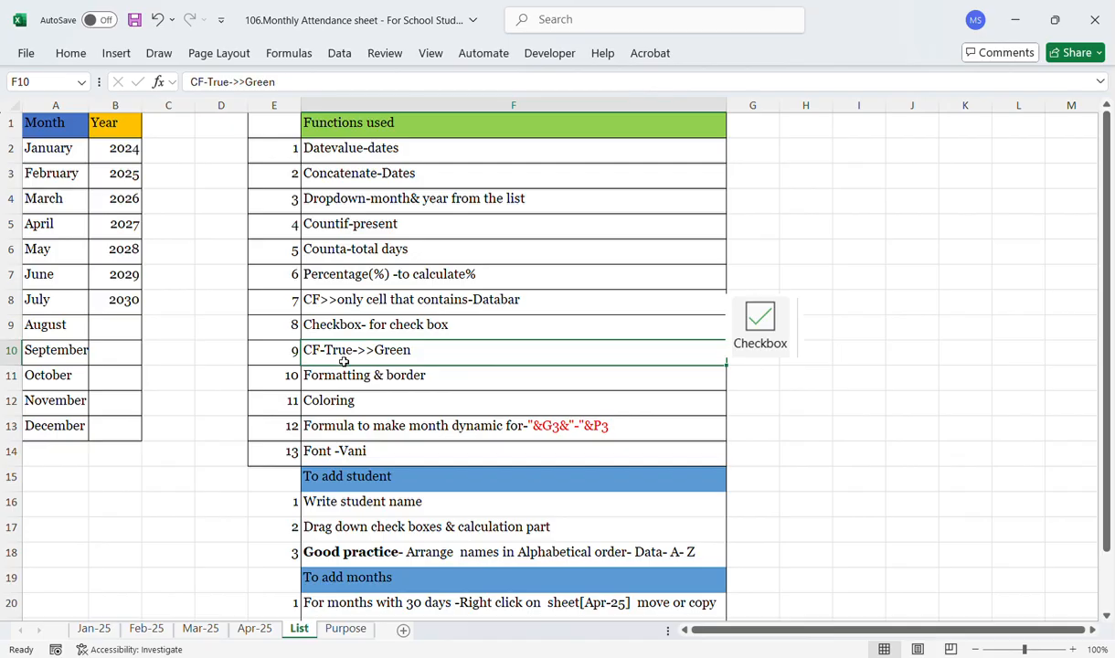
# Step: On Jan-25, tick the fifth student's 9-Jan attendance checkbox
pyautogui.click(94, 630)
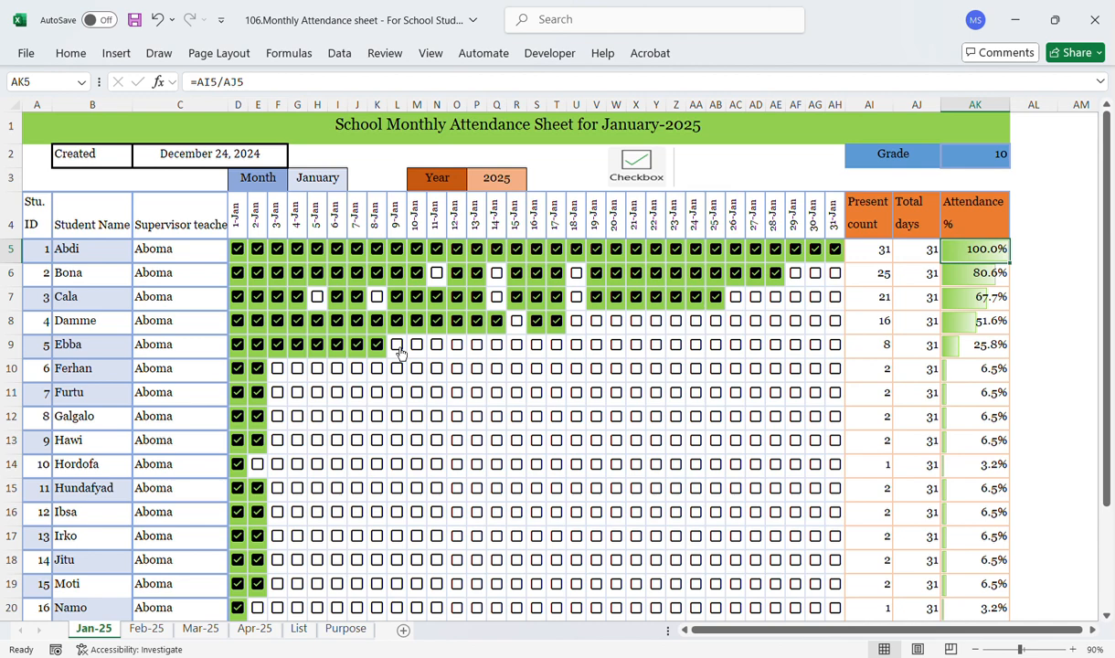
pyautogui.click(397, 345)
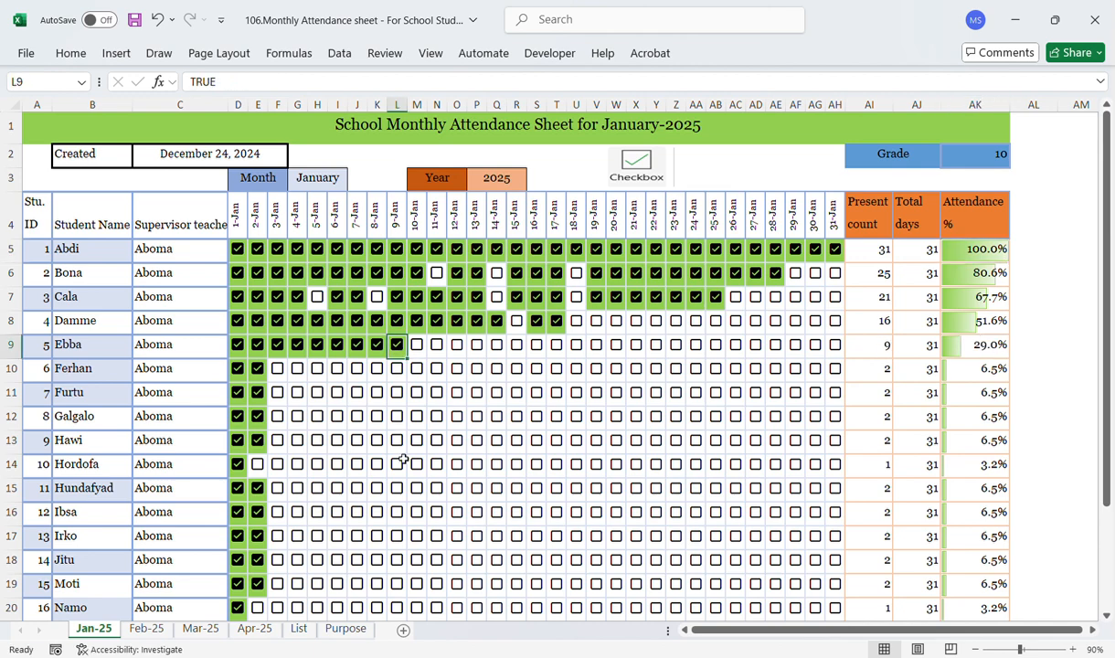
# Step: Review the Formatting & border and Coloring entries on the List sheet, then the Jan-25 month and year selectors
pyautogui.click(302, 629)
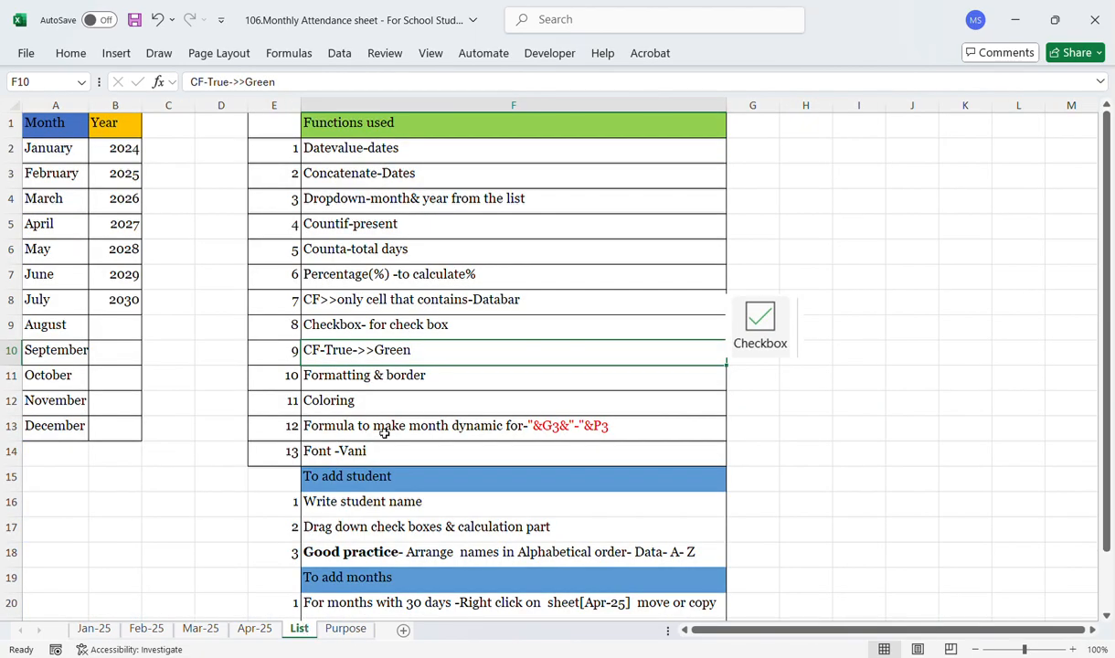
pyautogui.click(347, 385)
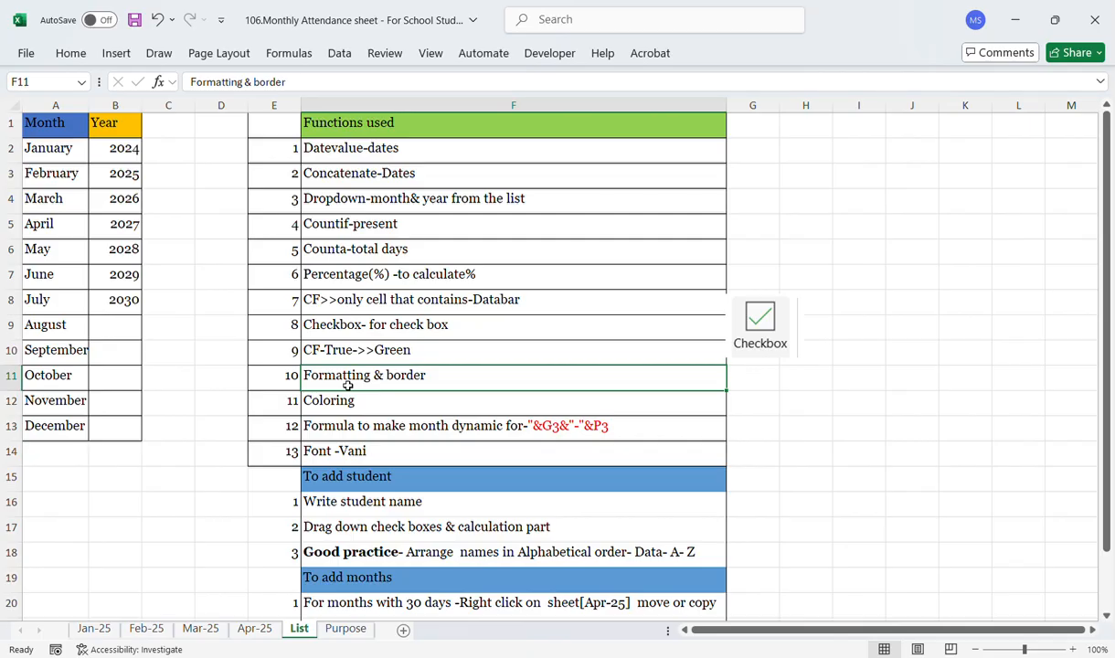
pyautogui.click(93, 629)
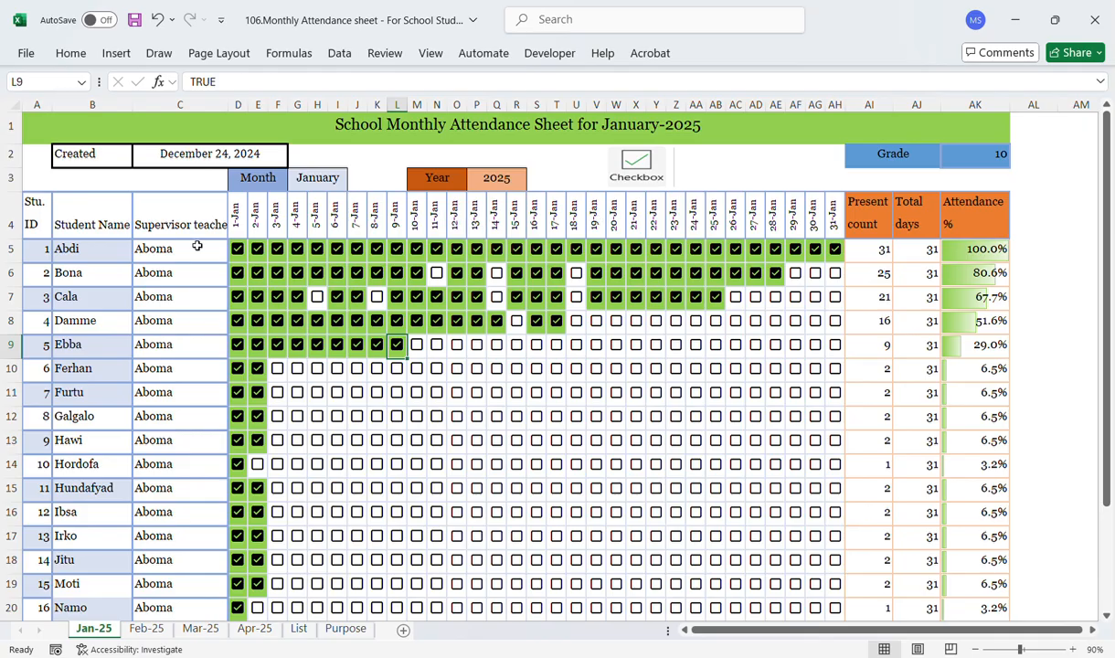
pyautogui.click(298, 628)
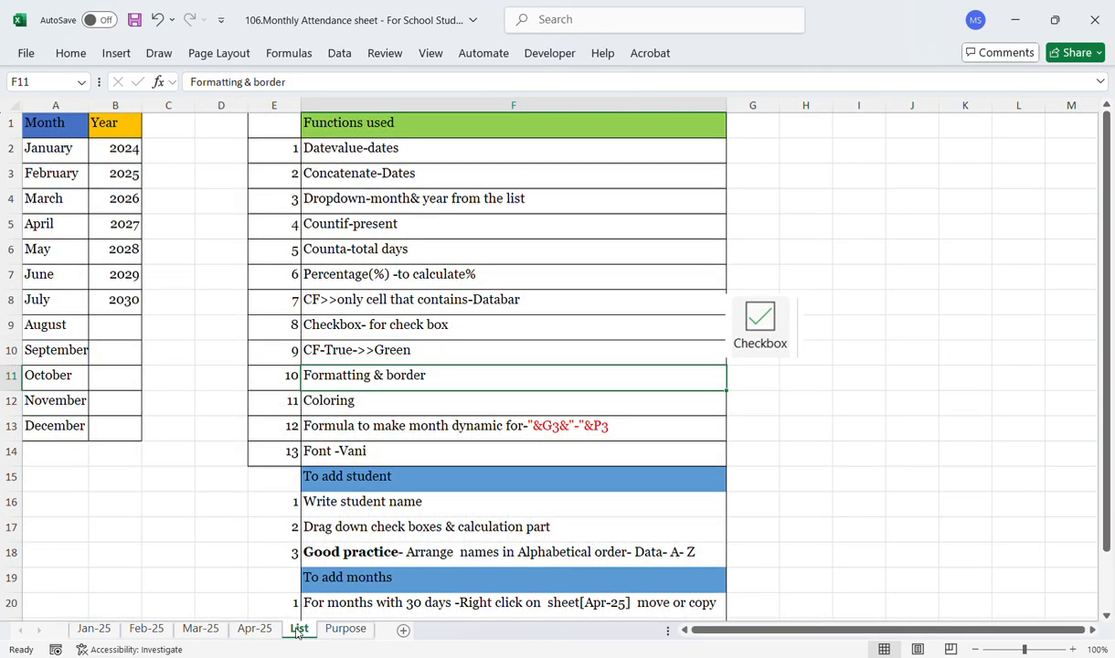
pyautogui.click(348, 412)
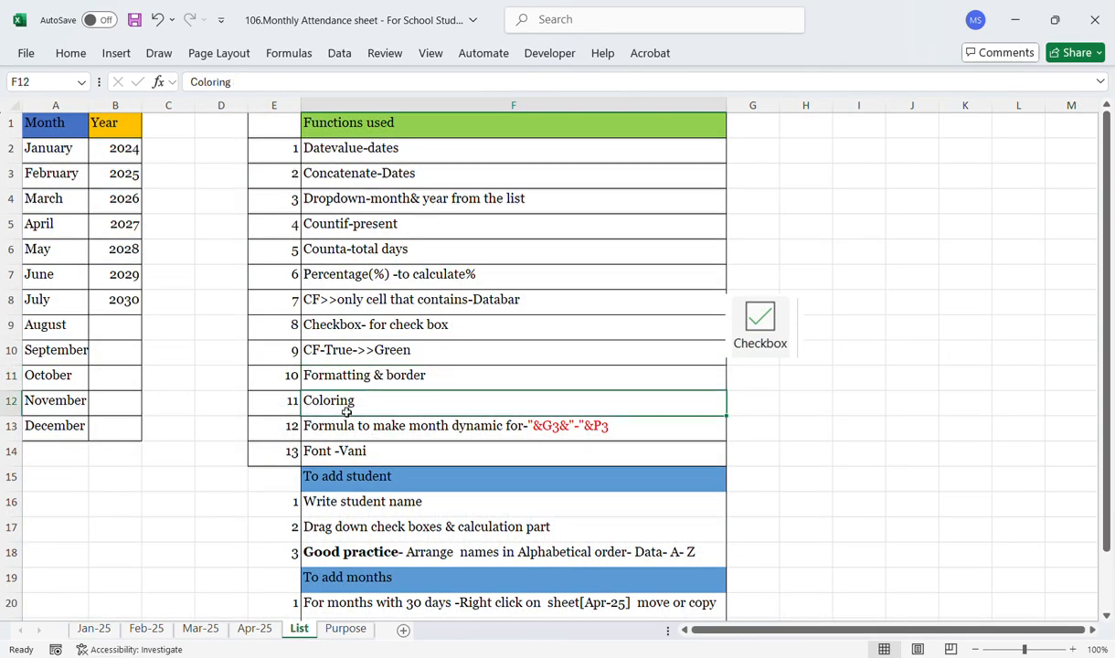
pyautogui.click(94, 628)
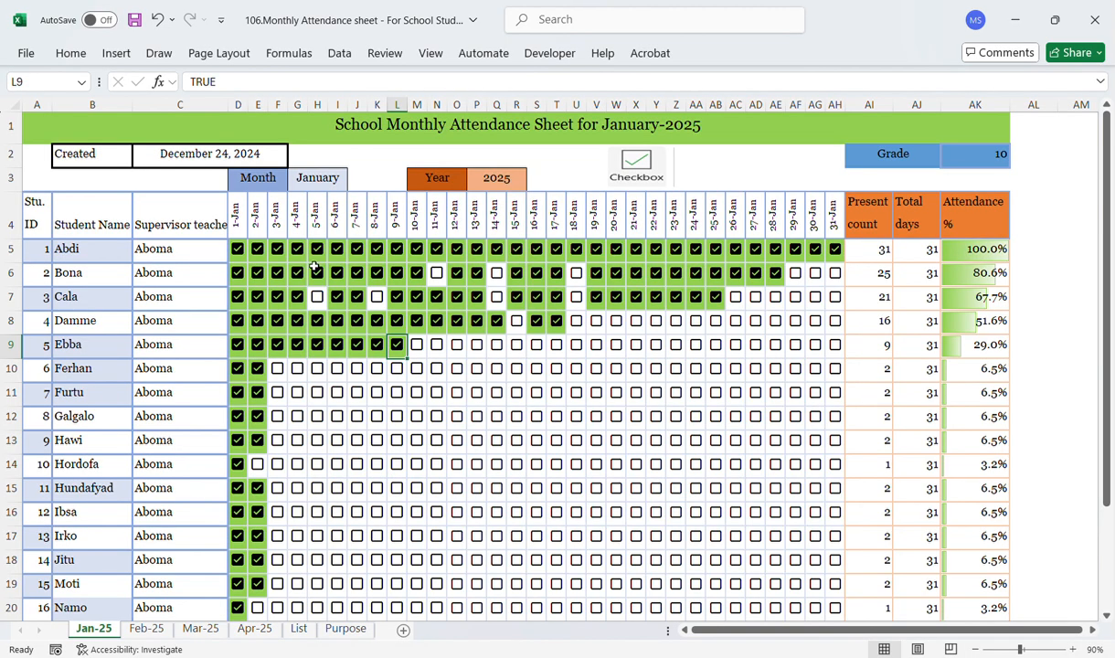
pyautogui.click(265, 175)
pyautogui.click(313, 182)
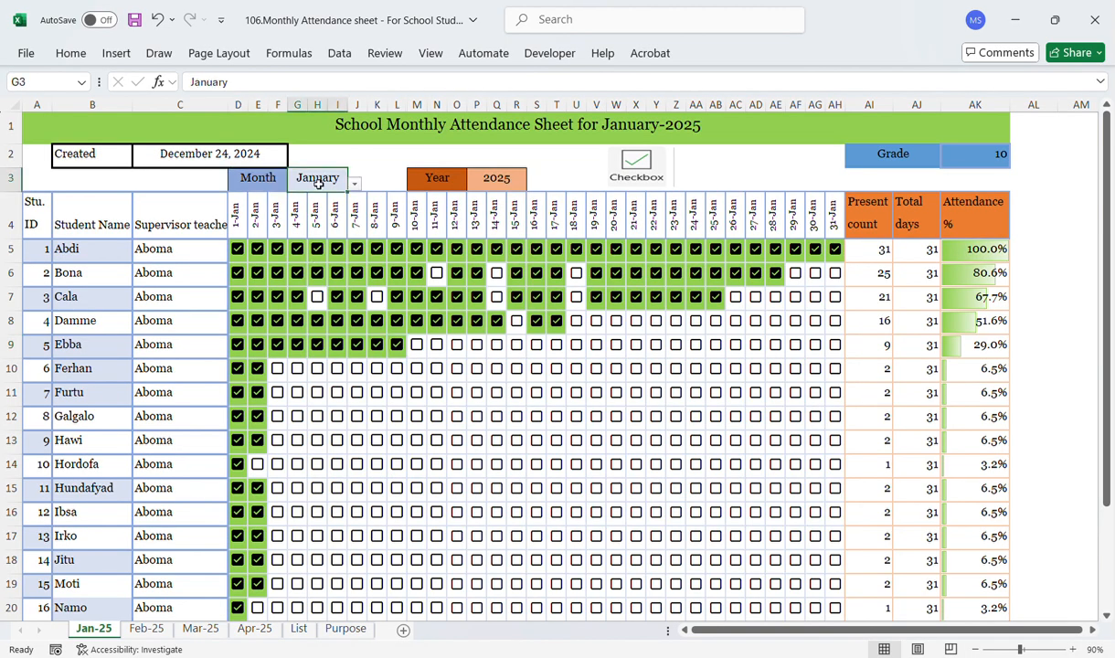
pyautogui.click(438, 175)
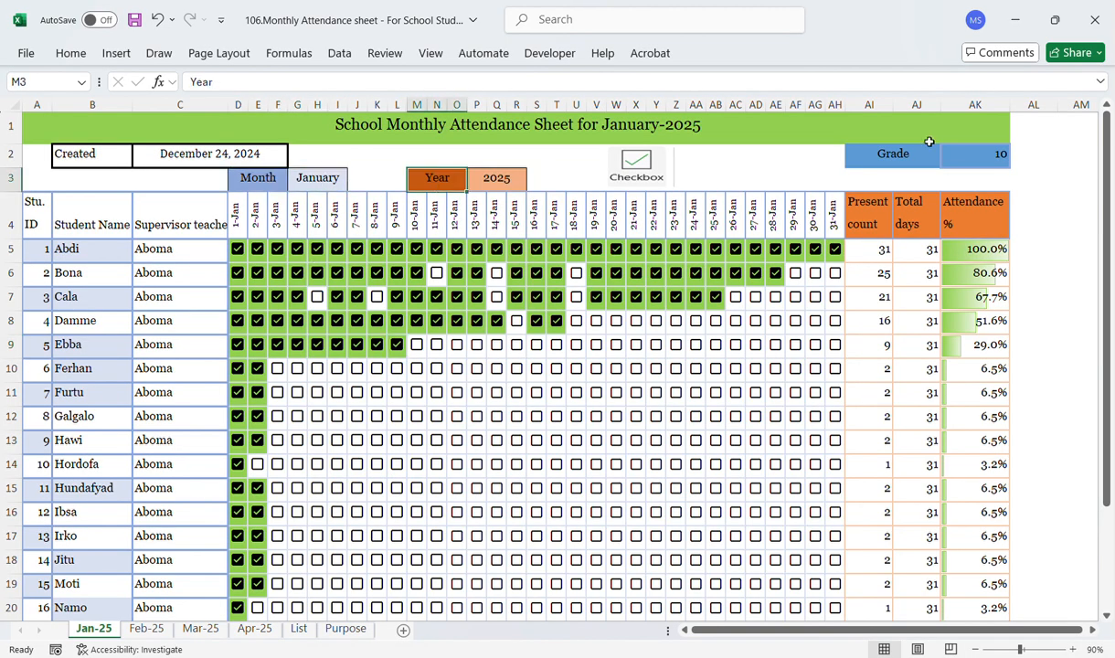
# Step: Inspect the Grade cell on Jan-25 and the month-formula entry in the List sheet's functions list
pyautogui.click(870, 151)
pyautogui.click(970, 157)
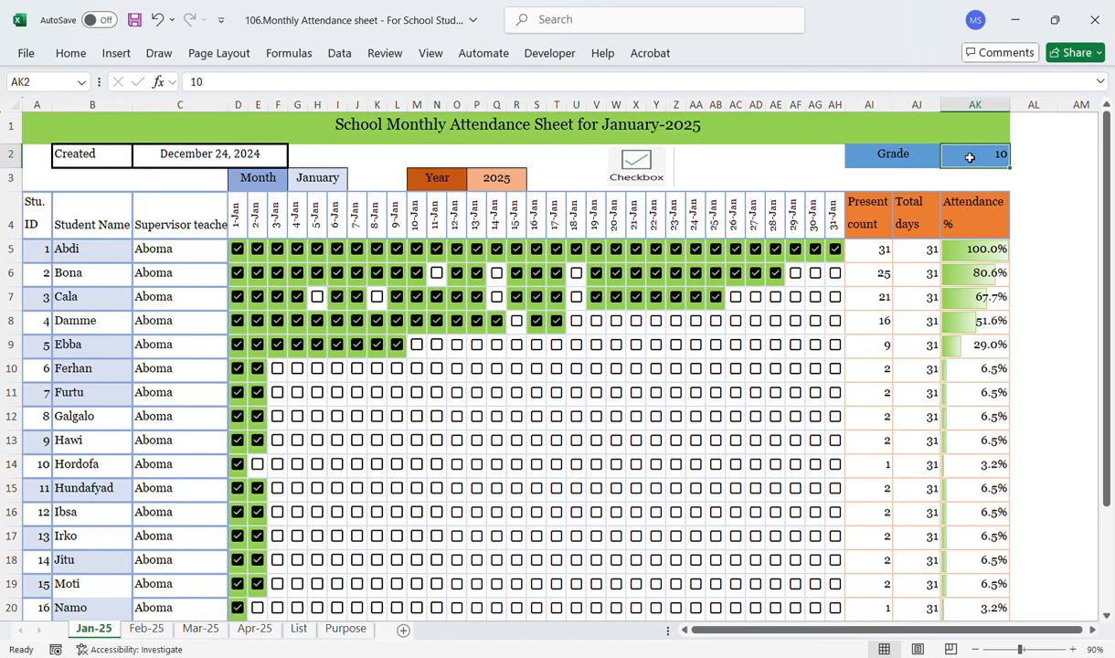
pyautogui.click(300, 629)
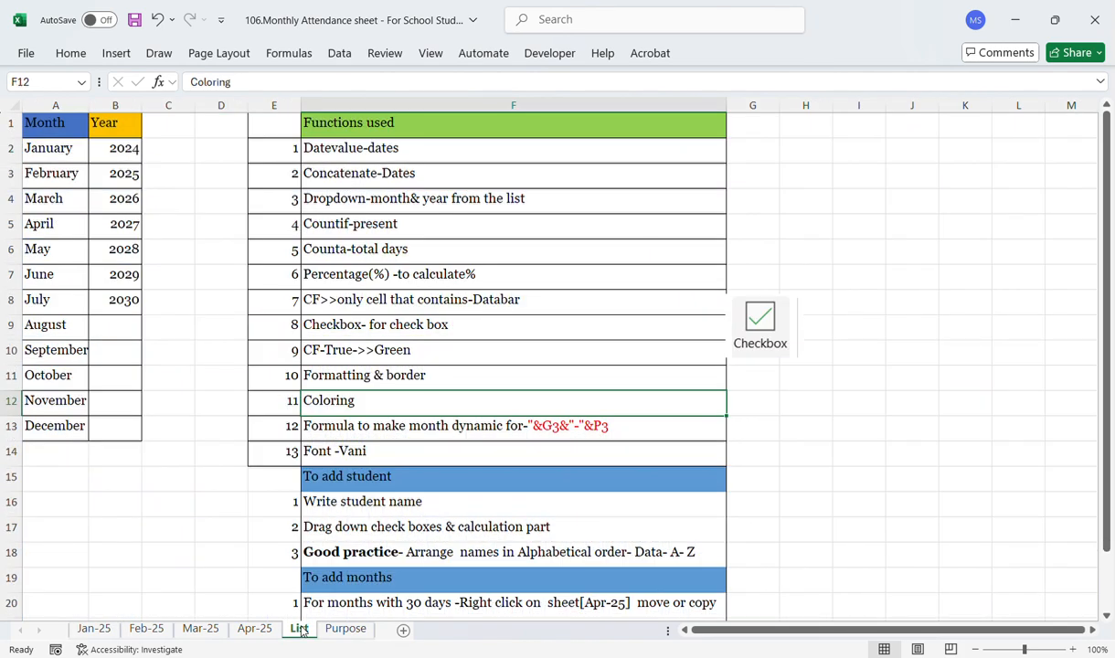
pyautogui.click(332, 427)
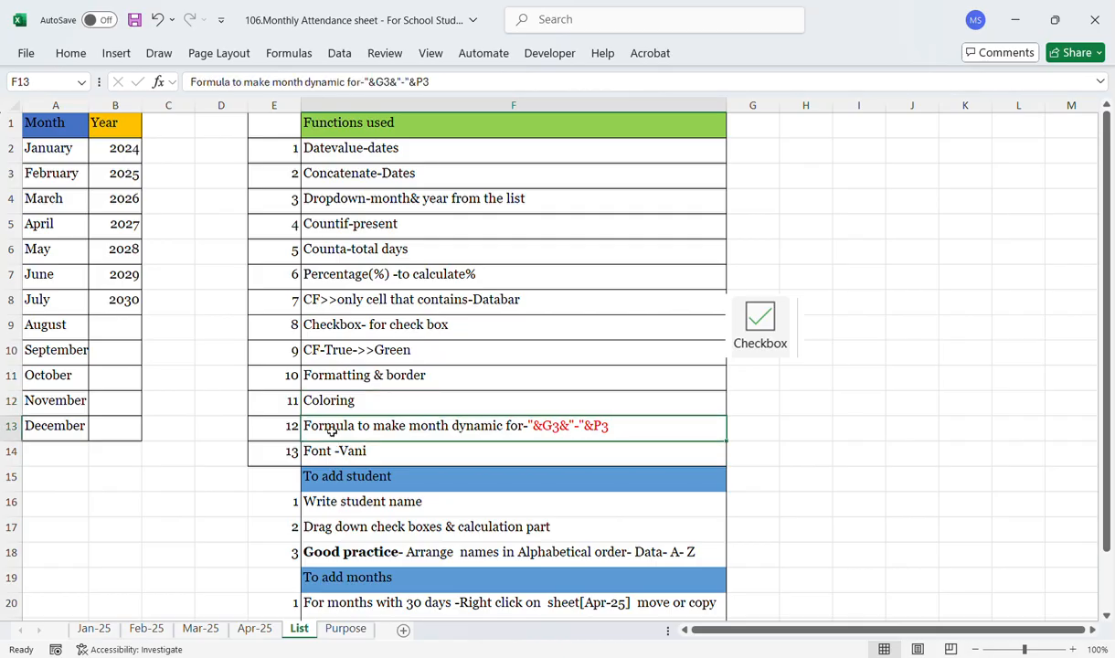
# Step: On Jan-25, switch the month selector to June, then back to January
pyautogui.click(94, 629)
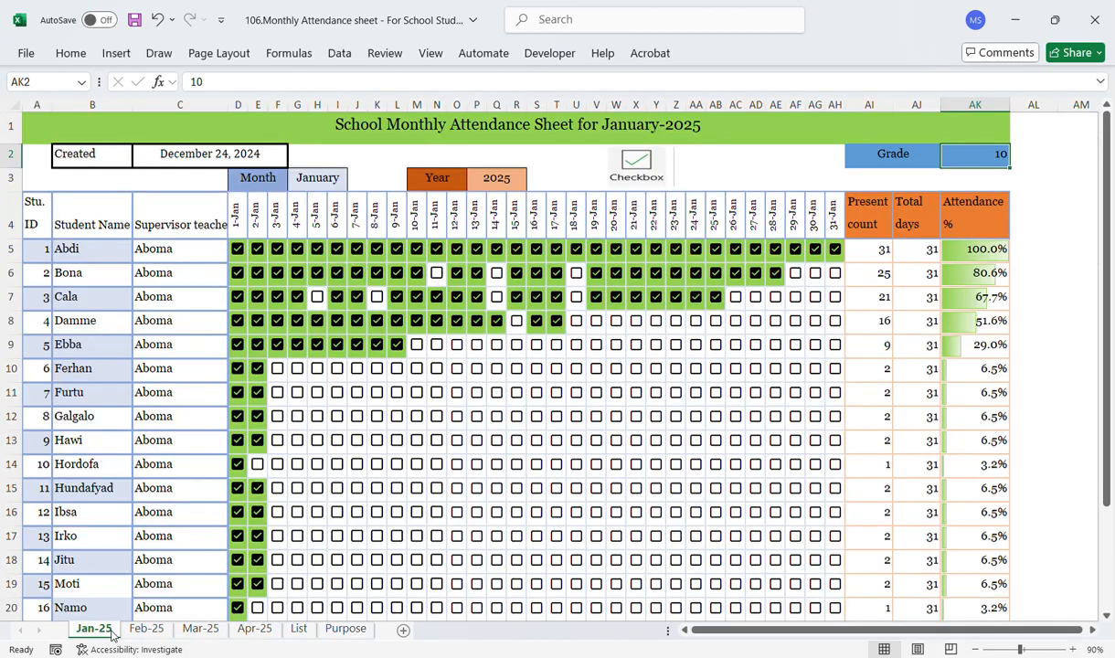
pyautogui.click(294, 177)
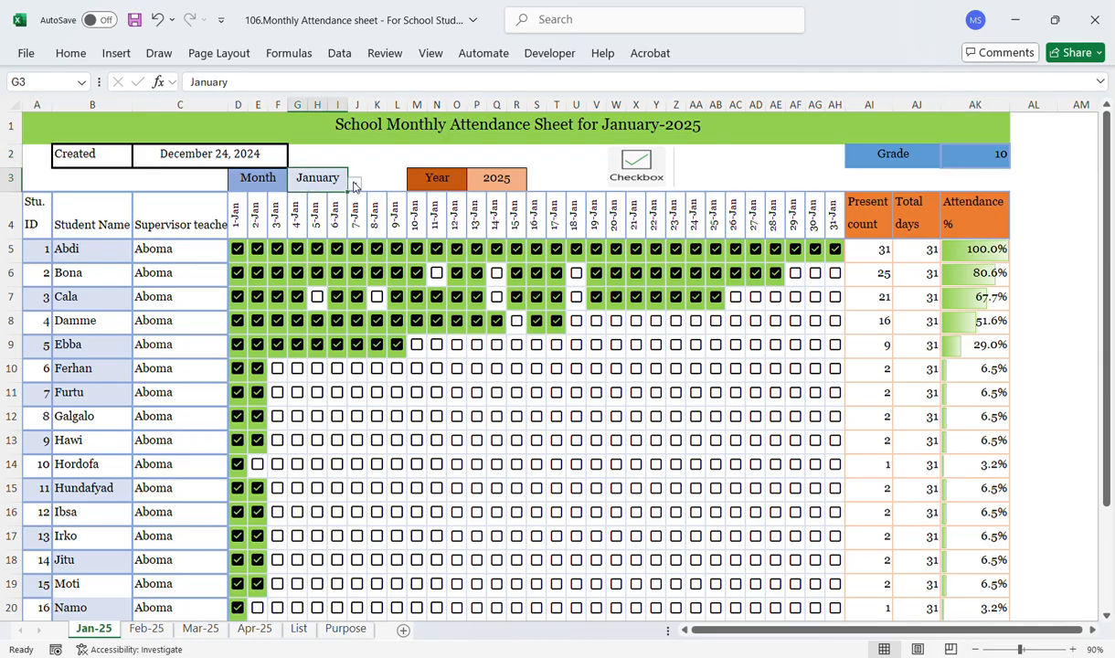
pyautogui.click(355, 186)
pyautogui.click(292, 262)
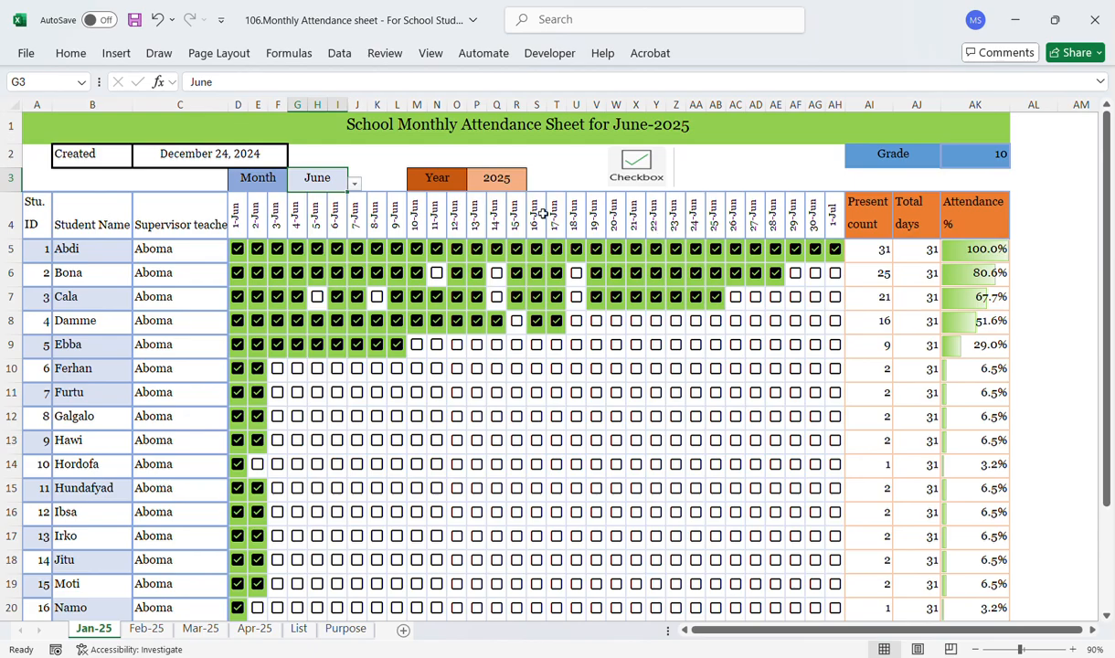
pyautogui.click(355, 186)
pyautogui.click(305, 196)
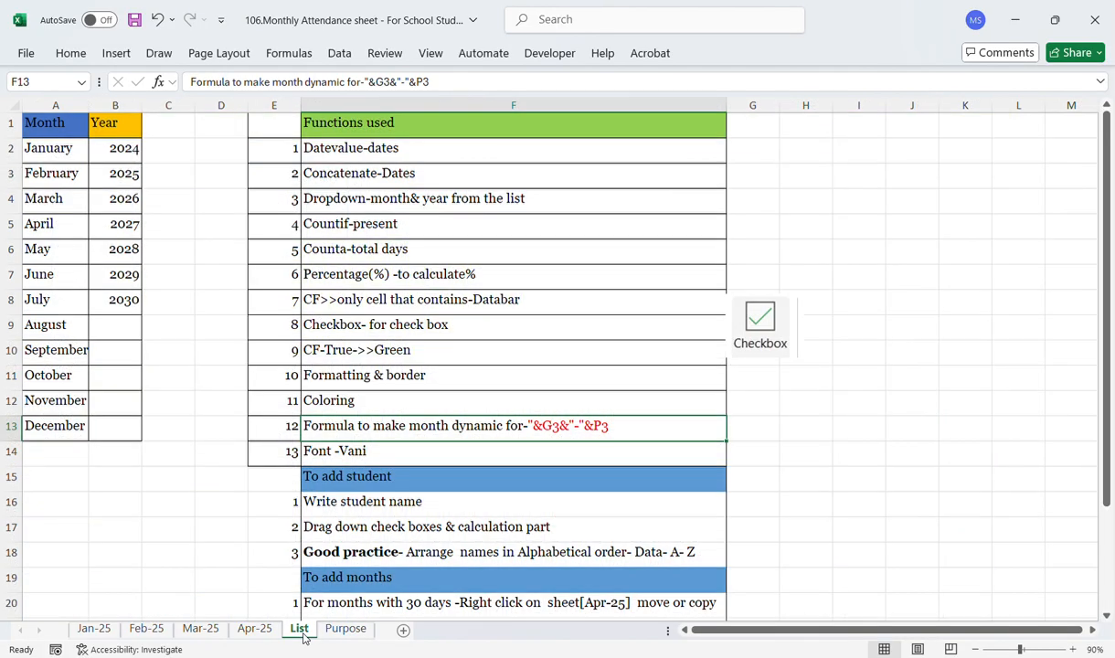
# Step: Review the Font entry and the To add student instructions on the List sheet
pyautogui.click(299, 629)
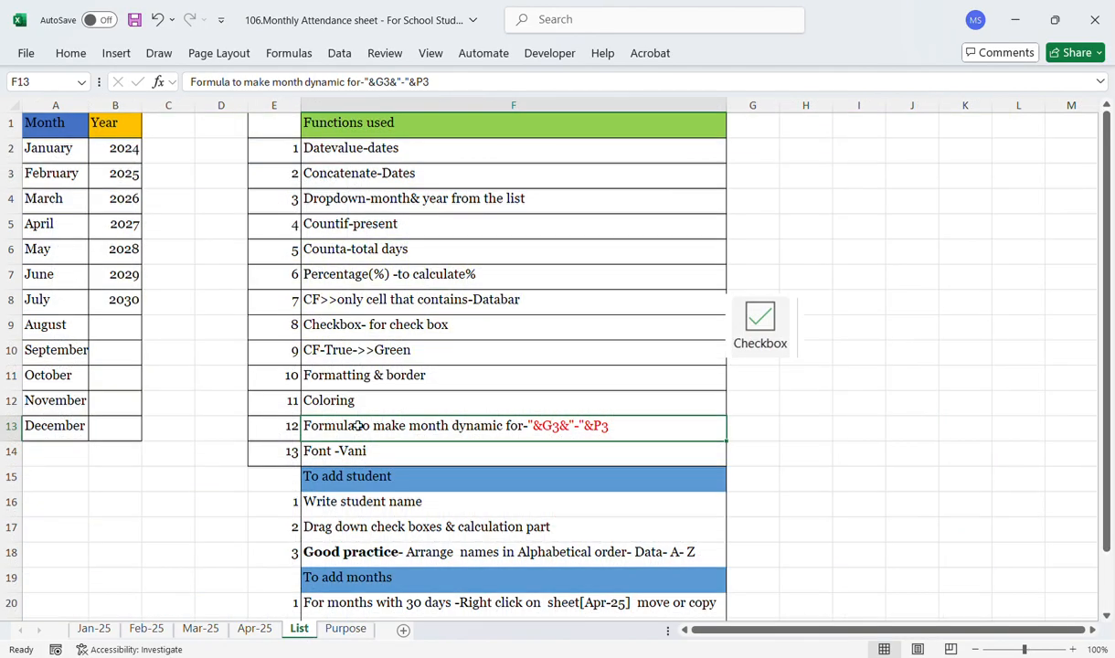
pyautogui.click(318, 443)
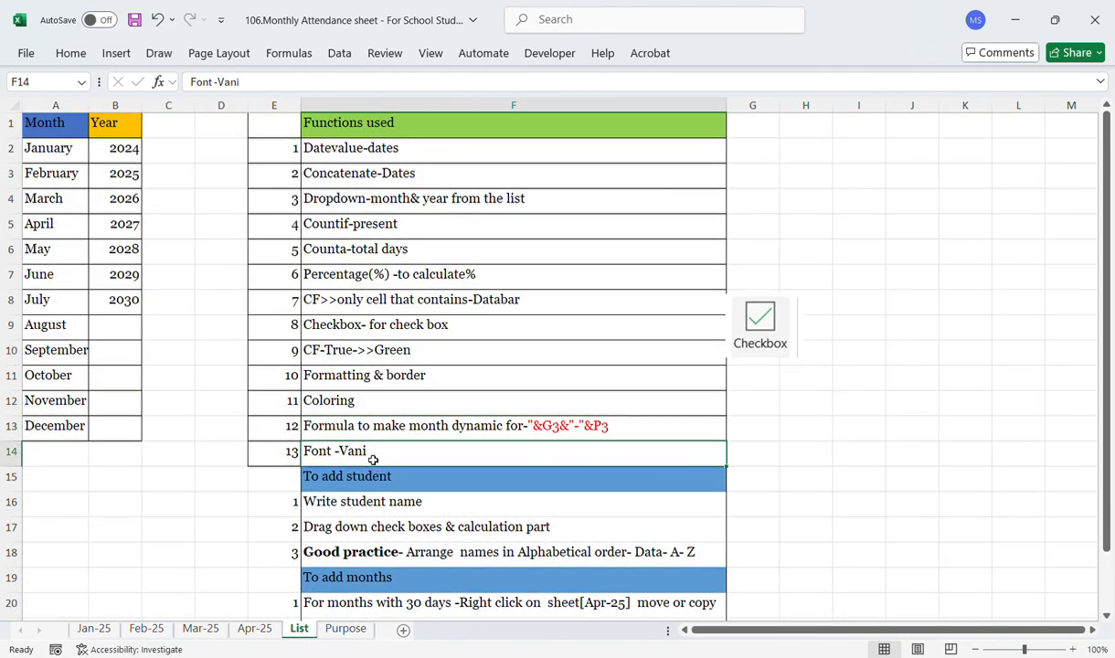
pyautogui.click(81, 57)
pyautogui.click(221, 508)
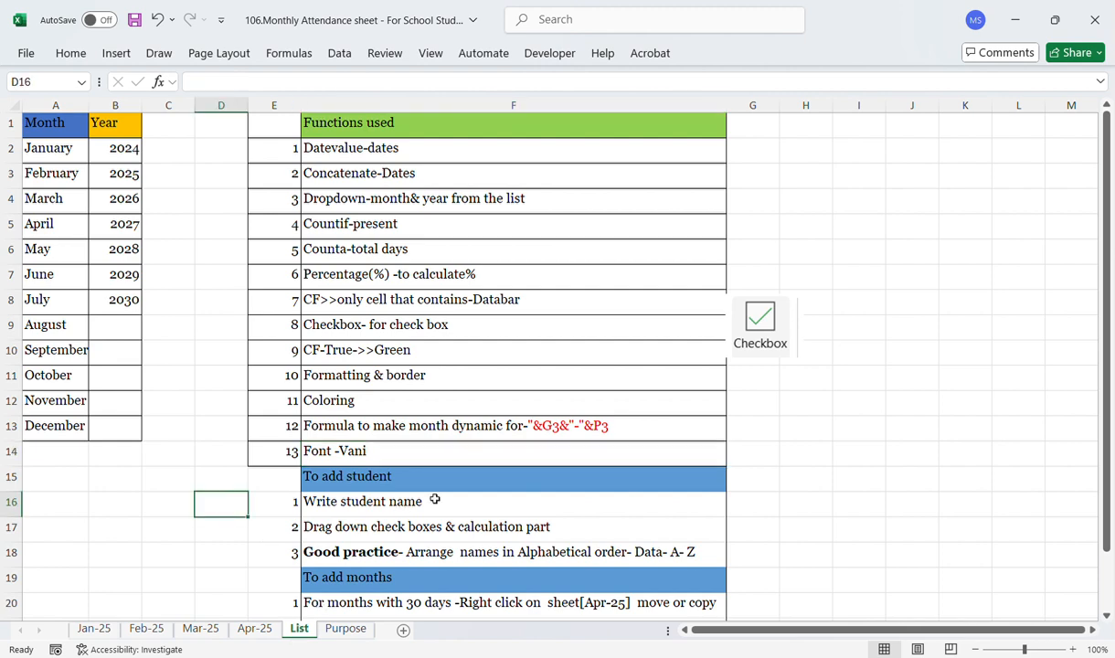
pyautogui.click(409, 479)
pyautogui.click(350, 512)
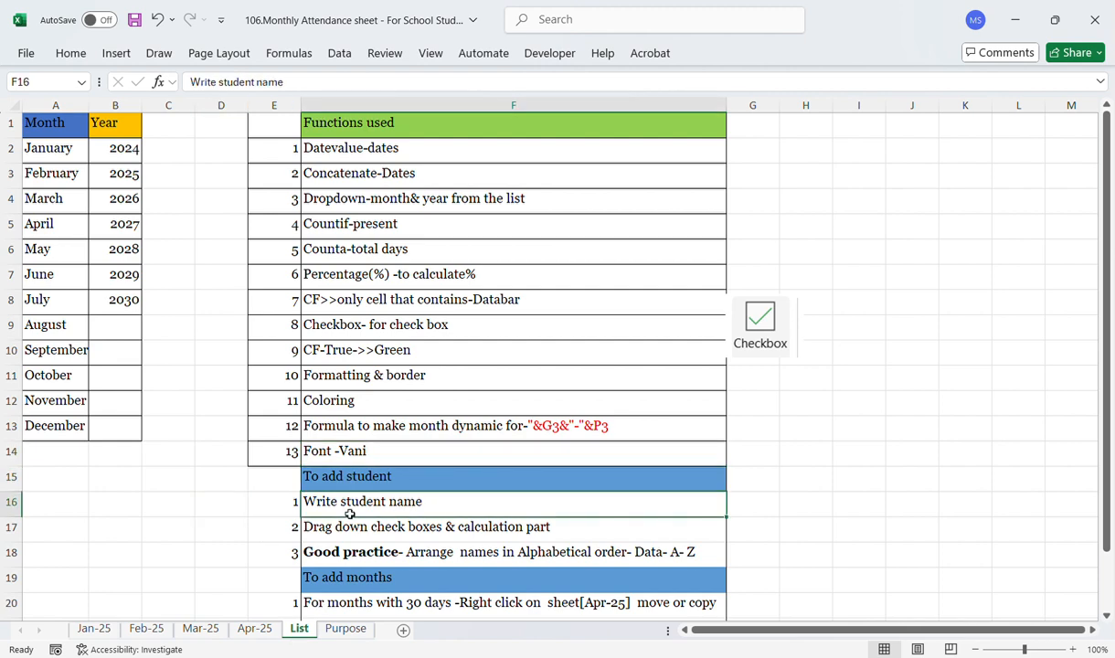
pyautogui.click(337, 538)
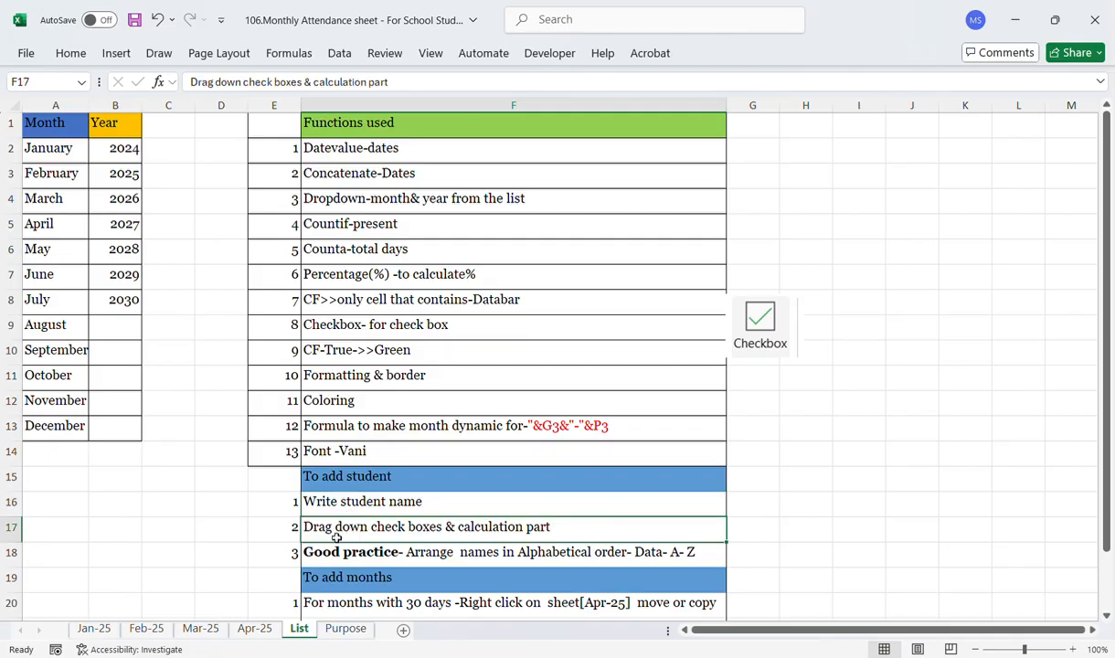
# Step: Fill the last student's checkbox and calculation row D24:AK24 down into row 25, then undo the fill
pyautogui.click(107, 630)
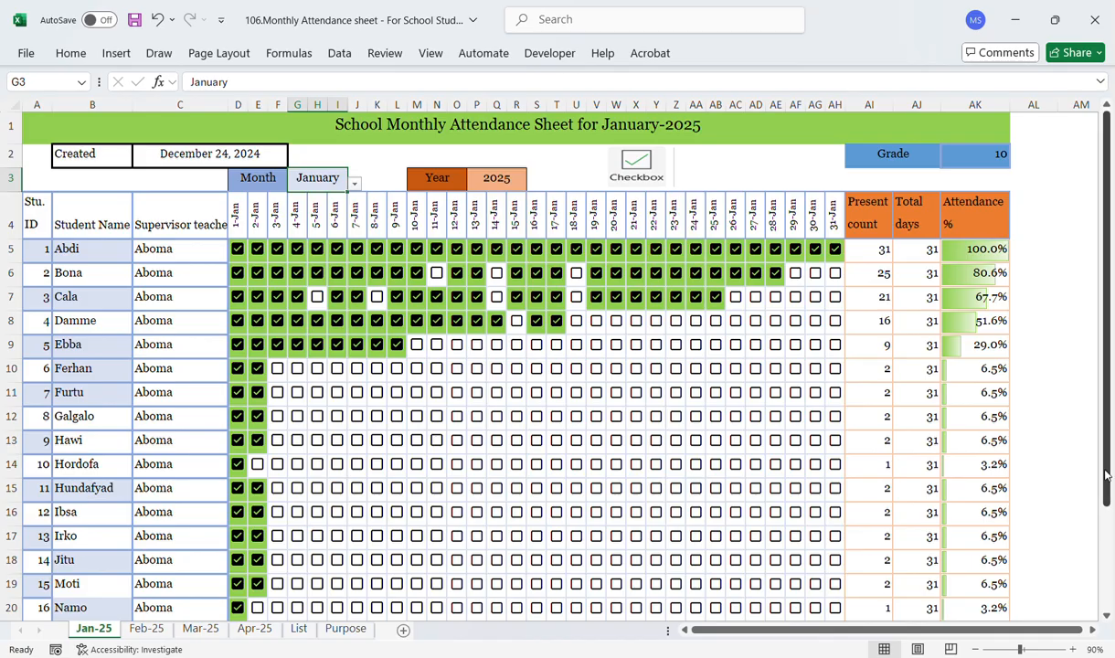
pyautogui.moveTo(1106, 481); pyautogui.dragTo(1108, 585)
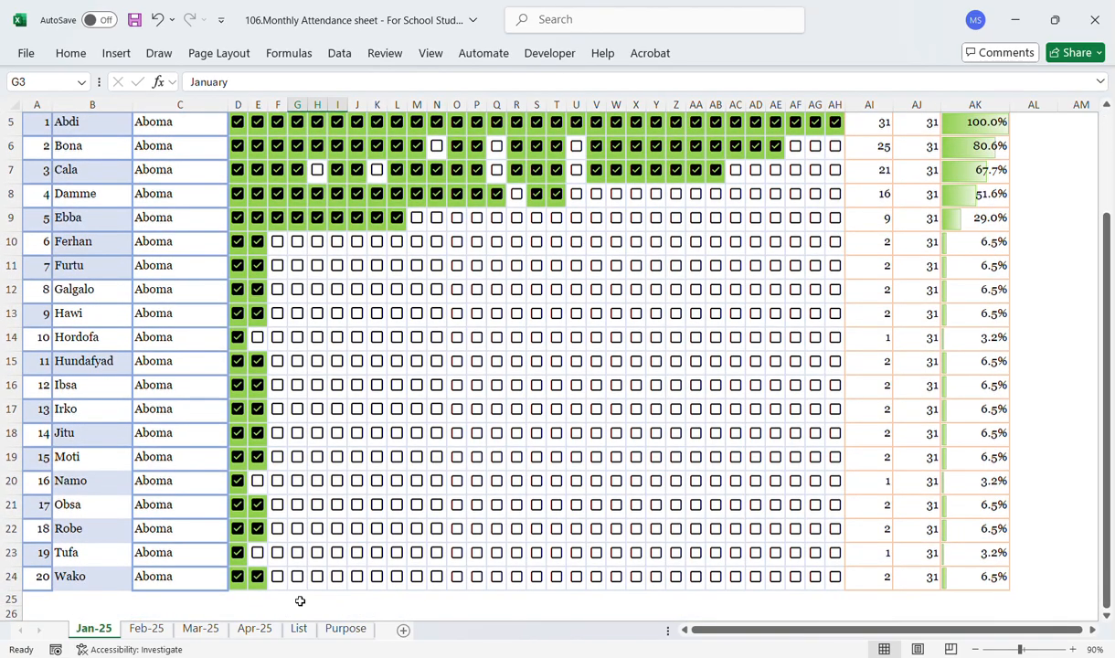
pyautogui.click(72, 599)
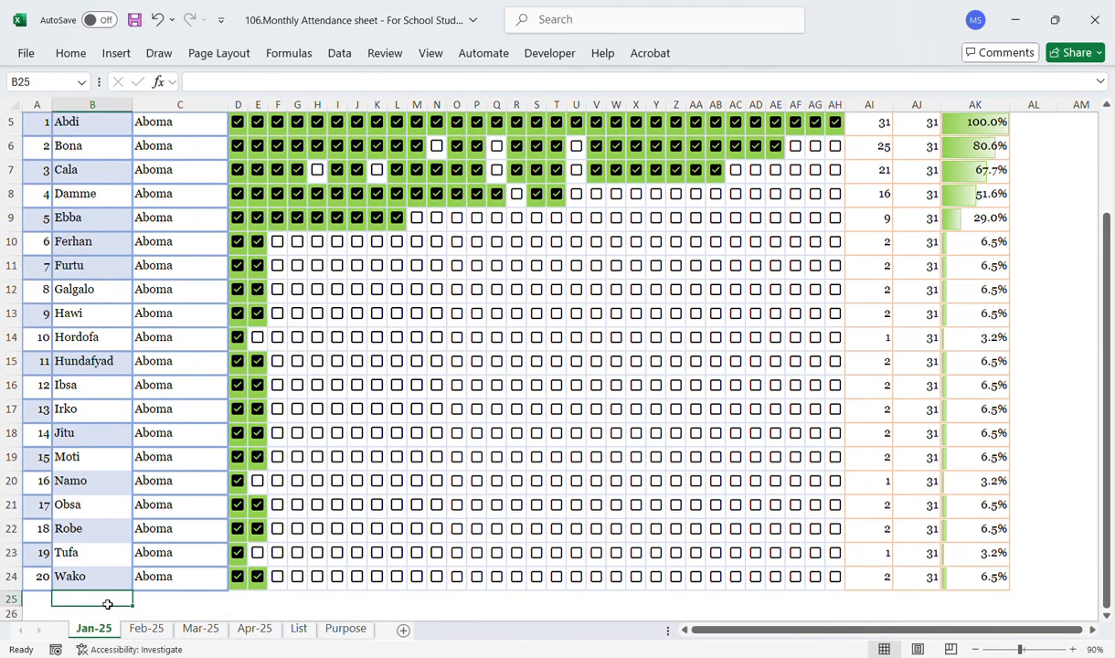
pyautogui.click(155, 601)
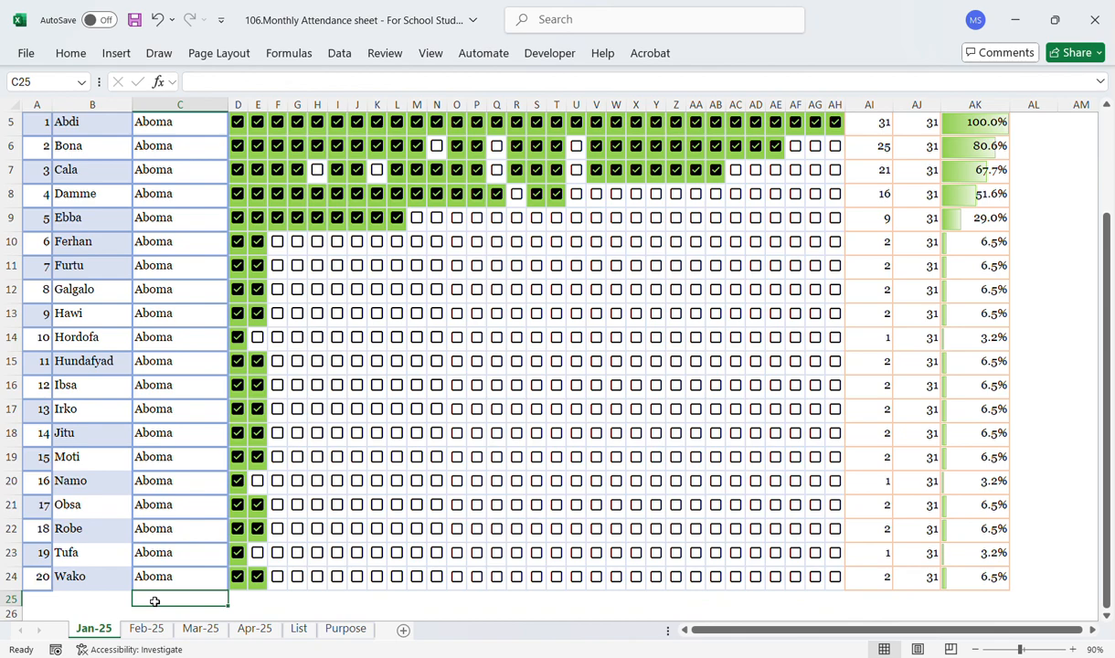
pyautogui.click(207, 585)
pyautogui.press('Right')
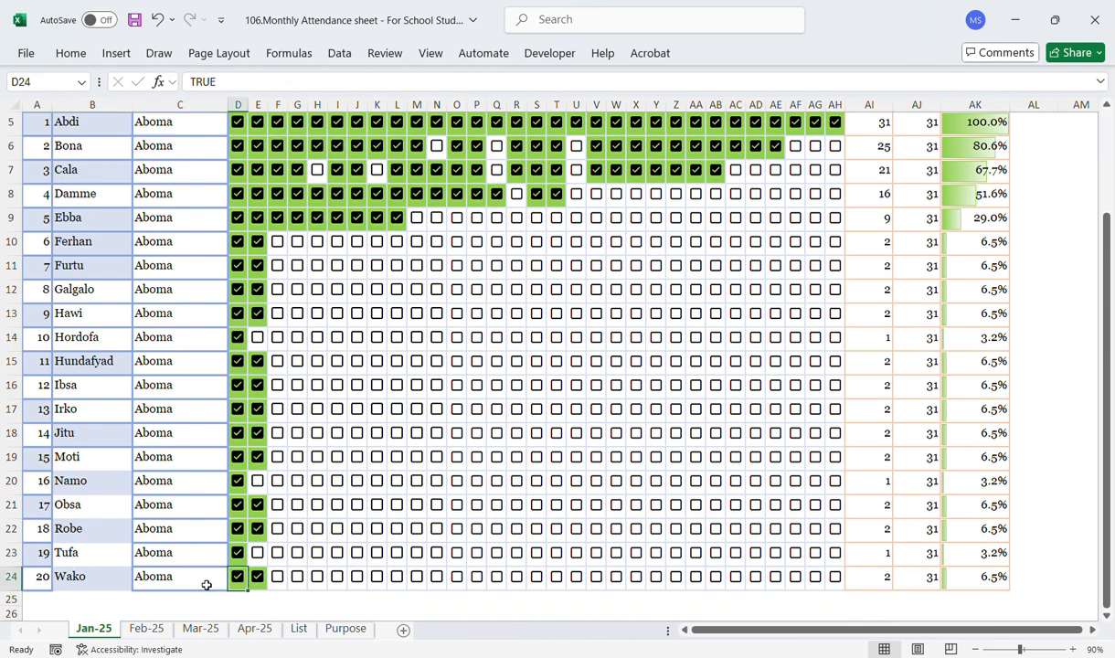
pyautogui.hotkey('shift', 'Right')
pyautogui.hotkey('shift', 'Right')
pyautogui.hotkey('shift', 'Right')
pyautogui.hotkey('shift', 'Right')
pyautogui.hotkey('shift', 'Right')
pyautogui.hotkey('shift', 'Right')
pyautogui.hotkey('shift', 'Right')
pyautogui.hotkey('shift', 'Right')
pyautogui.hotkey('shift', 'Right')
pyautogui.hotkey('shift', 'Right')
pyautogui.hotkey('shift', 'Right')
pyautogui.hotkey('shift', 'Right')
pyautogui.hotkey('shift', 'Right')
pyautogui.hotkey('shift', 'Right')
pyautogui.hotkey('shift', 'Right')
pyautogui.hotkey('shift', 'Right')
pyautogui.hotkey('shift', 'Right')
pyautogui.hotkey('shift', 'Right')
pyautogui.hotkey('shift', 'Right')
pyautogui.hotkey('shift', 'Right')
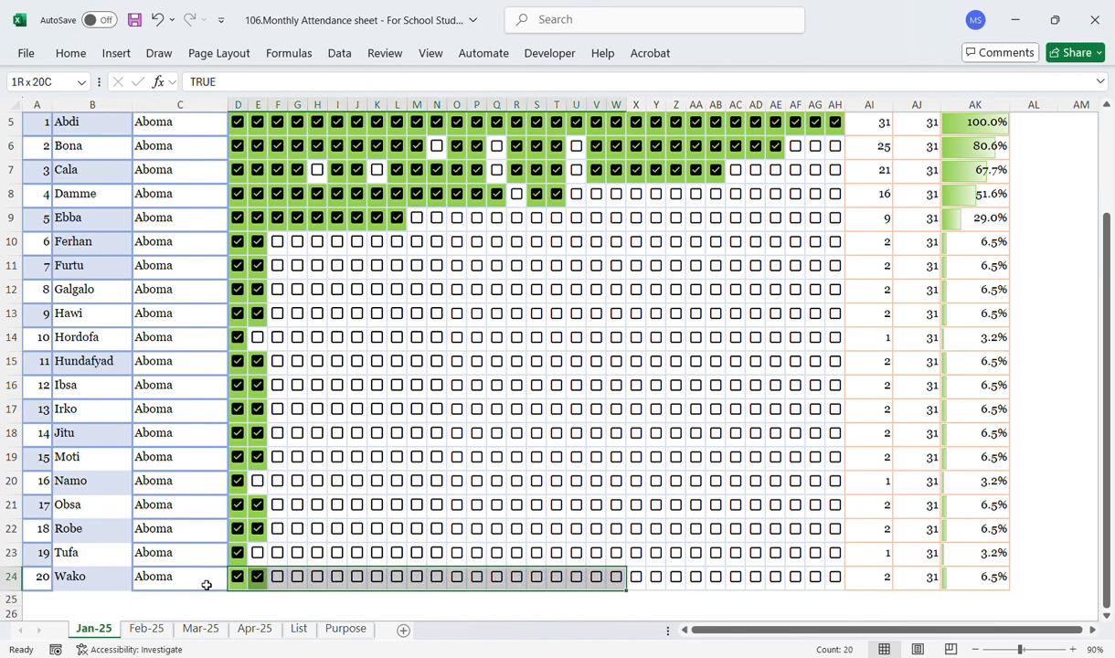
pyautogui.hotkey('shift', 'Right')
pyautogui.hotkey('shift', 'Right')
pyautogui.hotkey('shift', 'Right')
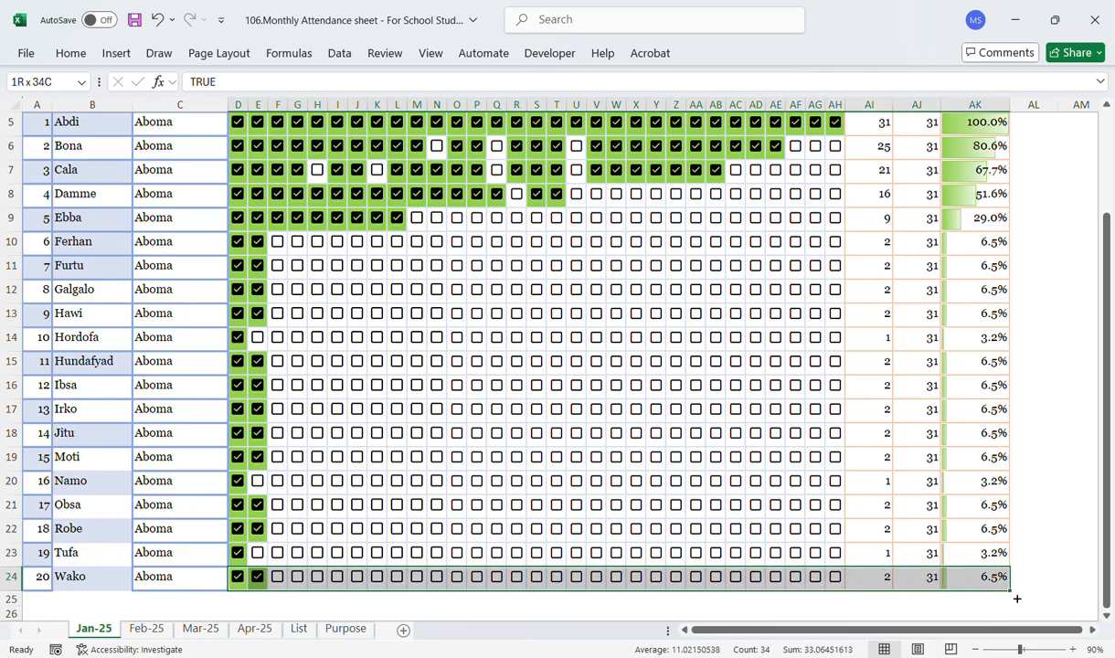
pyautogui.moveTo(1011, 592)
pyautogui.mouseDown()
pyautogui.moveTo(1015, 625)
pyautogui.moveTo(1014, 613)
pyautogui.mouseUp()
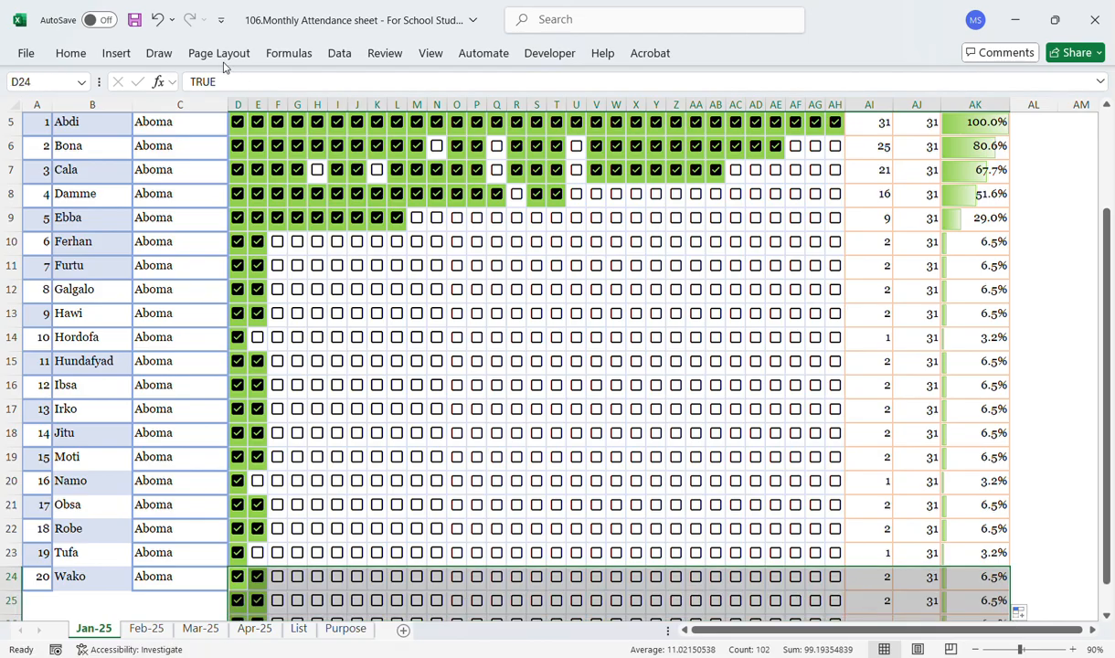
pyautogui.click(159, 20)
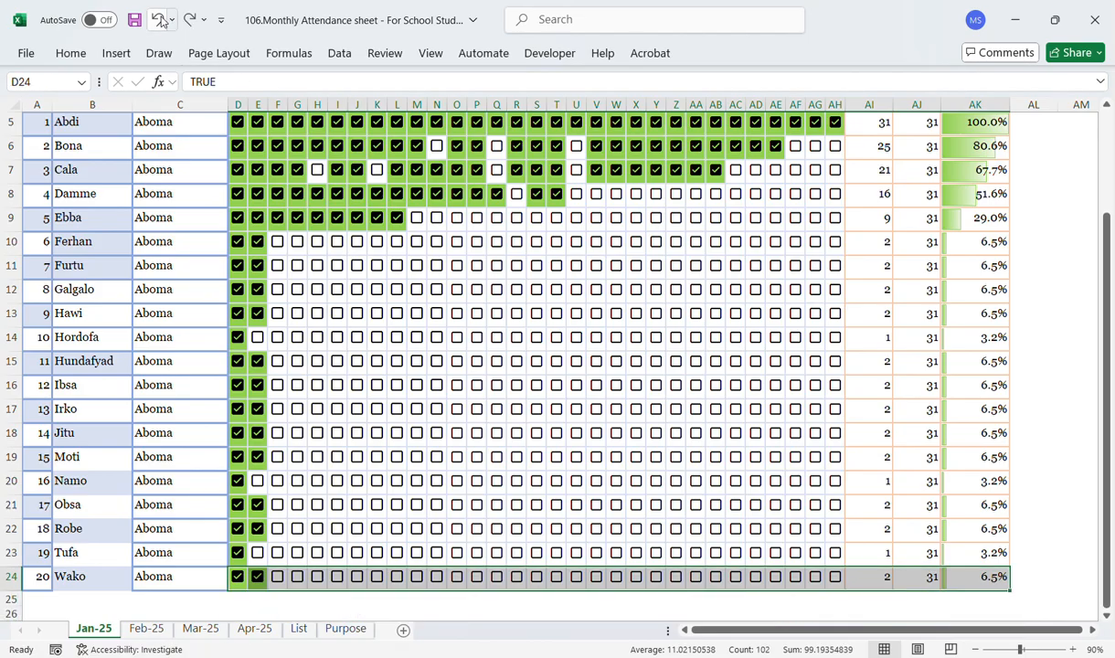
# Step: Review the Good practice entry about sorting names alphabetically on the List sheet
pyautogui.click(299, 629)
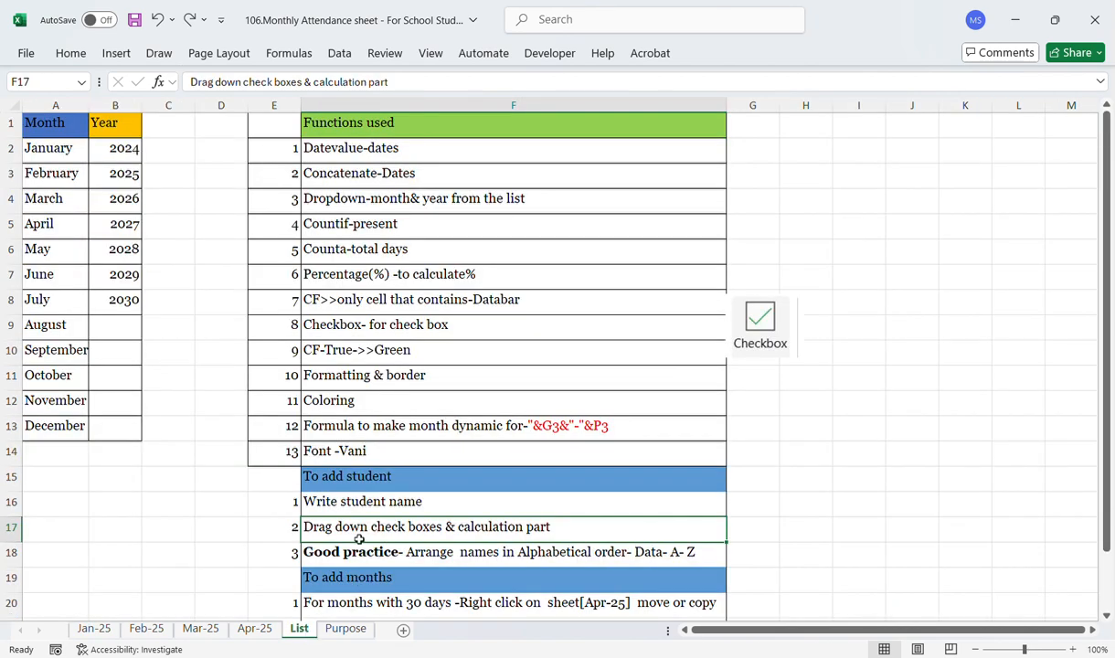
pyautogui.press('Down')
pyautogui.press('Down')
pyautogui.press('Down')
pyautogui.press('Down')
pyautogui.press('Down')
pyautogui.press('Down')
pyautogui.press('Down')
pyautogui.press('Down')
pyautogui.press('Down')
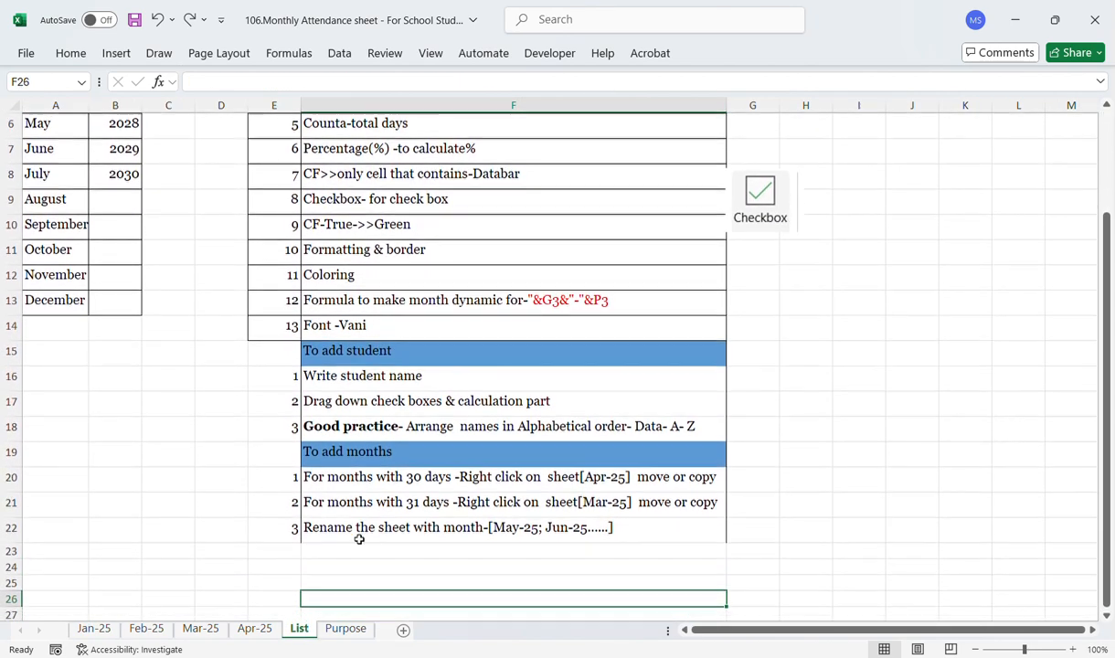
pyautogui.click(359, 433)
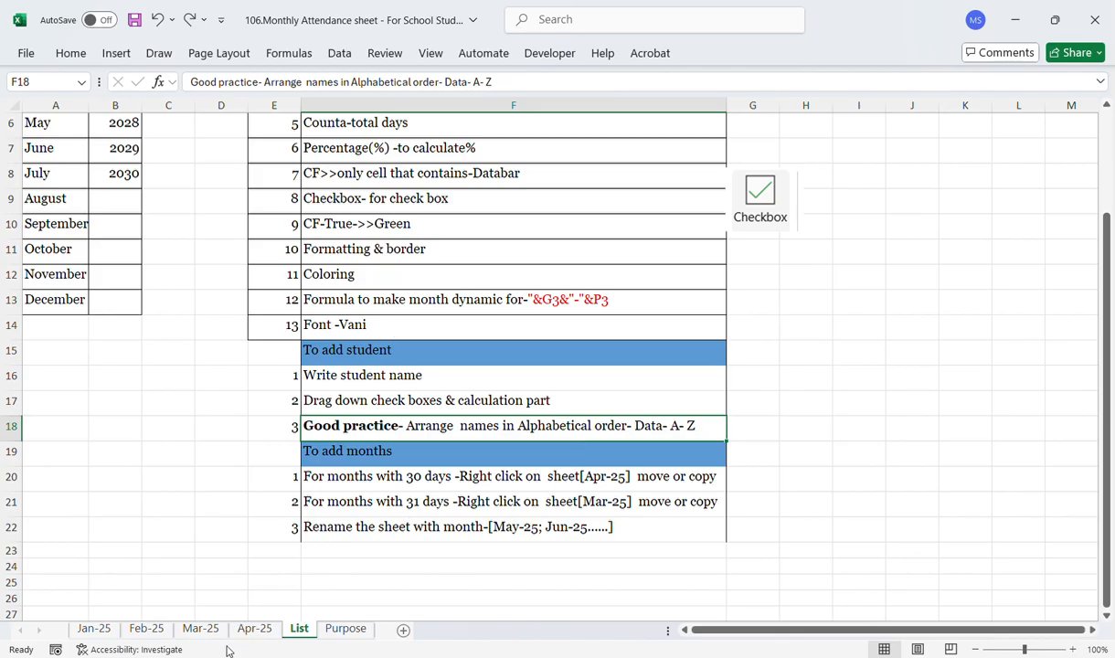
# Step: Review the To add months heading and the 30-day month instruction on the List sheet
pyautogui.click(107, 633)
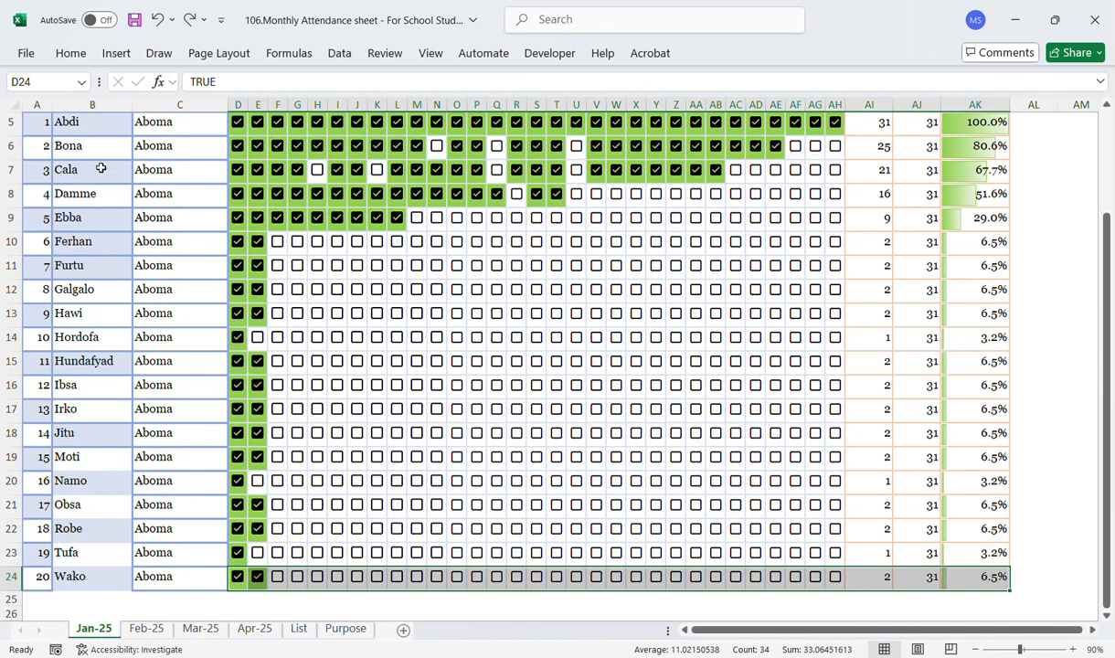
pyautogui.click(302, 630)
pyautogui.click(352, 450)
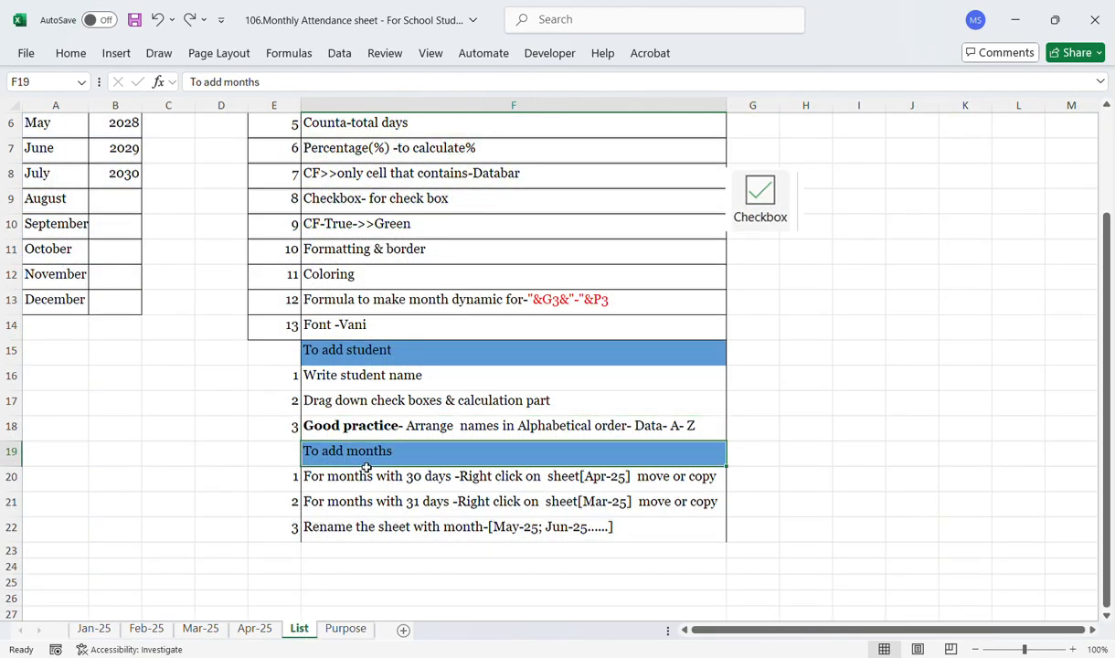
pyautogui.press('Return')
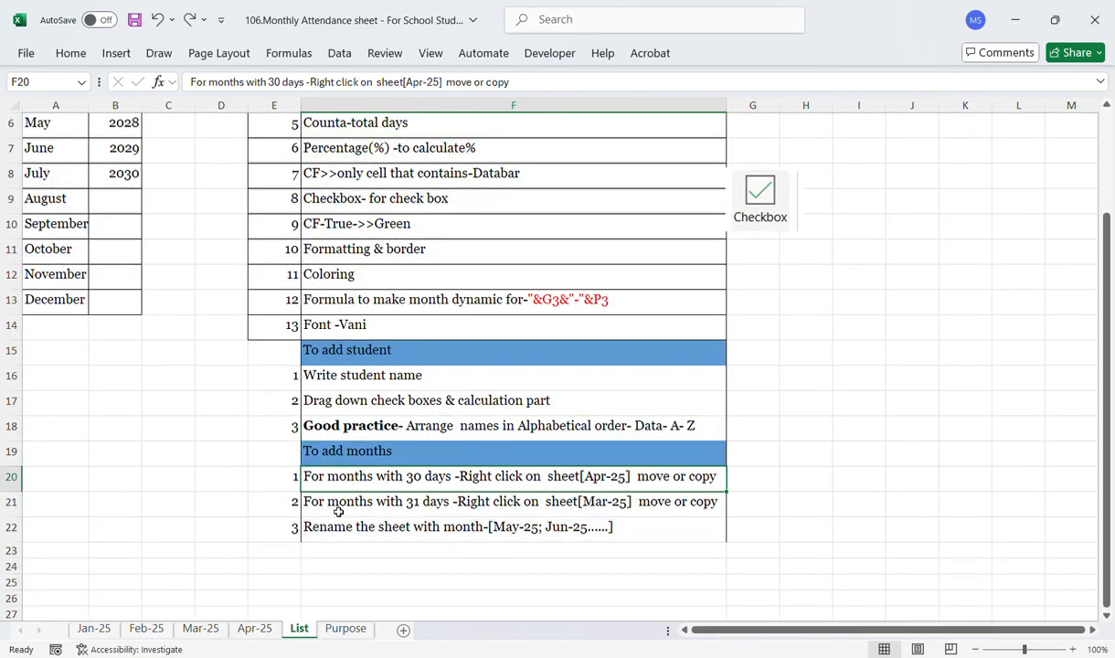
# Step: Browse the Jan-25, Feb-25, Mar-25 and Apr-25 month sheets, returning to the List sheet
pyautogui.click(91, 631)
pyautogui.click(145, 630)
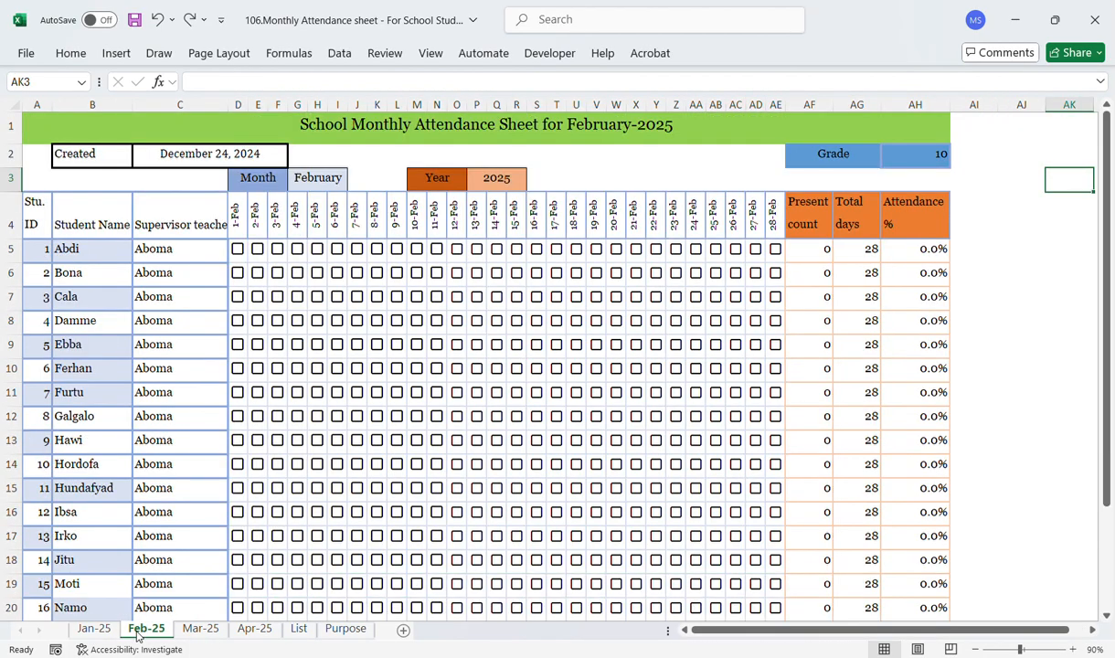
pyautogui.click(200, 630)
pyautogui.click(245, 631)
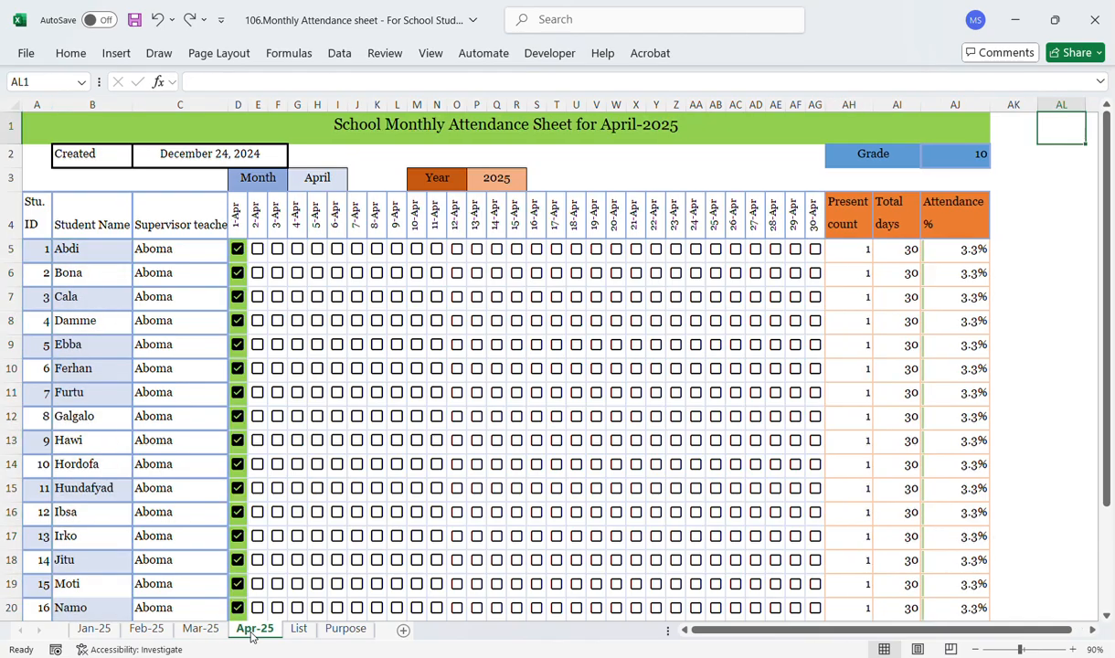
pyautogui.click(302, 629)
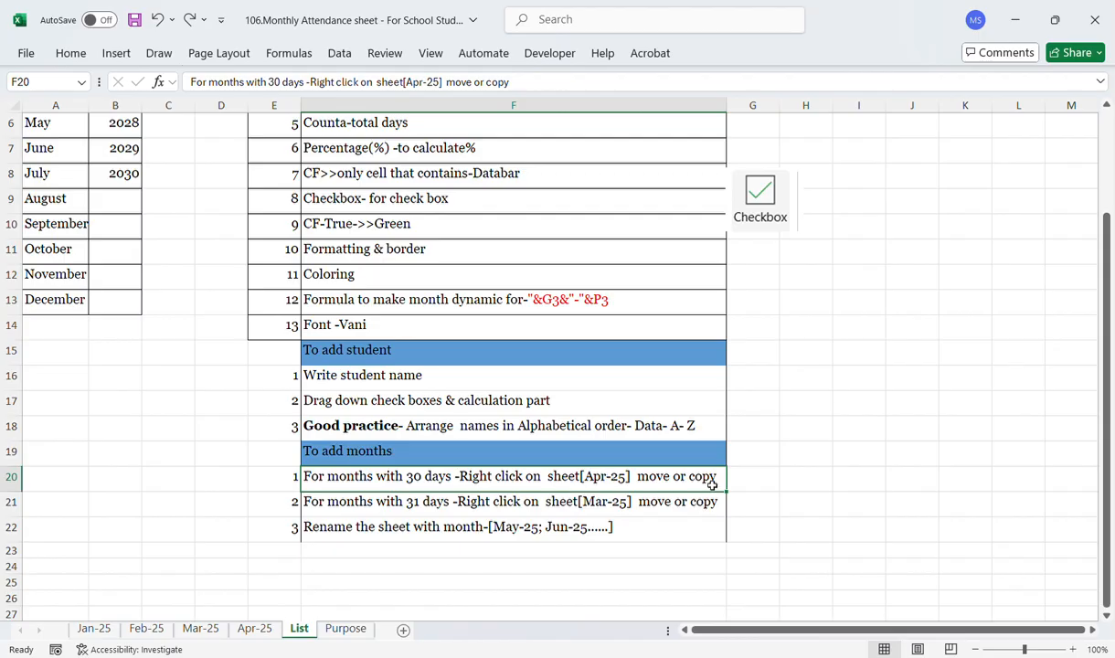
# Step: Review the 31-day month and sheet-renaming instructions against the Mar-25 sheet, then return to the top of Jan-25
pyautogui.click(351, 509)
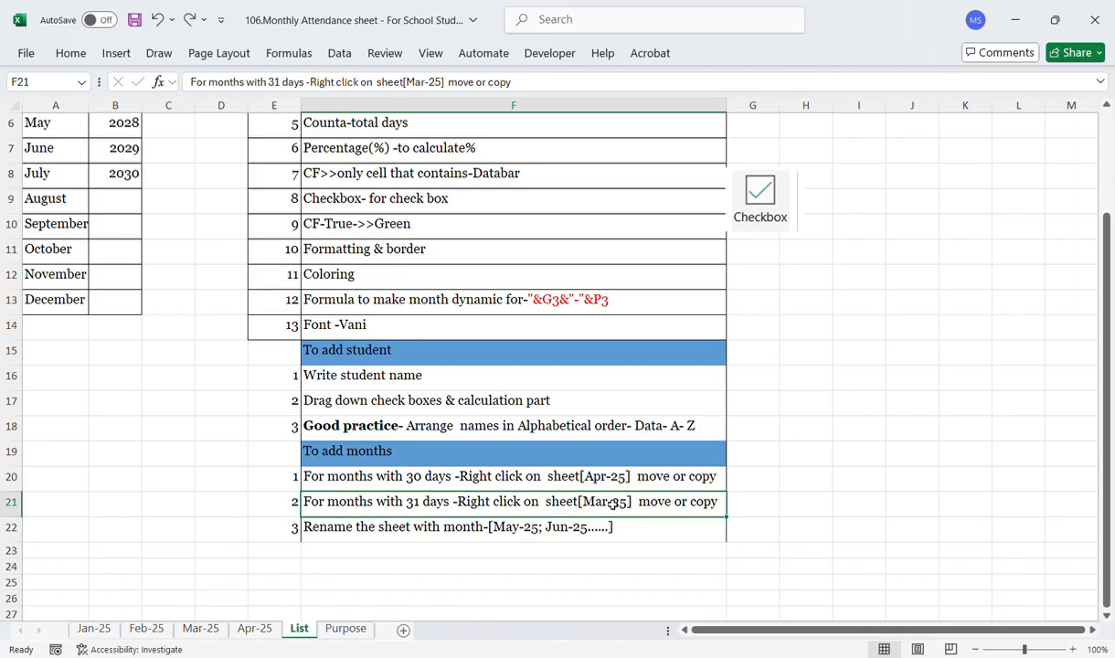
pyautogui.click(200, 628)
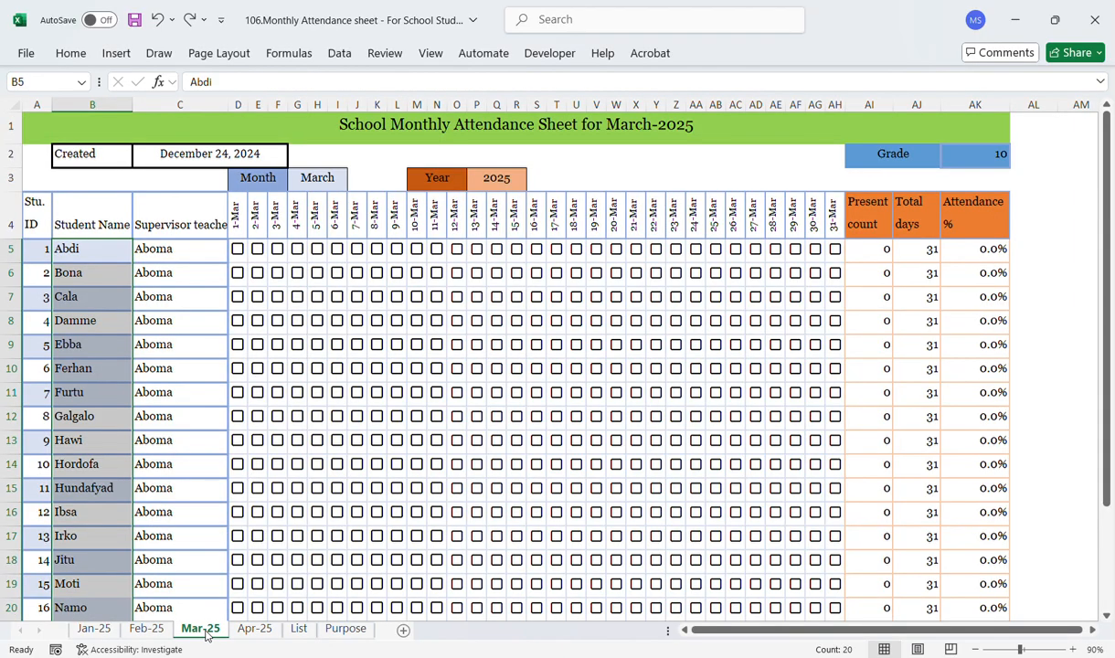
pyautogui.click(299, 629)
pyautogui.click(402, 532)
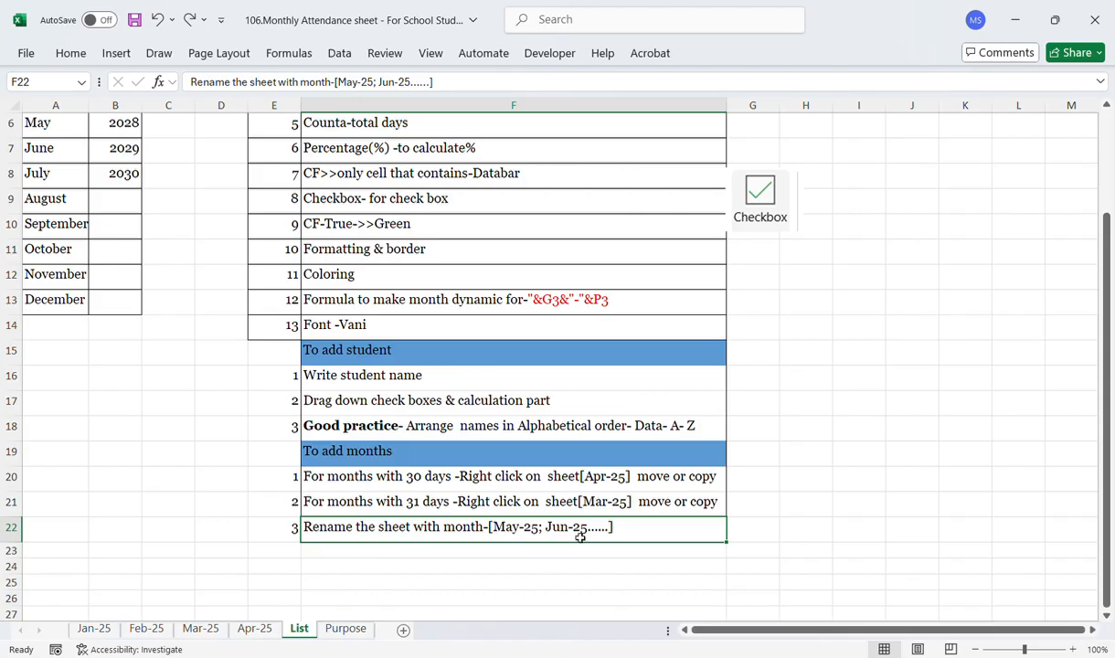
pyautogui.click(108, 630)
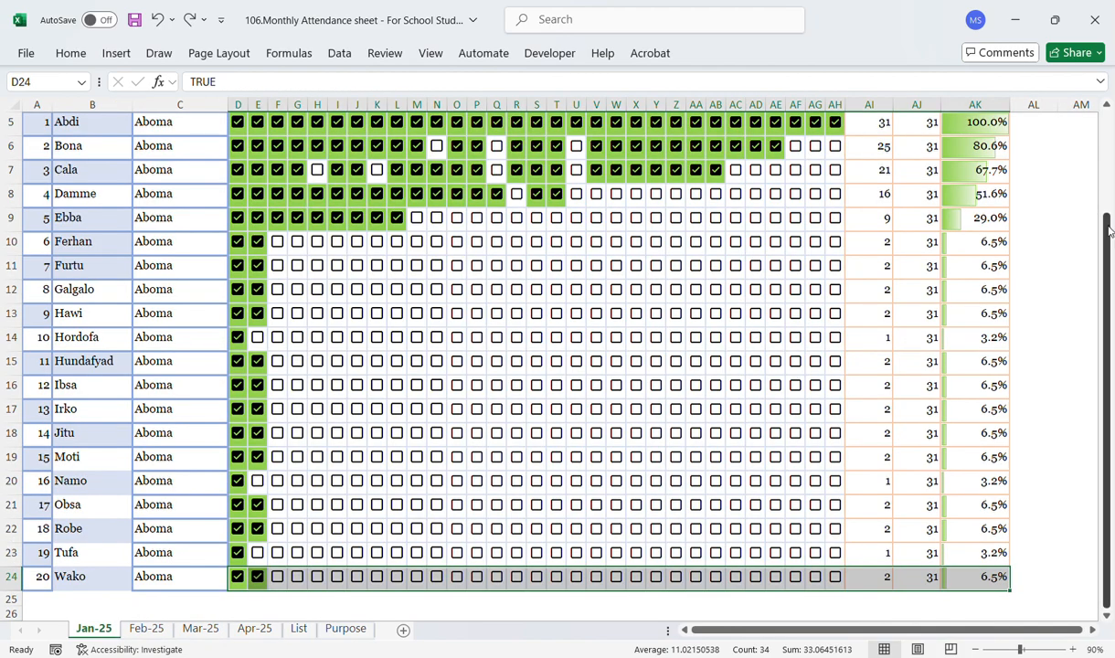
pyautogui.moveTo(1109, 228); pyautogui.dragTo(1109, 128)
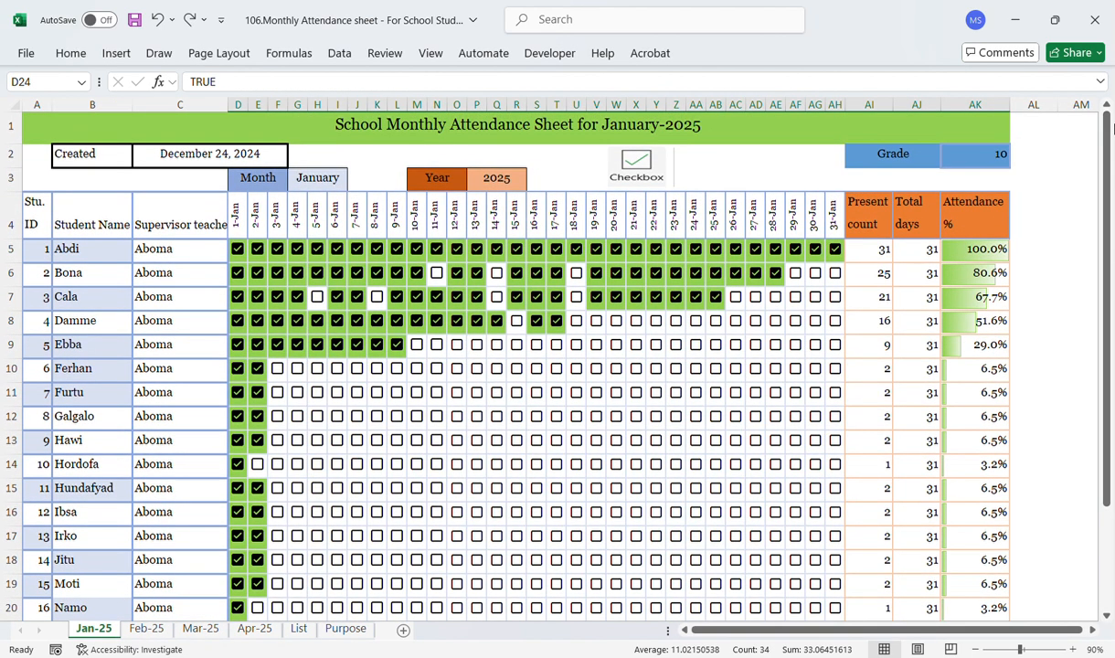
# Step: Open the Feb-25 sheet and tick the 1-Feb attendance checkbox for students 1 through 16
pyautogui.click(161, 630)
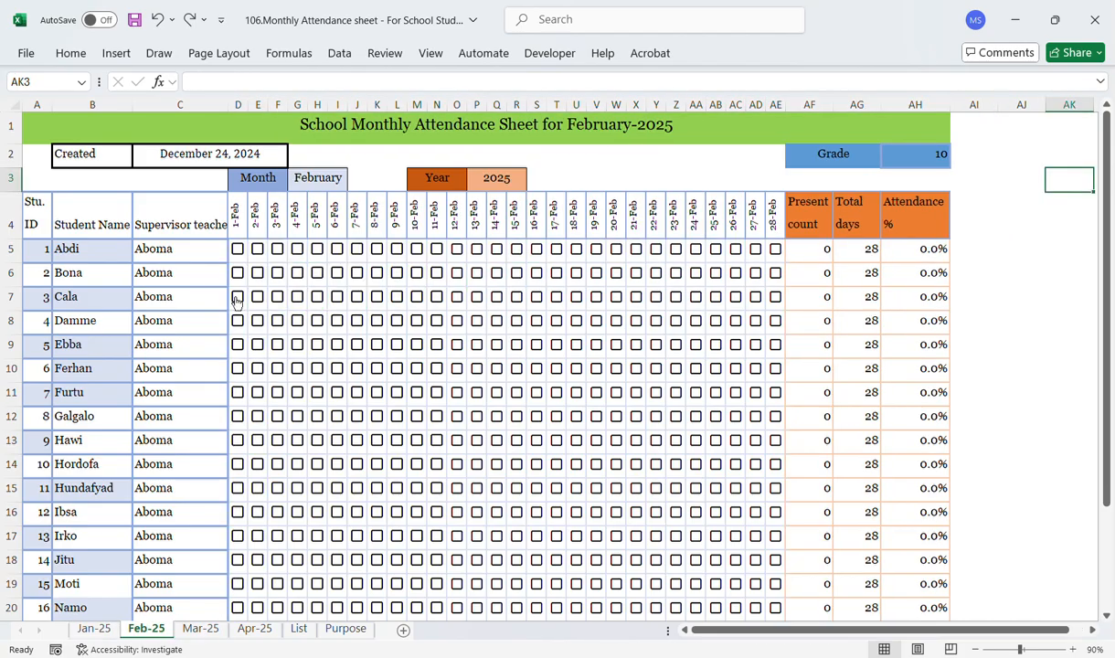
pyautogui.click(325, 182)
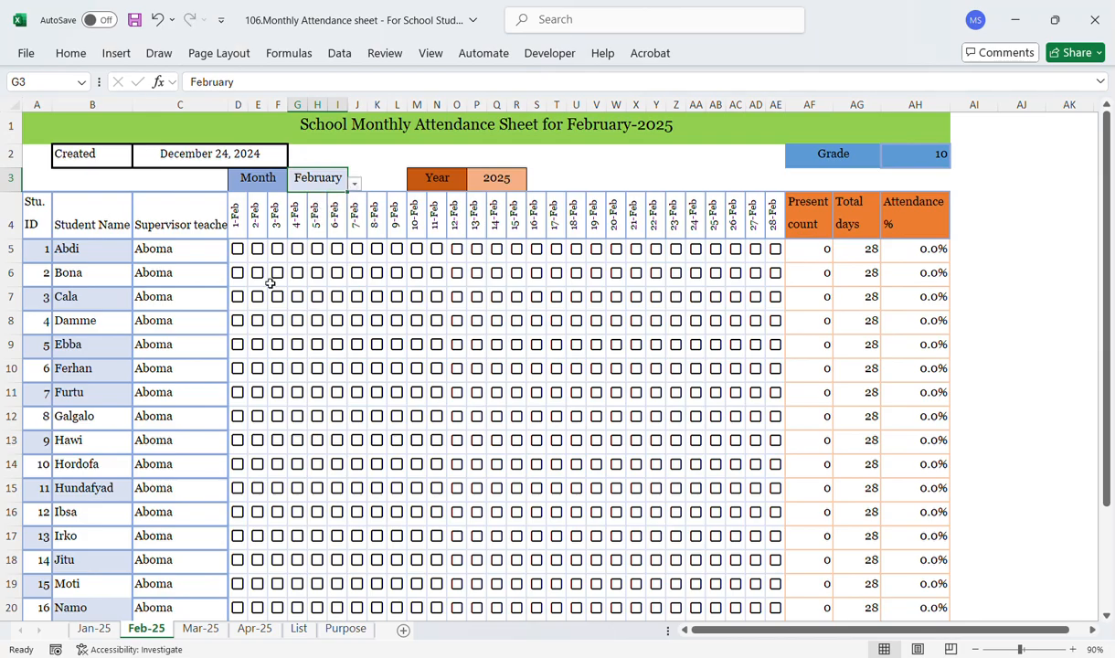
pyautogui.click(237, 250)
pyautogui.click(238, 274)
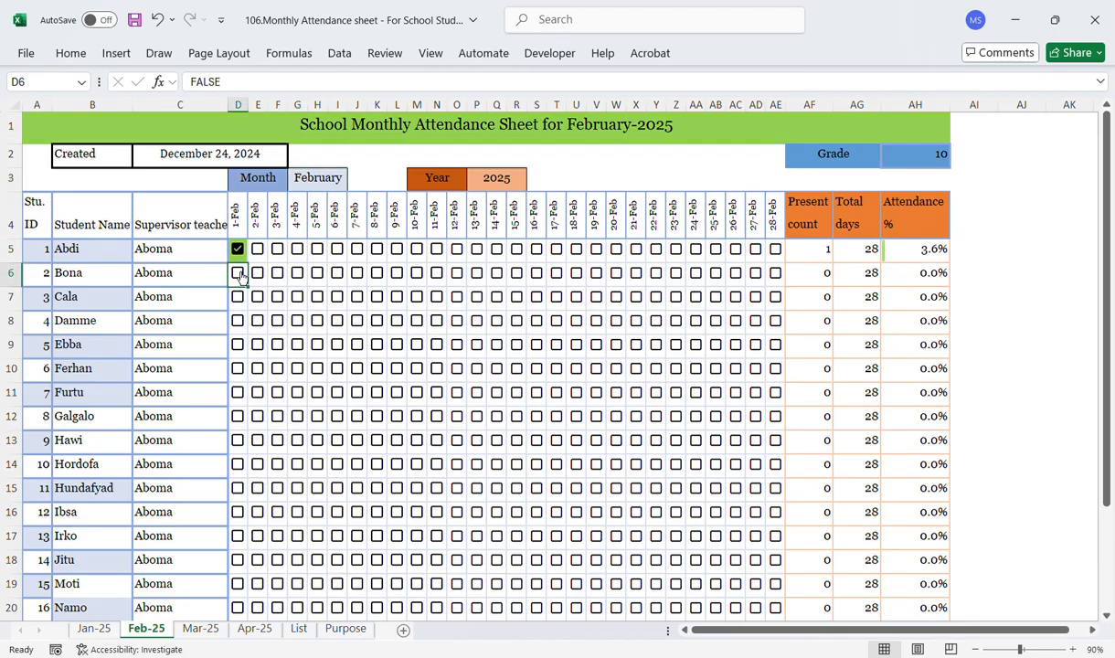
pyautogui.click(237, 298)
pyautogui.click(237, 322)
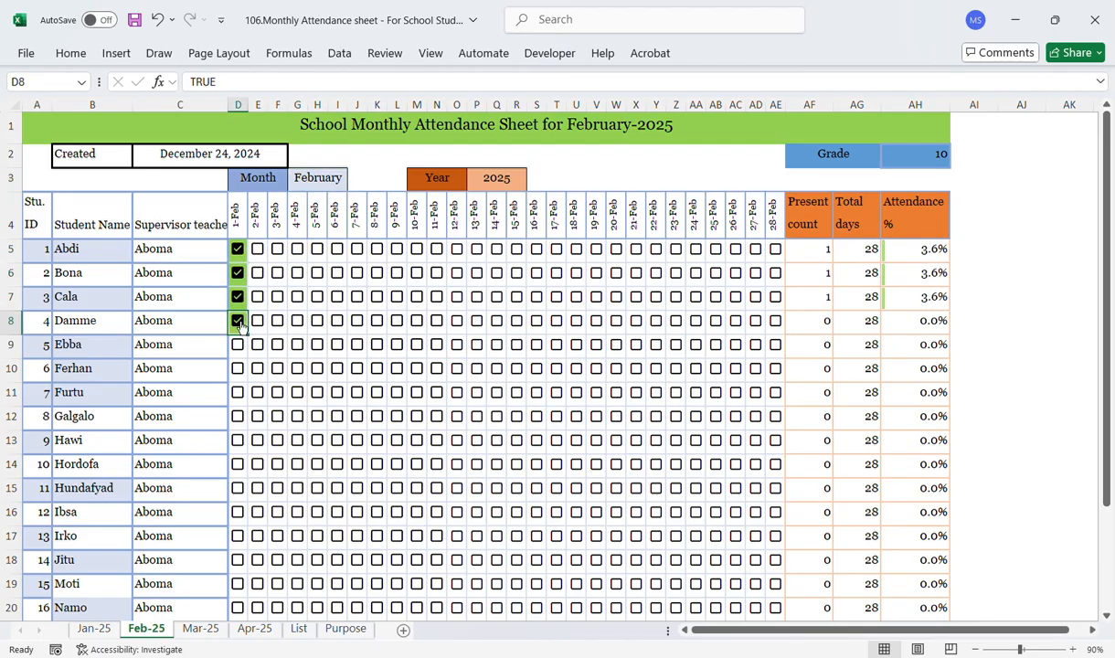
pyautogui.click(238, 346)
pyautogui.click(238, 369)
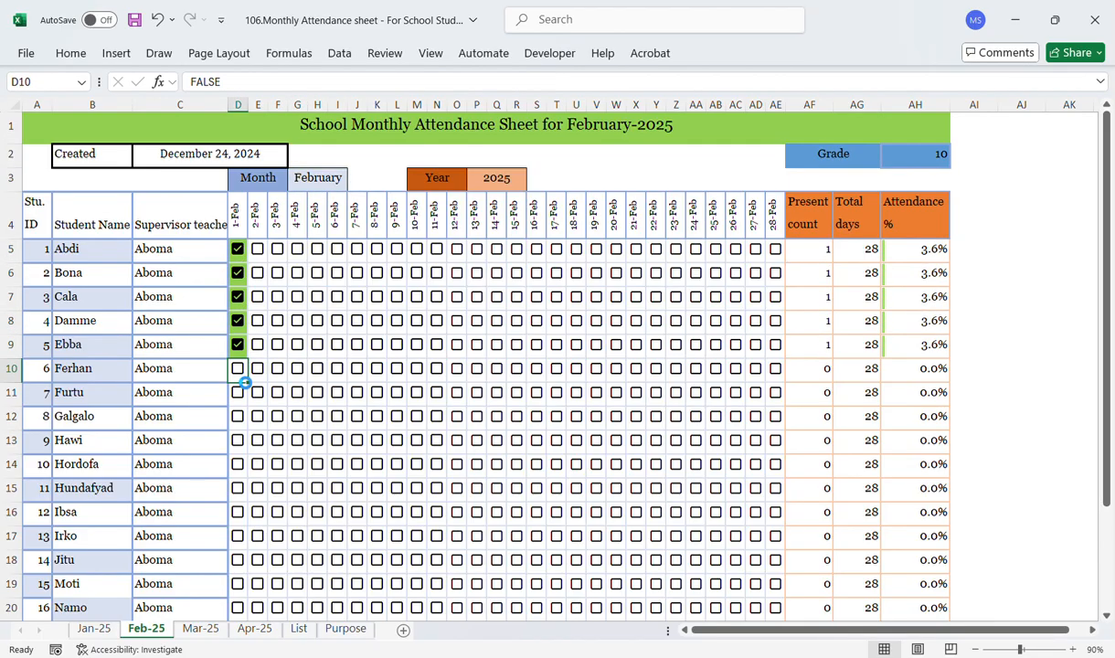
pyautogui.click(238, 393)
pyautogui.click(238, 417)
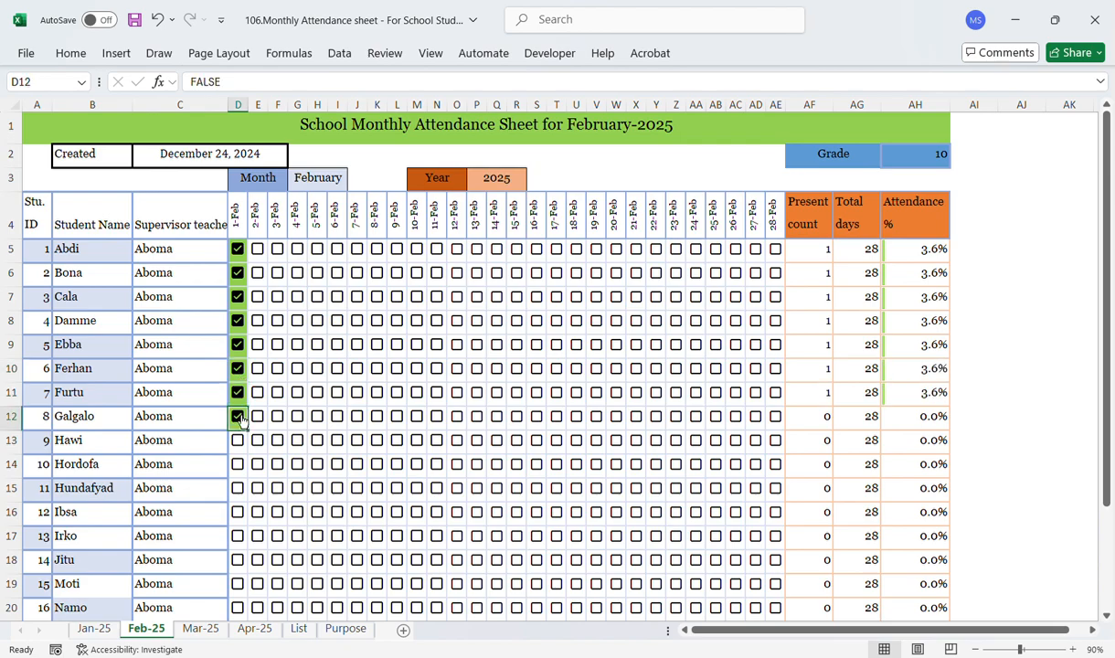
pyautogui.click(238, 441)
pyautogui.click(238, 465)
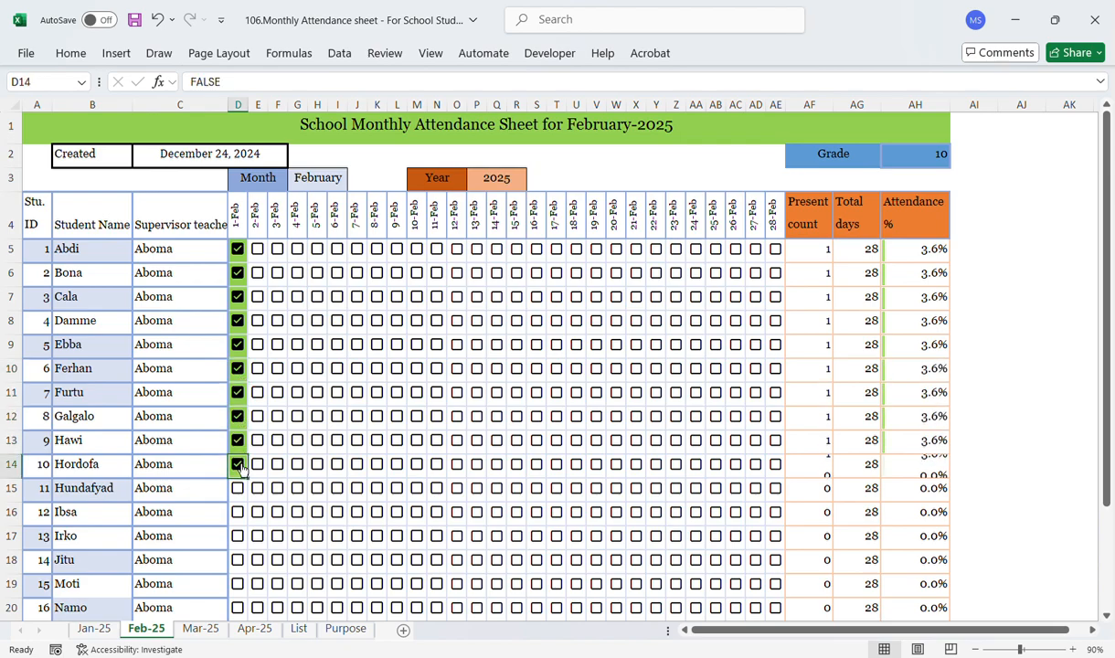
pyautogui.click(238, 489)
pyautogui.click(237, 512)
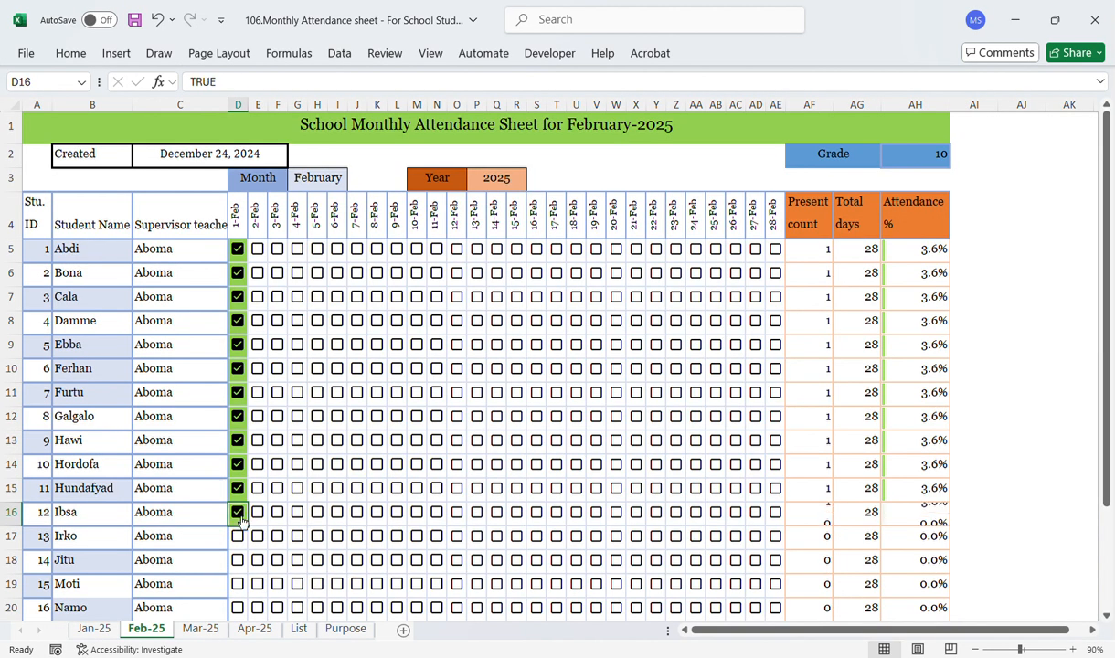
pyautogui.click(237, 537)
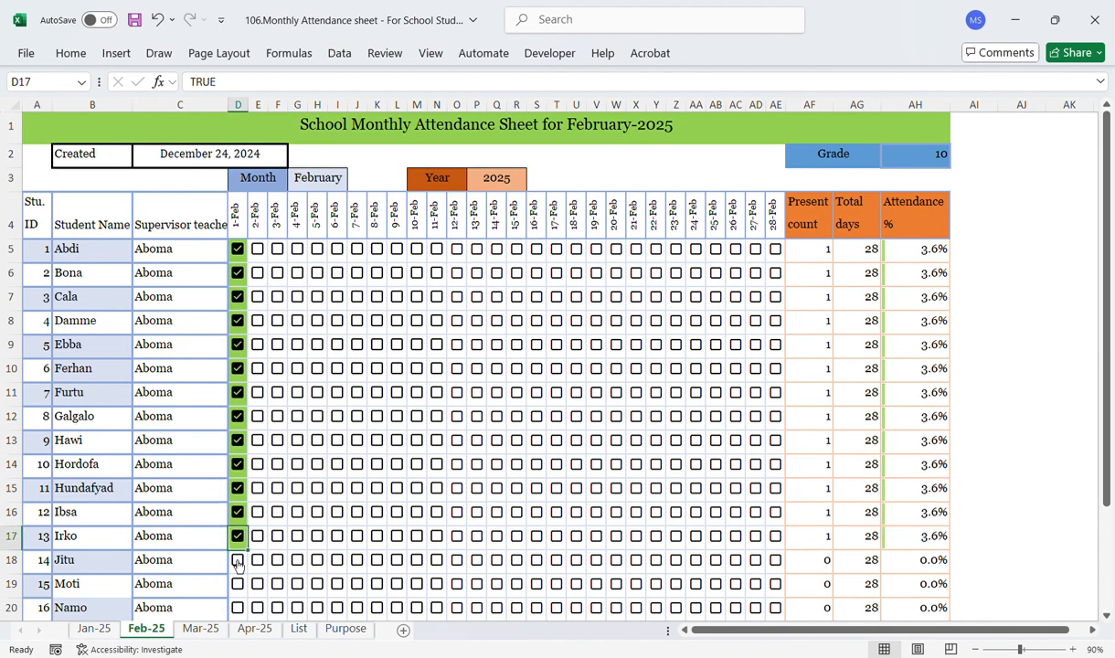
pyautogui.click(238, 561)
pyautogui.click(238, 584)
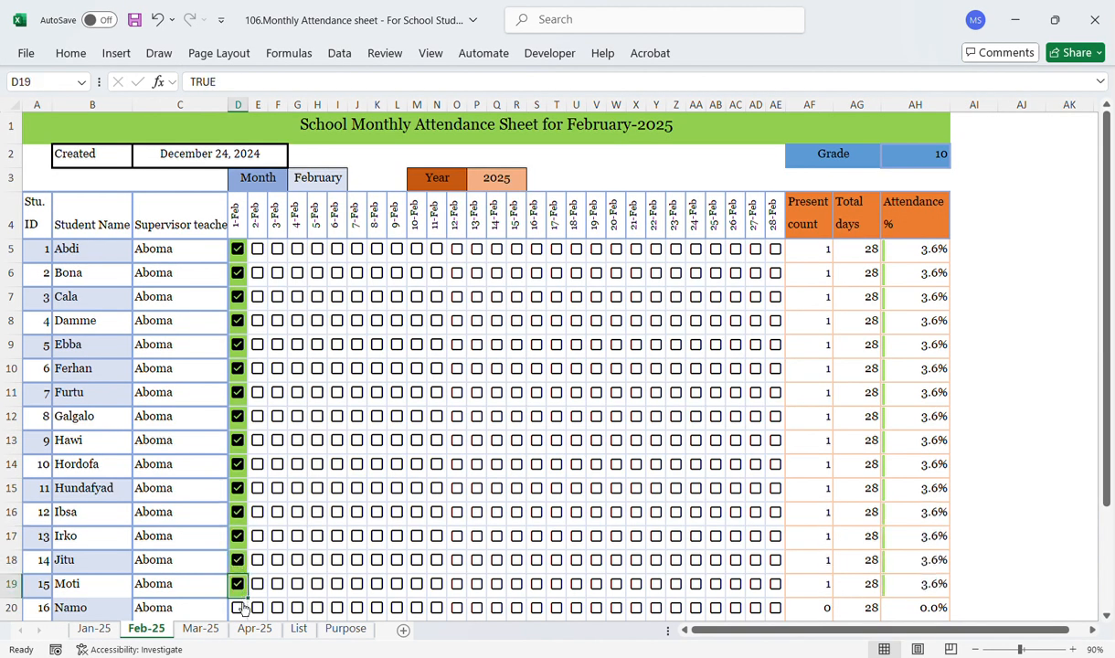
pyautogui.click(240, 609)
pyautogui.click(240, 609)
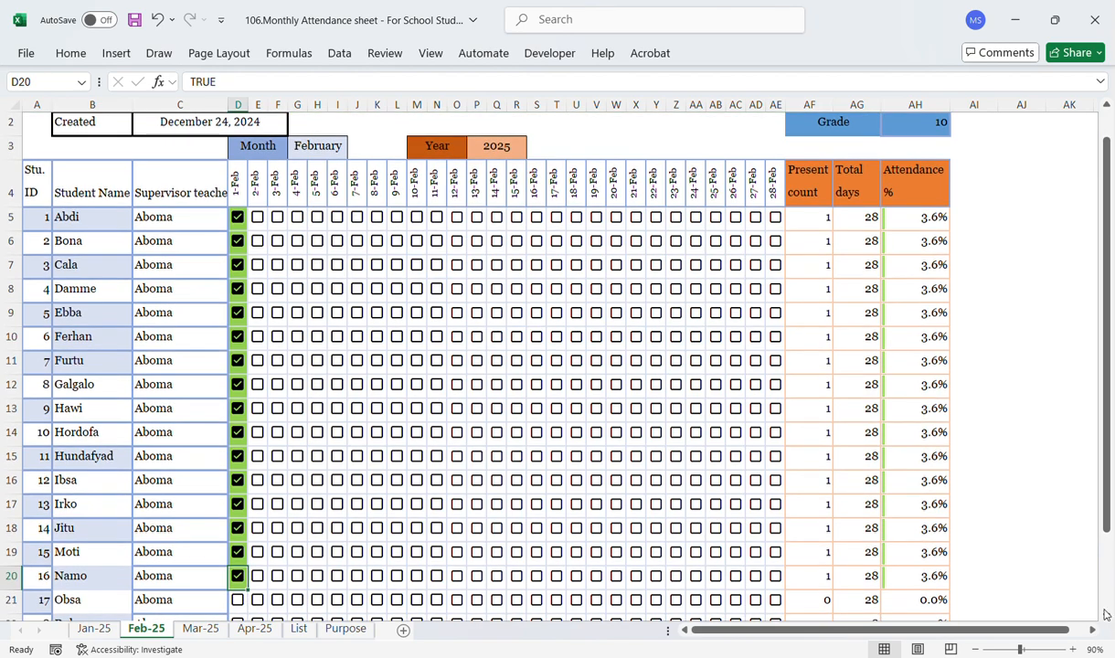
# Step: Tick the 1-Feb attendance checkbox for the remaining students 17 through 20
pyautogui.scroll(-2, 1106, 619)
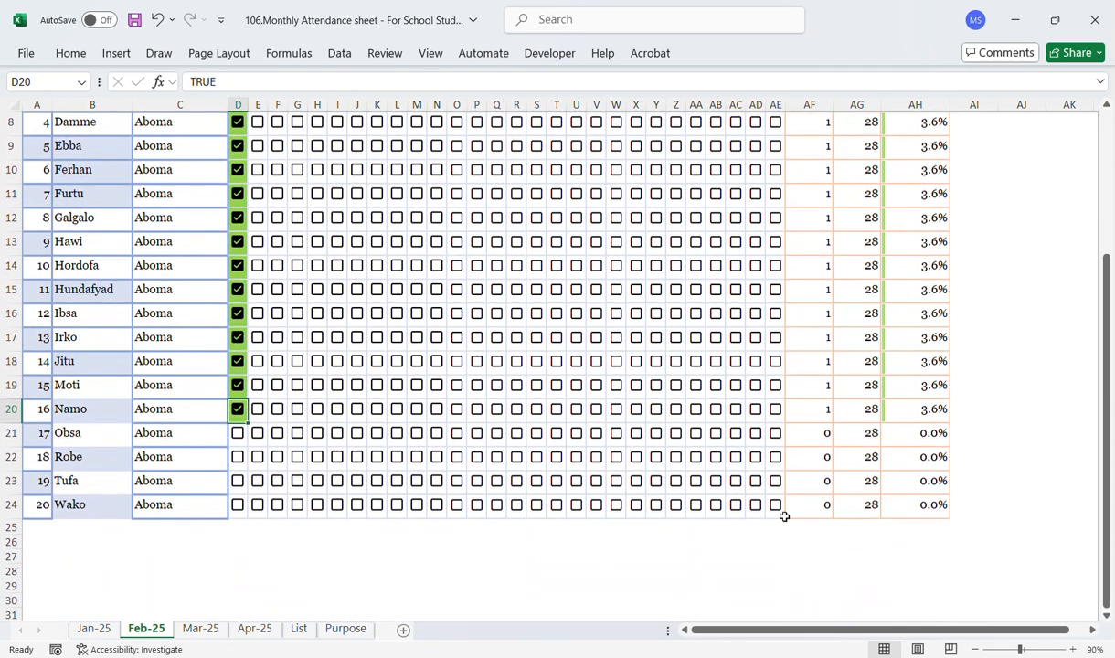
pyautogui.click(238, 433)
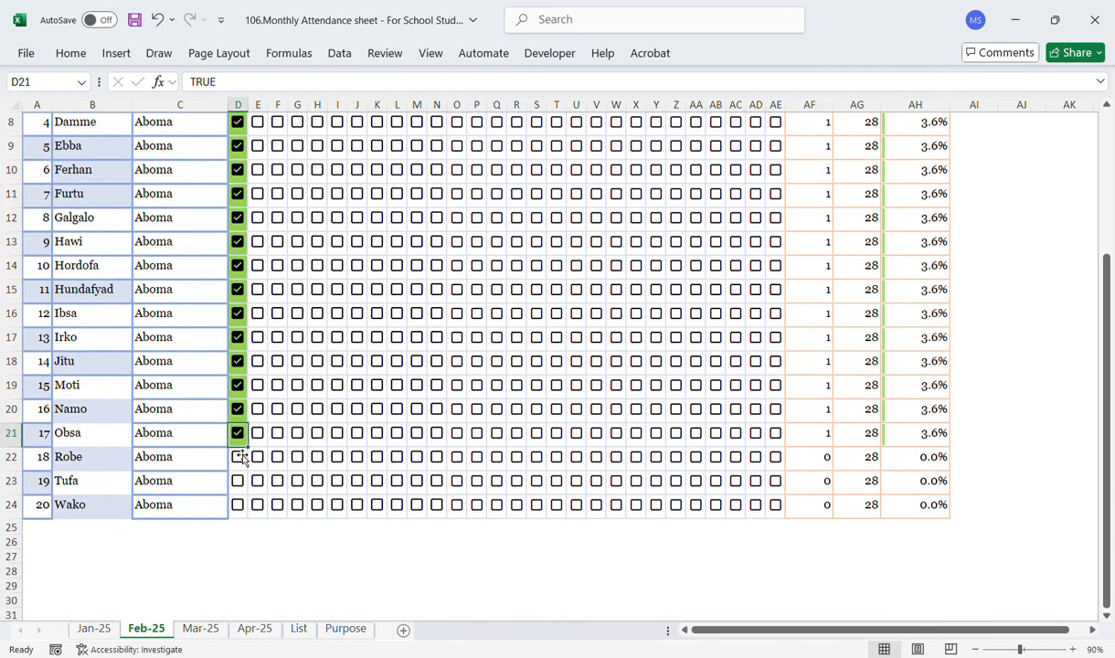
pyautogui.click(237, 457)
pyautogui.click(238, 481)
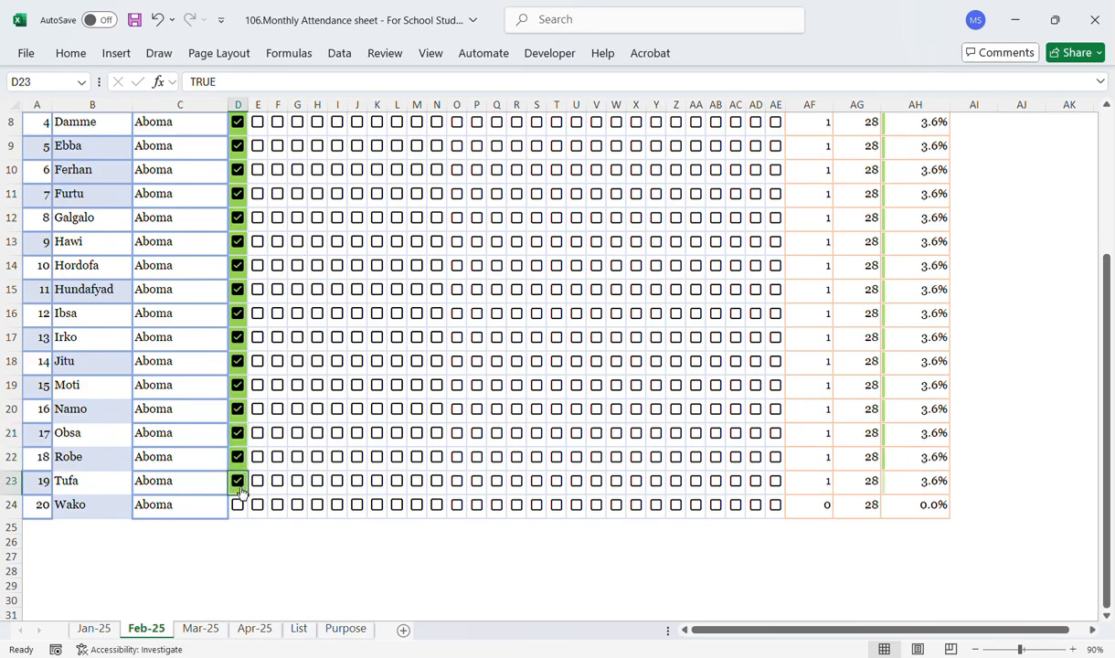
pyautogui.click(239, 505)
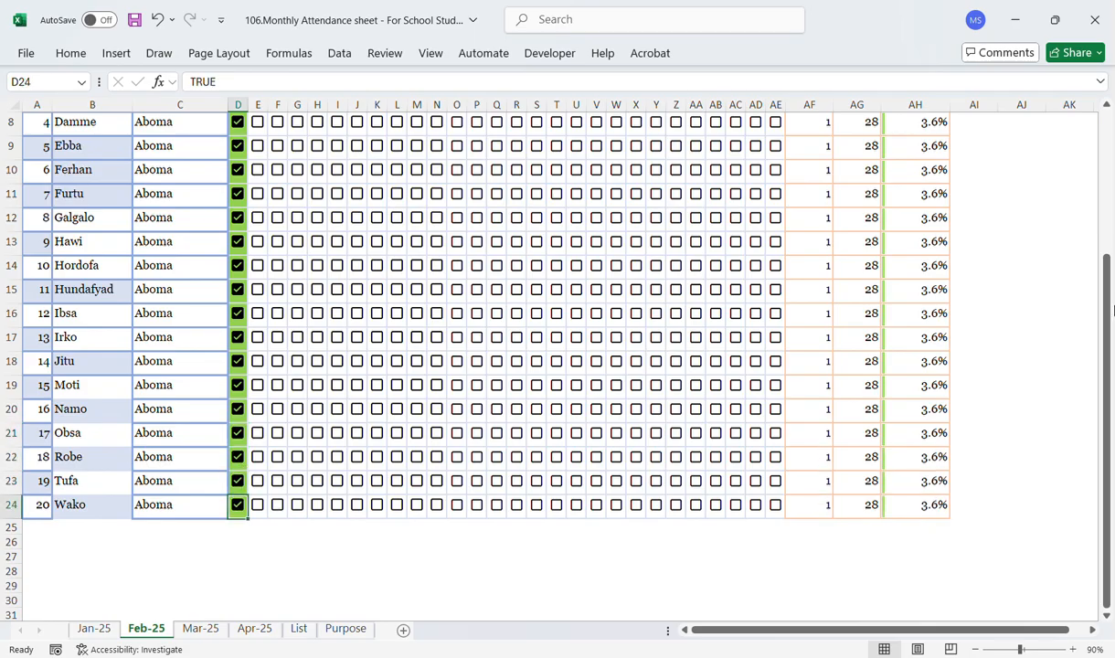
# Step: Tick the 2-Feb and 3-Feb attendance checkboxes for students 1 through 7
pyautogui.moveTo(1110, 289); pyautogui.dragTo(1110, 153)
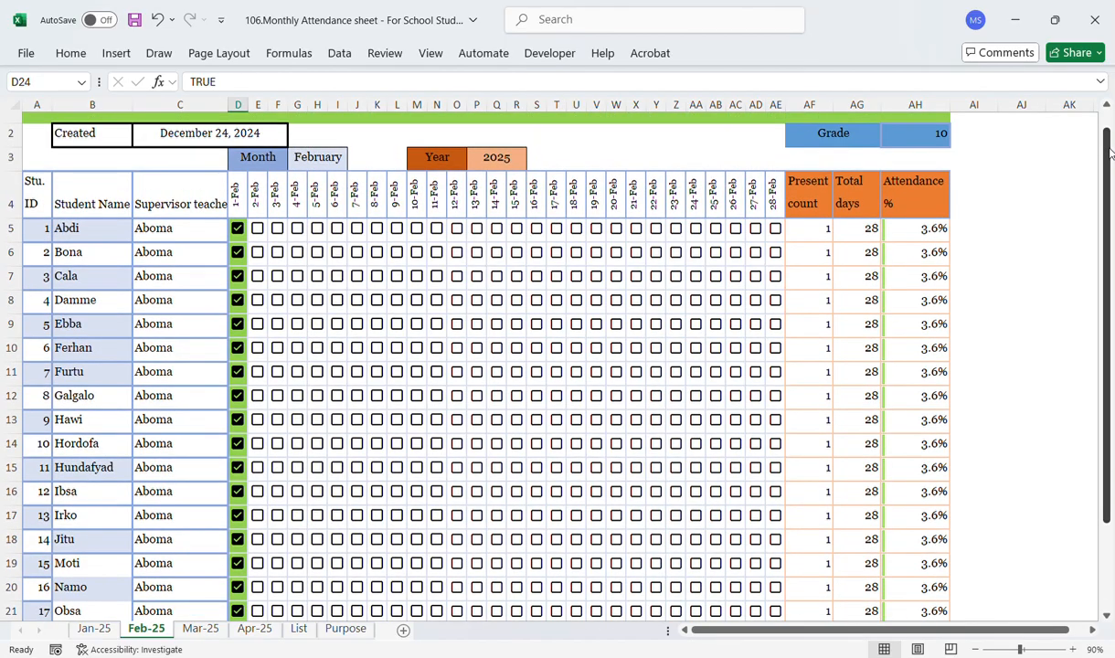
pyautogui.click(258, 228)
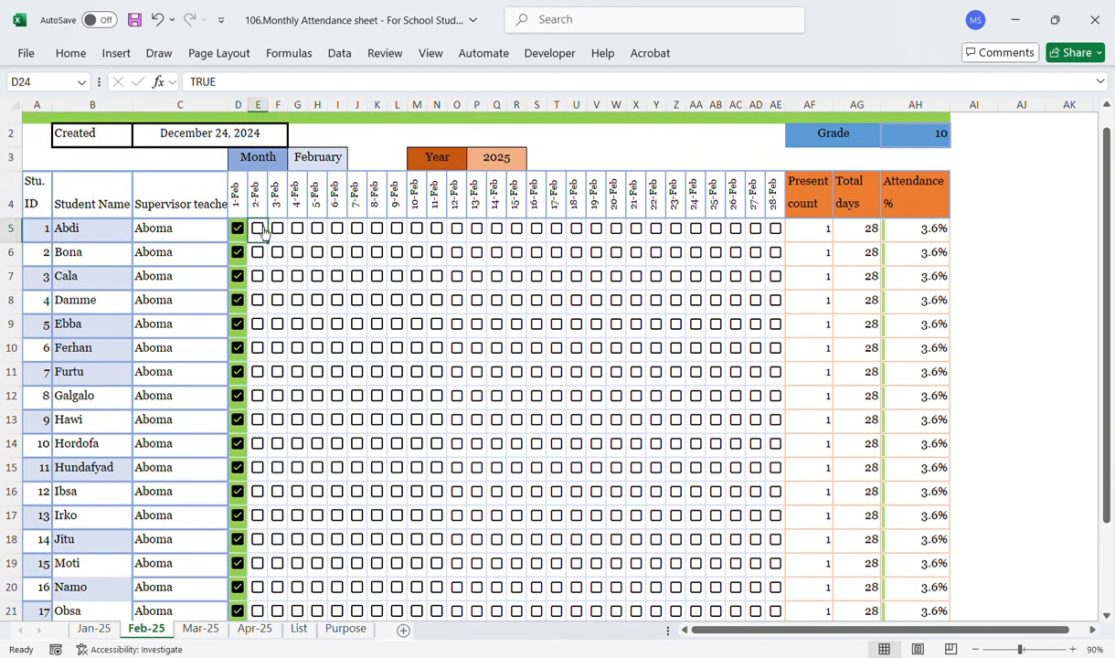
pyautogui.click(277, 229)
pyautogui.click(258, 252)
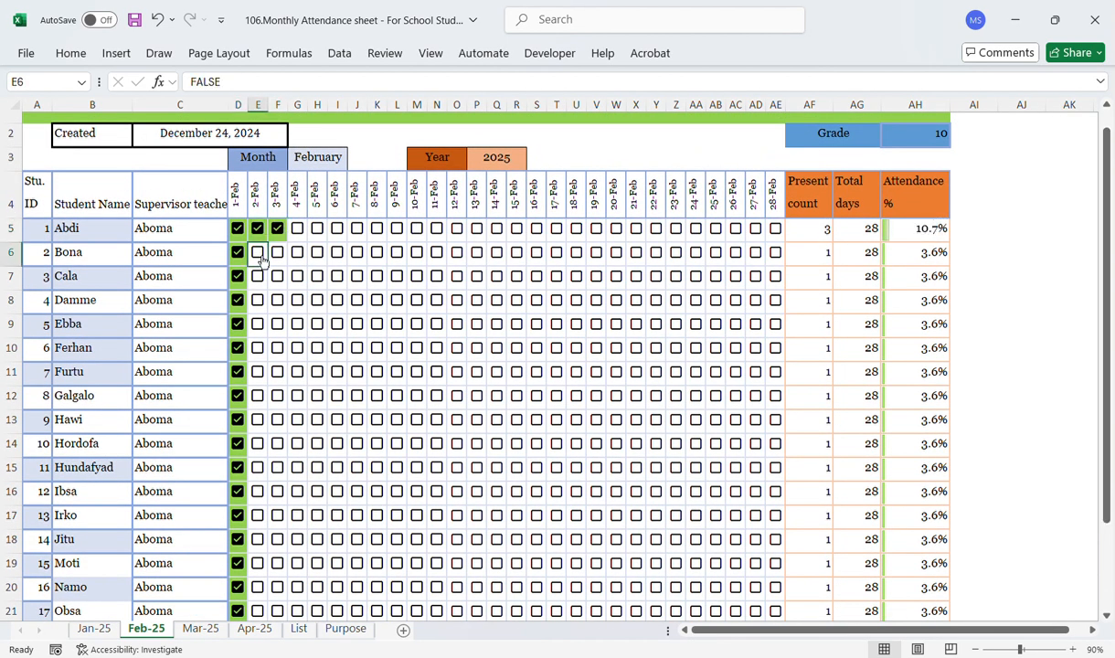
pyautogui.click(277, 252)
pyautogui.click(258, 276)
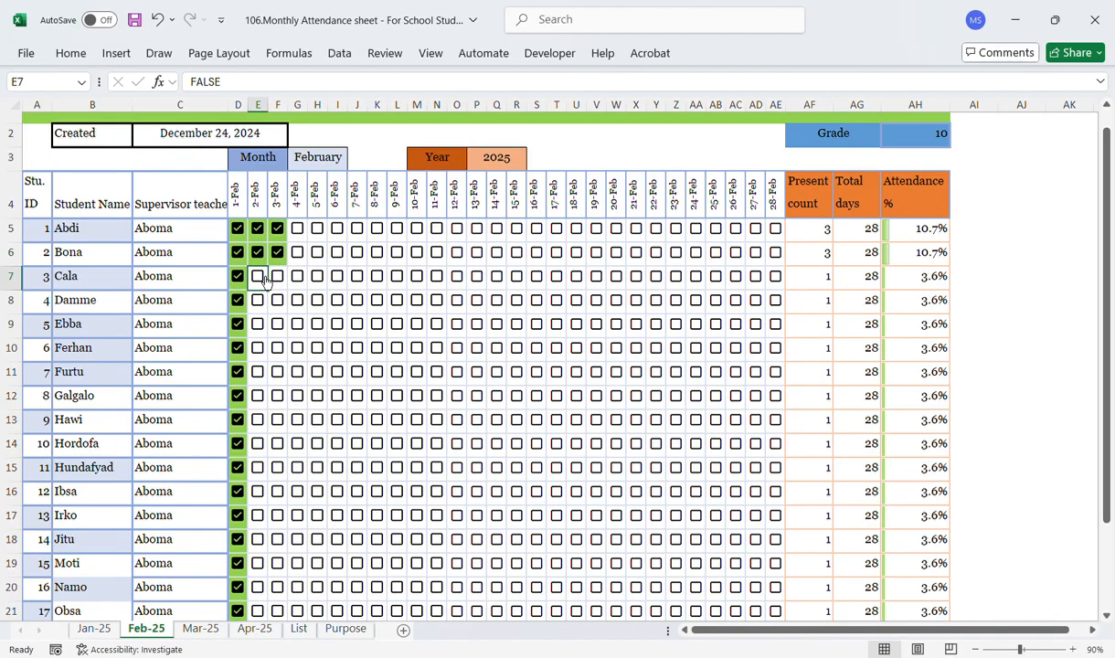
pyautogui.click(277, 276)
pyautogui.click(257, 300)
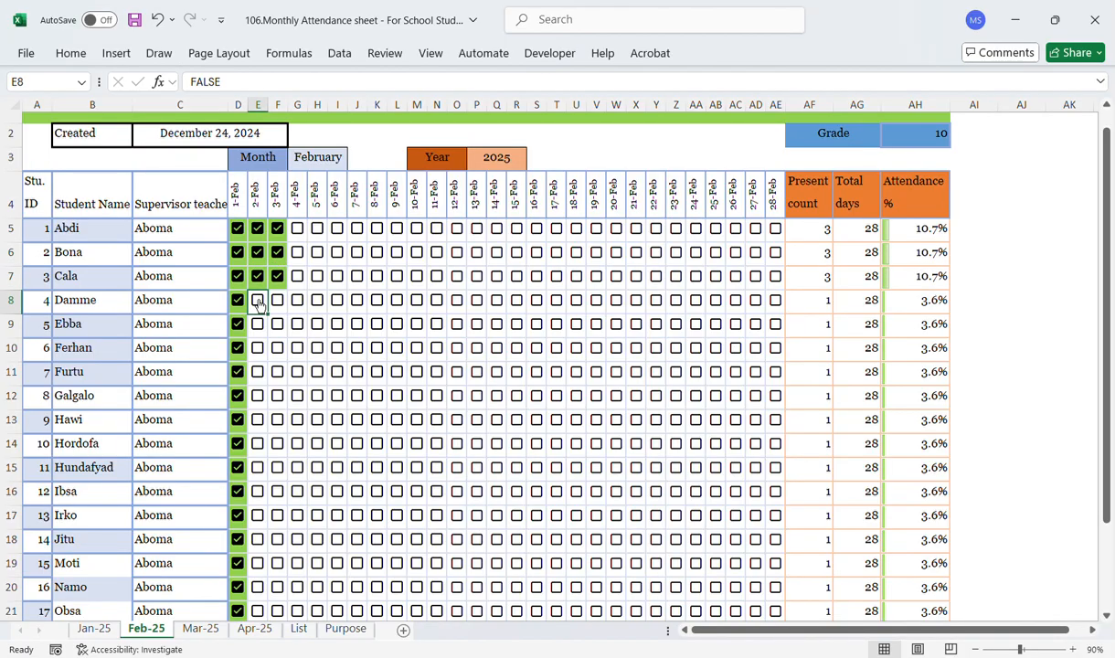
pyautogui.click(277, 300)
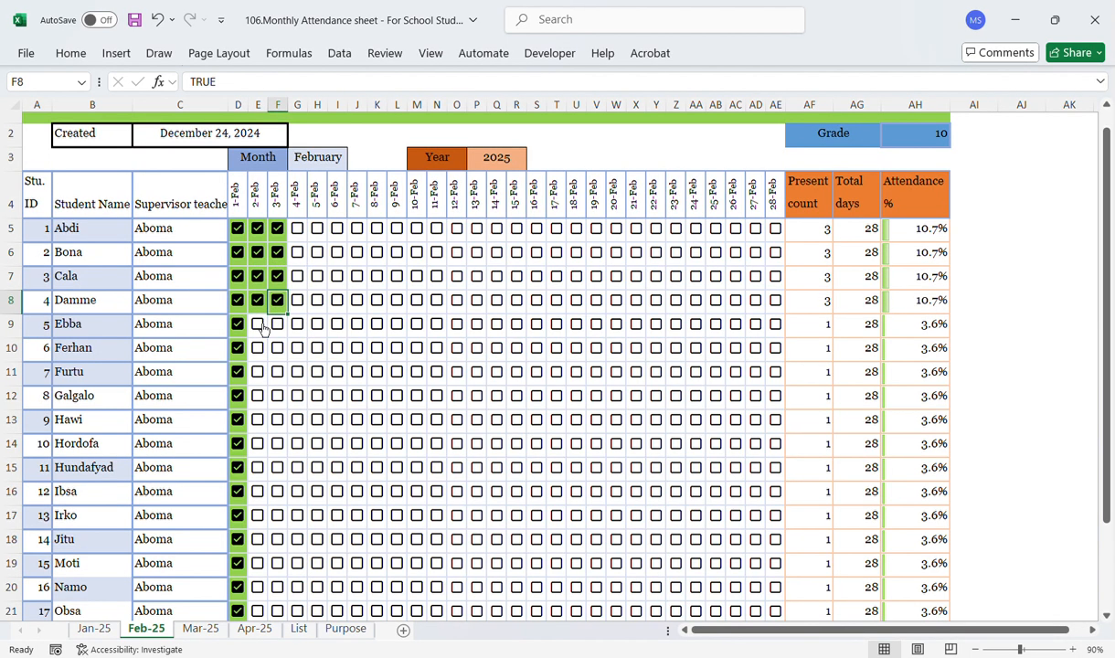
pyautogui.click(258, 324)
pyautogui.click(277, 323)
pyautogui.click(257, 348)
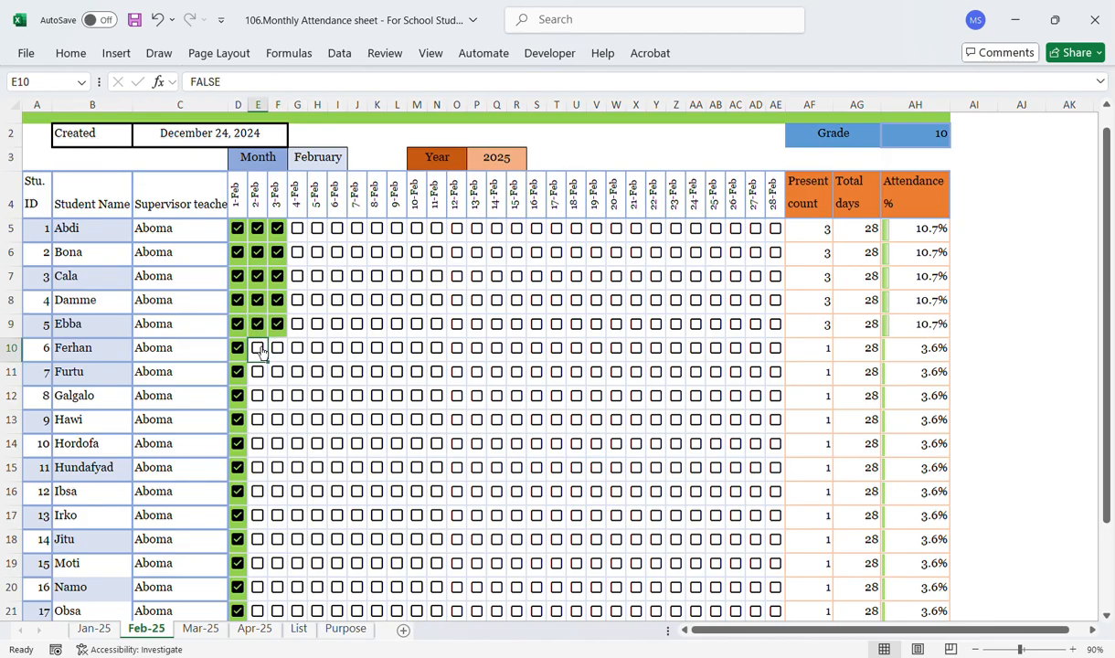
pyautogui.click(289, 356)
pyautogui.click(277, 349)
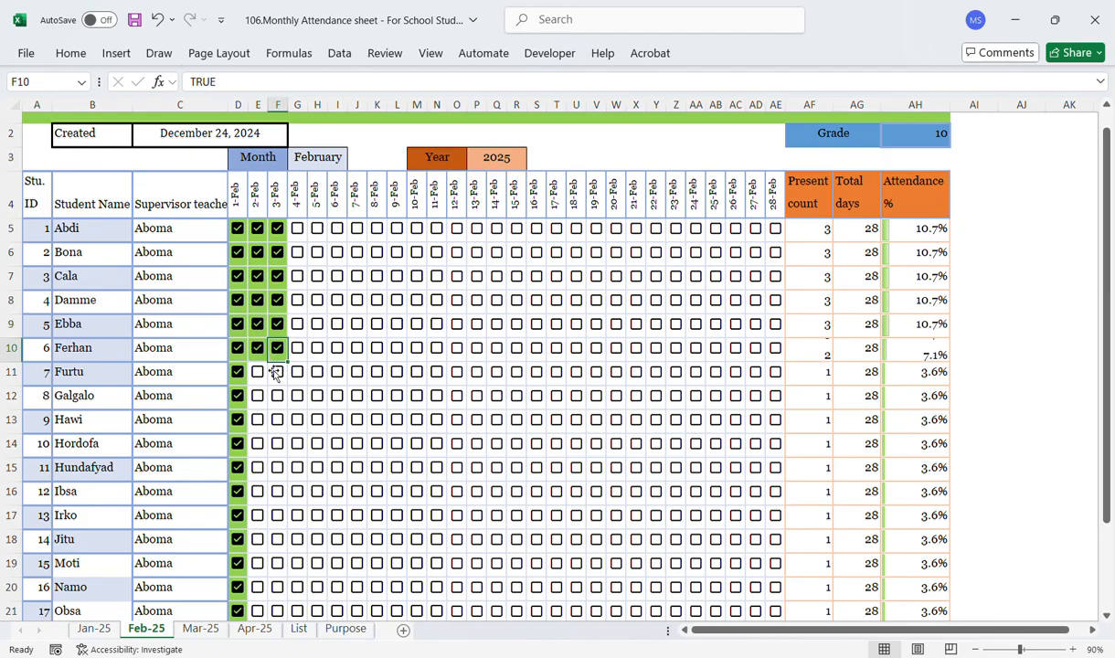
pyautogui.click(260, 378)
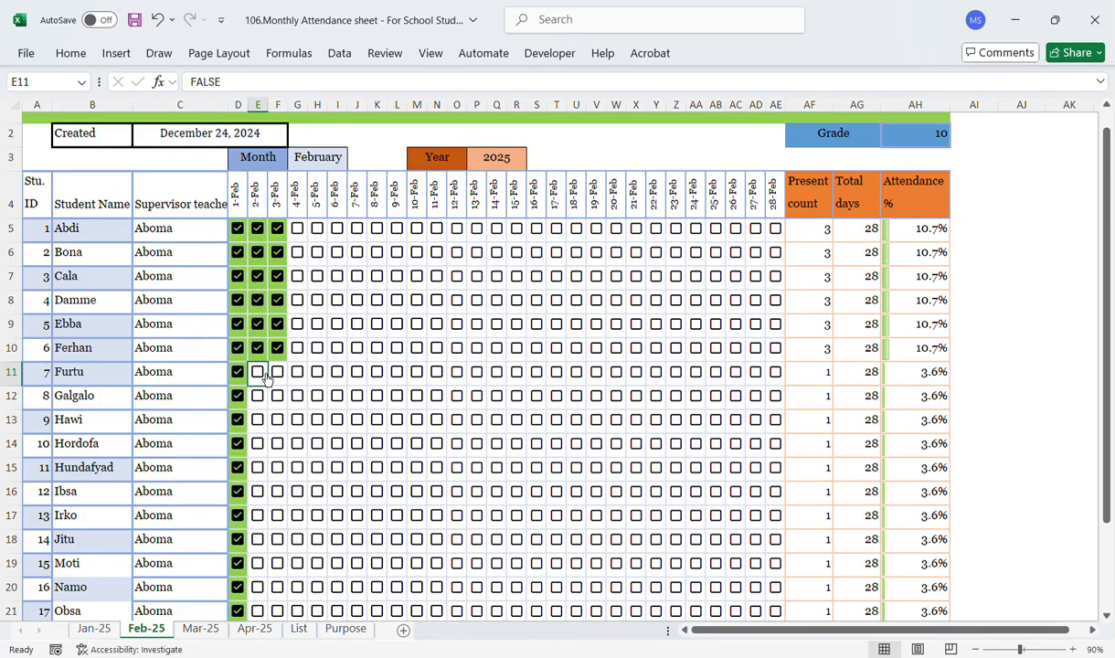
pyautogui.click(261, 375)
pyautogui.click(280, 374)
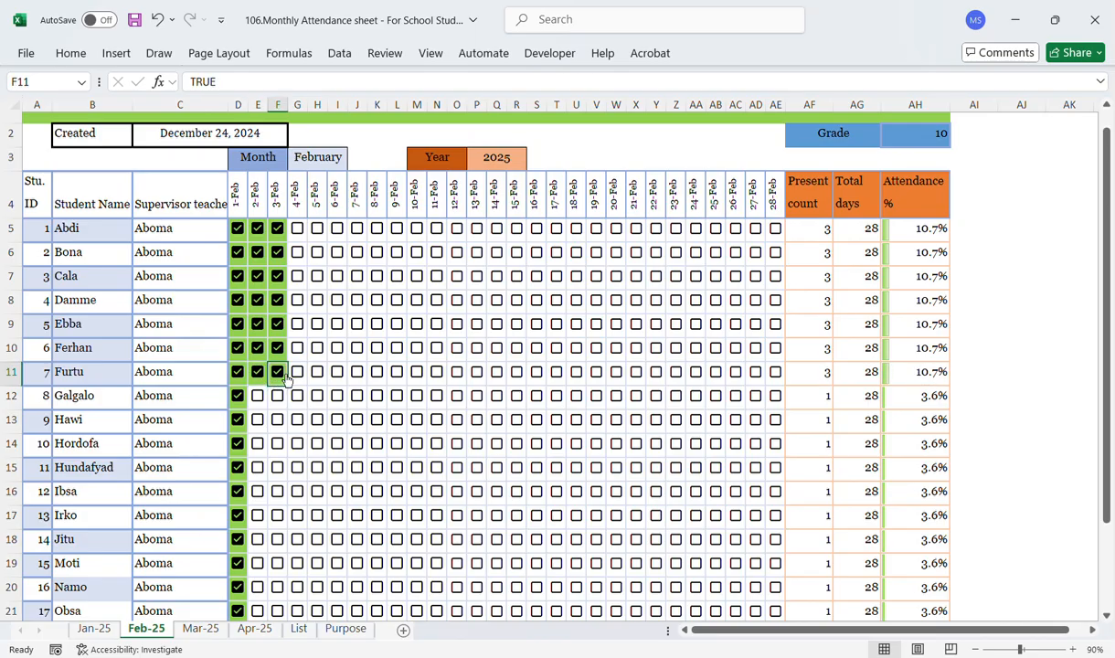
# Step: Tick the 4-Feb through 7-Feb attendance checkboxes for students 1 and 2
pyautogui.click(291, 232)
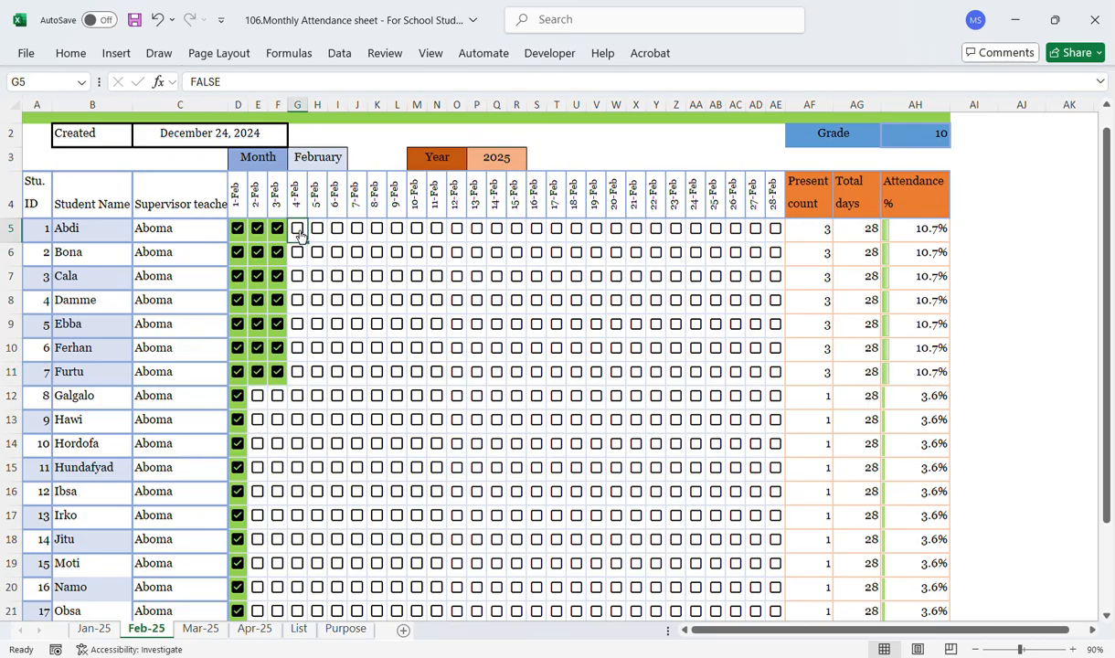
pyautogui.click(298, 228)
pyautogui.click(317, 234)
pyautogui.click(317, 229)
pyautogui.click(333, 236)
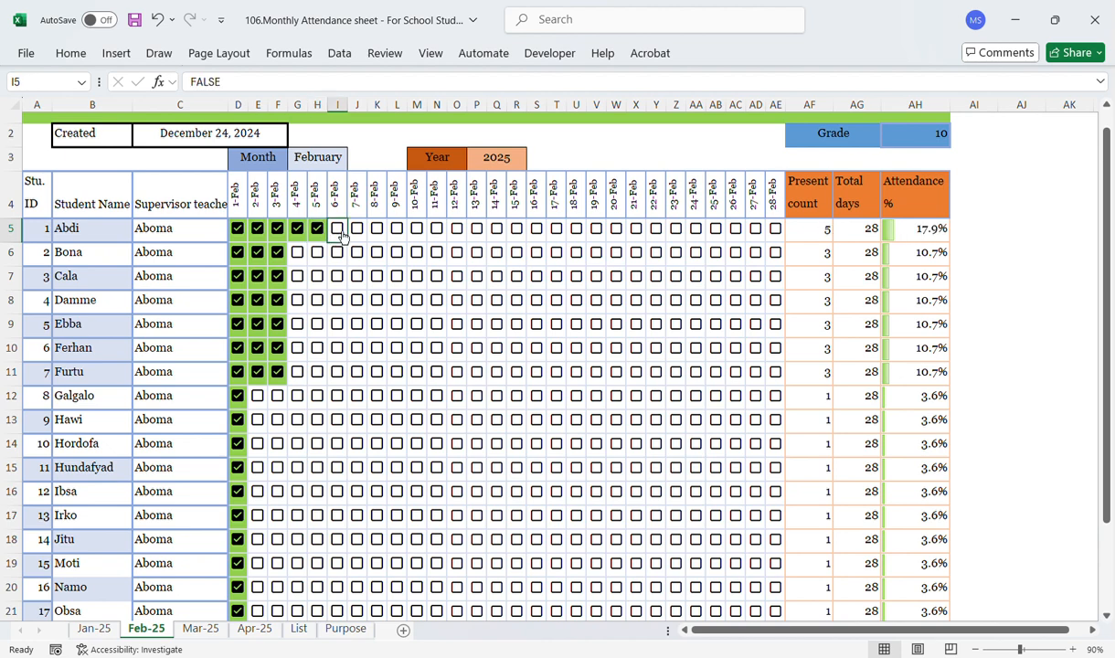
pyautogui.click(338, 229)
pyautogui.click(297, 252)
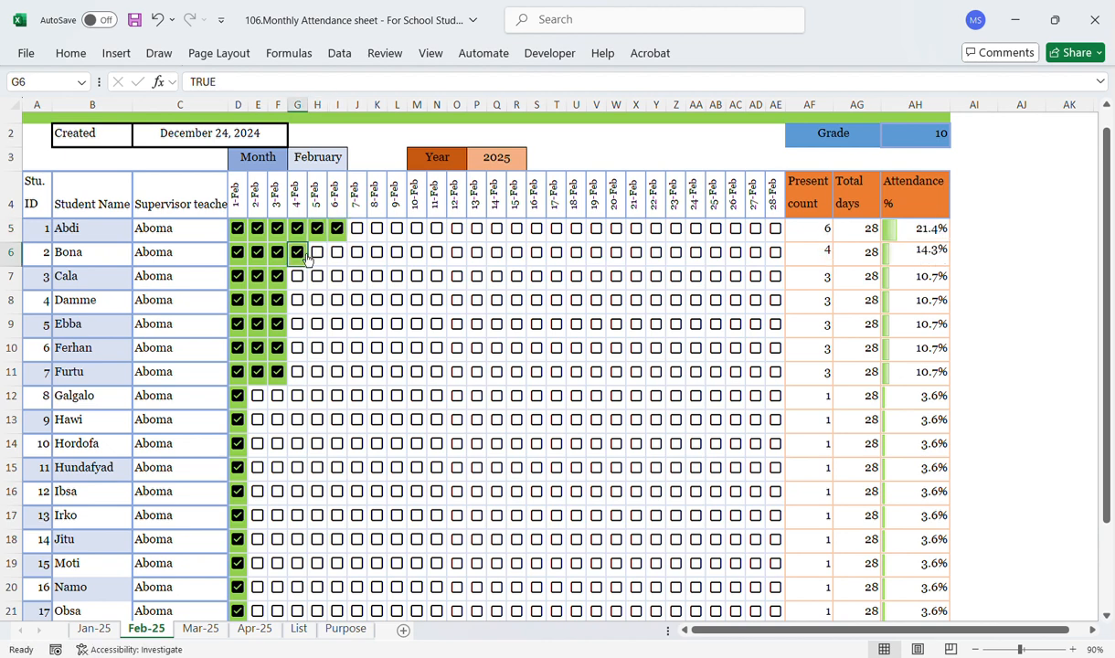
pyautogui.click(320, 257)
pyautogui.click(318, 252)
pyautogui.click(356, 234)
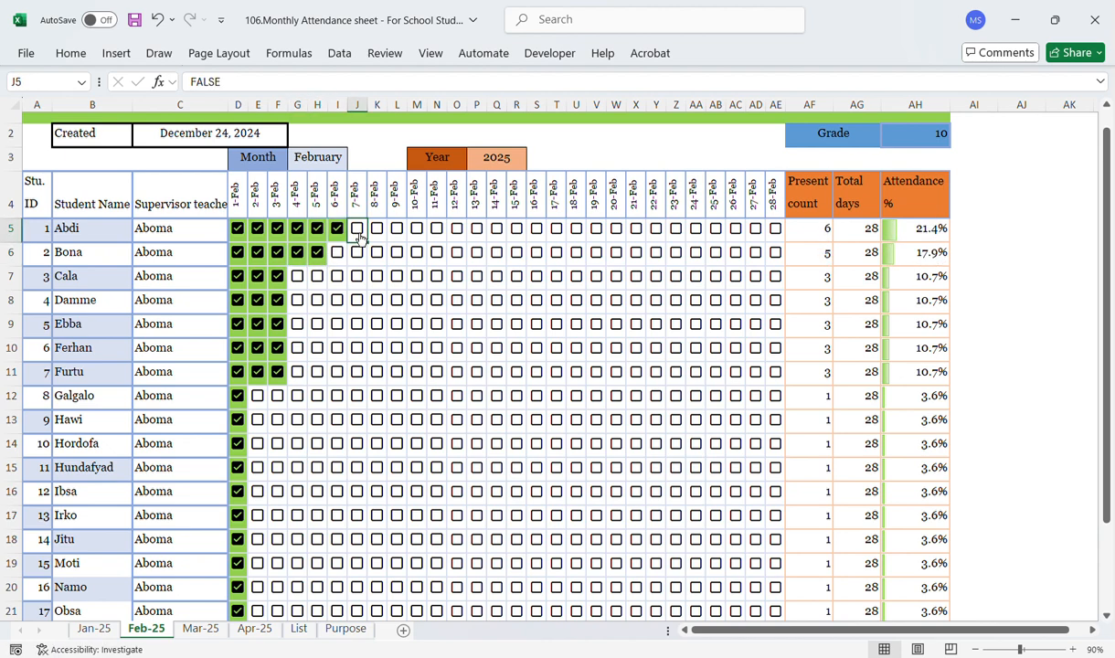
pyautogui.click(357, 228)
pyautogui.click(342, 255)
pyautogui.click(340, 253)
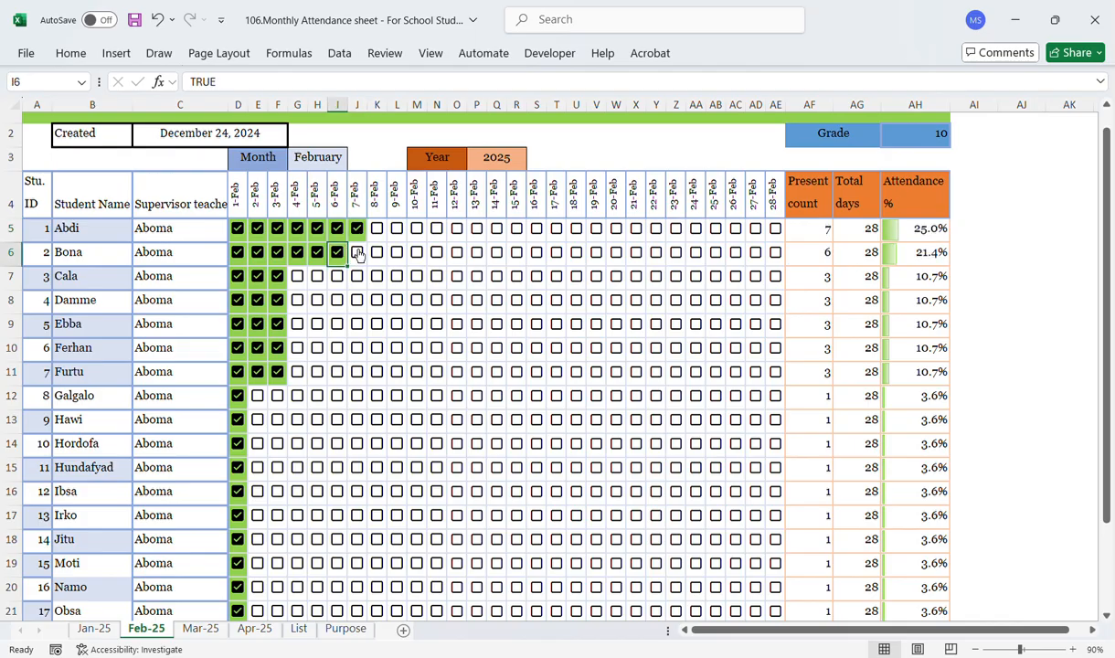
pyautogui.click(362, 256)
pyautogui.click(358, 252)
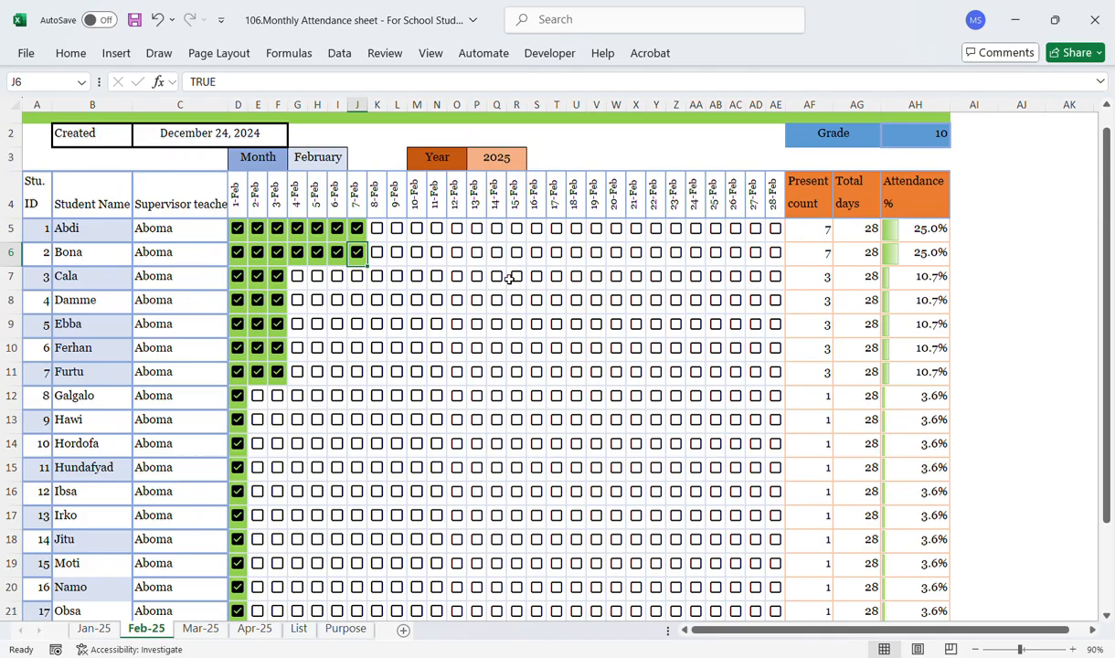
# Step: Examine the present count and attendance percentage formulas for the first student
pyautogui.click(824, 234)
pyautogui.click(921, 233)
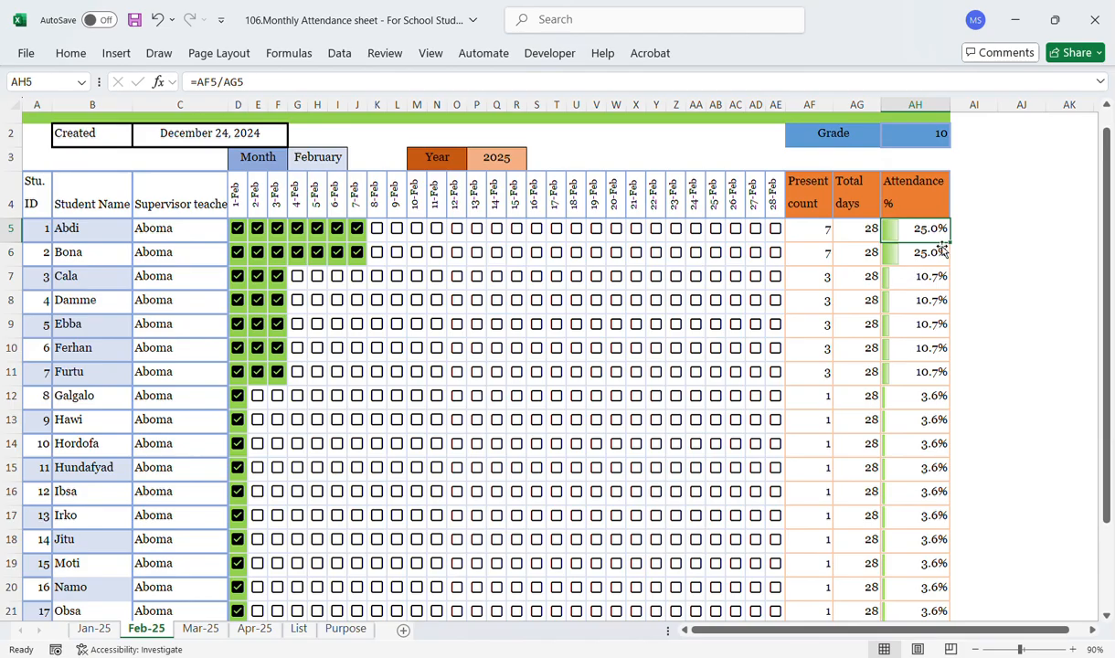
# Step: Open the Mar-25 sheet and tick the 1-Mar attendance checkbox for student 1
pyautogui.click(196, 630)
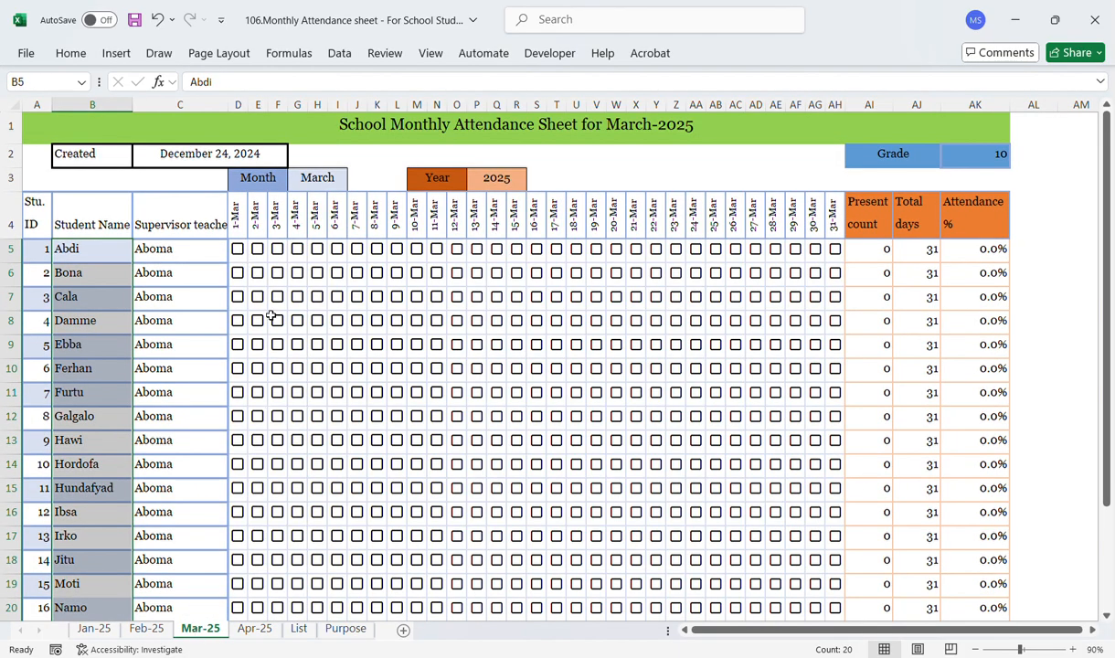
pyautogui.click(327, 182)
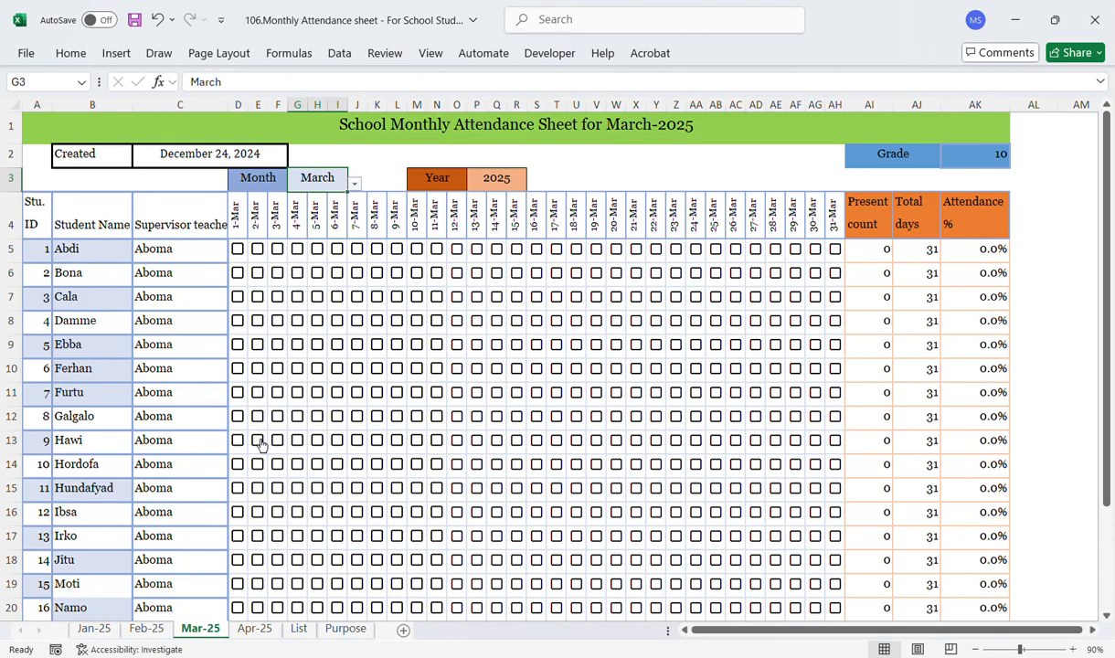
pyautogui.click(238, 250)
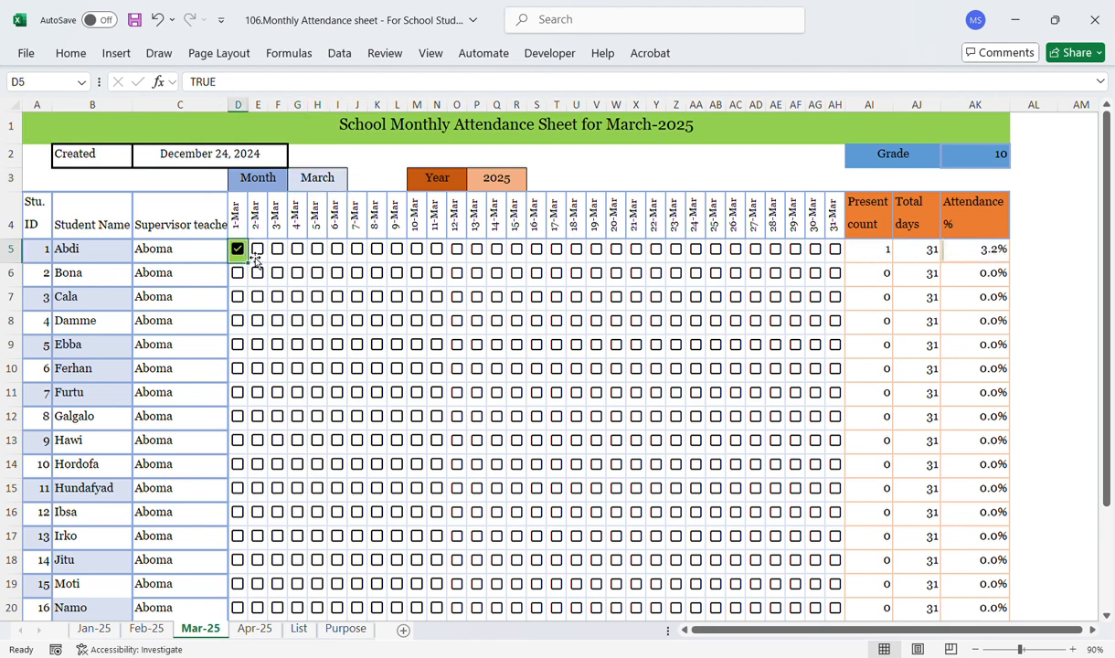
# Step: Tick the 2-Mar checkbox for student 1 and the 1-Mar and 2-Mar checkboxes for students 2 and 3
pyautogui.click(258, 256)
pyautogui.click(238, 272)
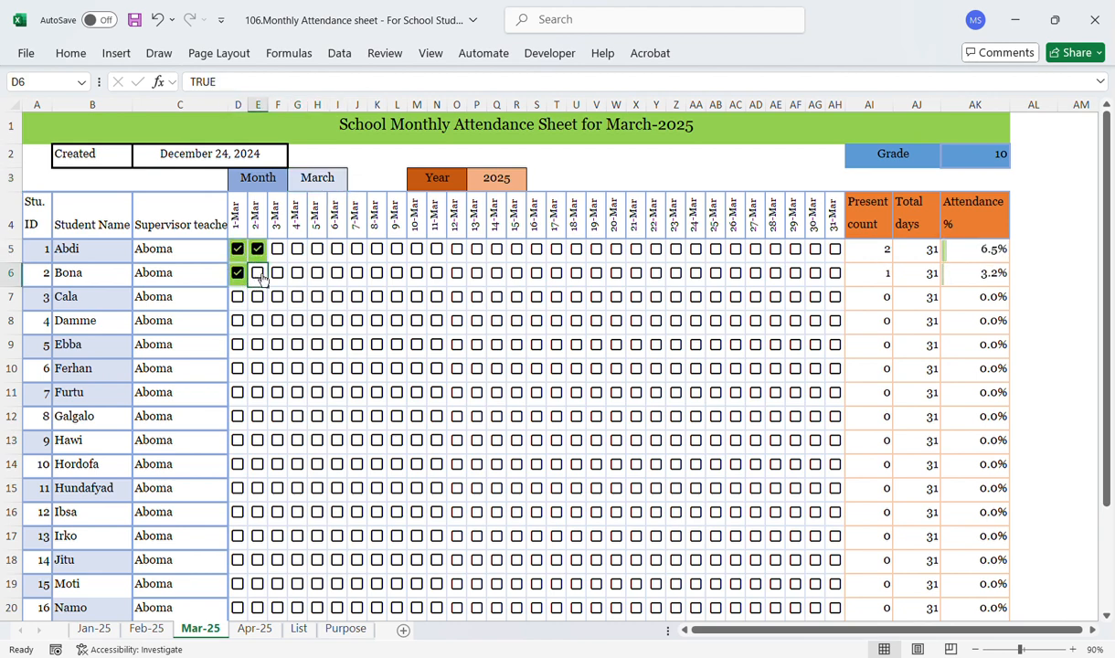
pyautogui.click(258, 275)
pyautogui.click(238, 296)
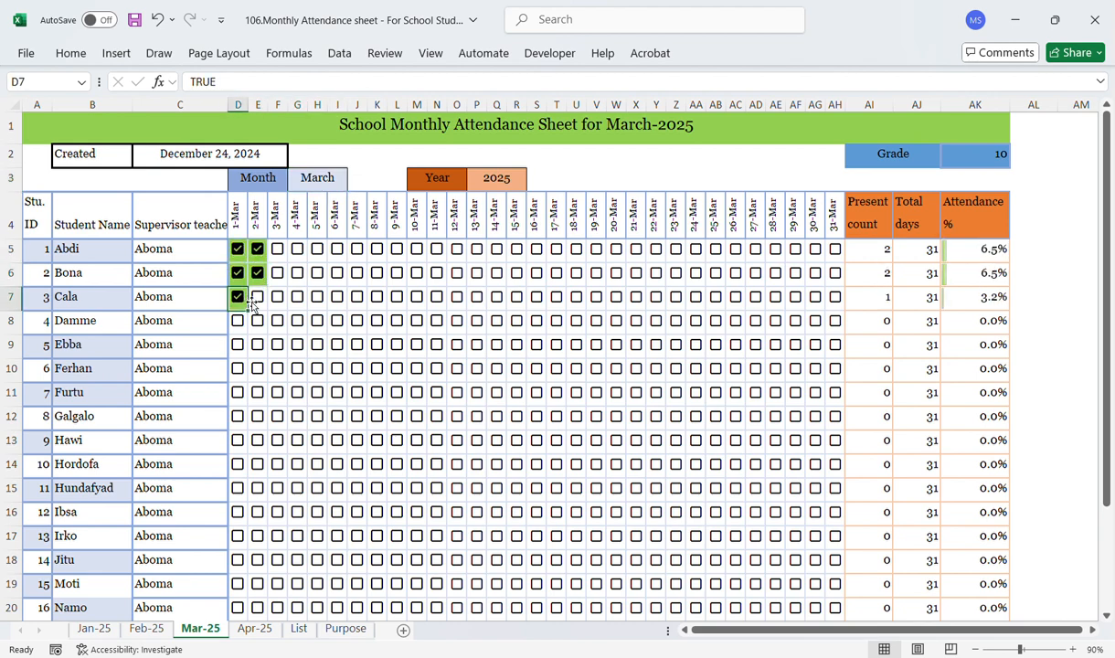
pyautogui.click(258, 298)
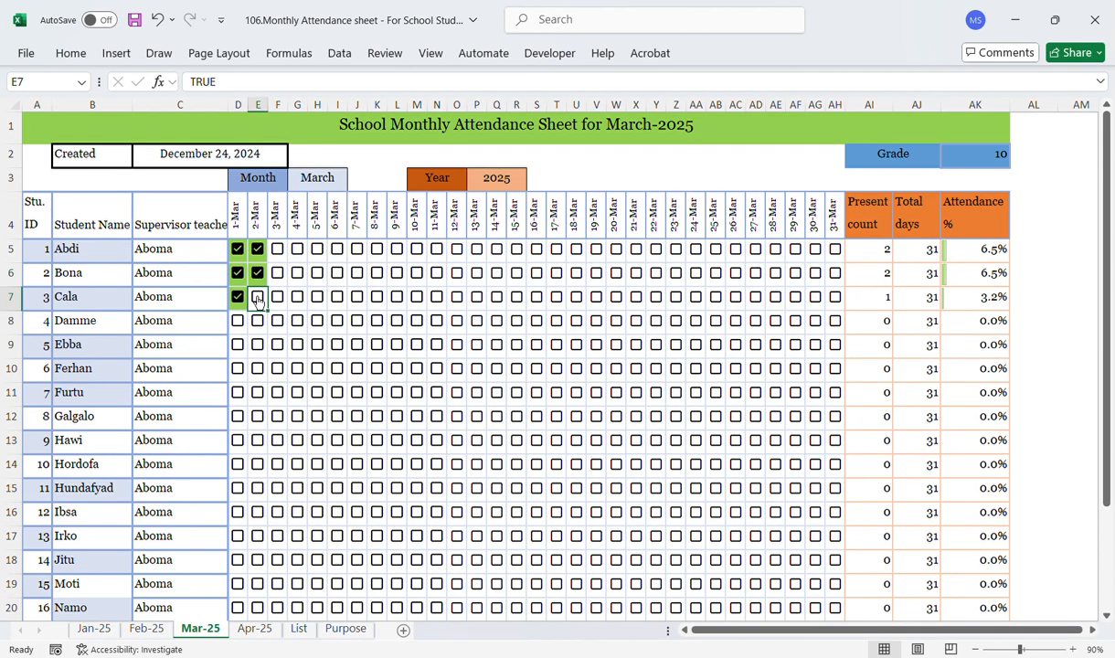
# Step: Open the Apr-25 sheet and tick the 2-Apr attendance checkboxes for students 1 through 3
pyautogui.click(254, 616)
pyautogui.click(255, 629)
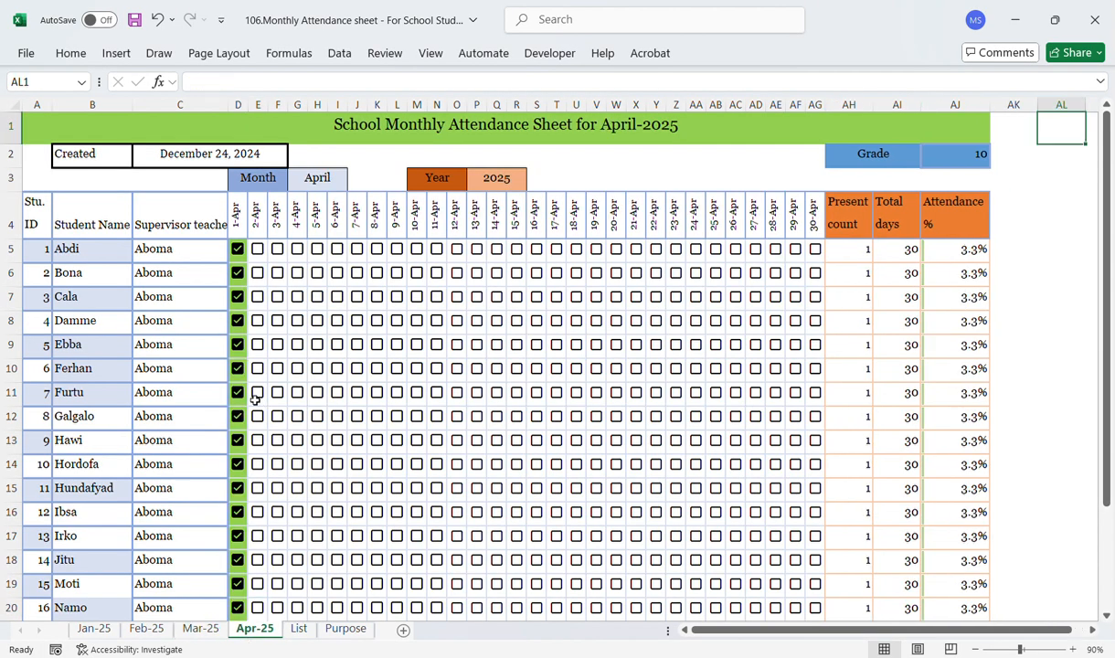
pyautogui.click(258, 252)
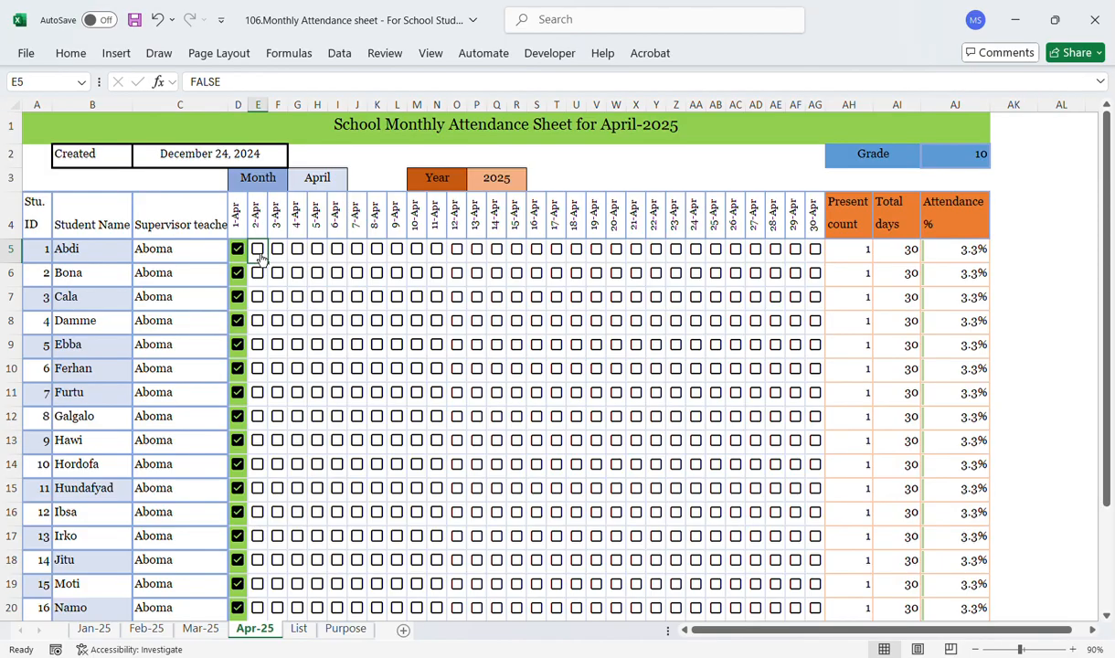
pyautogui.click(258, 272)
pyautogui.click(259, 297)
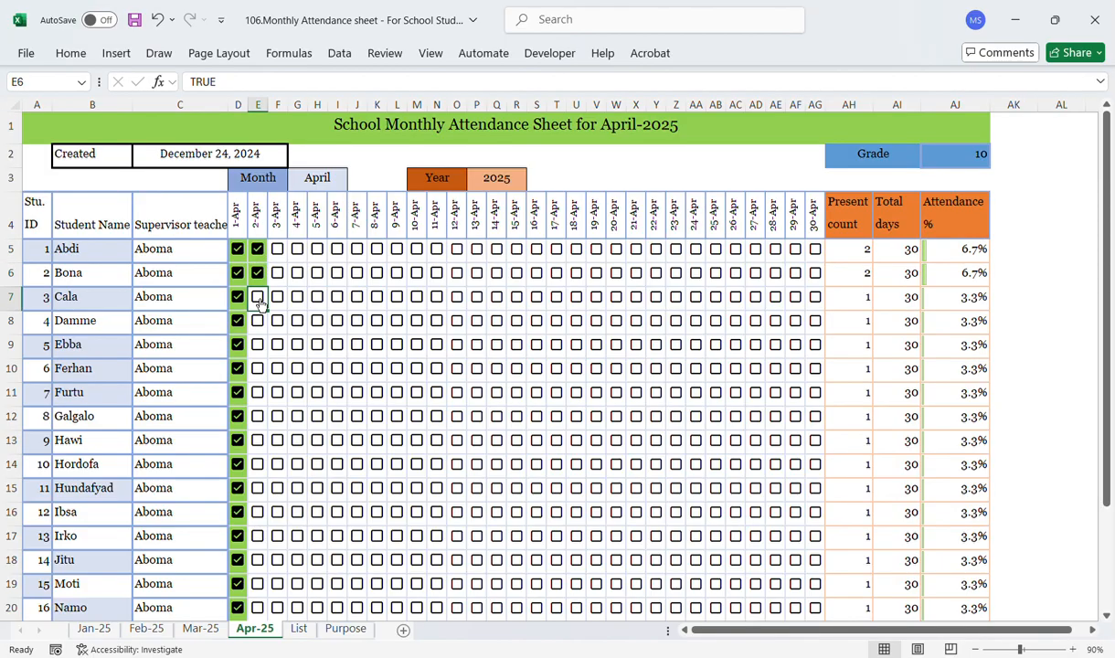
# Step: Tick the 3-Apr and 4-Apr attendance checkboxes for students 1 and 2
pyautogui.click(277, 250)
pyautogui.click(277, 249)
pyautogui.click(297, 252)
pyautogui.click(298, 250)
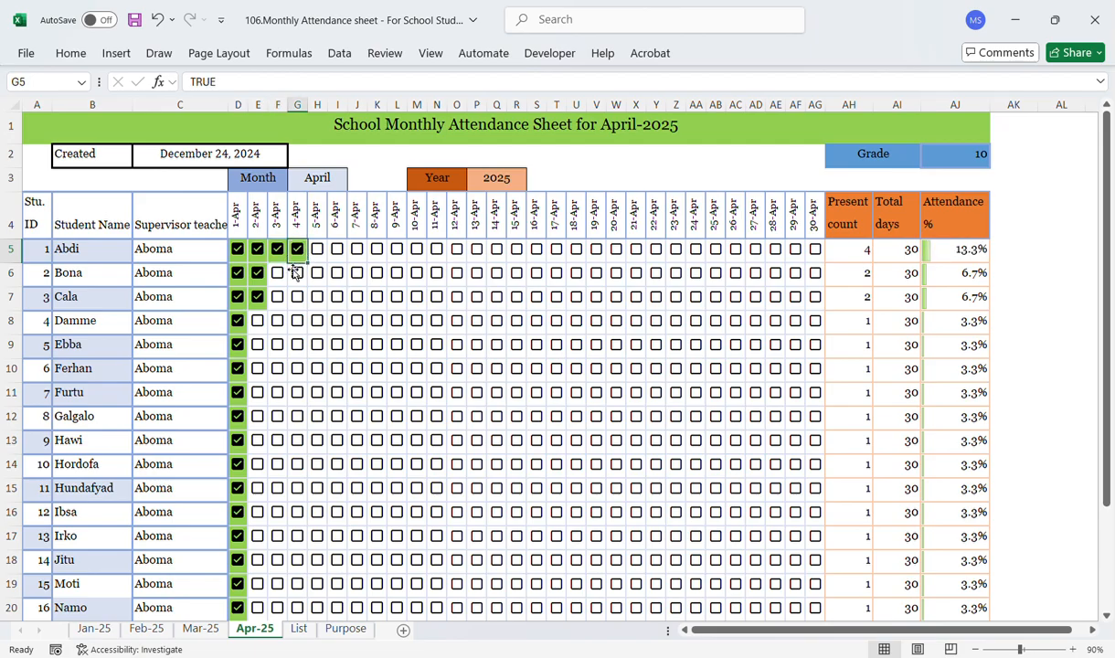
pyautogui.moveTo(277, 270); pyautogui.dragTo(299, 279)
pyautogui.press('space')
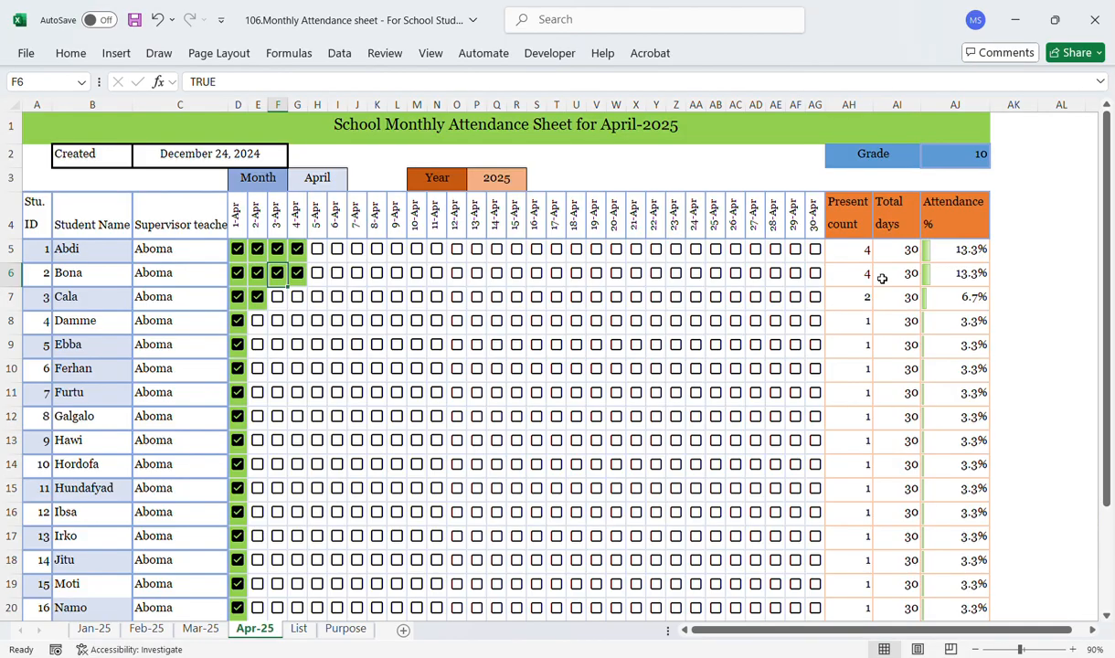
# Step: Examine the sheet title formula on the Apr-25 and Jan-25 sheets
pyautogui.click(433, 132)
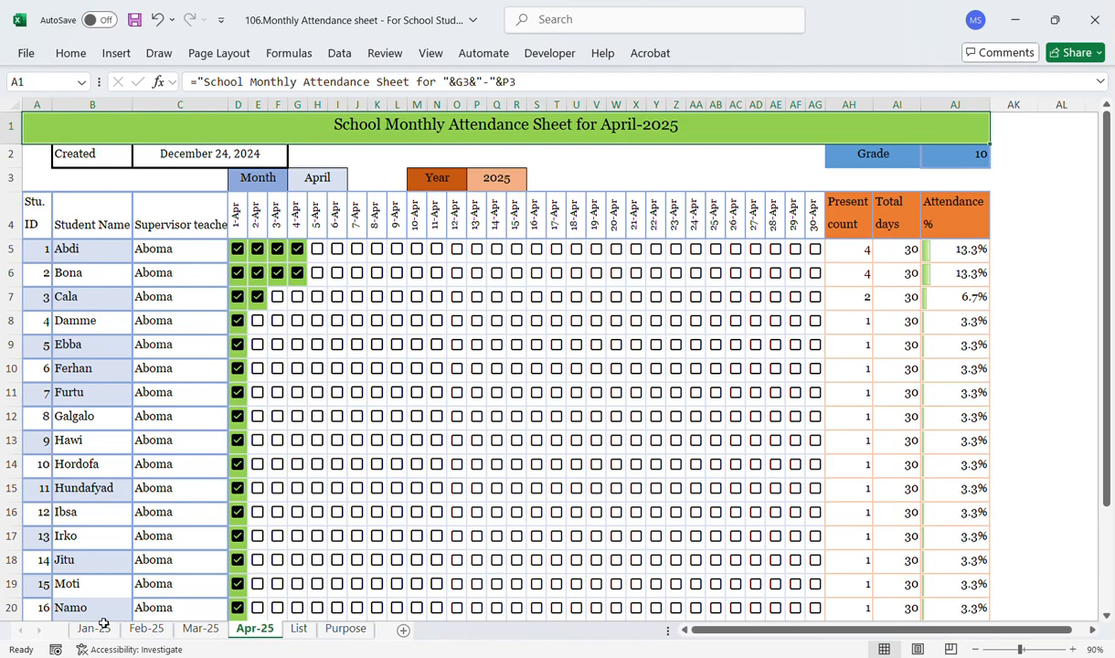
pyautogui.click(102, 619)
pyautogui.click(101, 628)
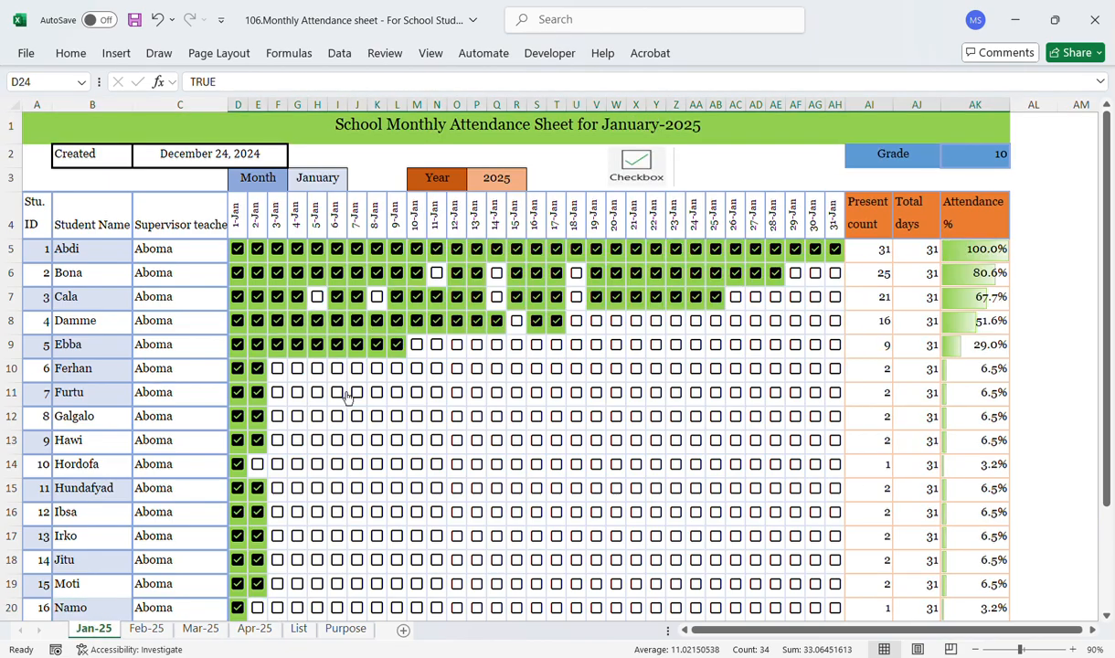
pyautogui.click(498, 125)
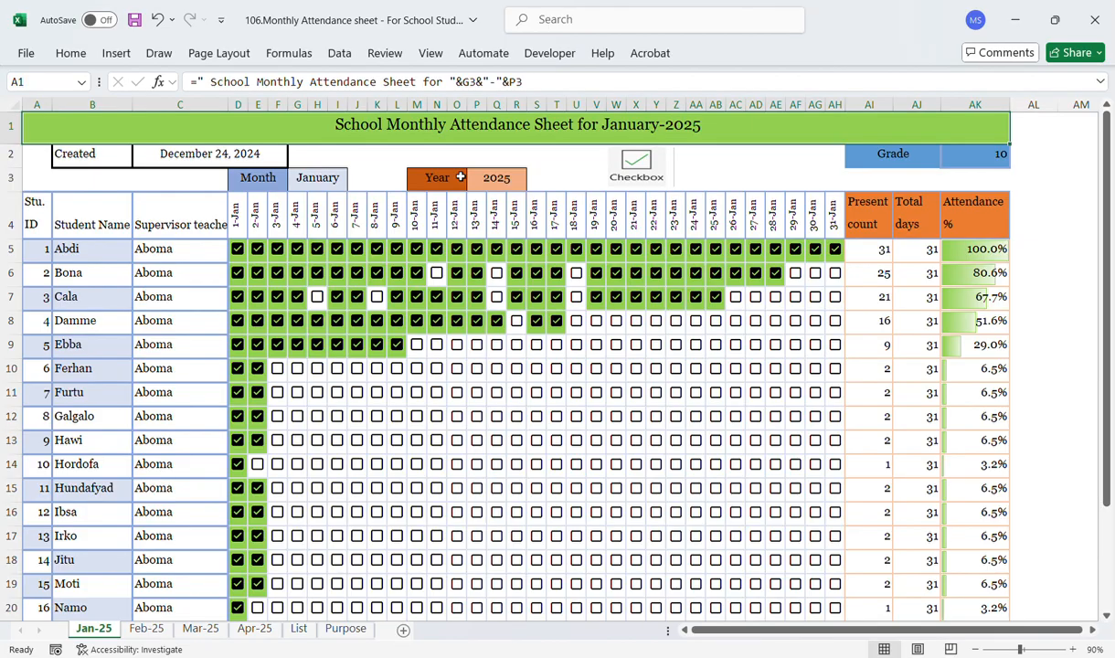
# Step: Open the Purpose sheet and review its list of purposes
pyautogui.click(378, 158)
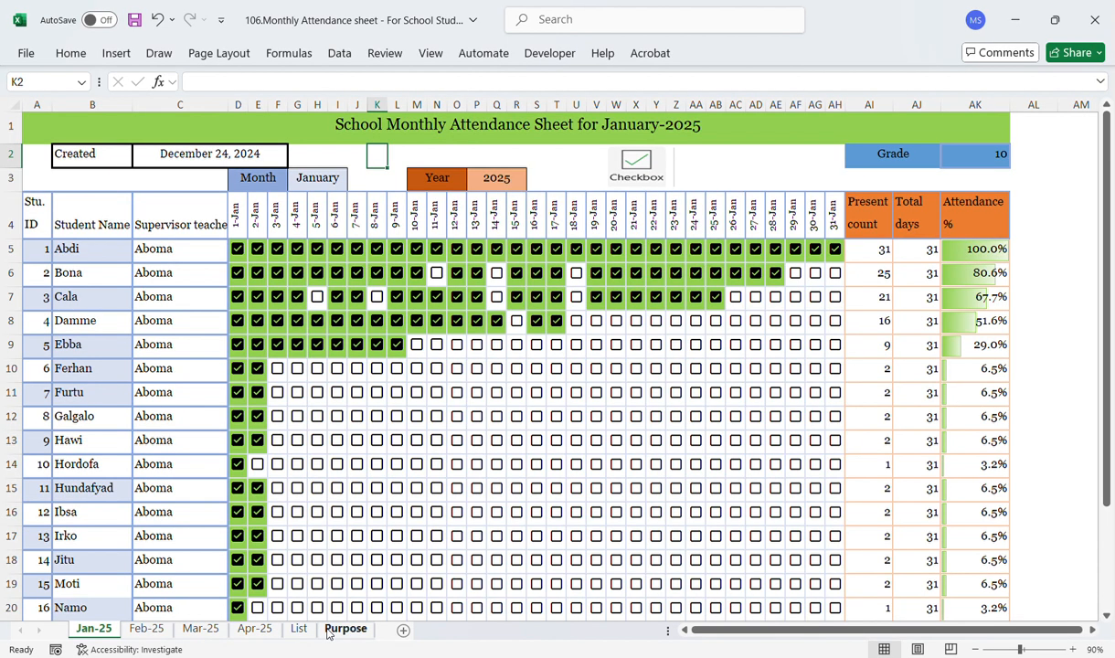
pyautogui.click(1084, 415)
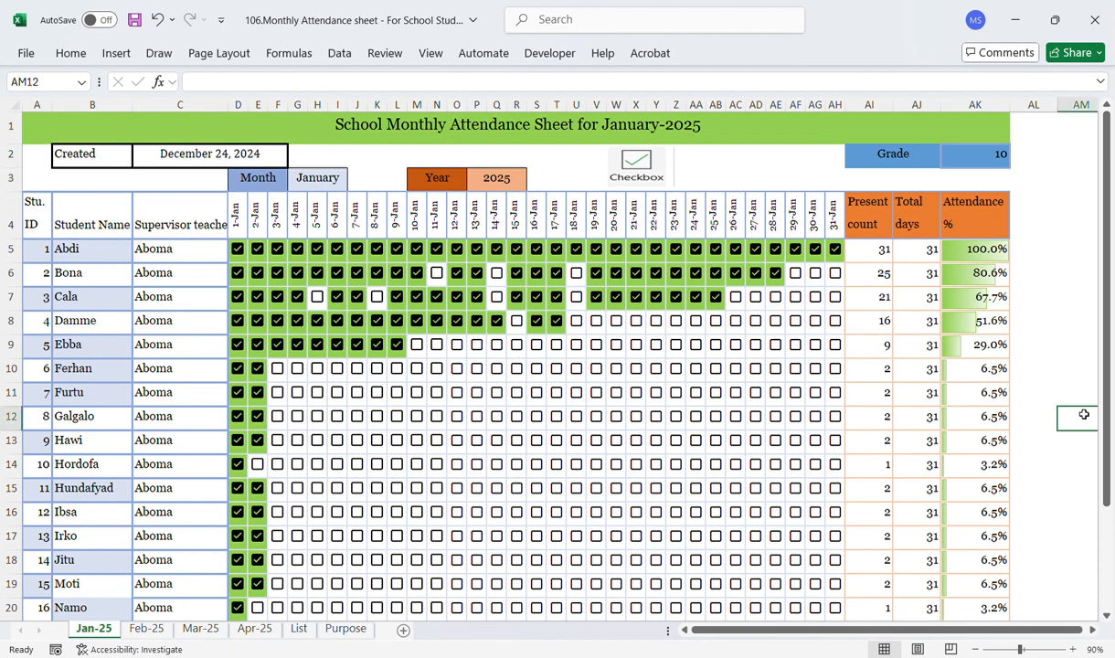
pyautogui.click(346, 629)
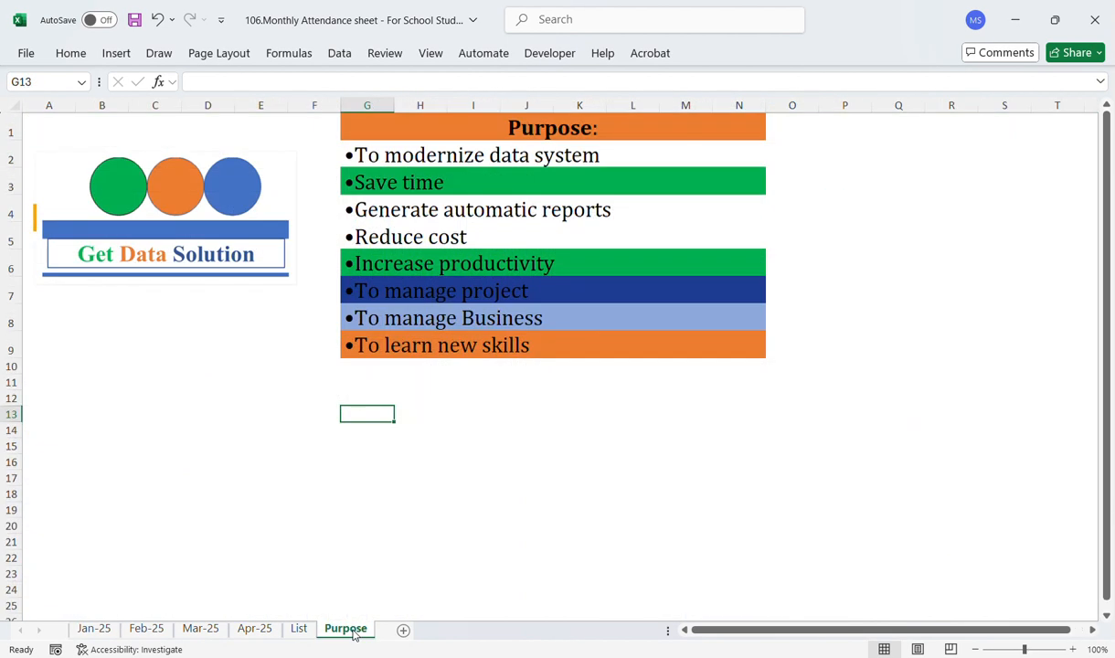
pyautogui.click(356, 558)
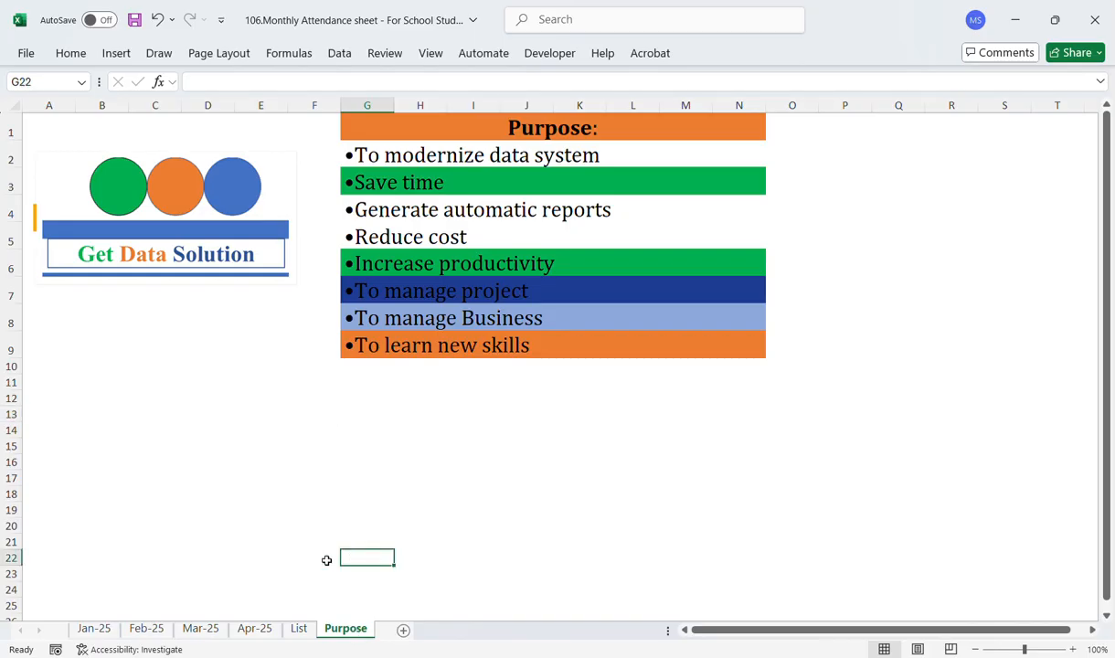
pyautogui.click(412, 448)
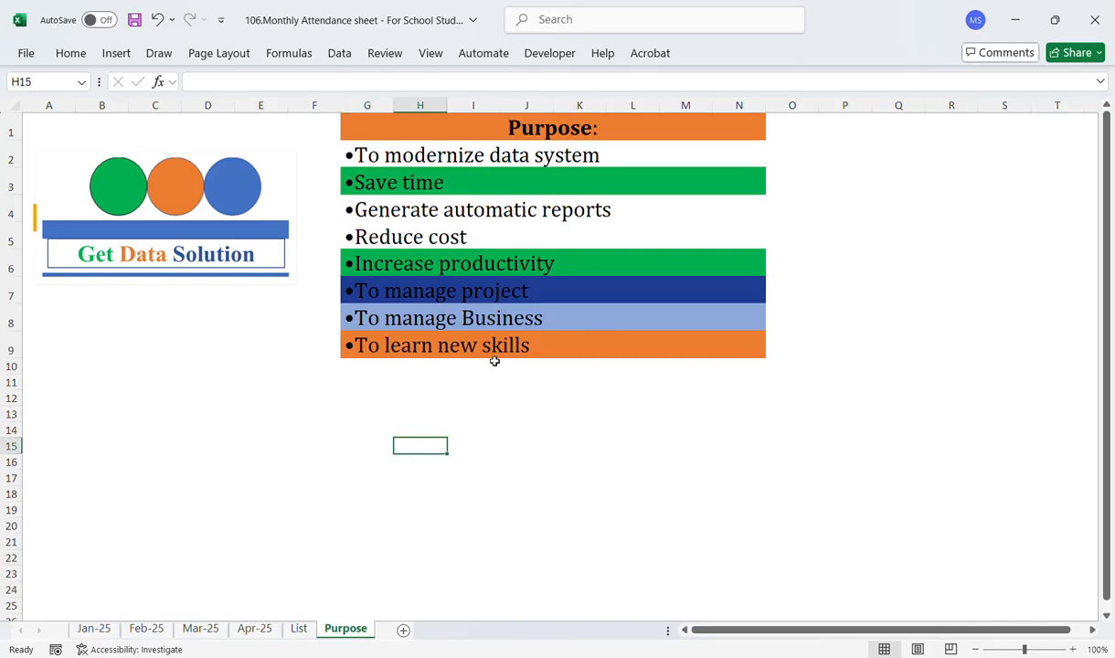
pyautogui.click(459, 393)
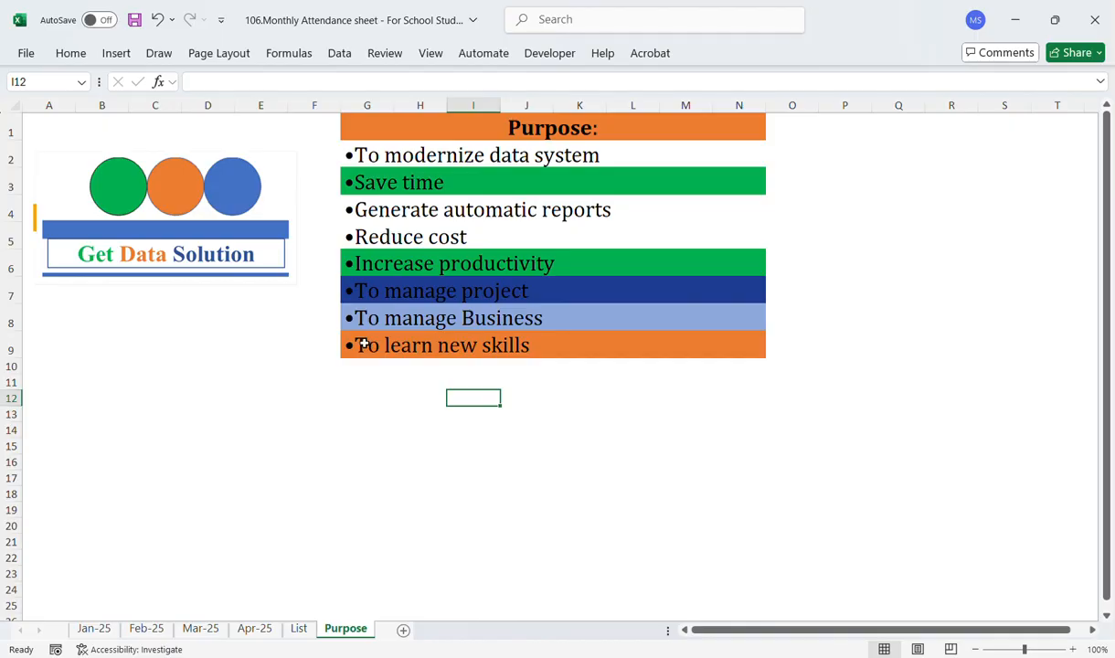
pyautogui.click(95, 629)
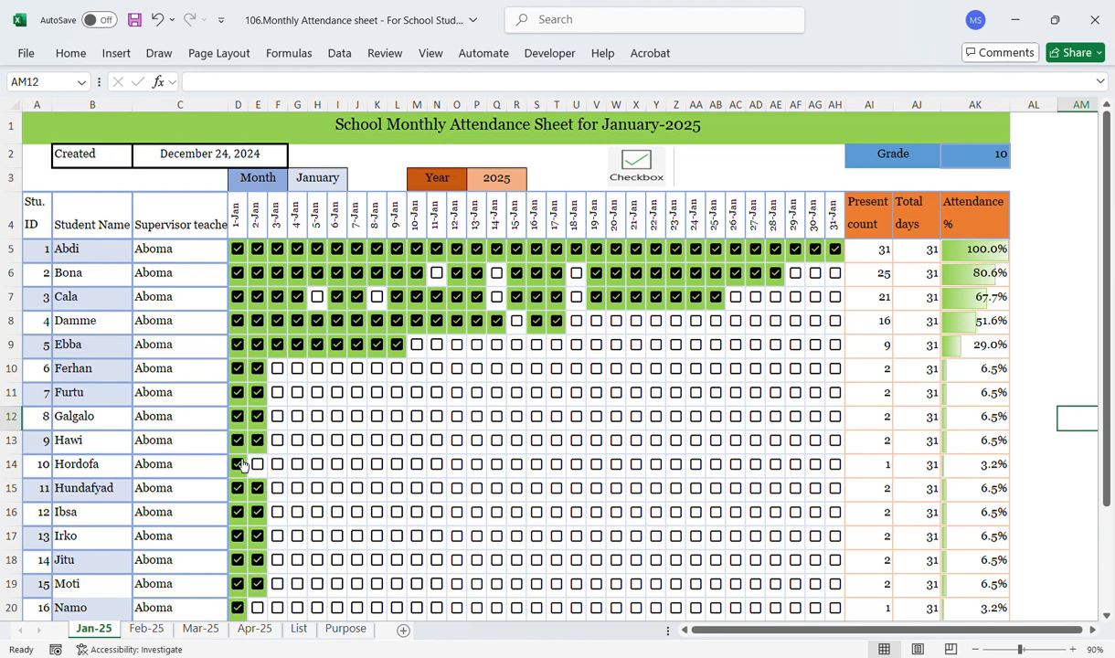
pyautogui.click(345, 629)
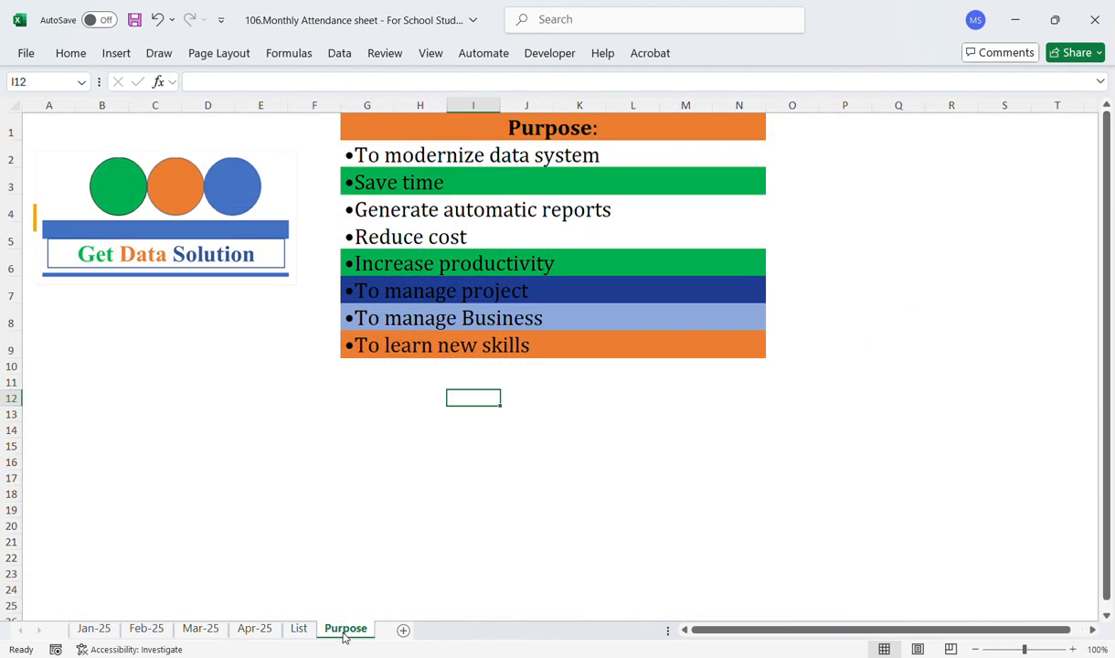
pyautogui.click(392, 429)
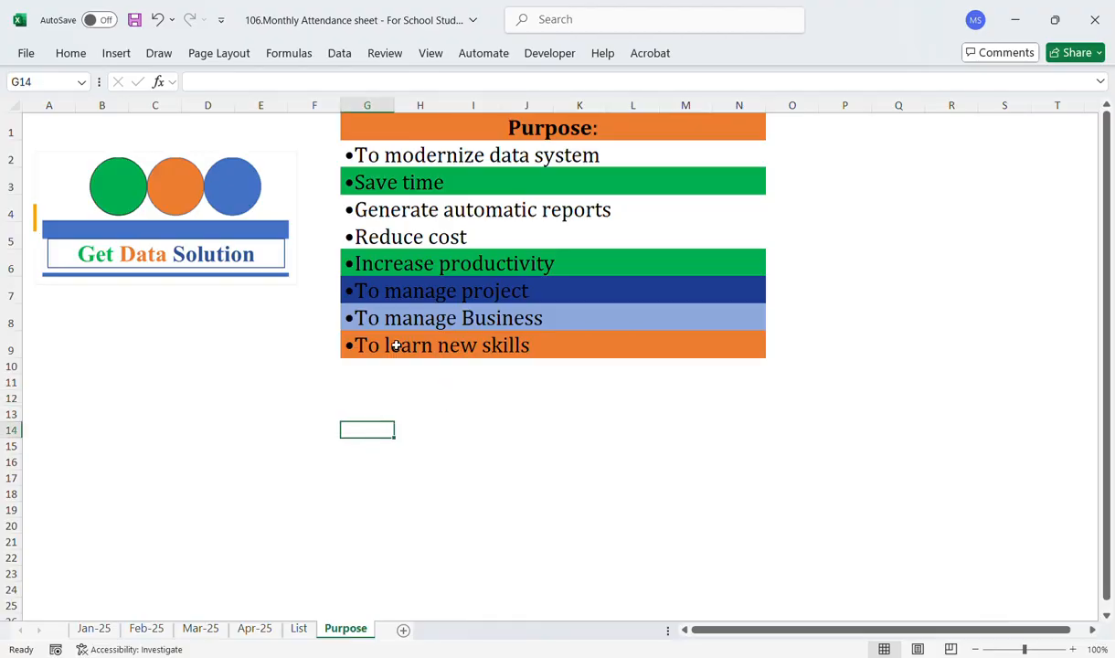
pyautogui.click(96, 629)
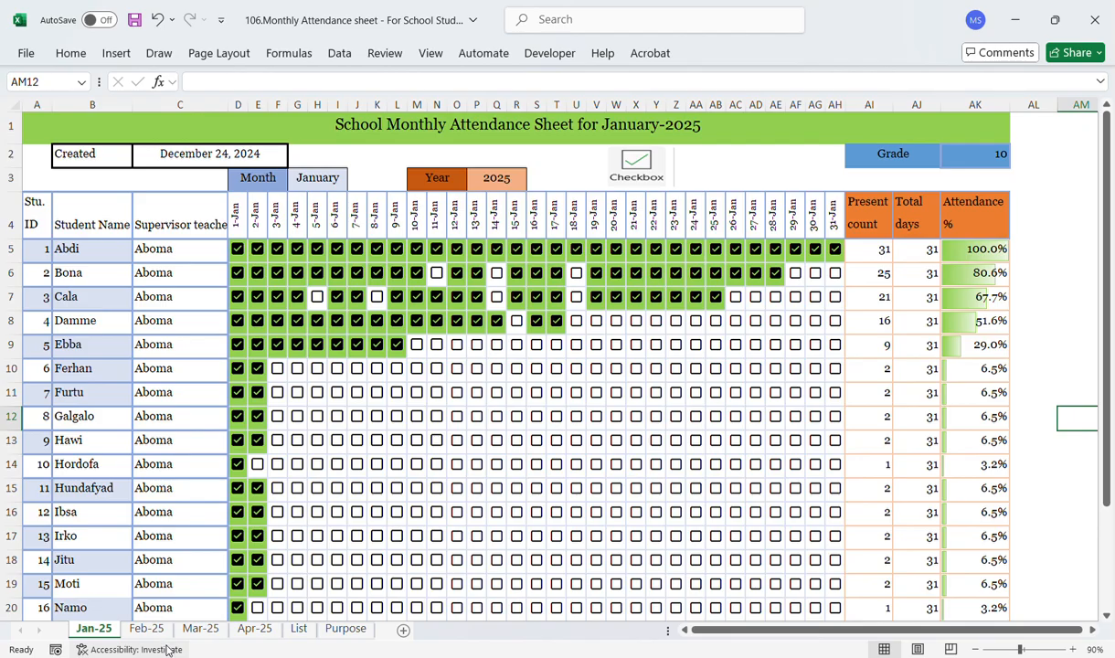
pyautogui.click(338, 629)
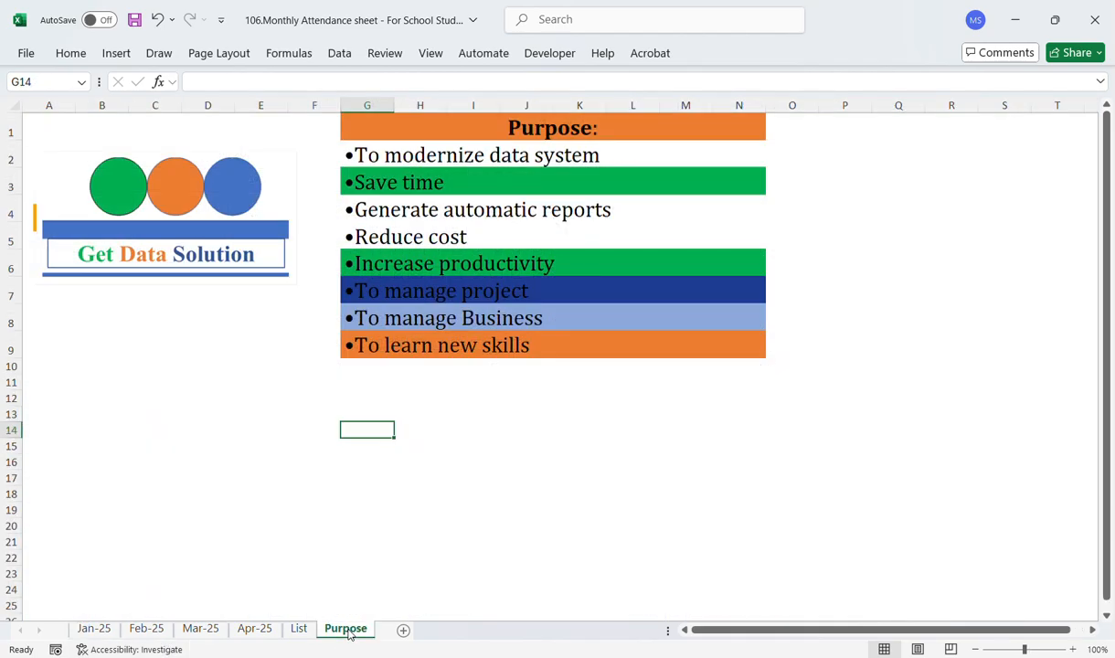
# Step: Examine the purpose statements in cells G2 through G4
pyautogui.click(444, 157)
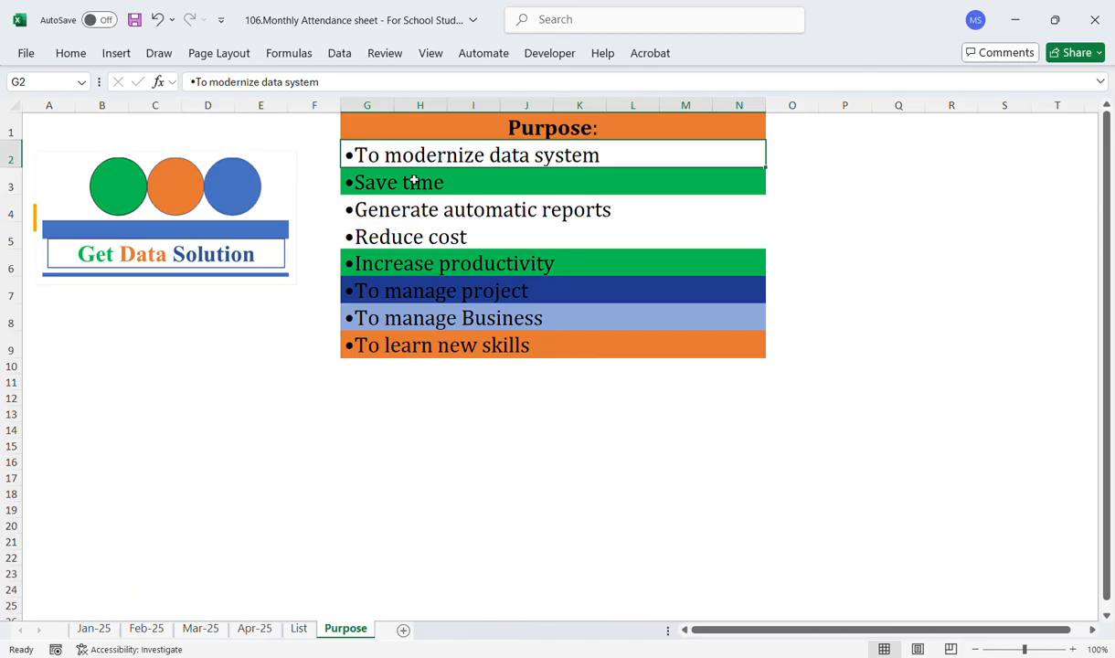
pyautogui.click(409, 183)
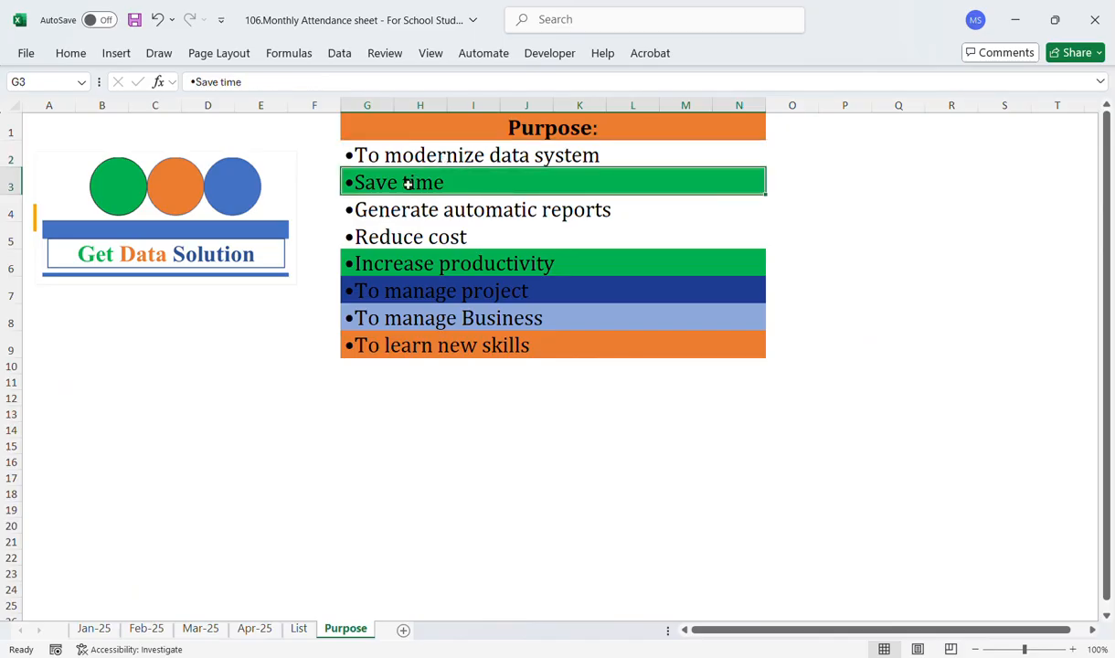
pyautogui.click(405, 205)
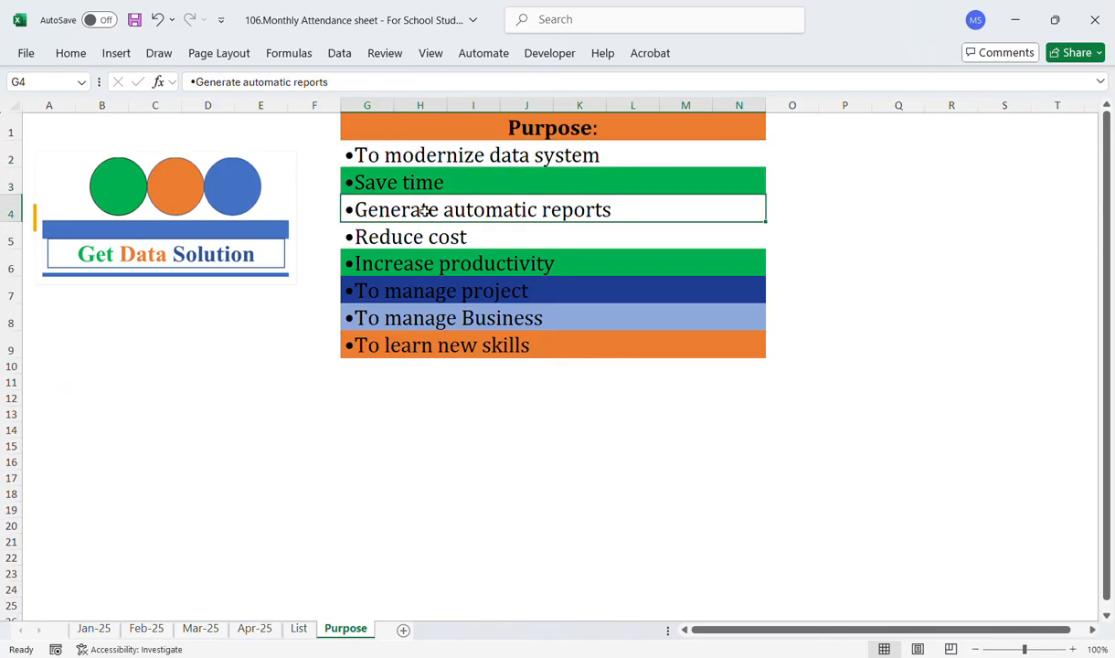
pyautogui.click(415, 399)
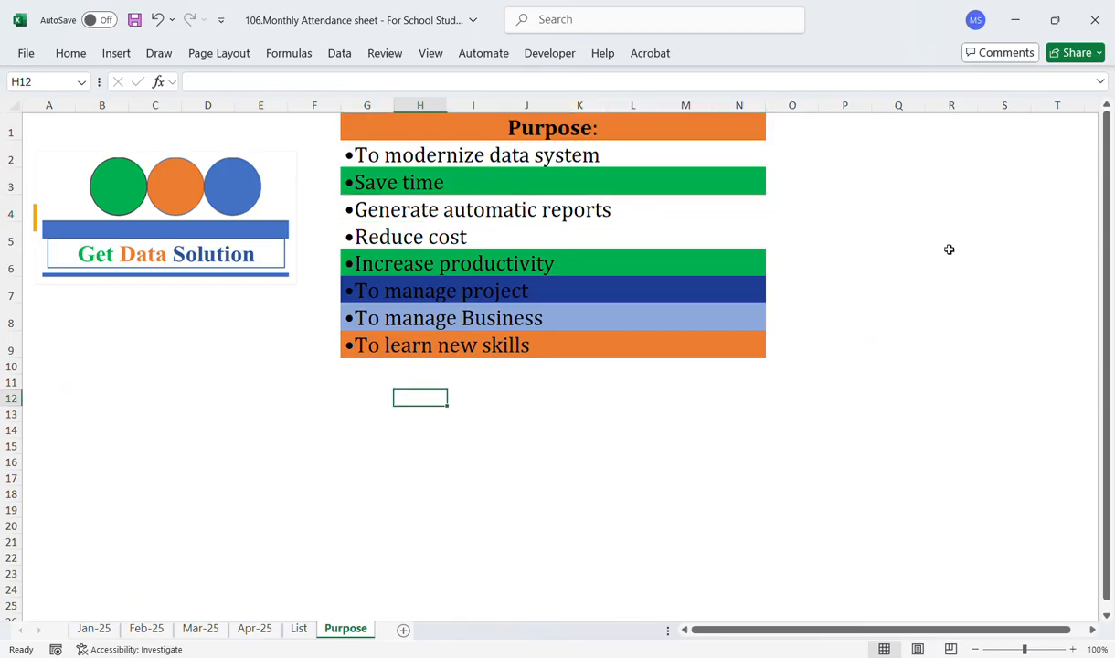
# Step: Switch back to the Jan-25 attendance sheet
pyautogui.click(94, 629)
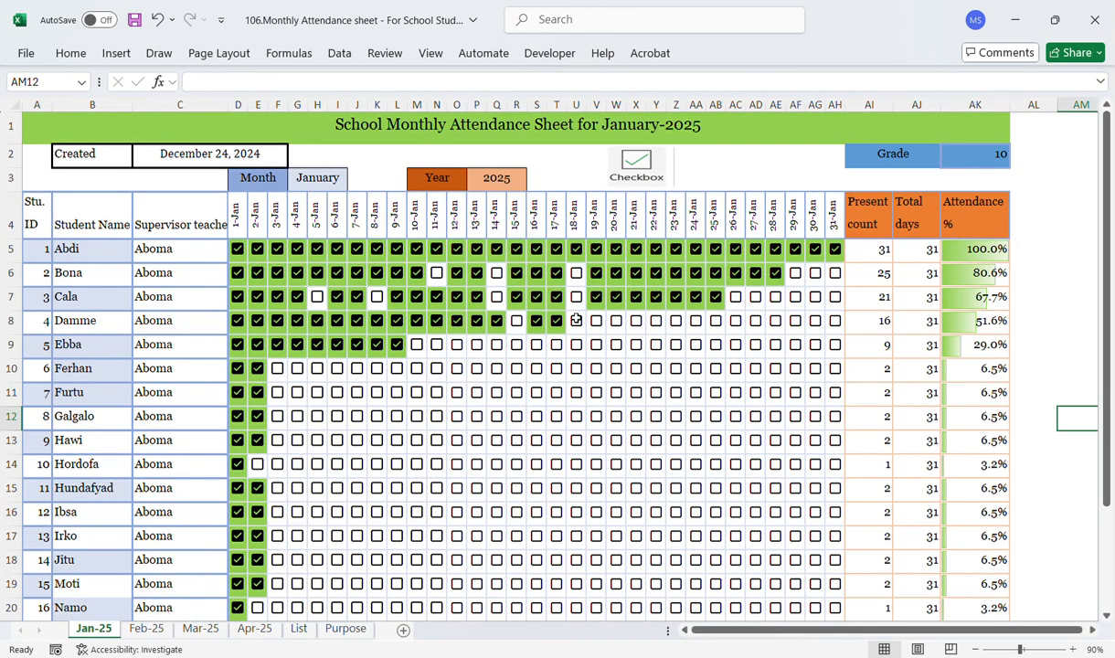
pyautogui.click(745, 178)
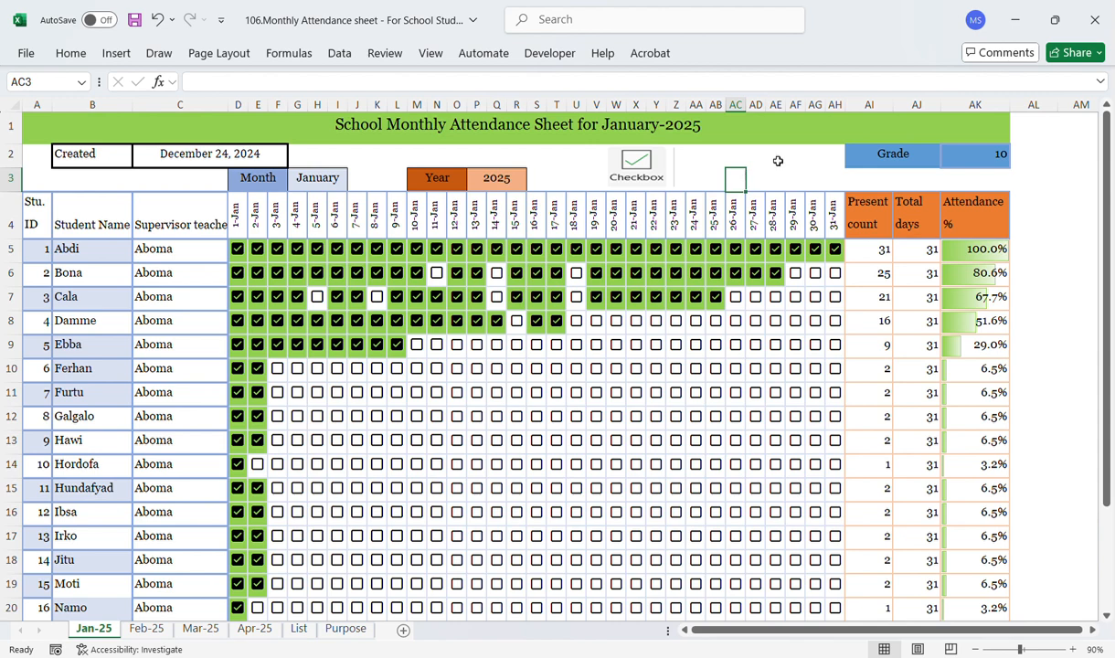
pyautogui.click(779, 161)
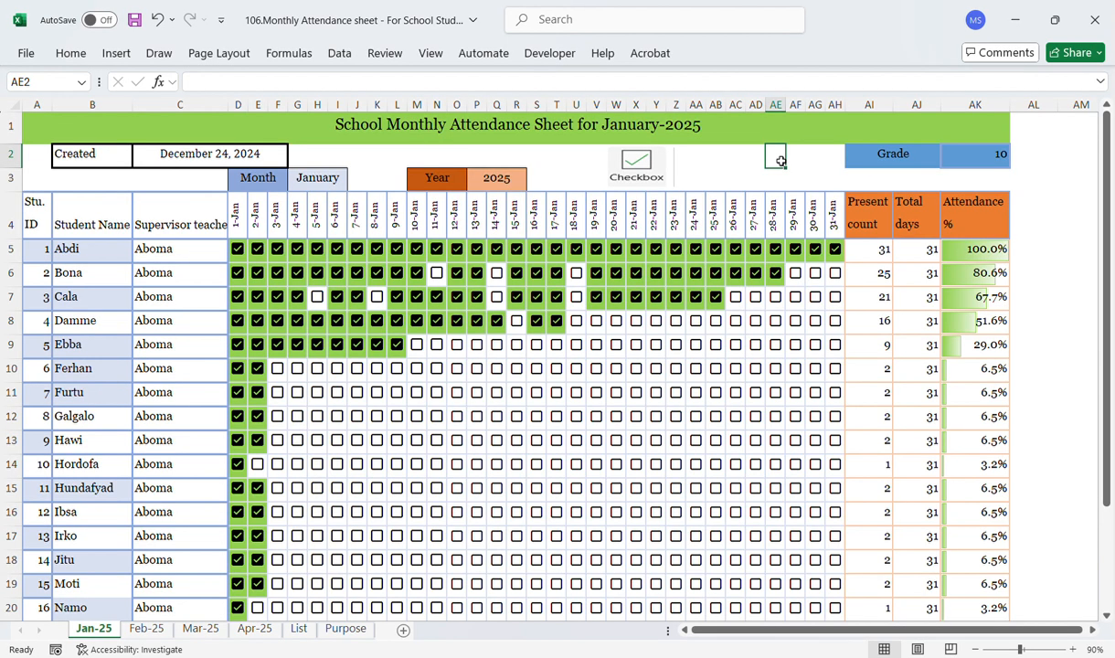
pyautogui.click(817, 162)
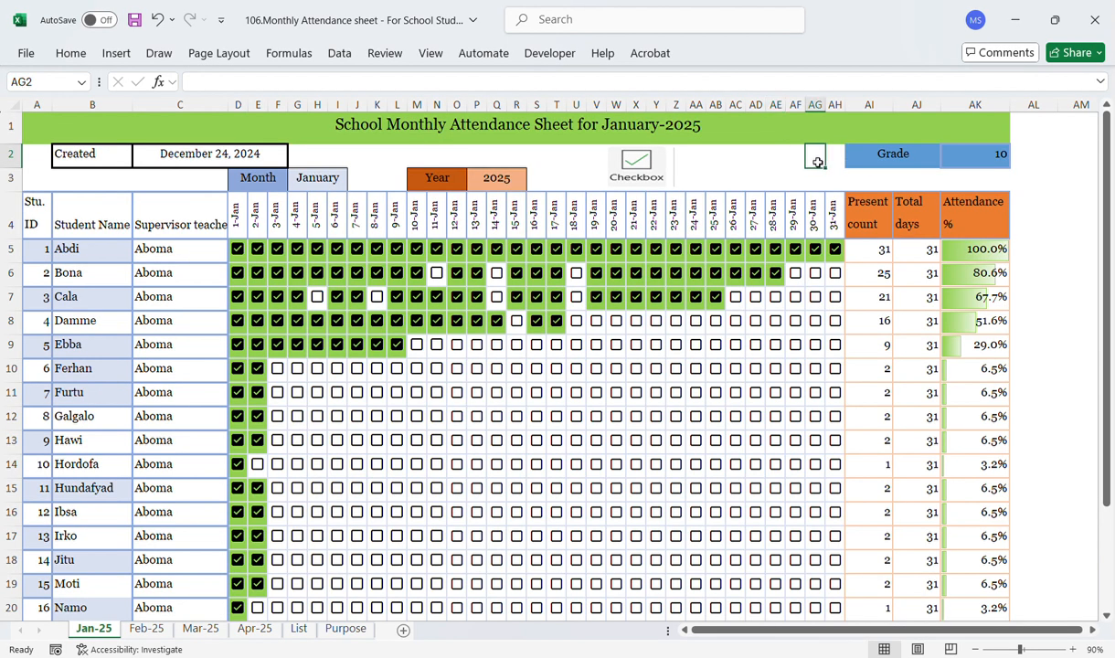